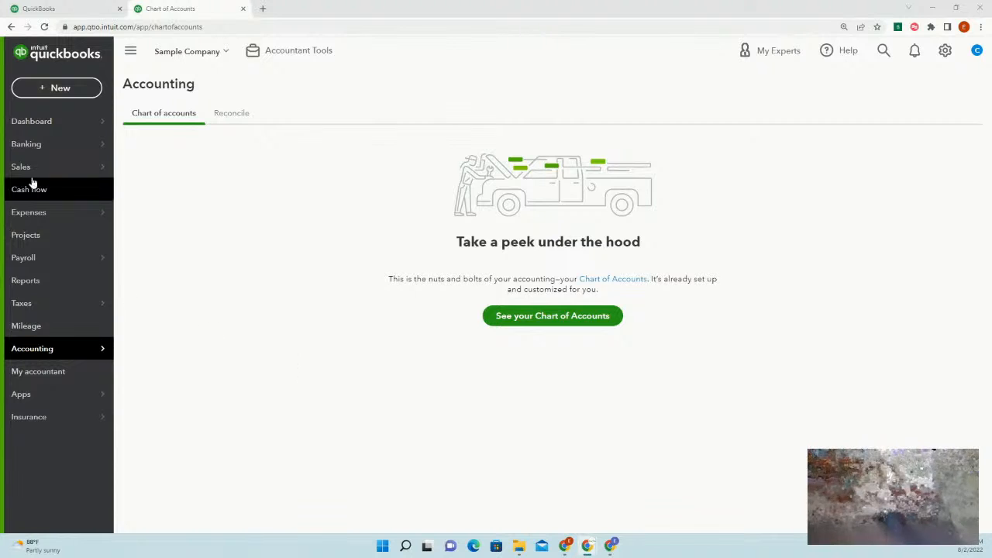
Go from the dashboard's business overview to the Chart of accounts page
{"action": "left_click", "coordinate": [43, 124]}
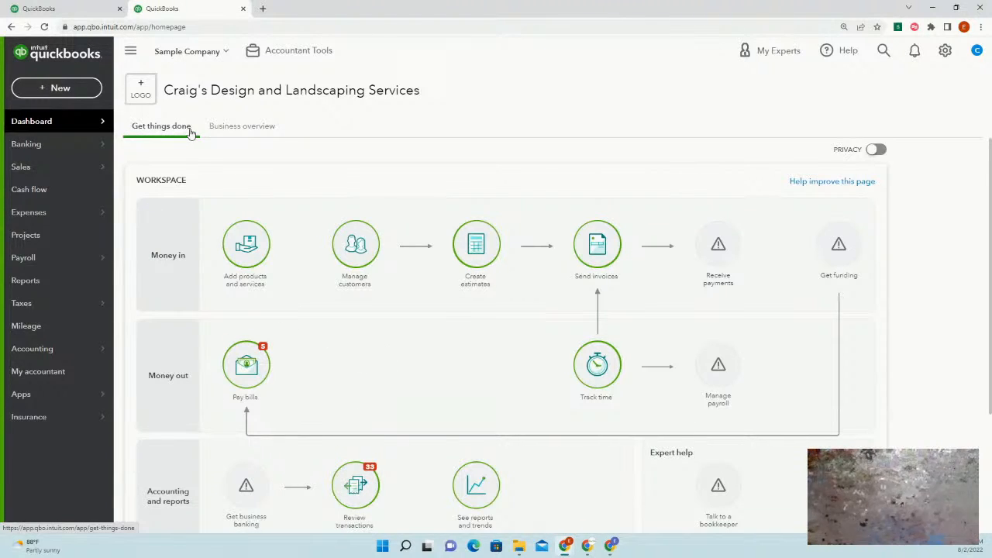
{"action": "left_click", "coordinate": [259, 132]}
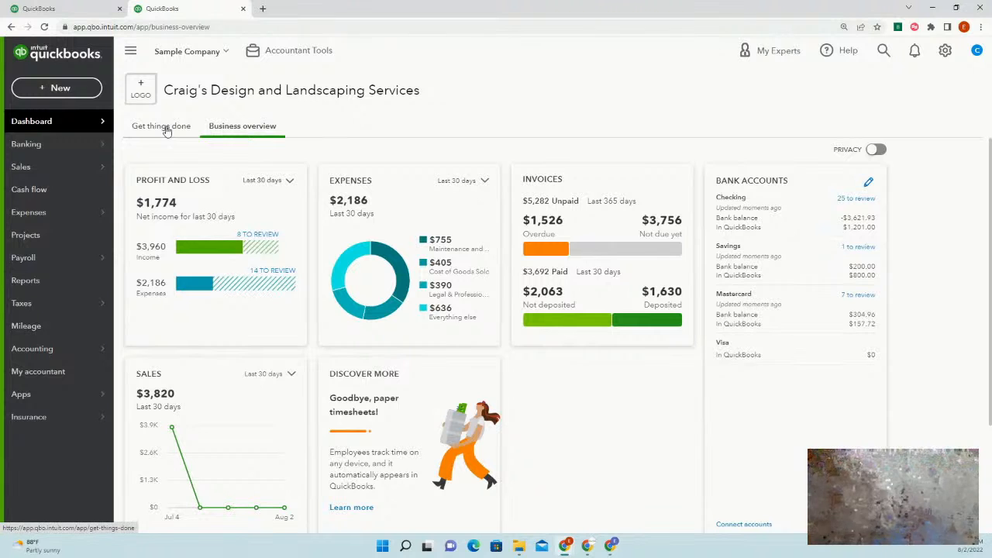
{"action": "mouse_move", "coordinate": [56, 125]}
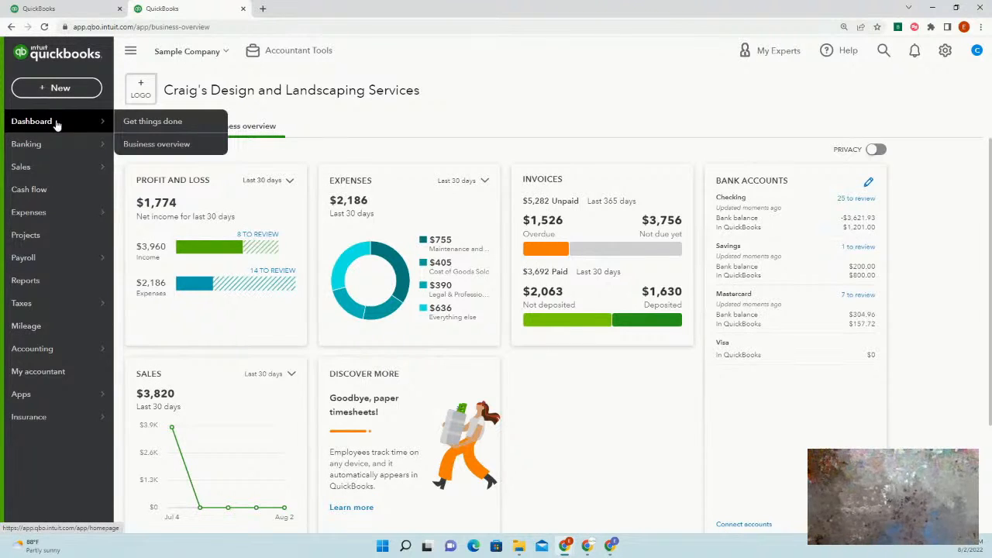
{"action": "mouse_move", "coordinate": [66, 400]}
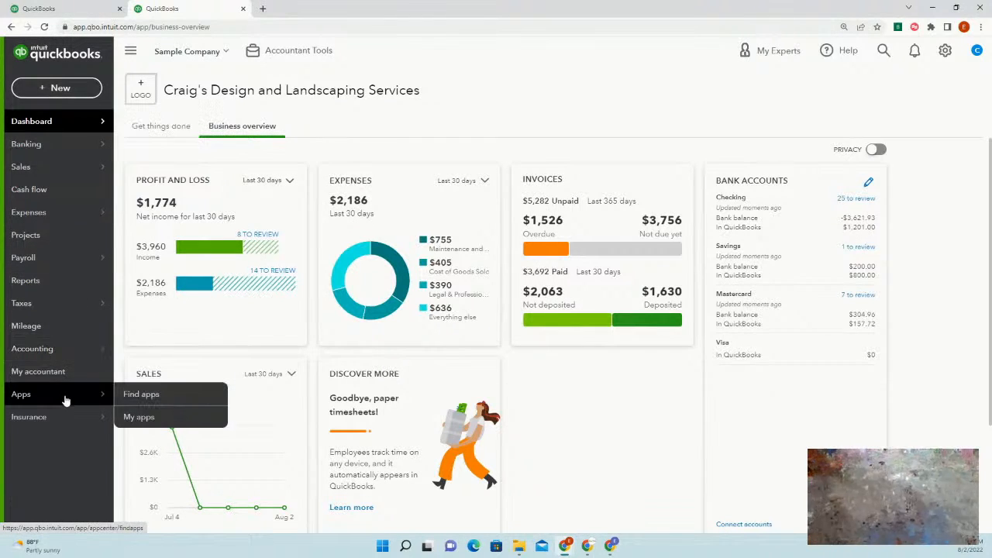
{"action": "mouse_move", "coordinate": [63, 356]}
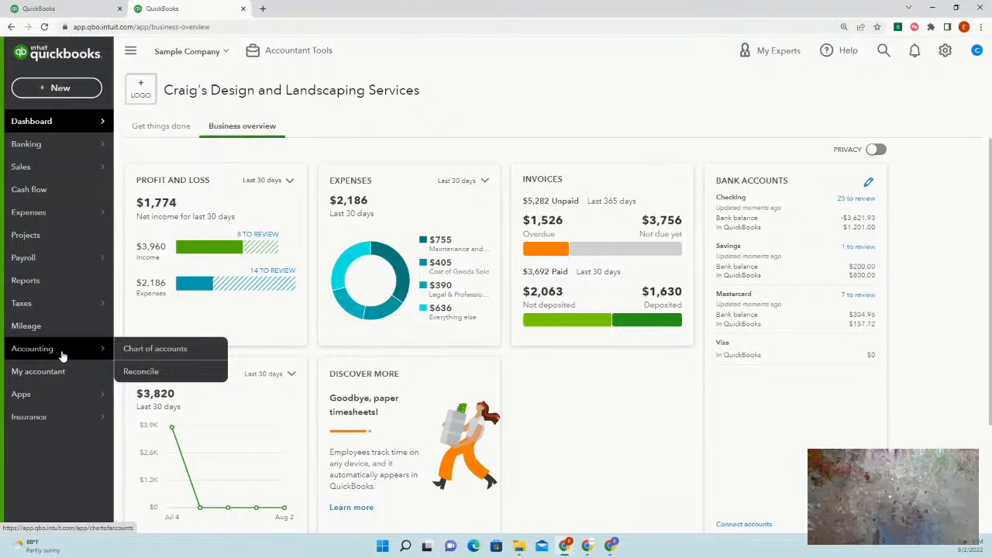
{"action": "left_click", "coordinate": [140, 350]}
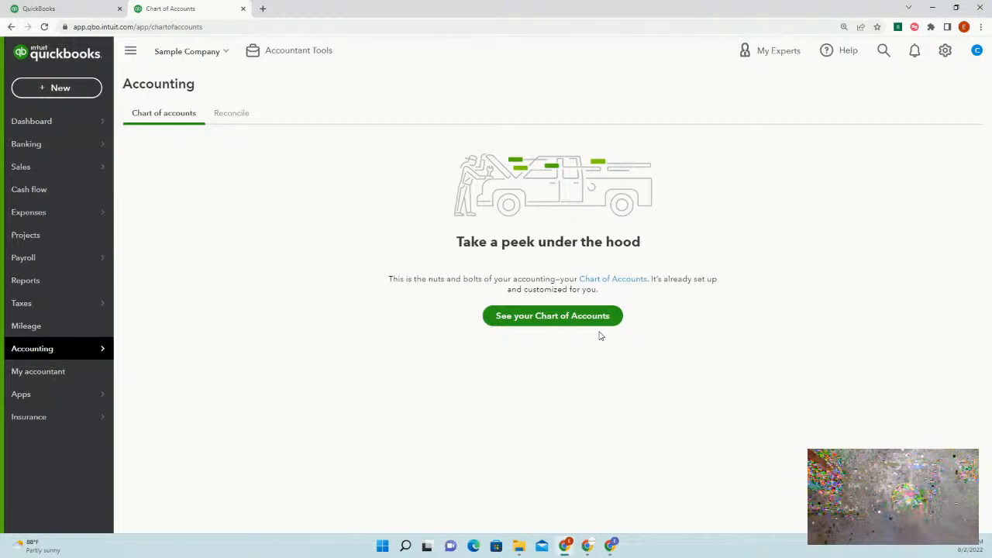
Show the full chart of accounts, scroll through it, and run it as a report
{"action": "left_click", "coordinate": [568, 326]}
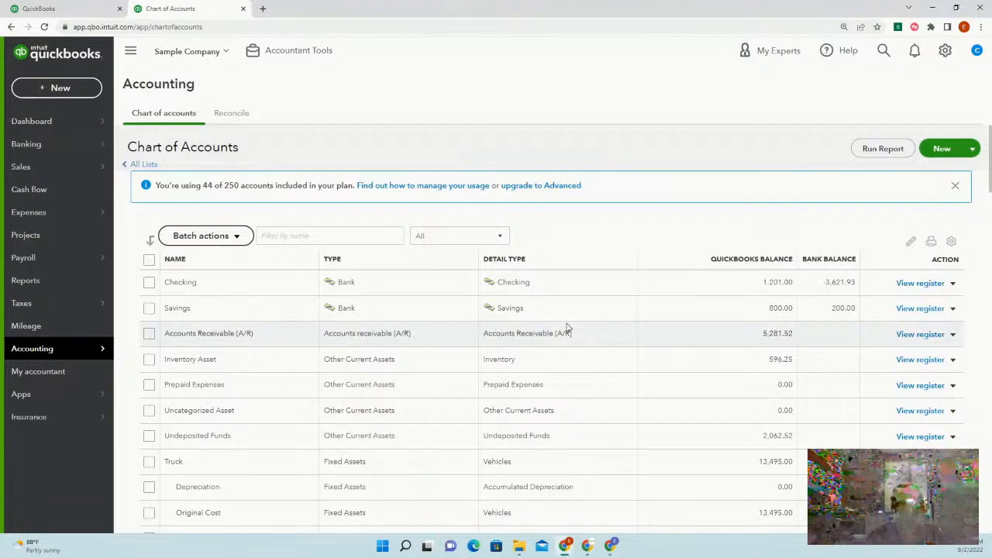
{"action": "scroll", "coordinate": [700, 372], "scroll_direction": "down", "scroll_amount": 3}
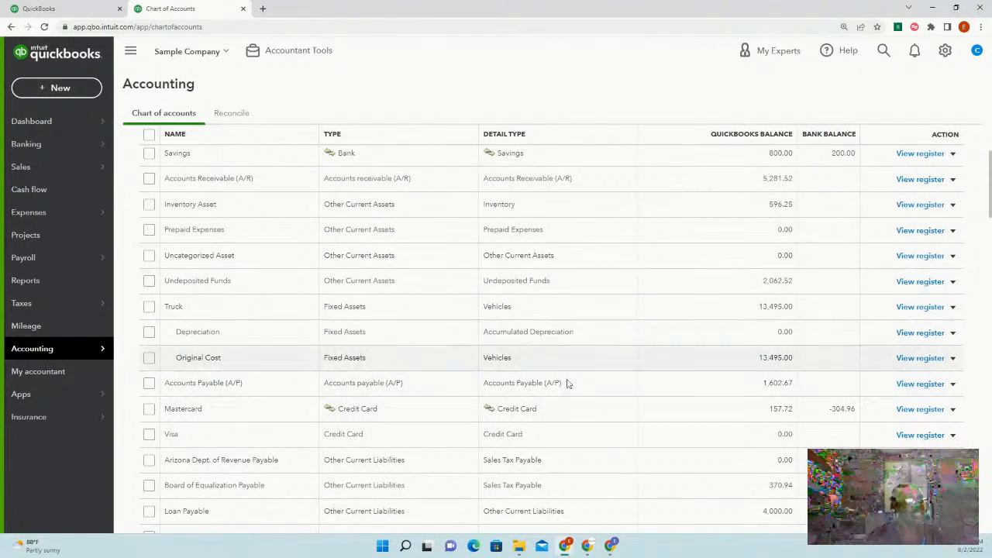
{"action": "scroll", "coordinate": [647, 410], "scroll_direction": "up", "scroll_amount": 3}
{"action": "scroll", "coordinate": [642, 333], "scroll_direction": "down", "scroll_amount": 1}
{"action": "scroll", "coordinate": [642, 334], "scroll_direction": "down", "scroll_amount": 1}
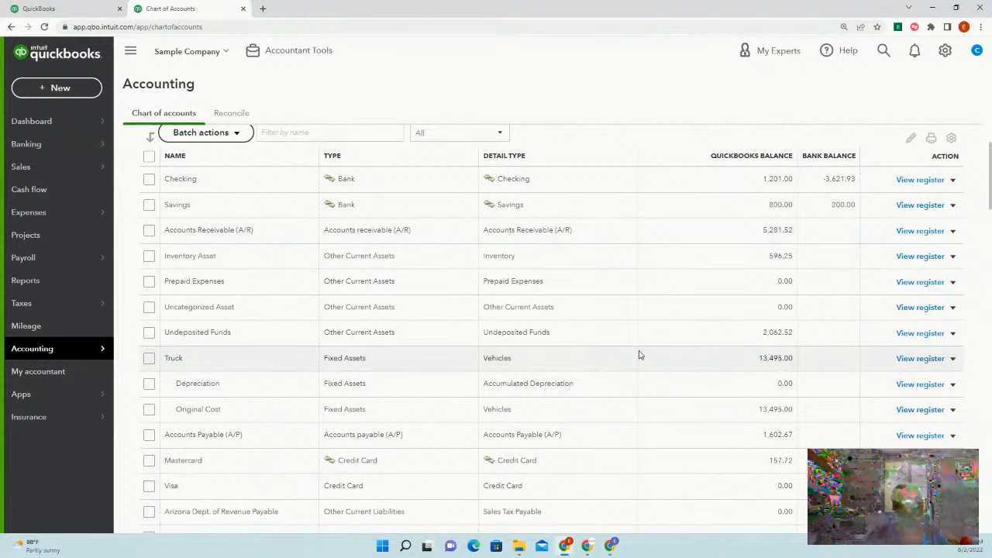
{"action": "scroll", "coordinate": [641, 352], "scroll_direction": "up", "scroll_amount": 1}
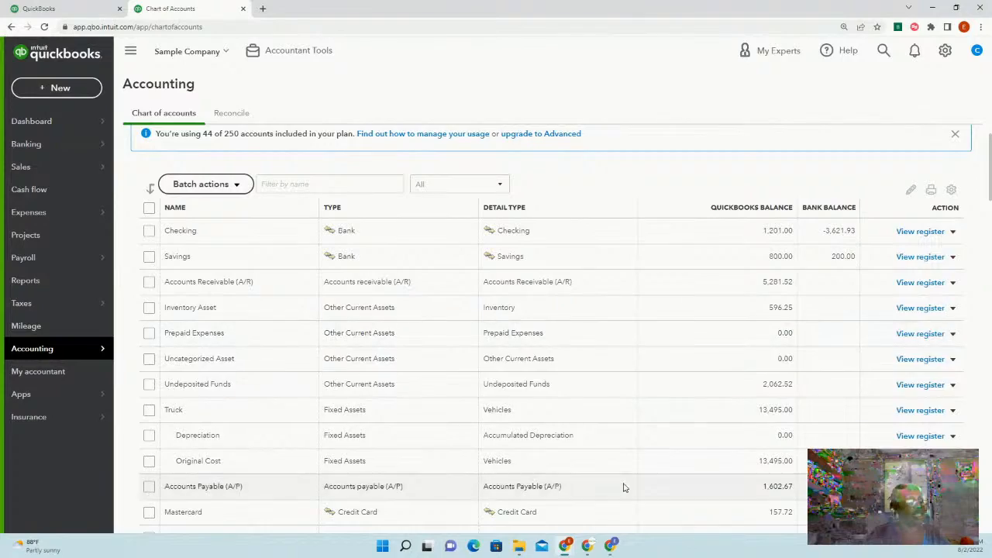
{"action": "scroll", "coordinate": [625, 490], "scroll_direction": "down", "scroll_amount": 3}
{"action": "scroll", "coordinate": [625, 489], "scroll_direction": "down", "scroll_amount": 5}
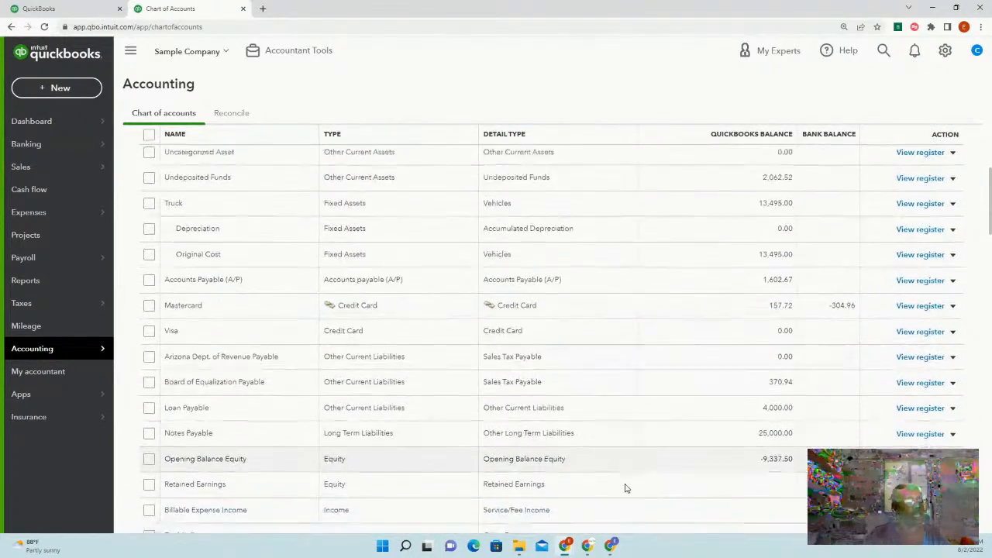
{"action": "scroll", "coordinate": [626, 489], "scroll_direction": "down", "scroll_amount": 6}
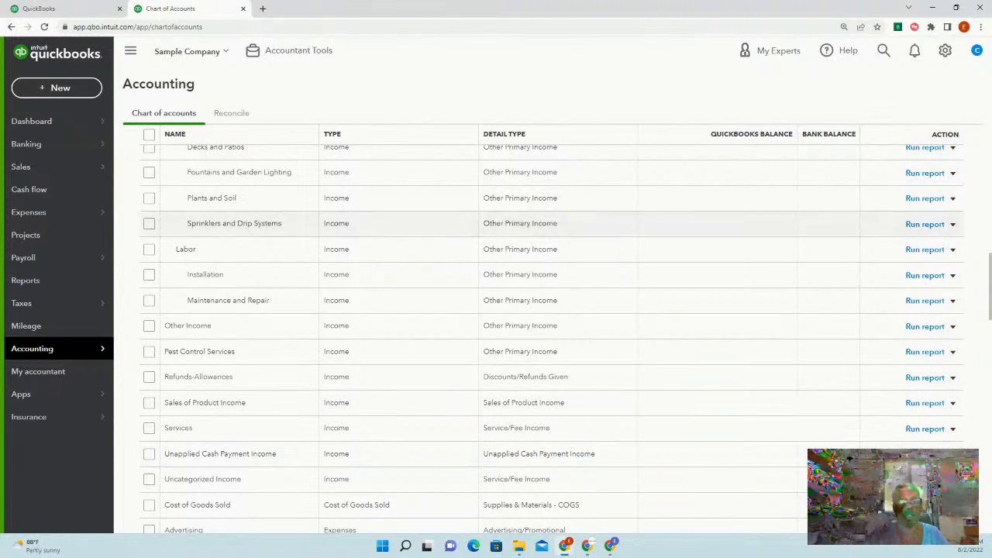
{"action": "scroll", "coordinate": [702, 380], "scroll_direction": "up", "scroll_amount": 10}
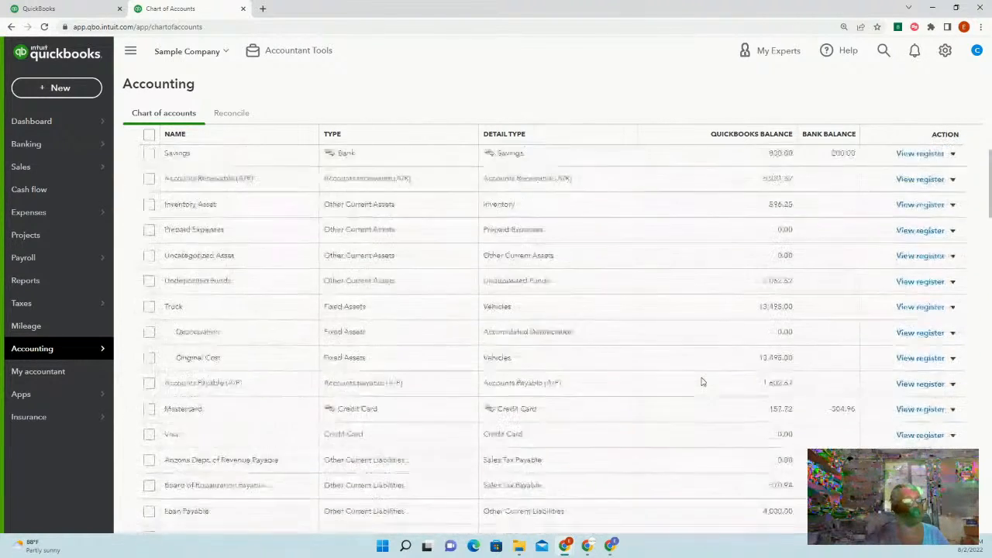
{"action": "scroll", "coordinate": [702, 381], "scroll_direction": "up", "scroll_amount": 1}
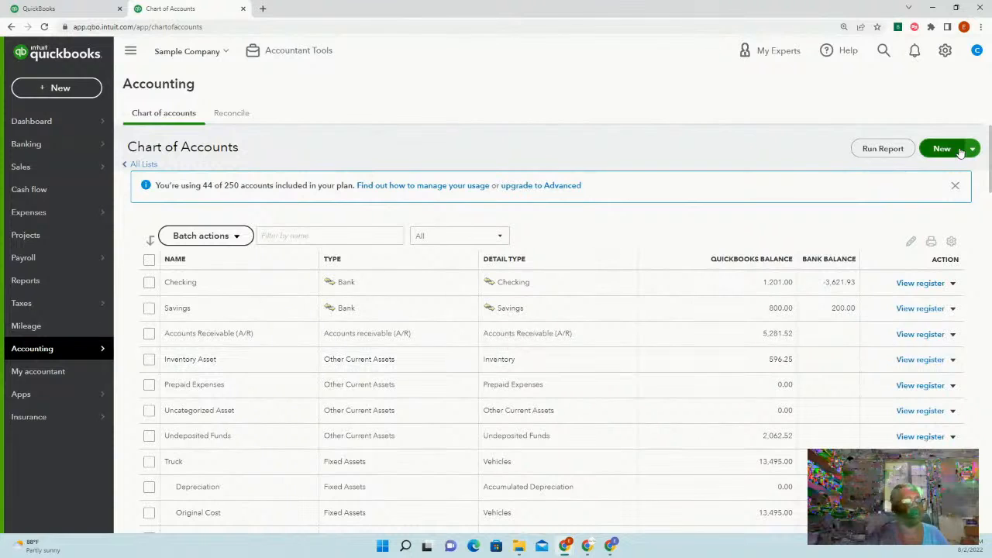
{"action": "left_click", "coordinate": [879, 150]}
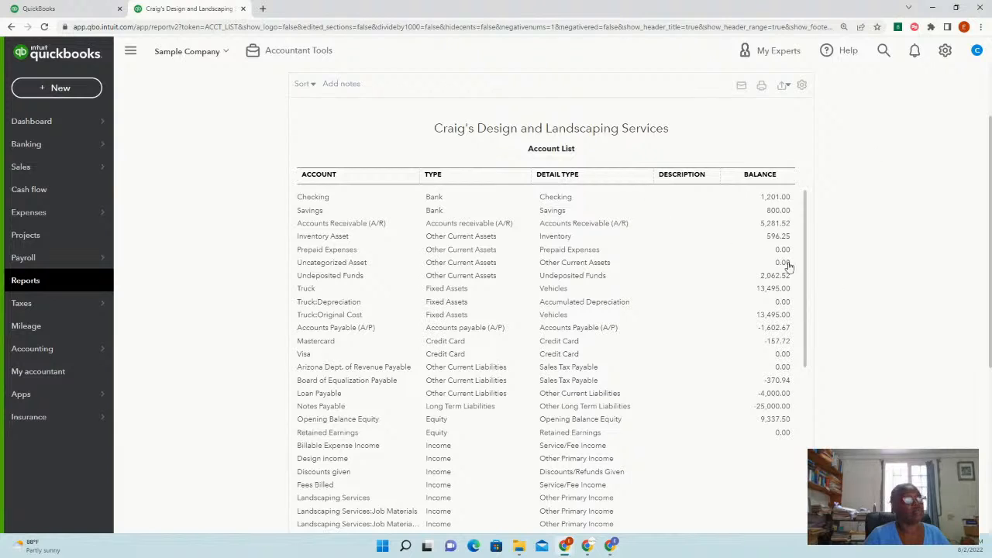
Scroll the Account List report and bring up its Excel/PDF export choices
{"action": "scroll", "coordinate": [697, 363], "scroll_direction": "down", "scroll_amount": 1}
{"action": "scroll", "coordinate": [697, 363], "scroll_direction": "down", "scroll_amount": 10}
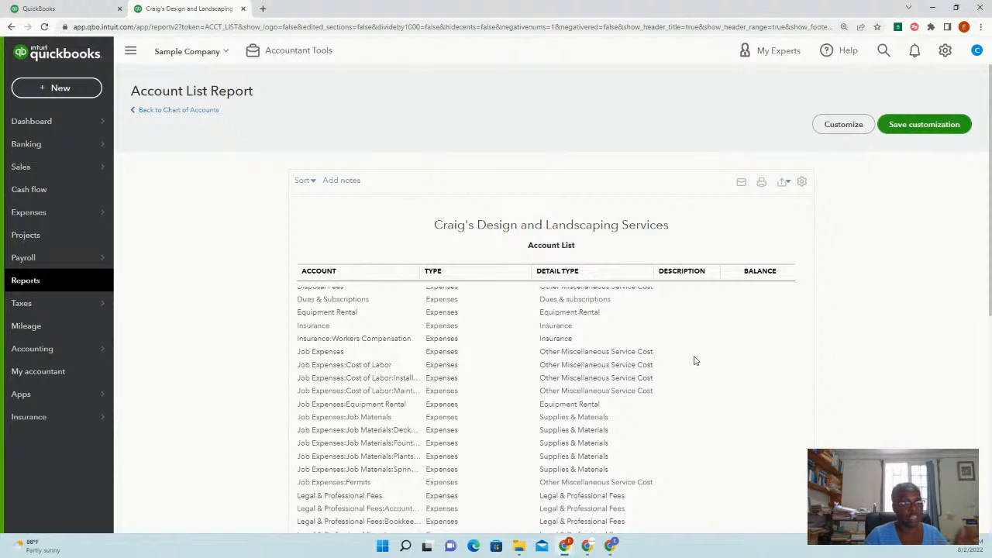
{"action": "scroll", "coordinate": [695, 358], "scroll_direction": "up", "scroll_amount": 10}
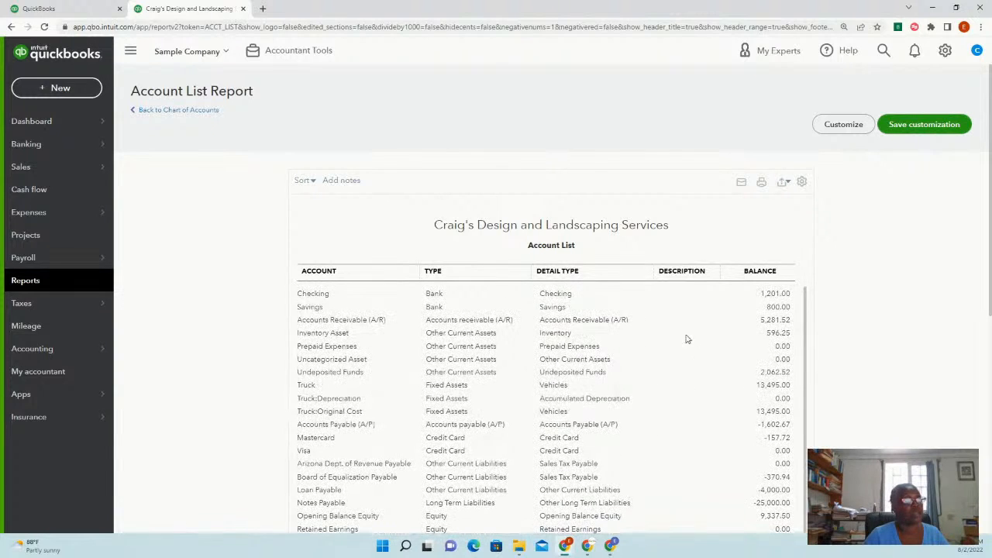
{"action": "left_click", "coordinate": [785, 183]}
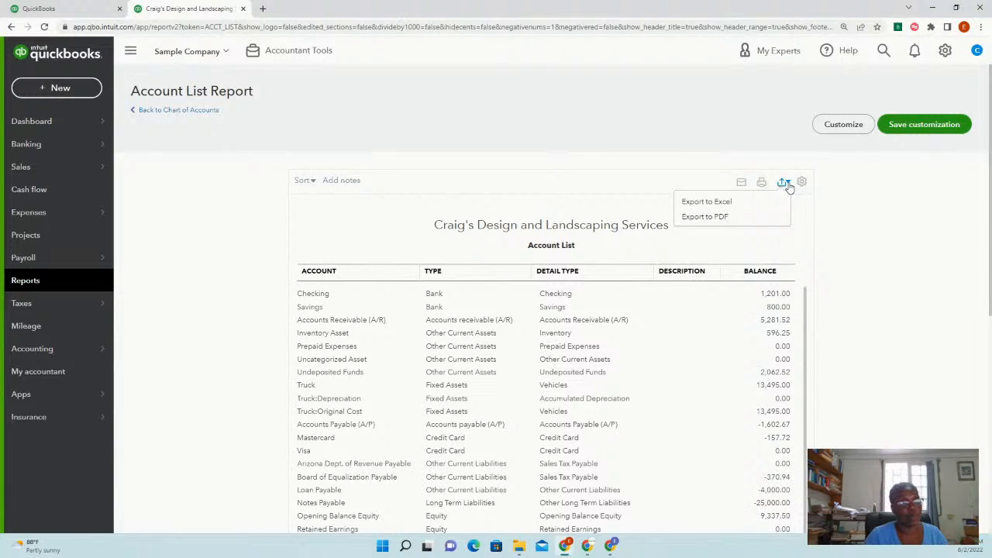
Export the Account List report to Excel and open the downloaded .xlsx workbook
{"action": "left_click", "coordinate": [718, 204]}
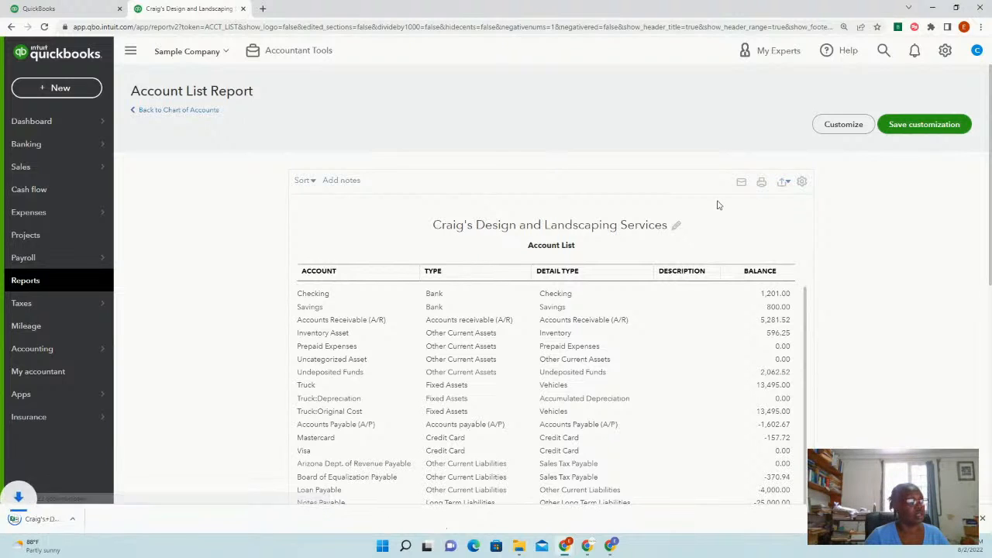
{"action": "left_click", "coordinate": [61, 519]}
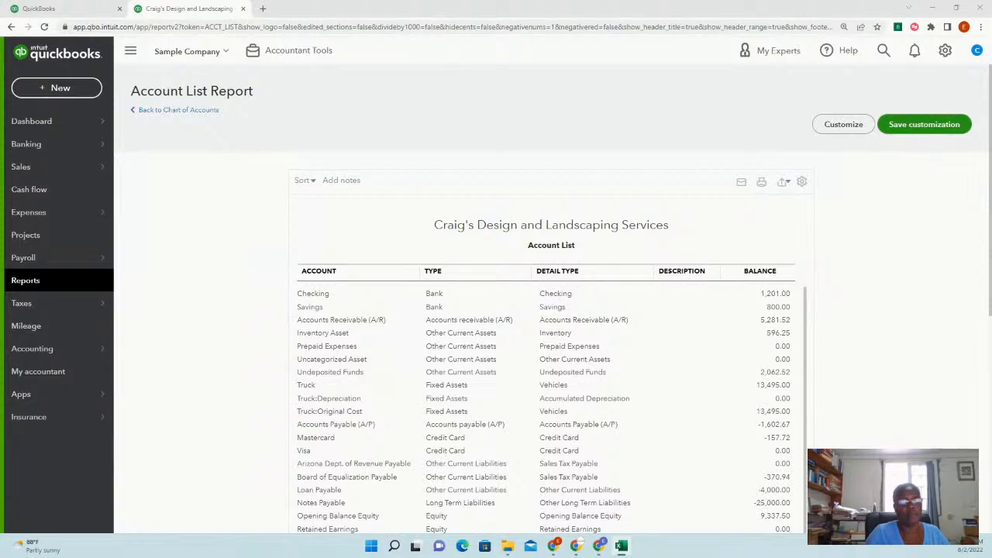
Maximize the Excel window and keep the recovered documents to view later
{"action": "left_click_drag", "start_coordinate": [0, 110], "coordinate": [75, 115]}
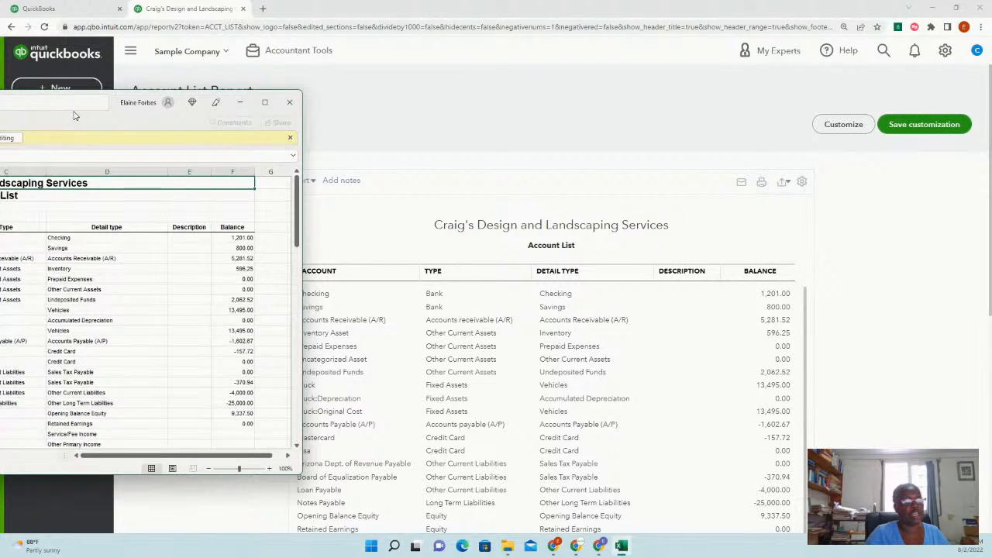
{"action": "double_click", "coordinate": [75, 115]}
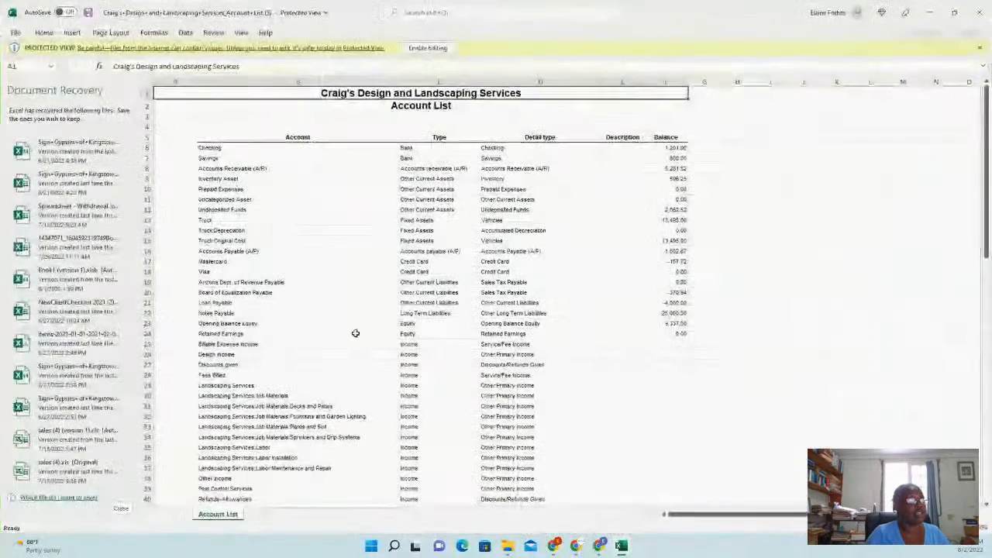
{"action": "left_click", "coordinate": [124, 511]}
{"action": "left_click", "coordinate": [136, 134]}
{"action": "left_click", "coordinate": [261, 161]}
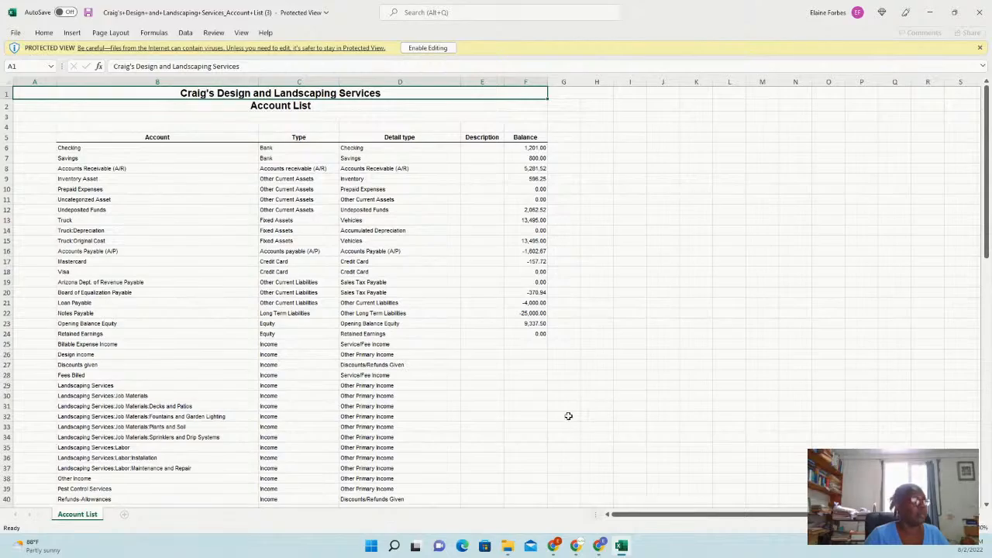
Look through the exported Account List sheet, then minimize Excel
{"action": "scroll", "coordinate": [570, 424], "scroll_direction": "down", "scroll_amount": 11}
{"action": "scroll", "coordinate": [568, 406], "scroll_direction": "down", "scroll_amount": 12}
{"action": "scroll", "coordinate": [568, 405], "scroll_direction": "up", "scroll_amount": 10}
{"action": "scroll", "coordinate": [567, 406], "scroll_direction": "up", "scroll_amount": 3}
{"action": "left_click", "coordinate": [932, 13]}
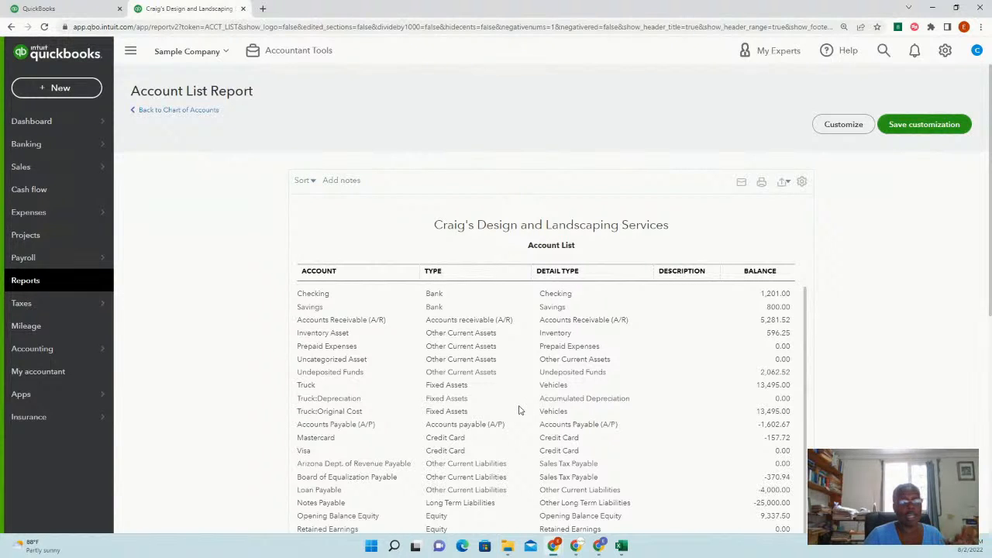
Review the QuickBooks Account List report again, then return to the Excel workbook
{"action": "scroll", "coordinate": [427, 411], "scroll_direction": "down", "scroll_amount": 7}
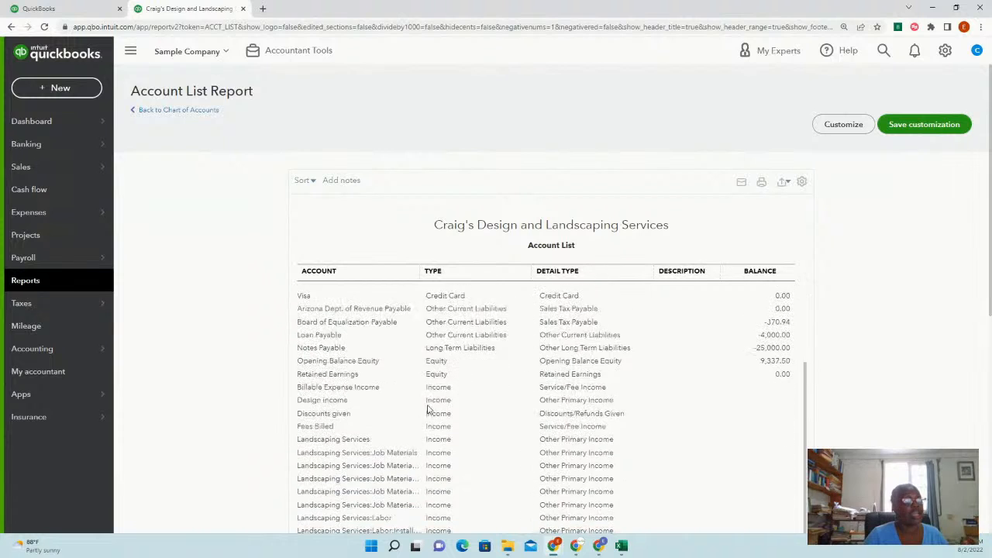
{"action": "scroll", "coordinate": [427, 410], "scroll_direction": "down", "scroll_amount": 3}
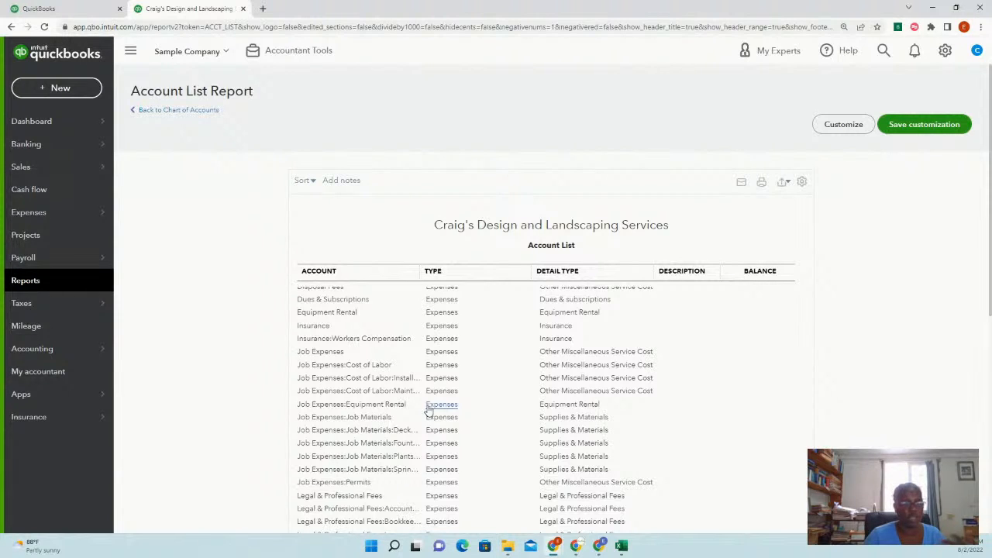
{"action": "scroll", "coordinate": [434, 372], "scroll_direction": "down", "scroll_amount": 2}
{"action": "scroll", "coordinate": [454, 456], "scroll_direction": "down", "scroll_amount": 1}
{"action": "scroll", "coordinate": [453, 455], "scroll_direction": "up", "scroll_amount": 5}
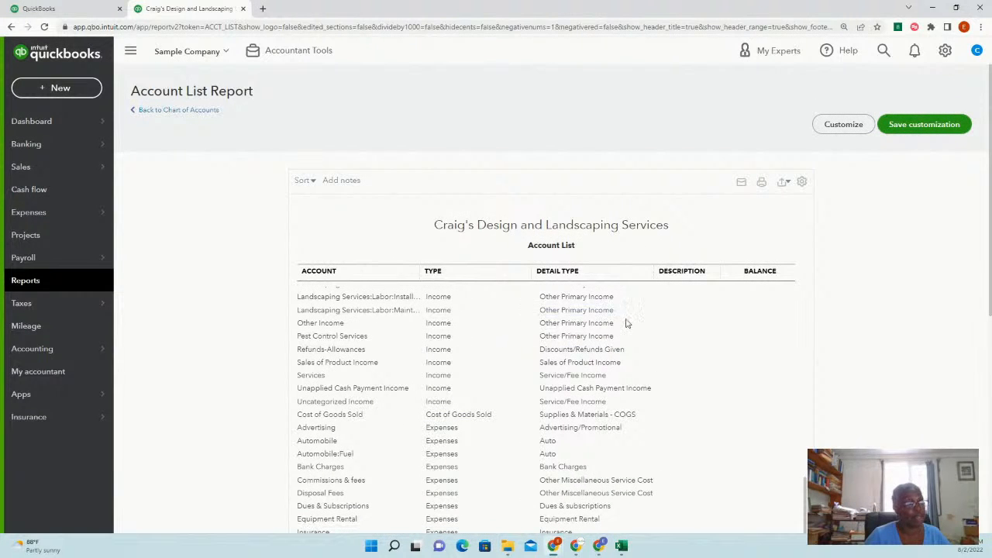
{"action": "scroll", "coordinate": [450, 349], "scroll_direction": "down", "scroll_amount": 3}
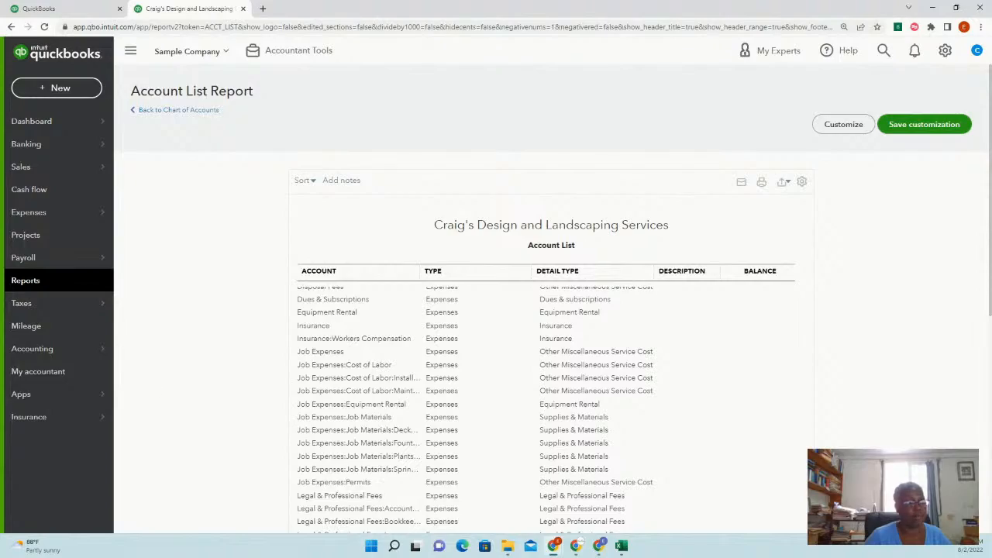
{"action": "left_click", "coordinate": [621, 546]}
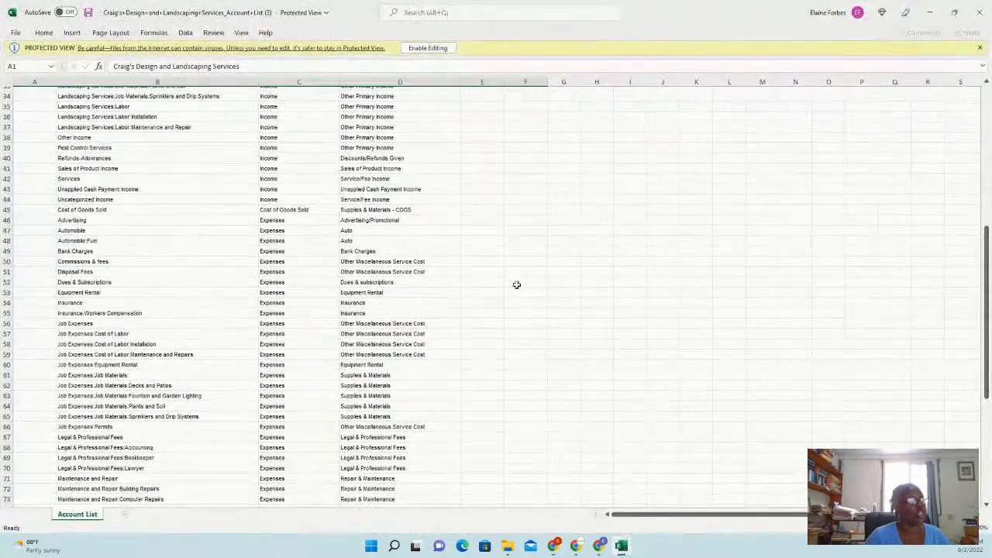
{"action": "left_click", "coordinate": [435, 49]}
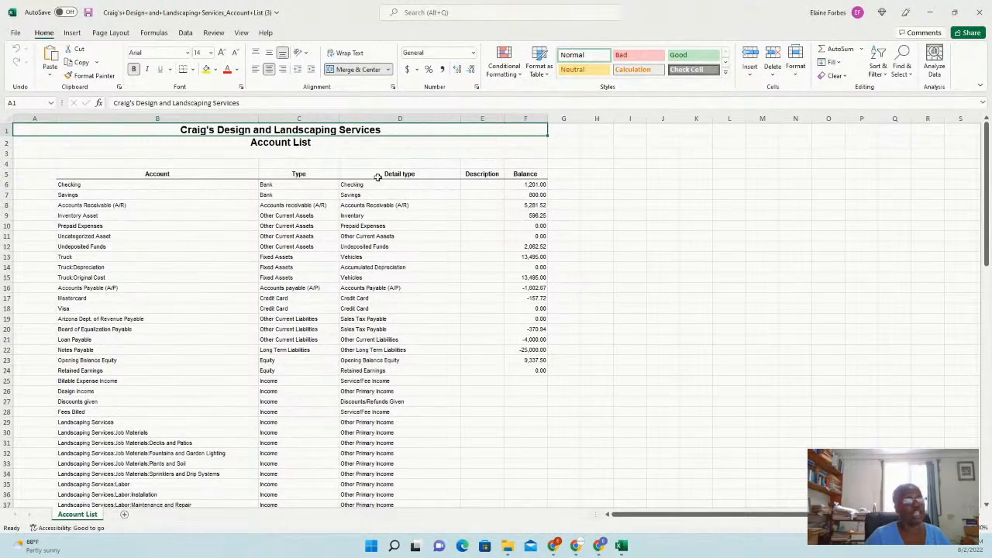
{"action": "scroll", "coordinate": [368, 398], "scroll_direction": "down", "scroll_amount": 5}
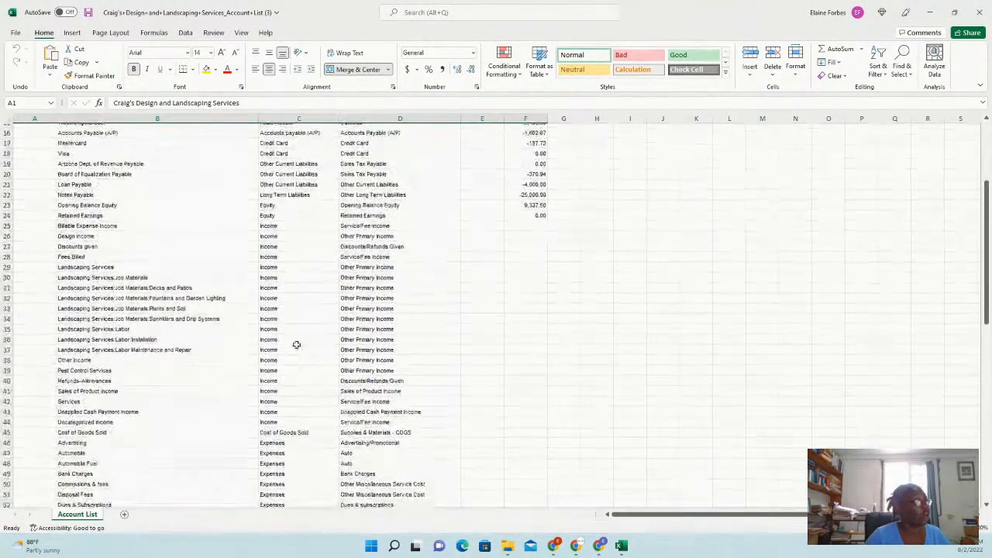
{"action": "left_click", "coordinate": [40, 216]}
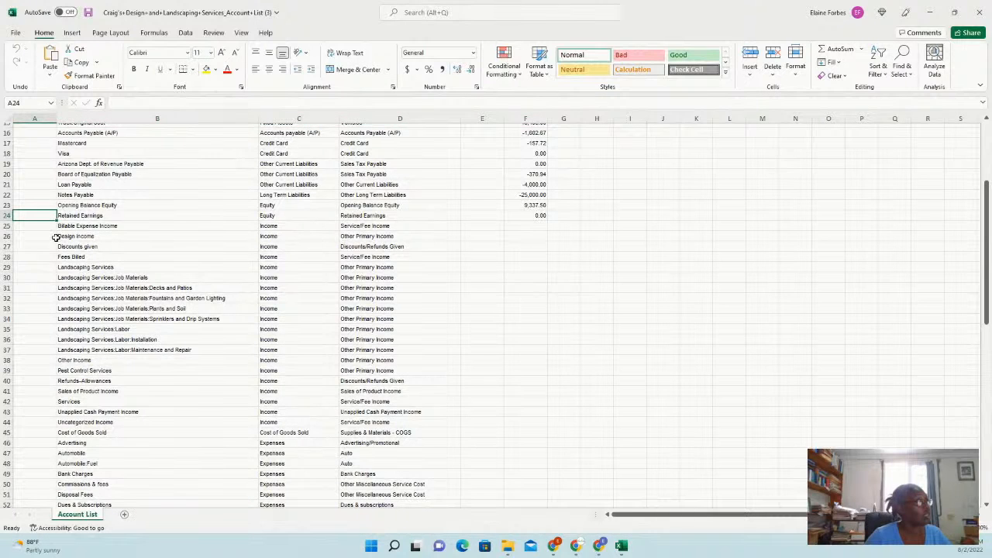
{"action": "left_click", "coordinate": [41, 225]}
{"action": "left_click_drag", "start_coordinate": [62, 226], "coordinate": [406, 420]}
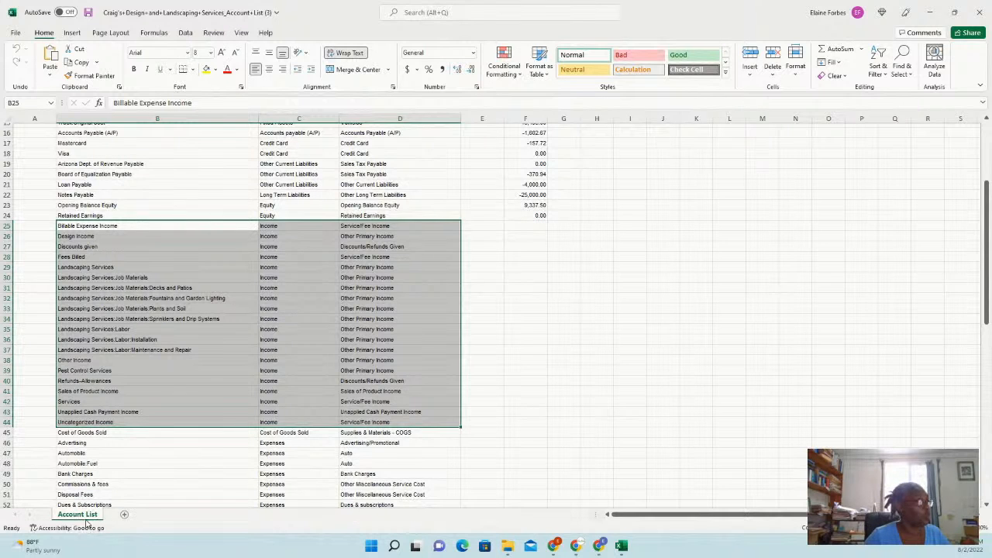
{"action": "left_click", "coordinate": [629, 277]}
Duplicate the Account List sheet as Account List (2)
{"action": "right_click", "coordinate": [76, 516]}
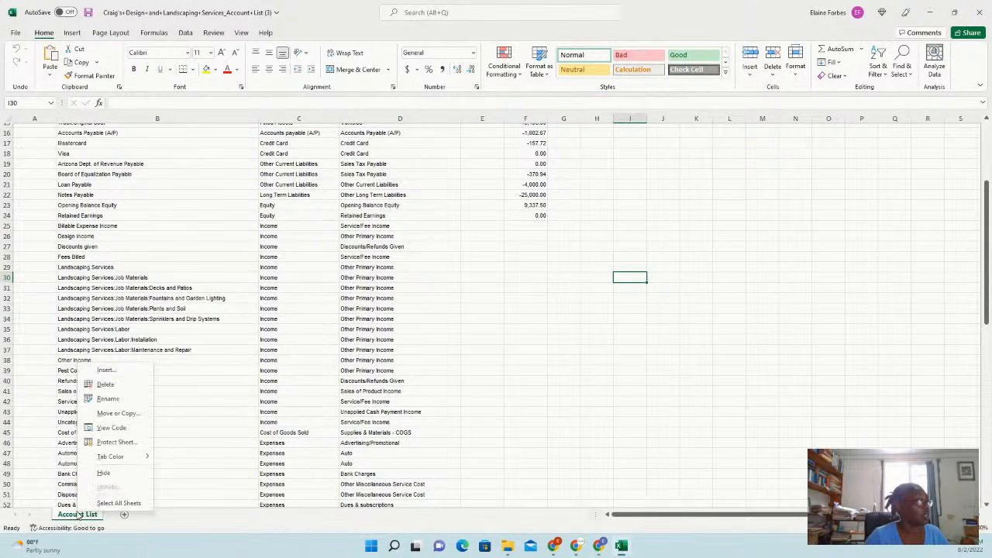
{"action": "left_click", "coordinate": [118, 413]}
{"action": "left_click", "coordinate": [51, 470]}
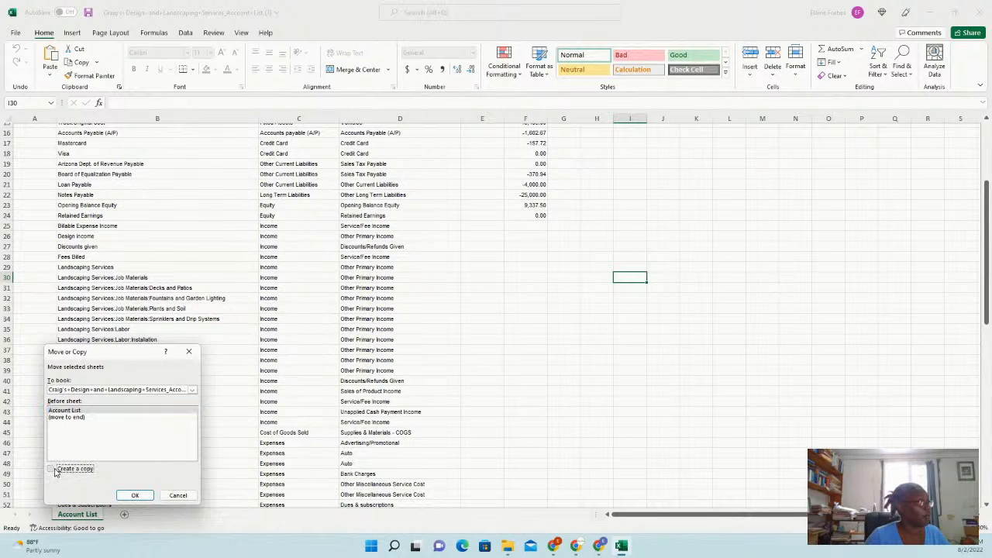
{"action": "left_click", "coordinate": [135, 495]}
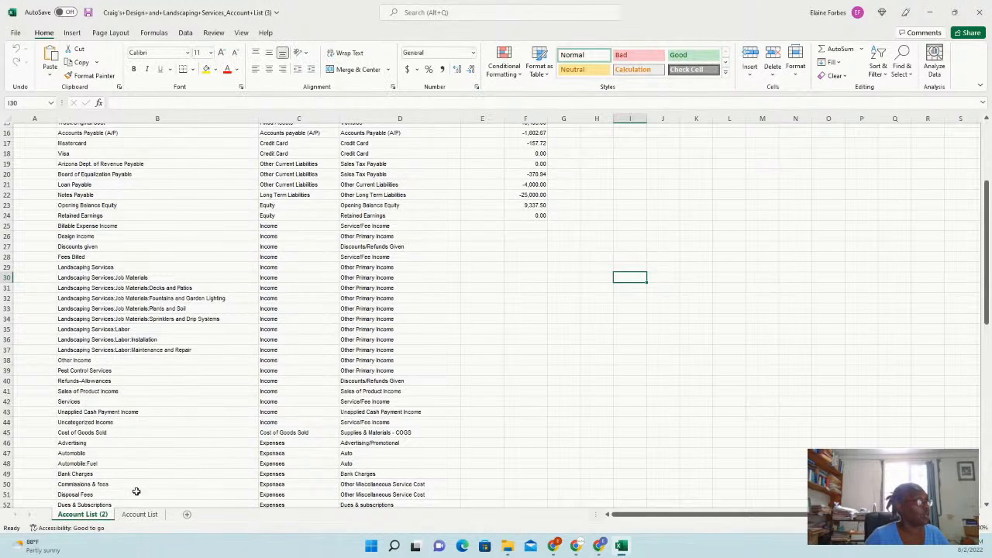
Rename the original Account List sheet to COA Real Estate Agent
{"action": "left_click", "coordinate": [139, 515]}
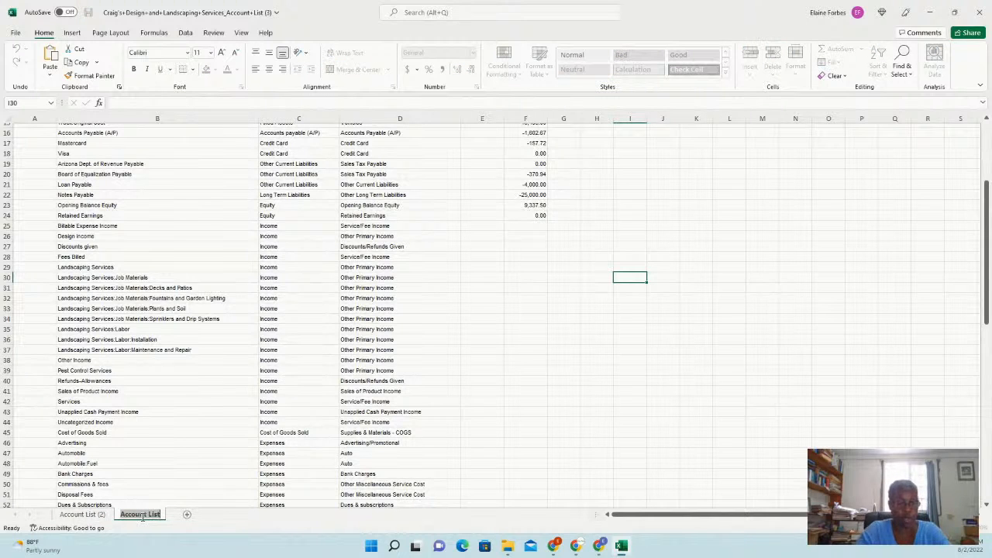
{"action": "type", "text": "C"}
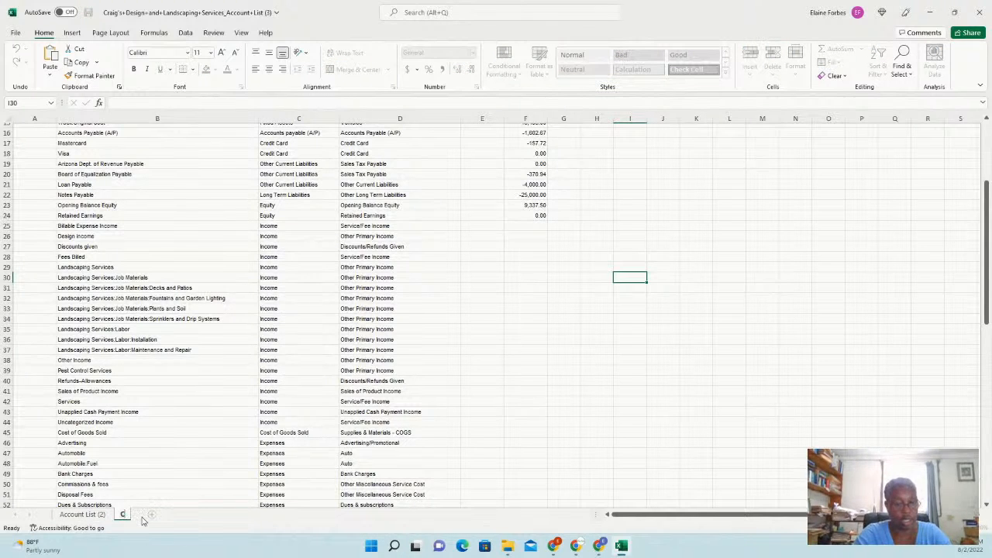
{"action": "type", "text": "OA"}
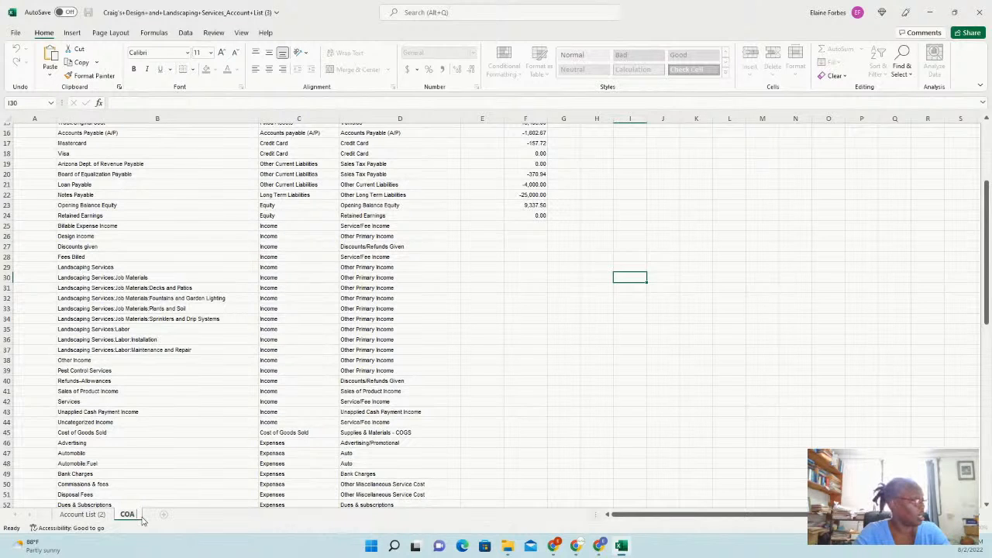
{"action": "type", "text": " R"}
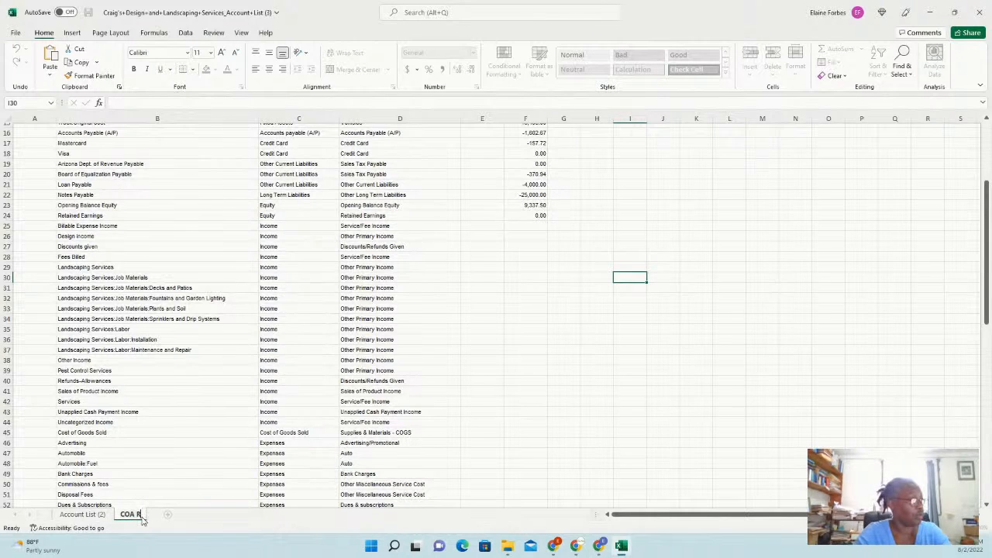
{"action": "type", "text": "aal E"}
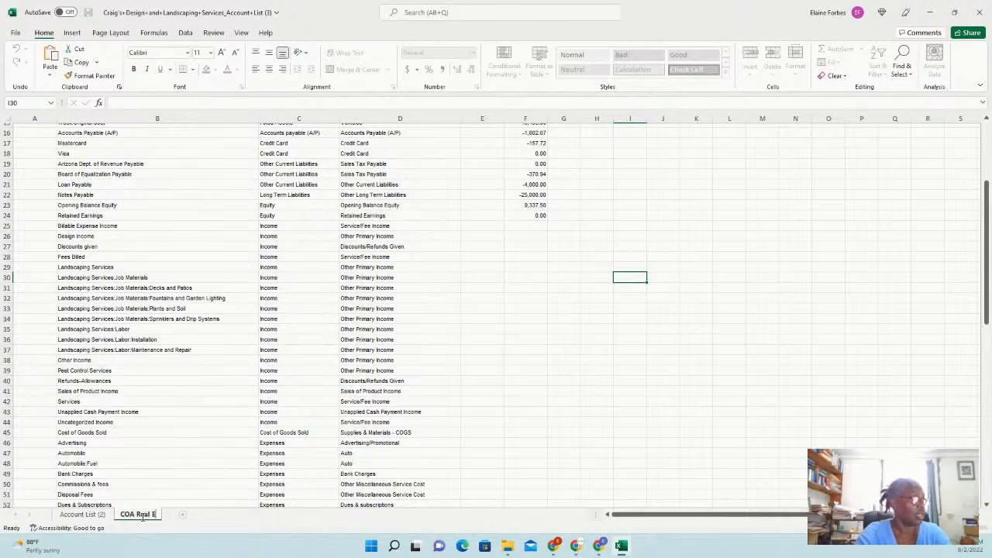
{"action": "type", "text": "state"}
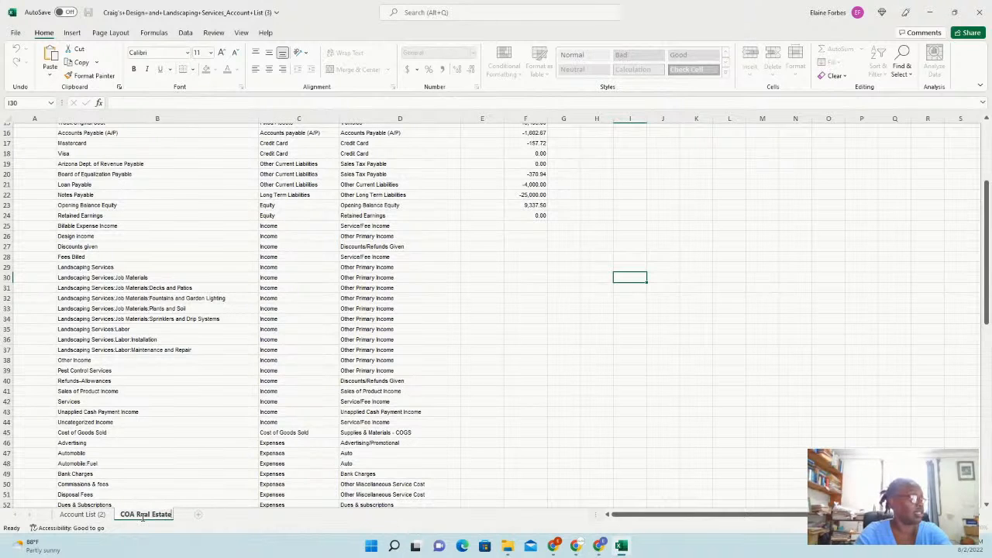
{"action": "type", "text": " Agent"}
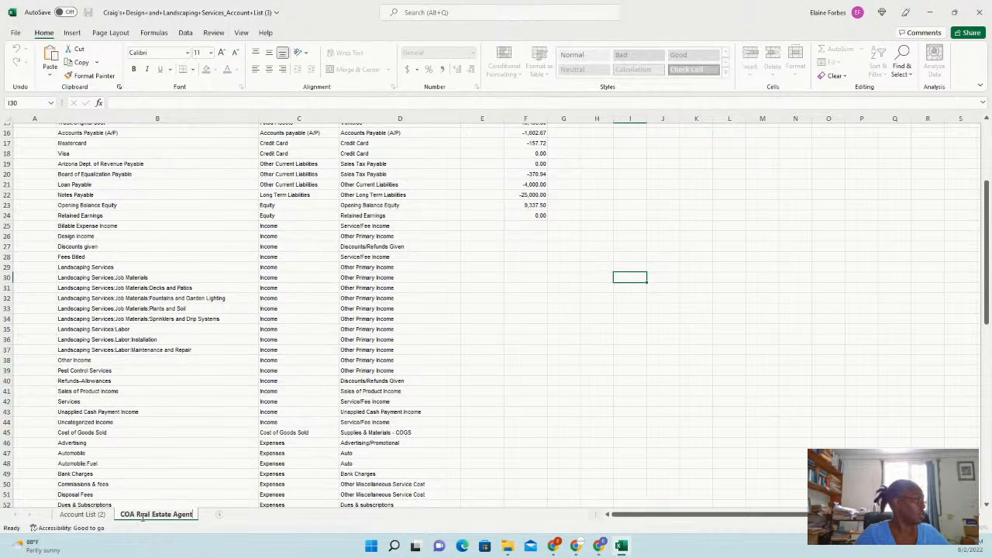
{"action": "key", "text": "Return"}
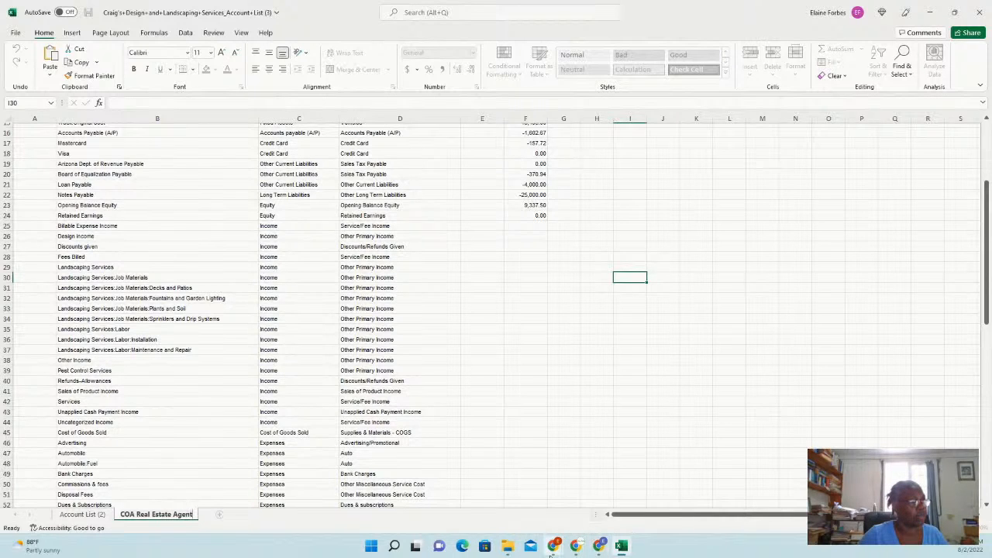
{"action": "left_click", "coordinate": [599, 545]}
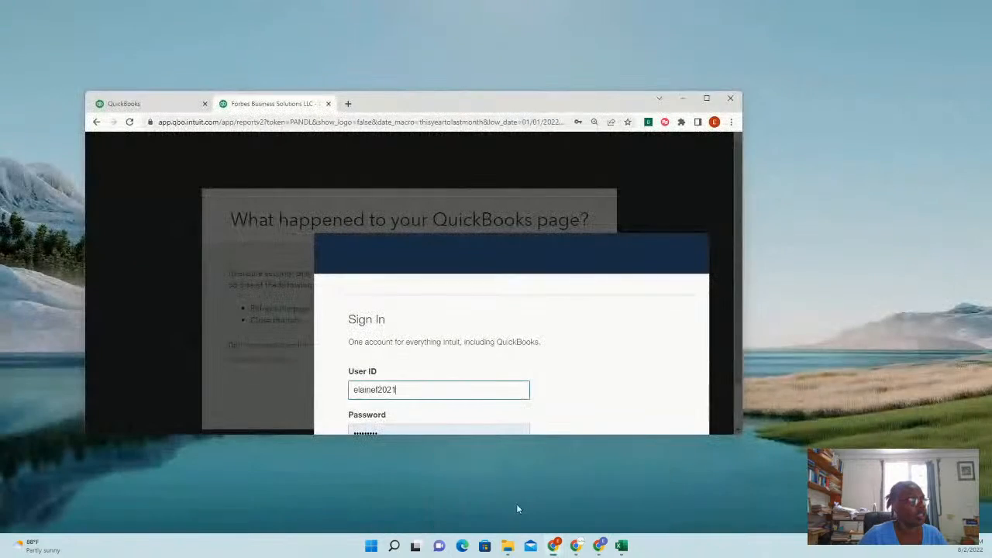
Close the leftover QuickBooks sign-in and 404 error tabs and move Chrome off the spreadsheet
{"action": "left_click", "coordinate": [517, 506]}
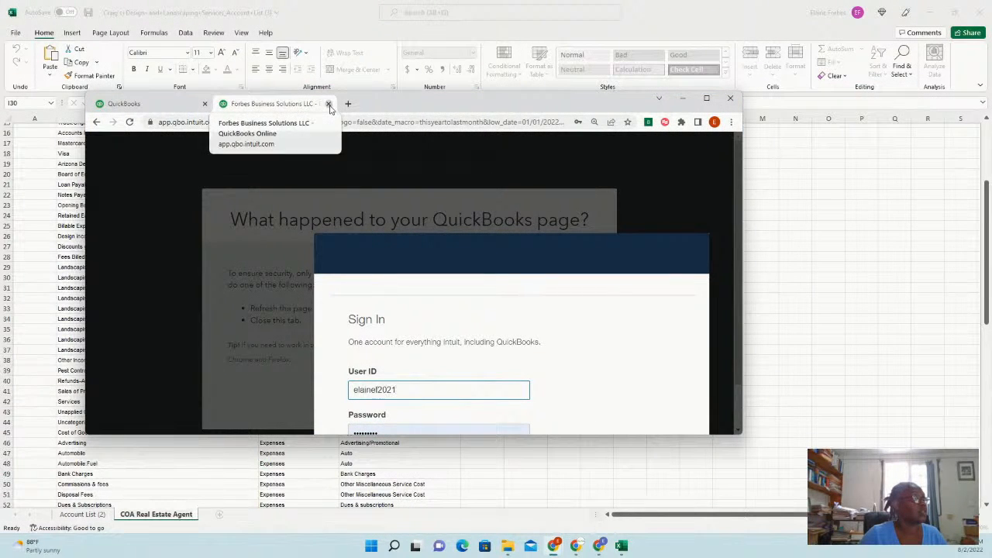
{"action": "left_click", "coordinate": [329, 104]}
{"action": "left_click", "coordinate": [359, 342]}
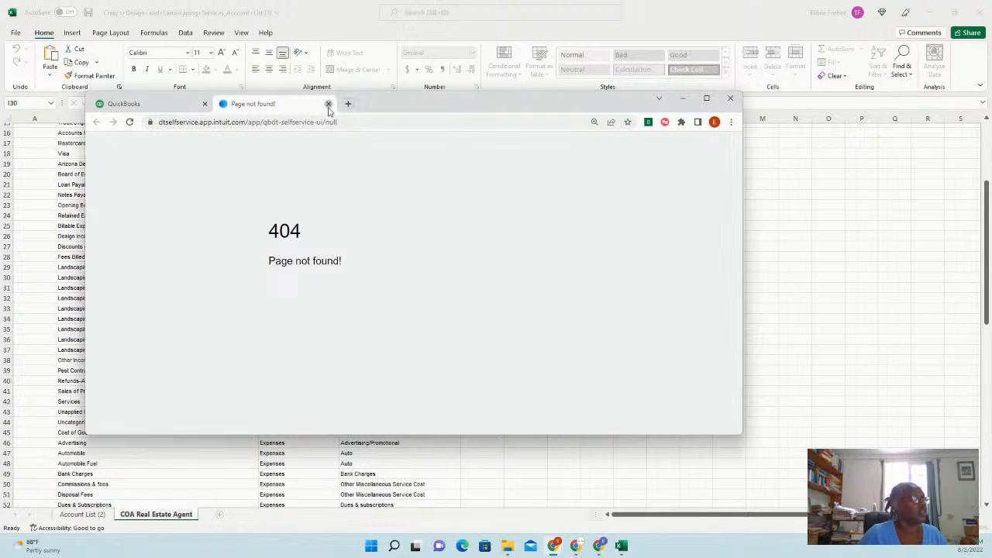
{"action": "left_click", "coordinate": [329, 103]}
{"action": "left_click_drag", "start_coordinate": [438, 111], "coordinate": [0, 112]}
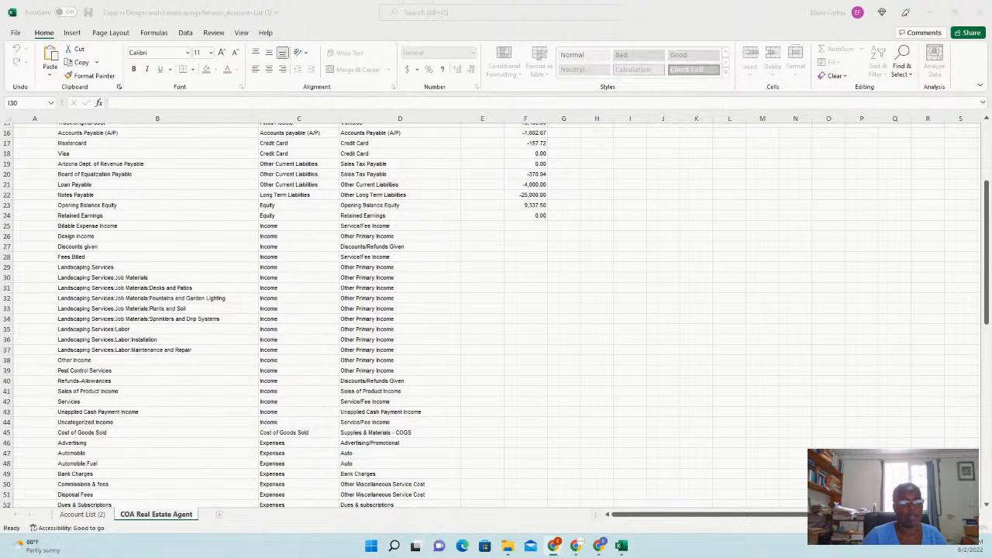
{"action": "key", "text": "alt+Tab"}
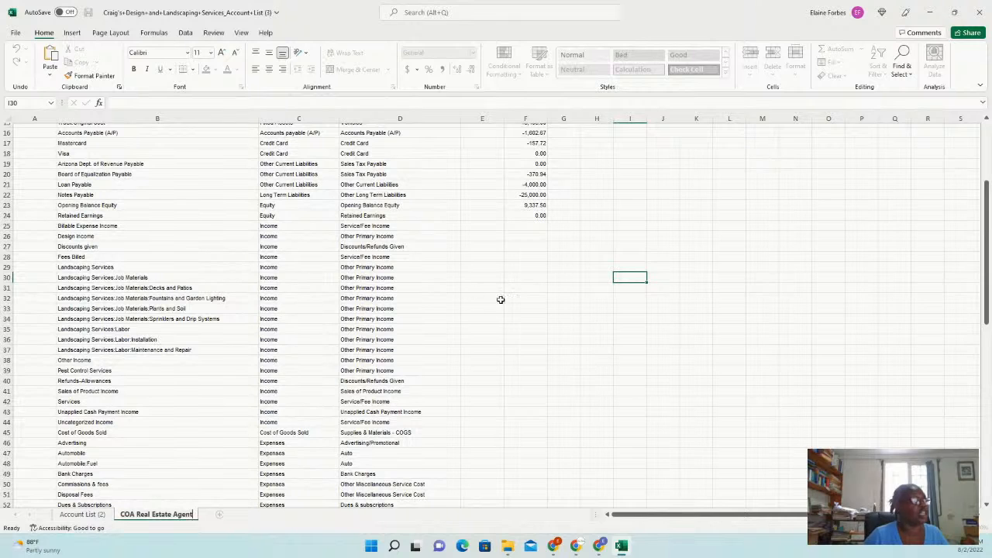
Insert blank rows at rows 25, 23 and 16, above the income, equity and liability accounts
{"action": "left_click", "coordinate": [7, 226]}
{"action": "right_click", "coordinate": [28, 226]}
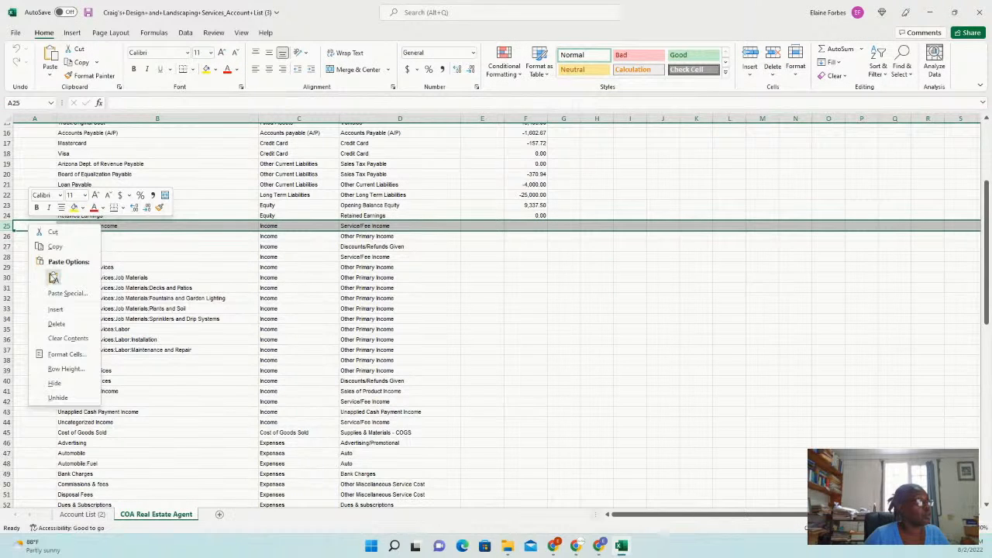
{"action": "left_click", "coordinate": [57, 309]}
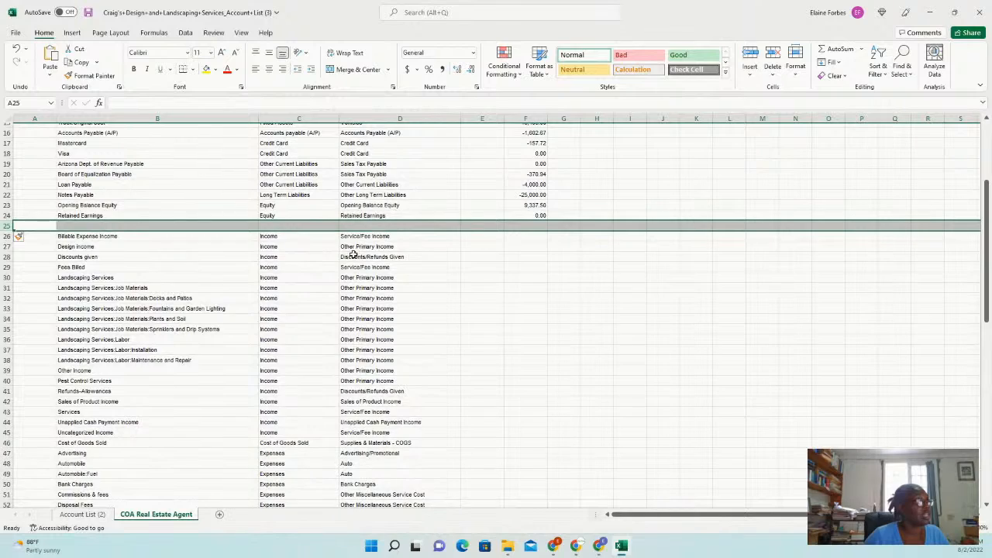
{"action": "scroll", "coordinate": [432, 247], "scroll_direction": "up", "scroll_amount": 1}
{"action": "scroll", "coordinate": [432, 246], "scroll_direction": "up", "scroll_amount": 2}
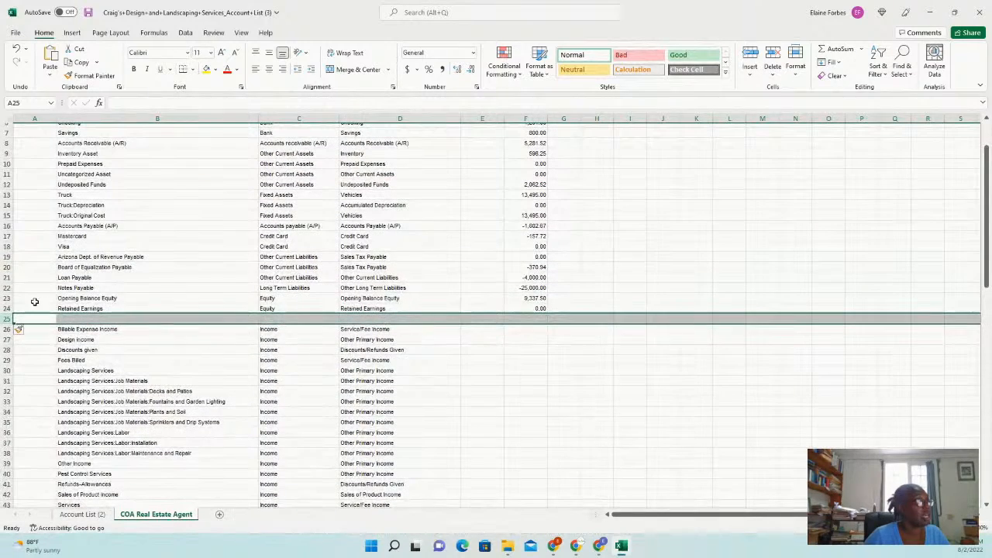
{"action": "left_click", "coordinate": [6, 298]}
{"action": "right_click", "coordinate": [18, 299]}
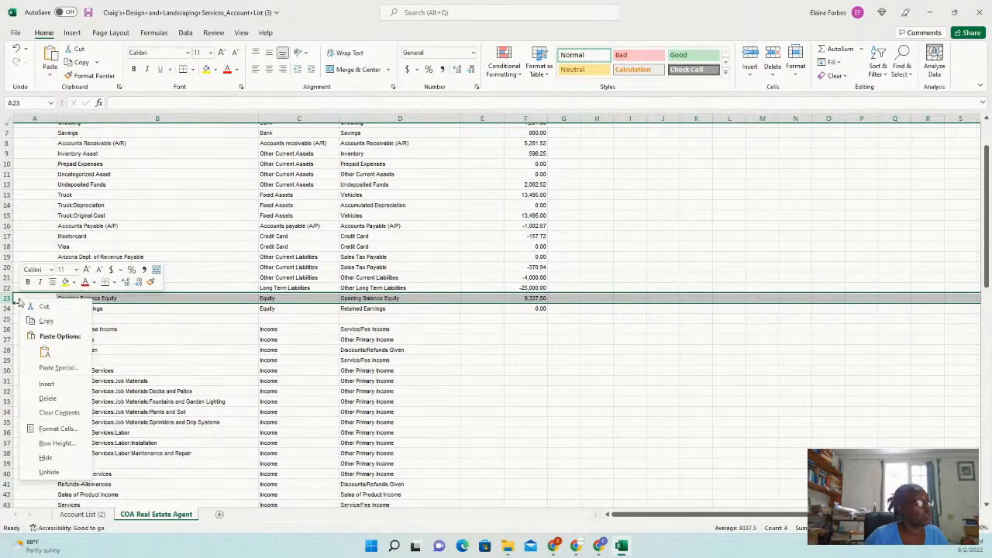
{"action": "left_click", "coordinate": [49, 384]}
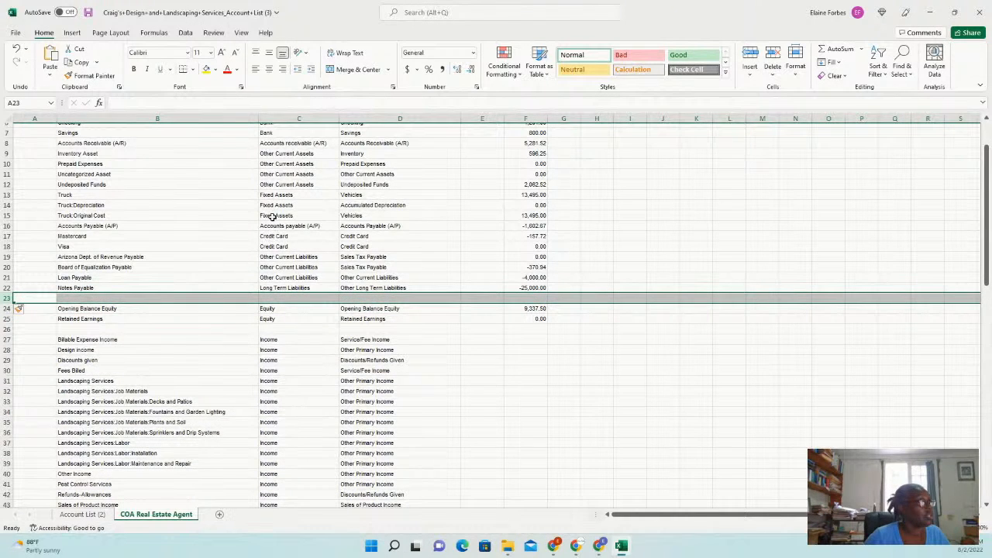
{"action": "left_click", "coordinate": [7, 225]}
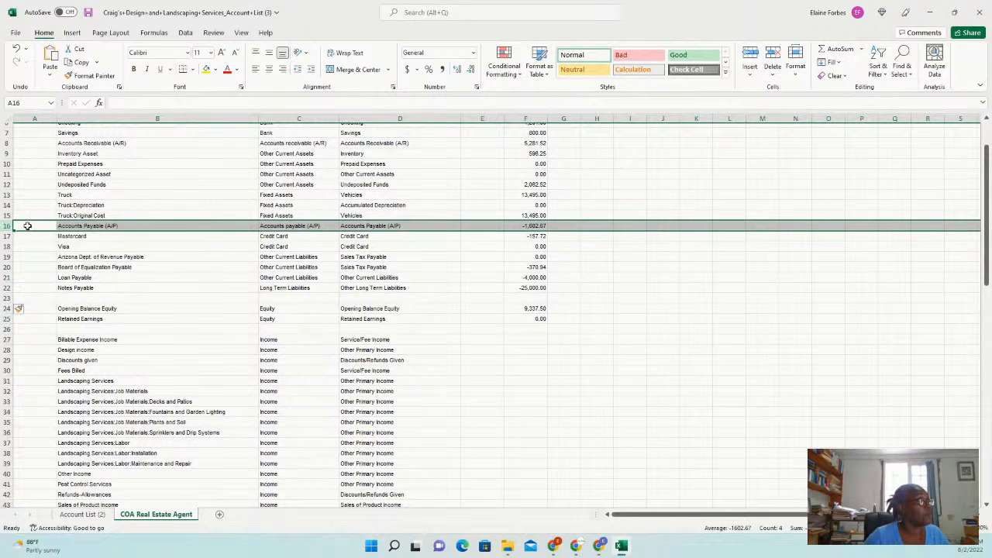
{"action": "right_click", "coordinate": [27, 228]}
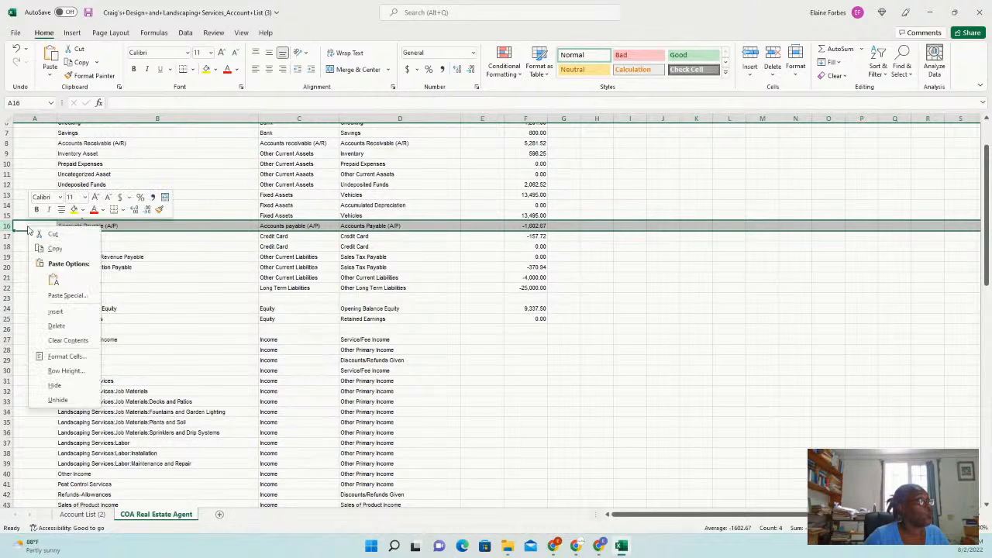
{"action": "left_click", "coordinate": [60, 311]}
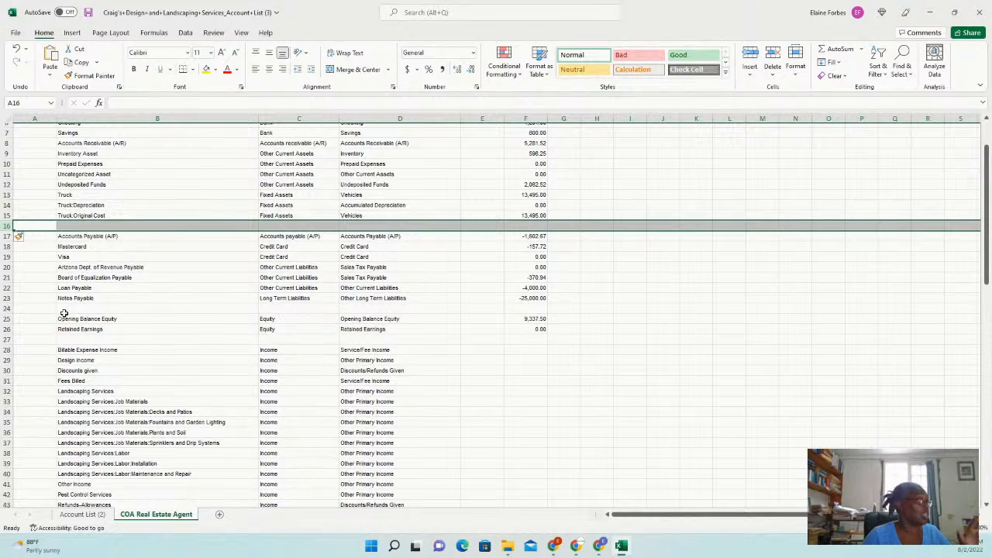
{"action": "scroll", "coordinate": [456, 332], "scroll_direction": "up", "scroll_amount": 2}
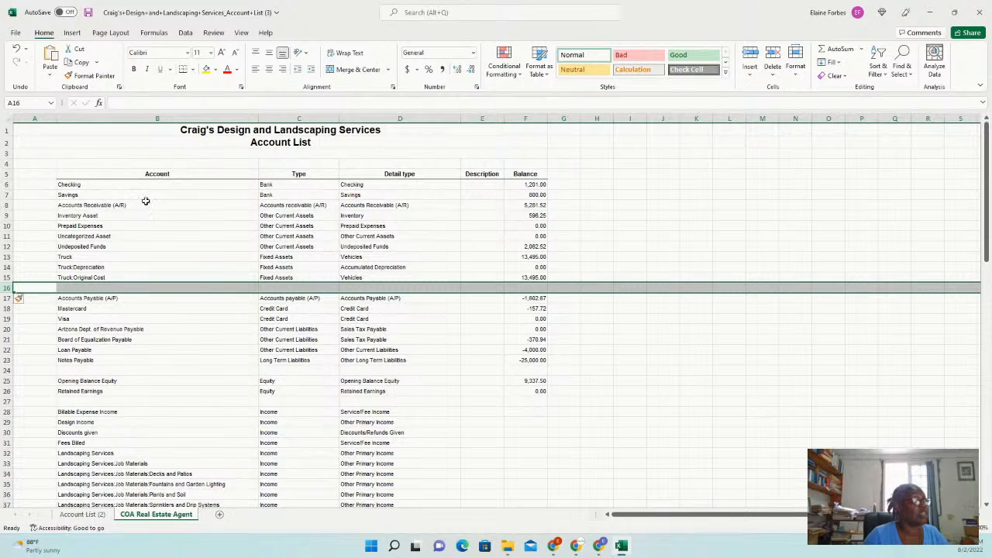
Check the current asset names: Checking, Savings, A/R, Inventory Asset and Prepaid Expenses
{"action": "left_click", "coordinate": [91, 185]}
{"action": "left_click", "coordinate": [94, 194]}
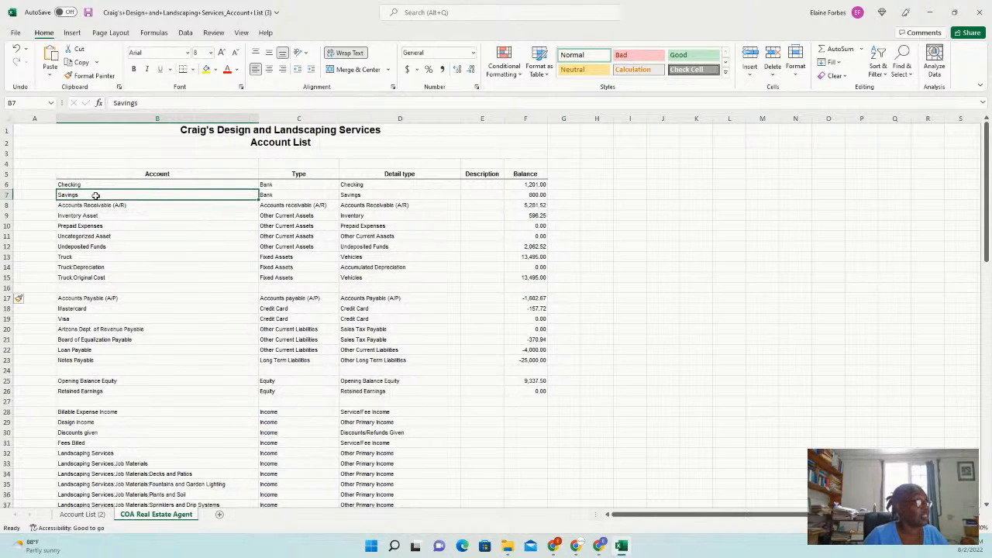
{"action": "left_click", "coordinate": [123, 207]}
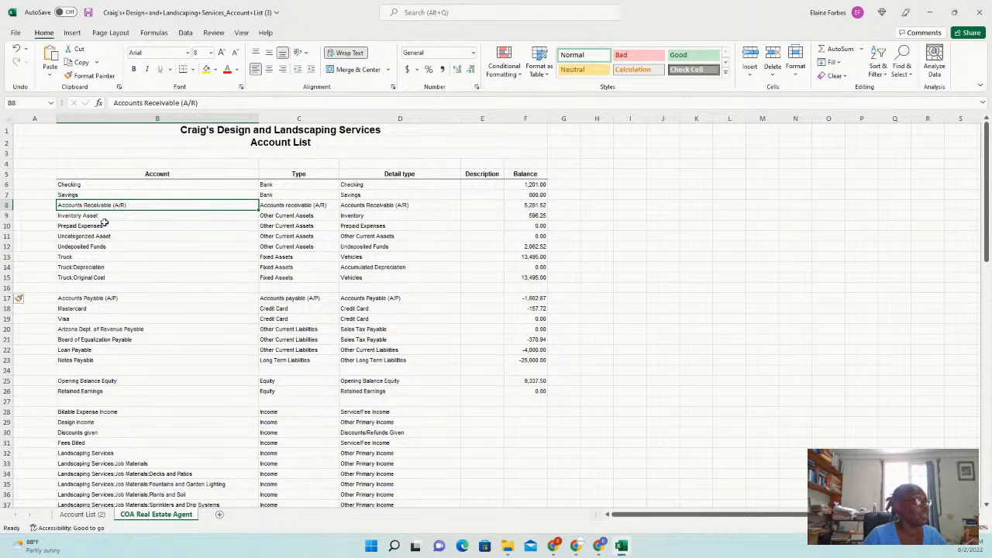
{"action": "left_click", "coordinate": [117, 217]}
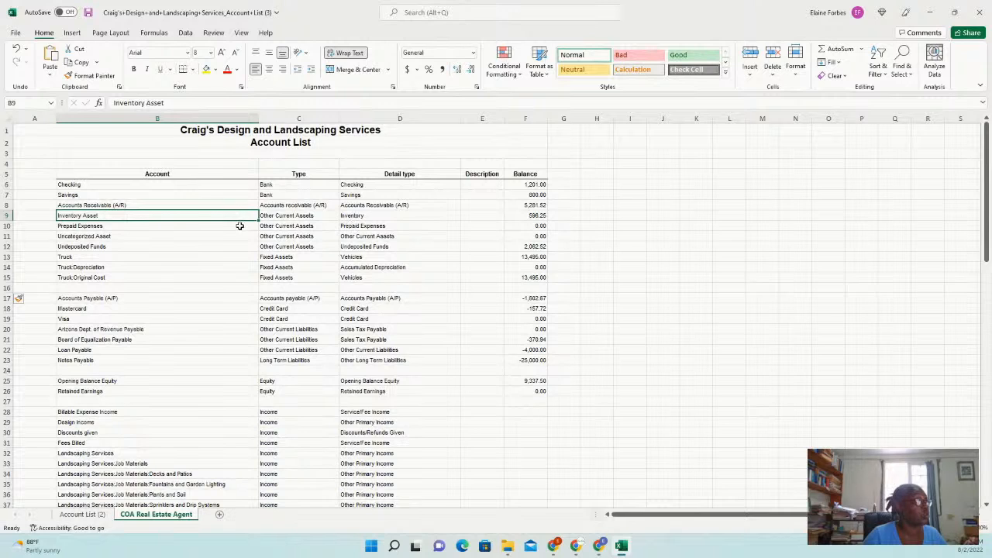
{"action": "left_click", "coordinate": [94, 226]}
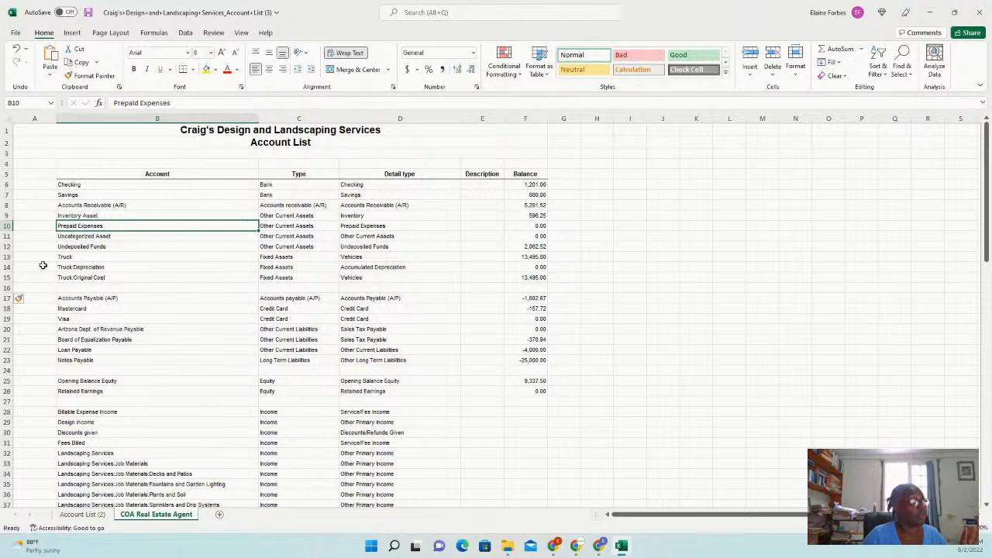
Insert a blank row above the Truck account and start editing its name
{"action": "left_click", "coordinate": [7, 257]}
{"action": "right_click", "coordinate": [7, 256]}
{"action": "left_click", "coordinate": [46, 341]}
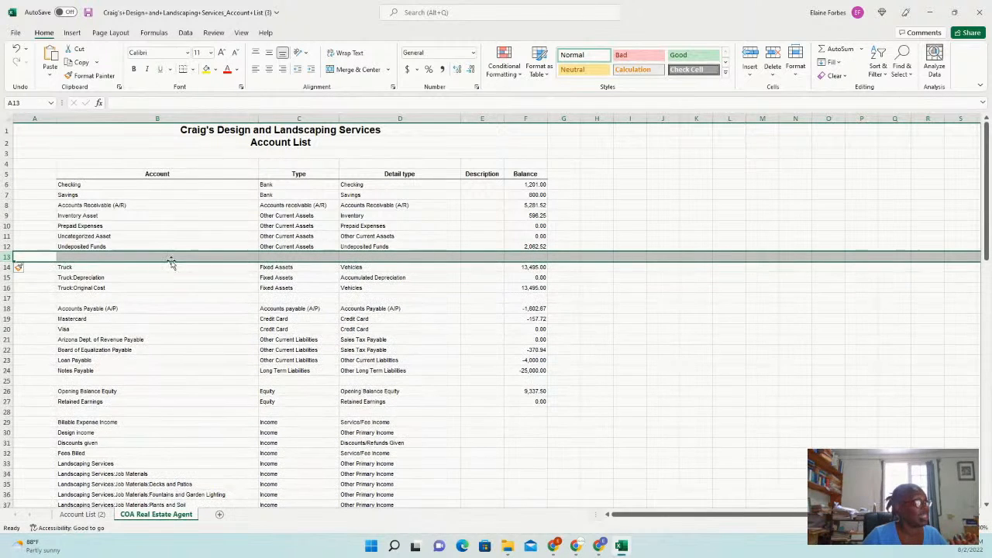
{"action": "left_click", "coordinate": [111, 265]}
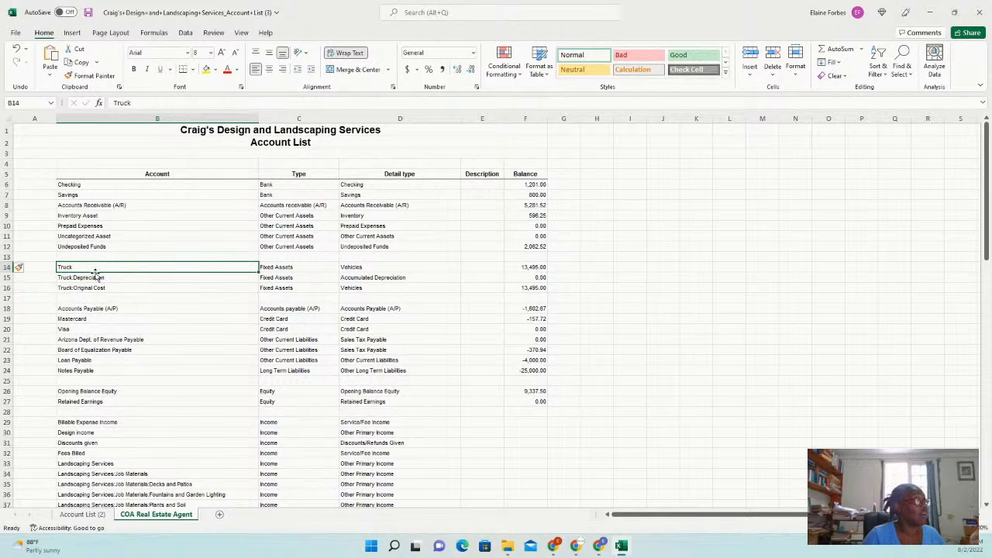
{"action": "left_click_drag", "start_coordinate": [137, 102], "coordinate": [89, 109]}
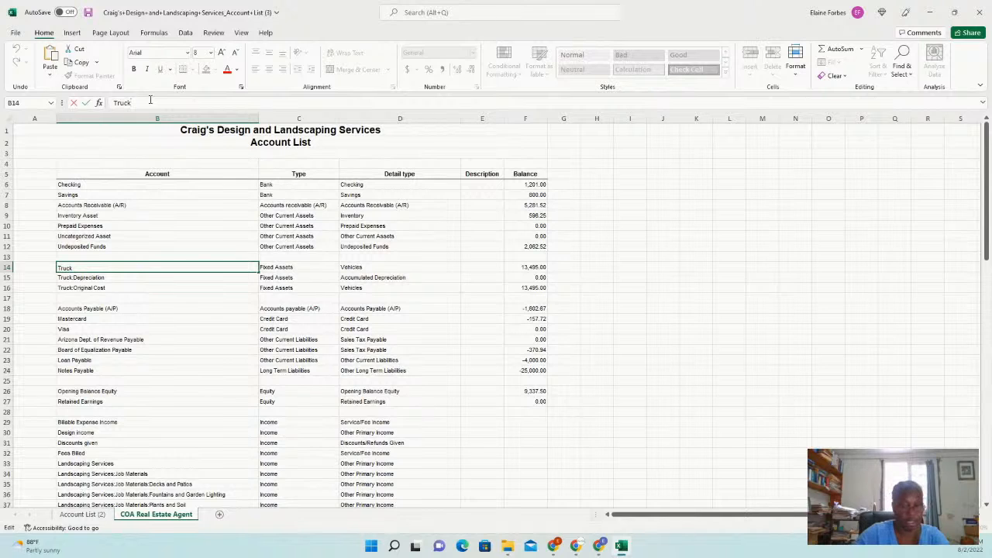
Change the Truck account name in B14 to Truck/Cars and commit the edit
{"action": "type", "text": "?"}
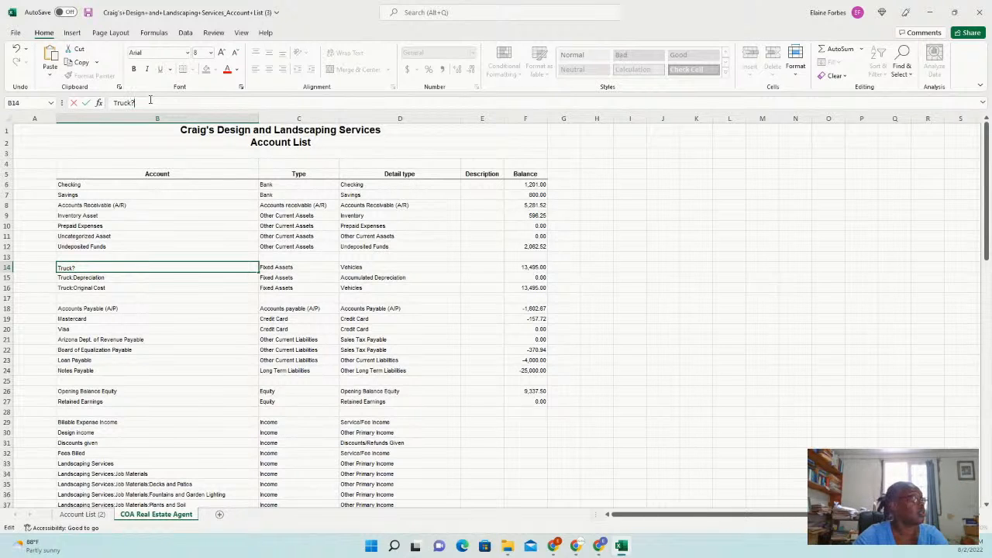
{"action": "key", "text": "BackSpace"}
{"action": "key", "text": "BackSpace"}
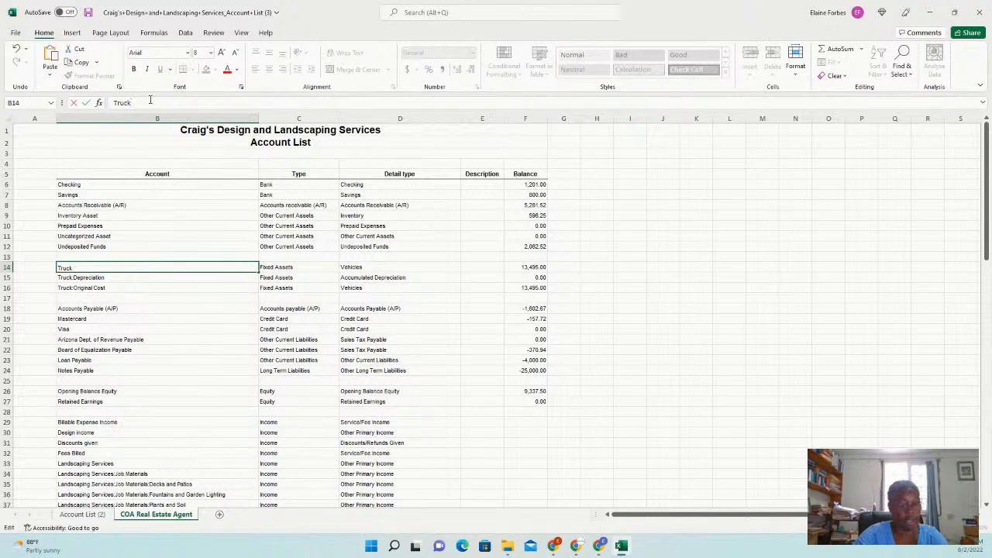
{"action": "type", "text": "/Cars"}
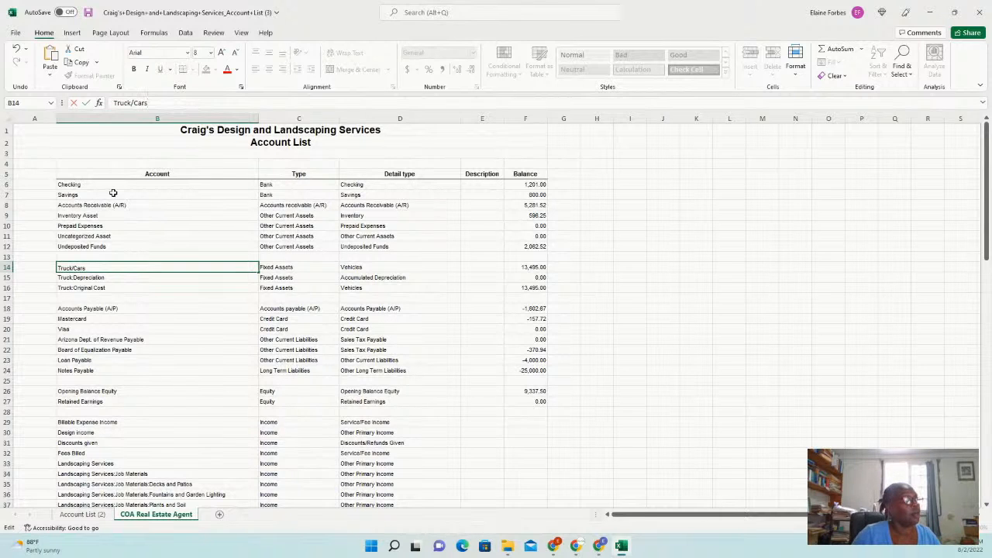
{"action": "left_click", "coordinate": [78, 186]}
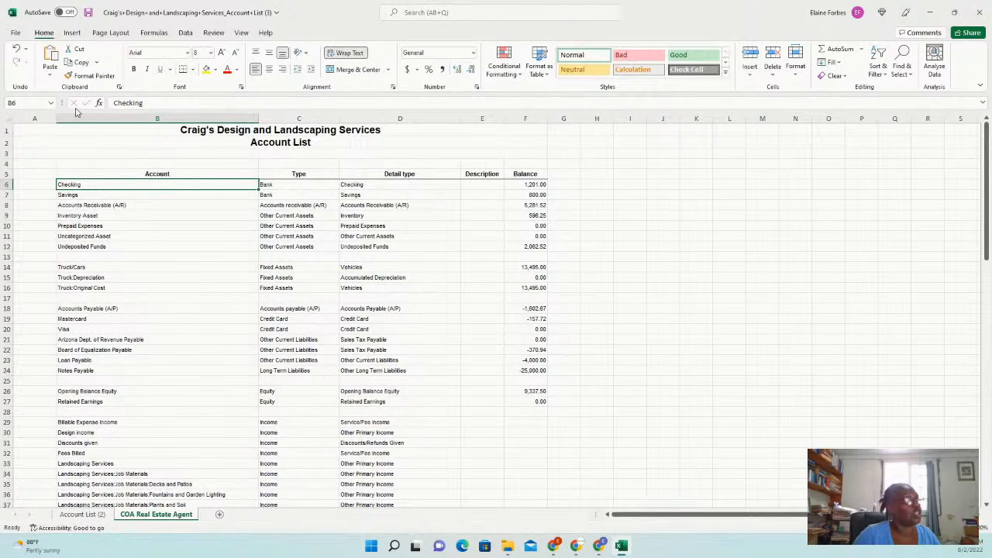
Rename the Checking account in B6 to 'BOA - Checking' plus the bank account's last four digits
{"action": "left_click", "coordinate": [152, 103]}
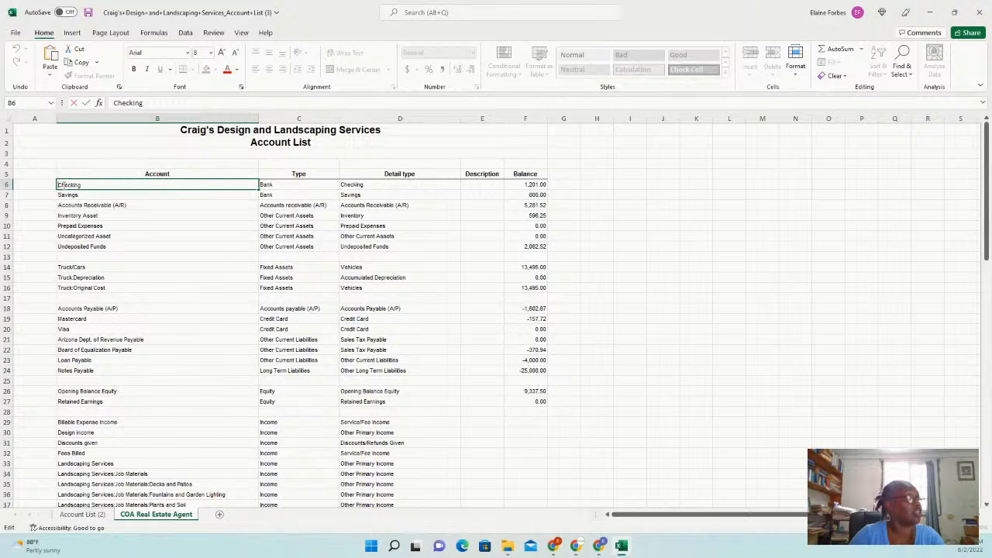
{"action": "type", "text": "Ban"}
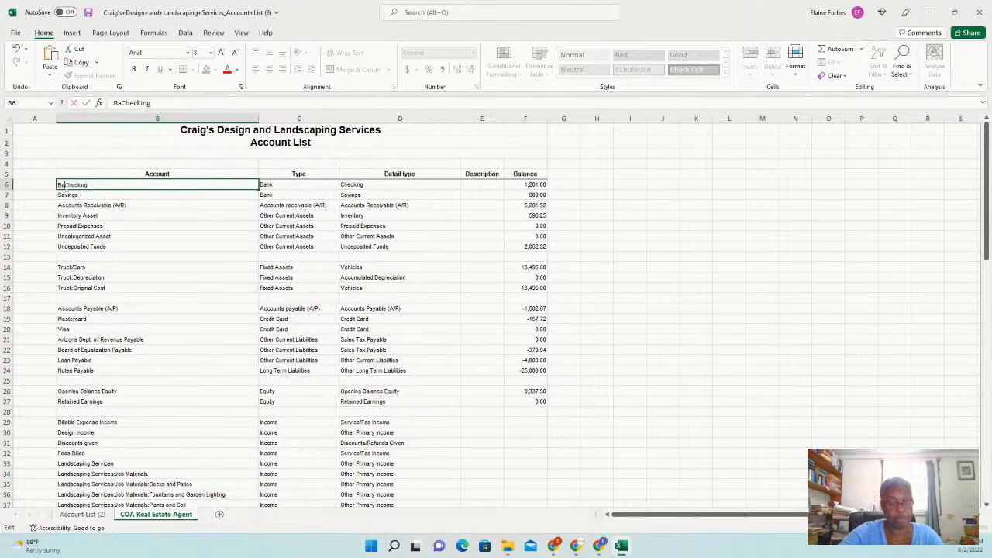
{"action": "key", "text": "BackSpace"}
{"action": "key", "text": "BackSpace"}
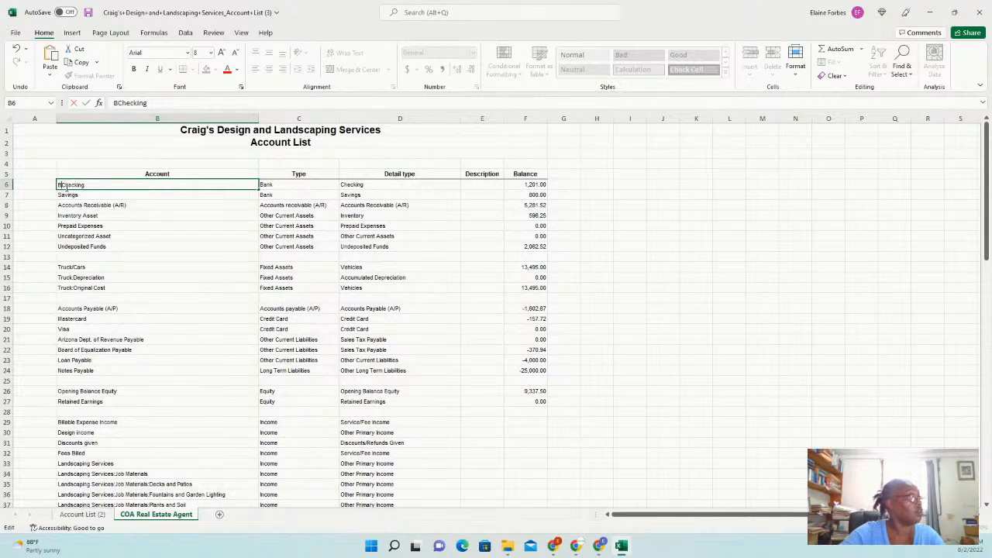
{"action": "type", "text": "OA"}
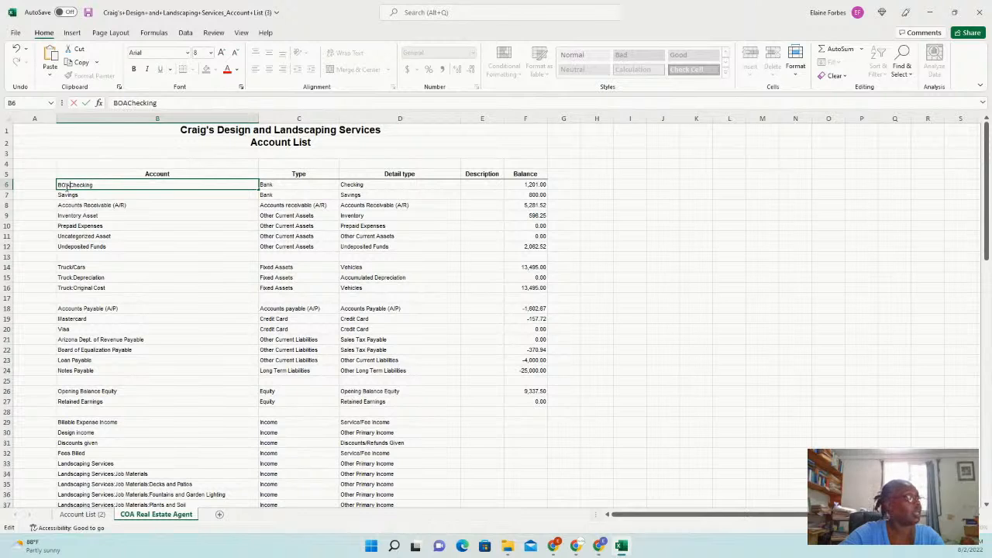
{"action": "type", "text": " -"}
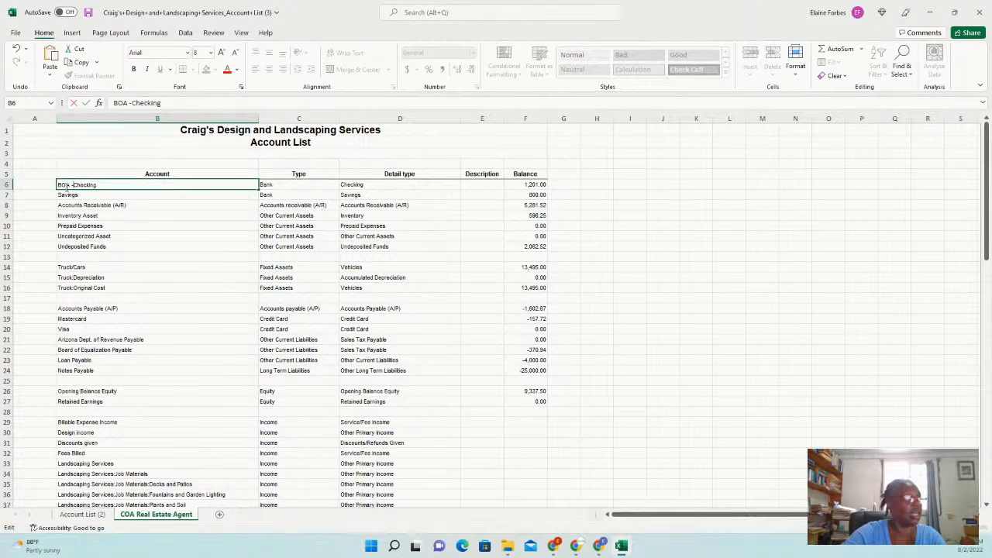
{"action": "right_click", "coordinate": [69, 186]}
{"action": "left_click", "coordinate": [191, 183]}
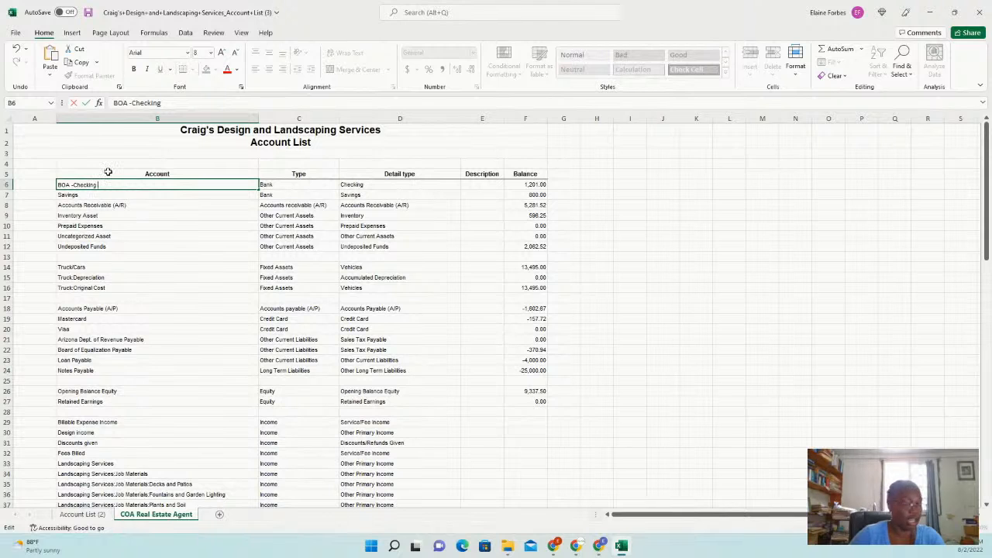
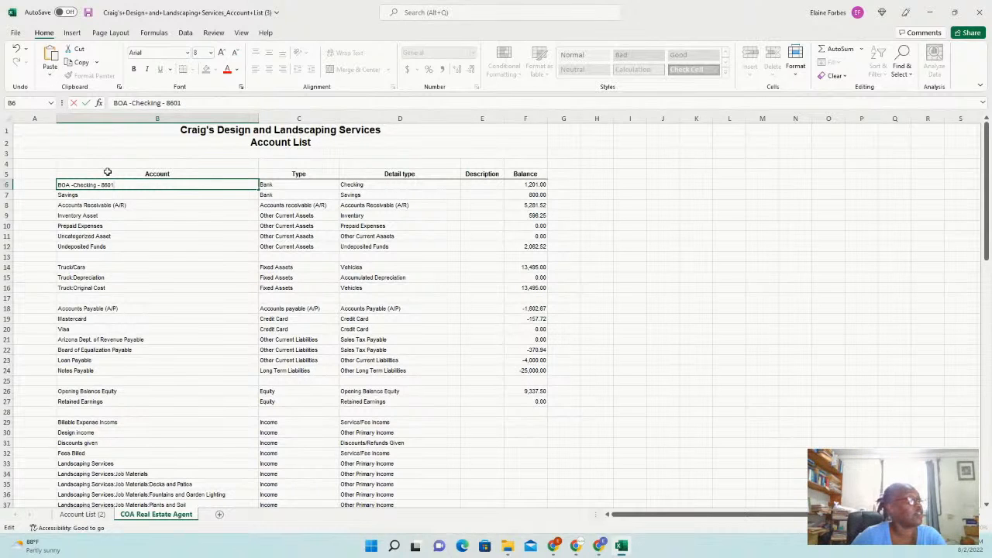
{"action": "left_click", "coordinate": [137, 196]}
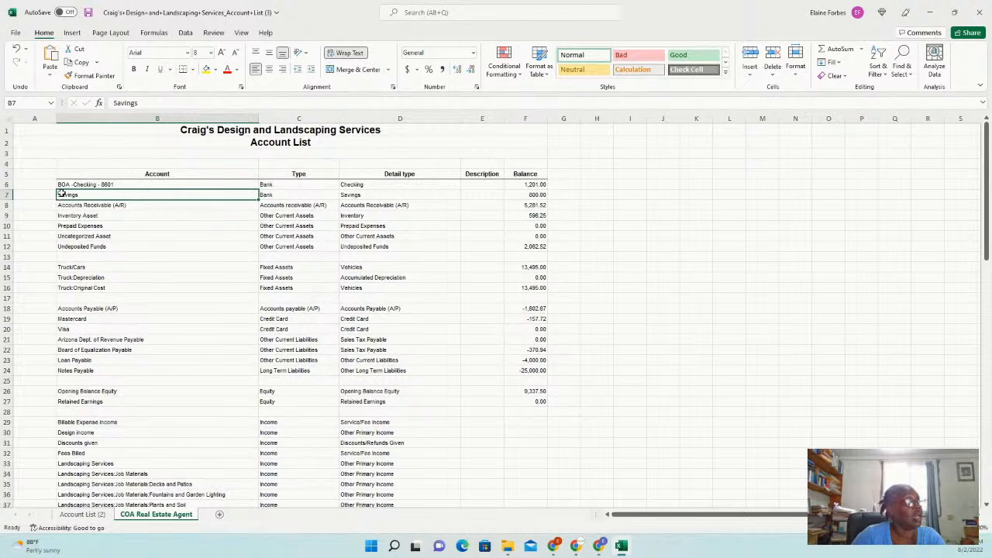
{"action": "left_click", "coordinate": [114, 103]}
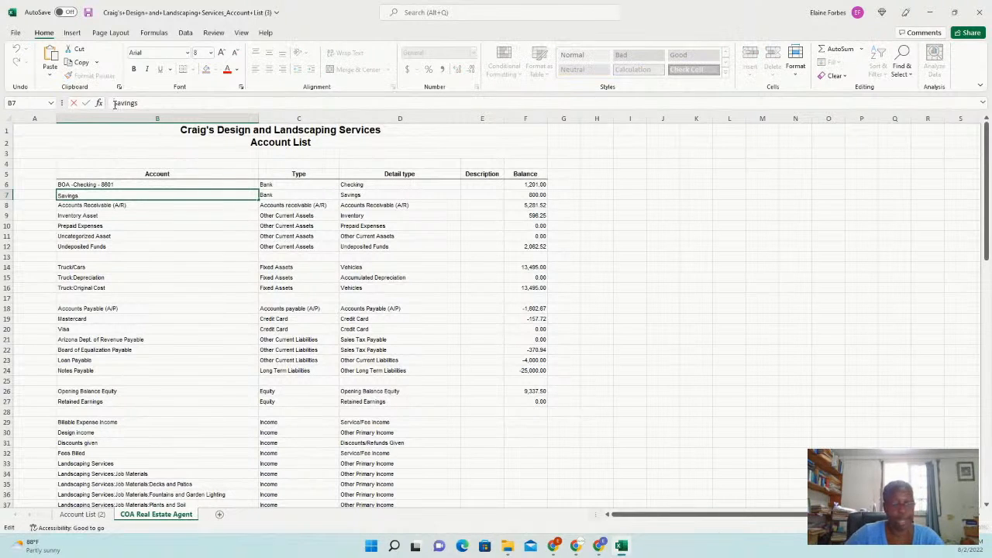
{"action": "type", "text": "Bo"}
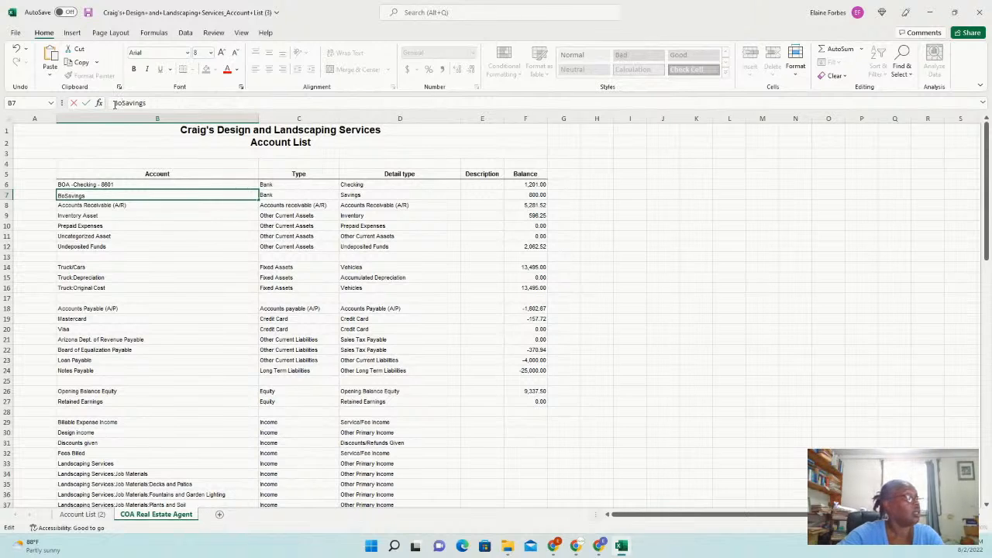
{"action": "key", "text": "BackSpace"}
{"action": "type", "text": "OA"}
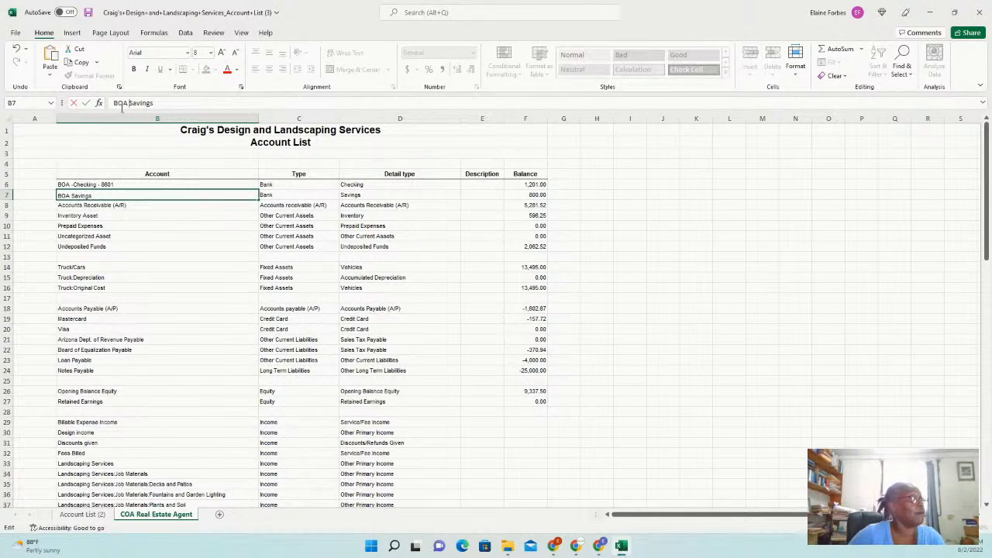
{"action": "key", "text": "BackSpace"}
{"action": "type", "text": "-"}
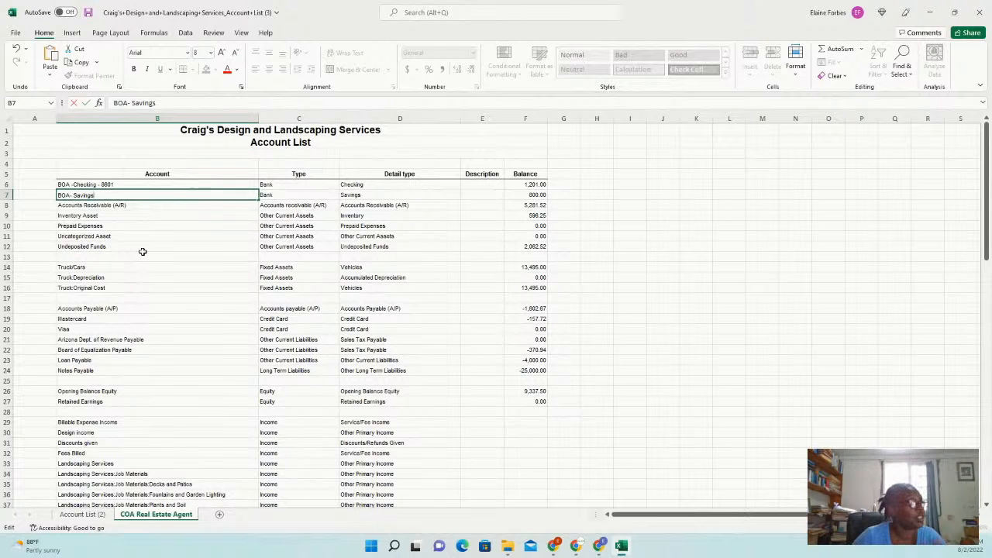
{"action": "left_click", "coordinate": [101, 267]}
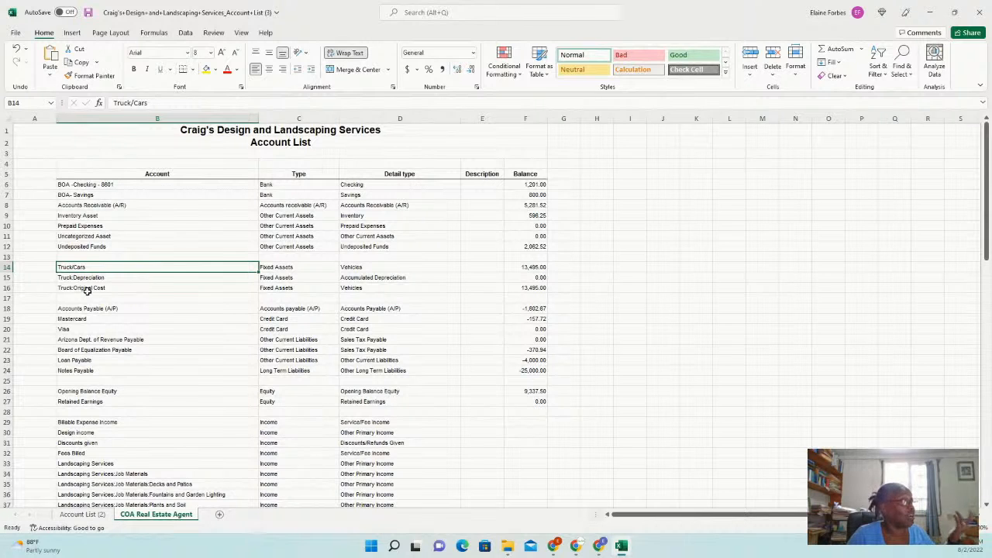
{"action": "left_click", "coordinate": [106, 278]}
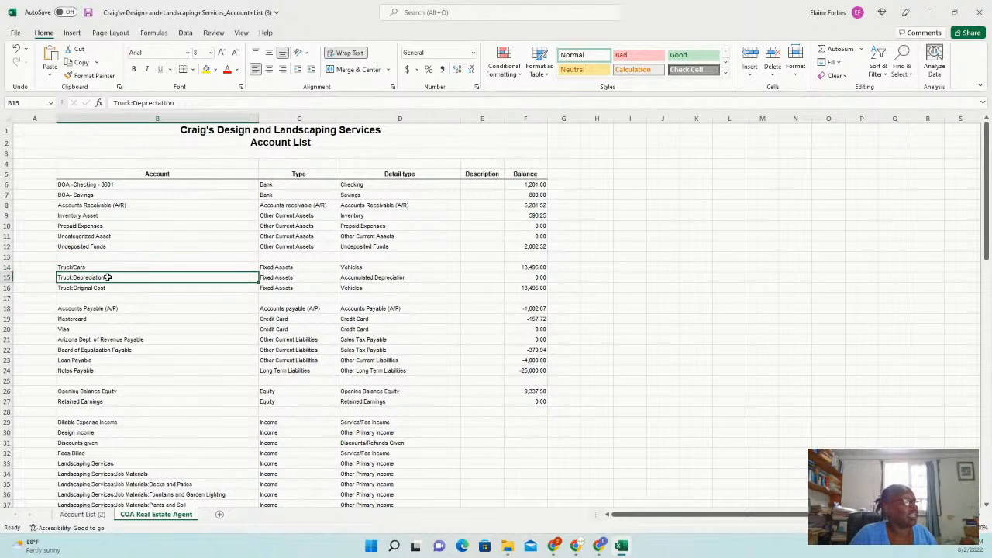
{"action": "left_click", "coordinate": [95, 266]}
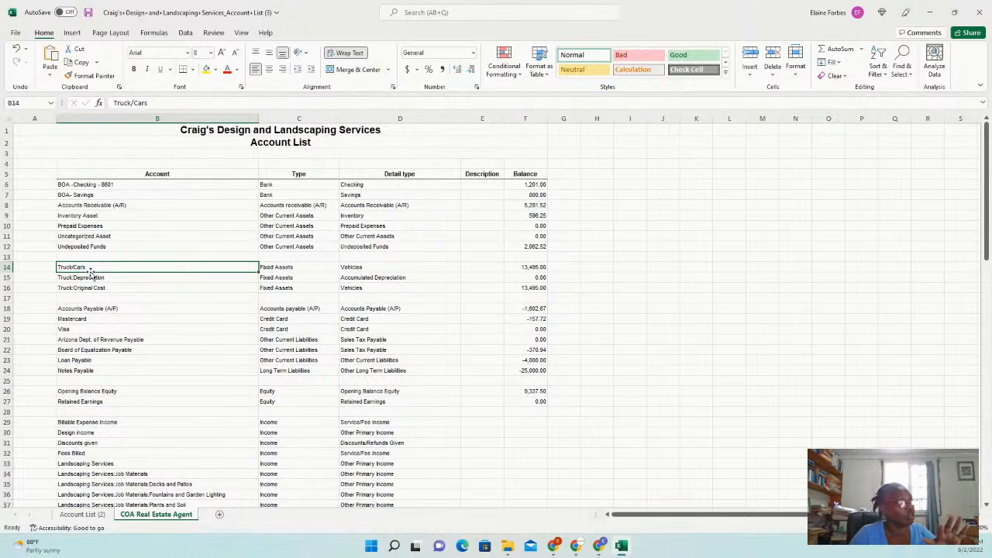
{"action": "left_click", "coordinate": [92, 184]}
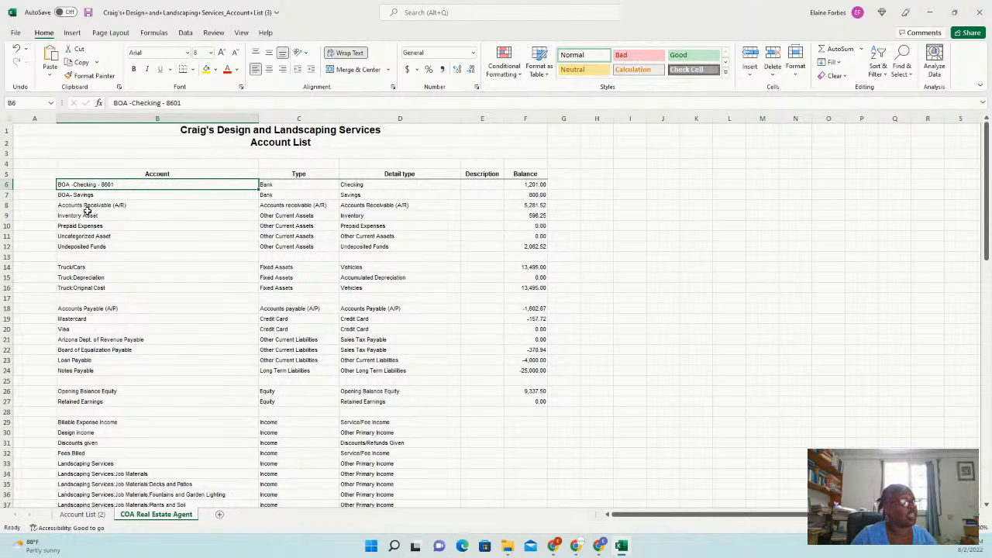
Insert a blank row above the Accounts Receivable row
{"action": "left_click", "coordinate": [9, 205]}
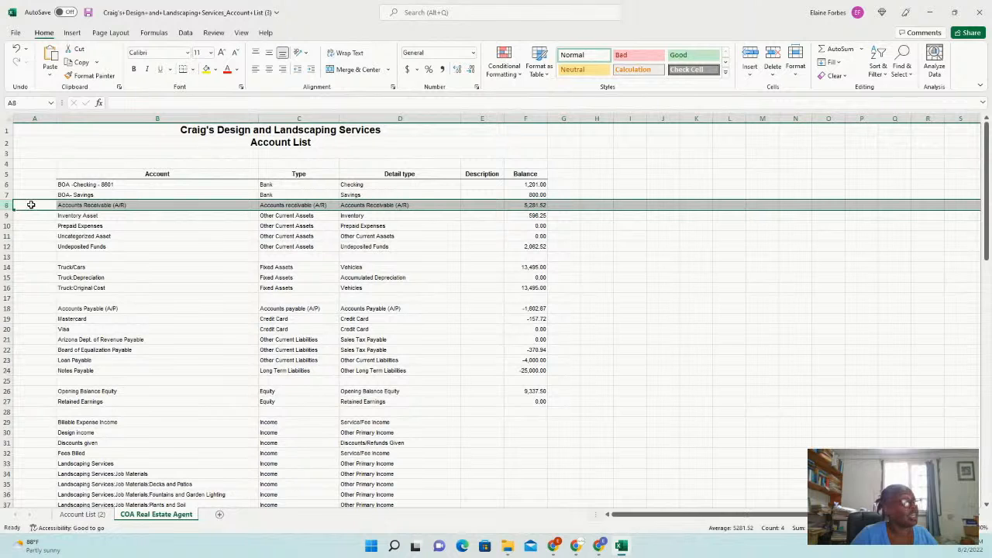
{"action": "right_click", "coordinate": [31, 205]}
{"action": "left_click", "coordinate": [70, 290]}
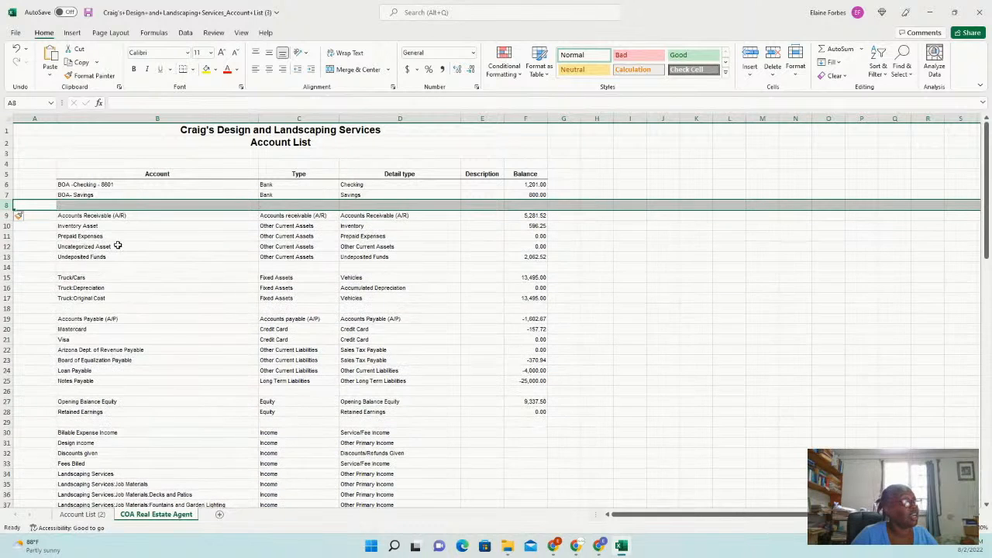
Enter Cash as the account name with type Bank, and begin typing Cash as its detail type
{"action": "left_click", "coordinate": [103, 204]}
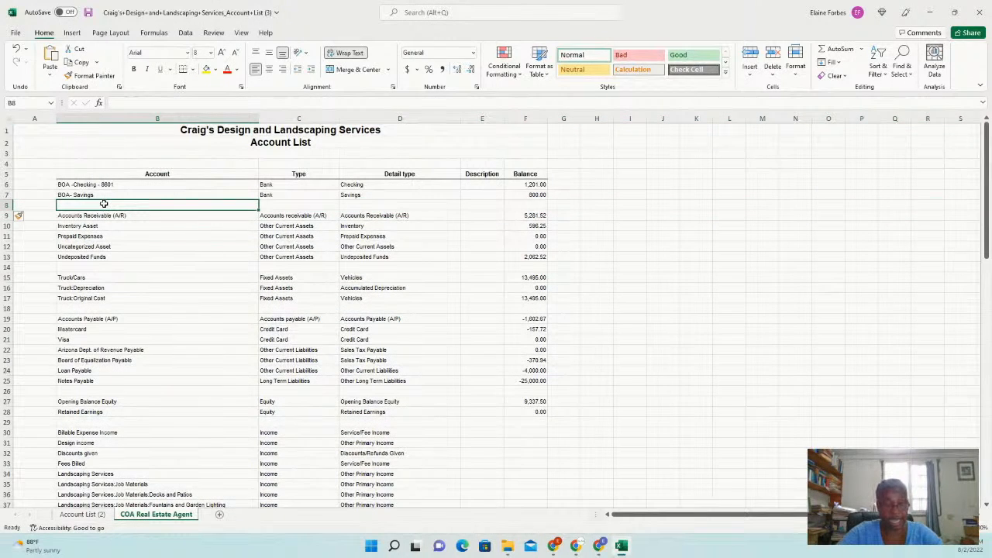
{"action": "type", "text": "Csh"}
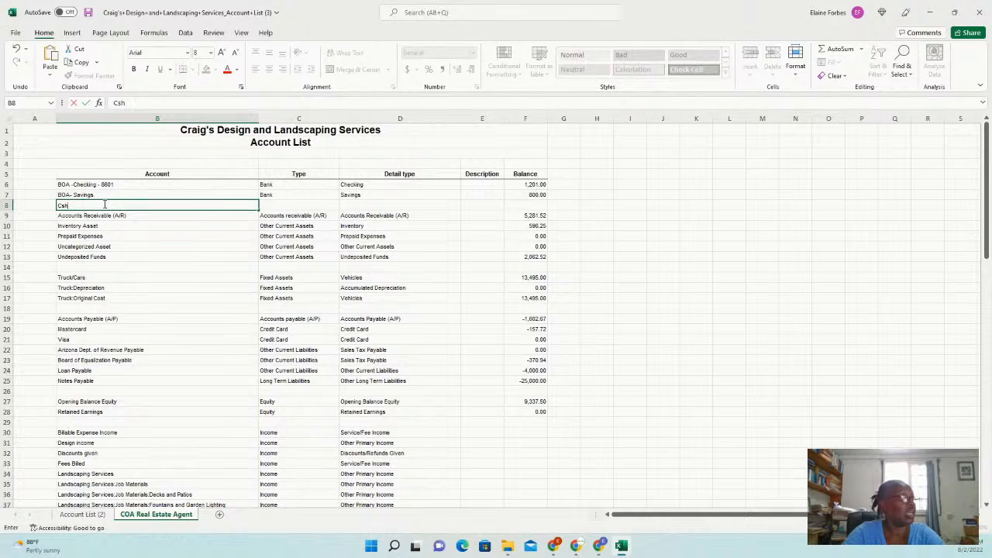
{"action": "key", "text": "BackSpace"}
{"action": "key", "text": "BackSpace"}
{"action": "type", "text": "ash"}
{"action": "key", "text": "Tab"}
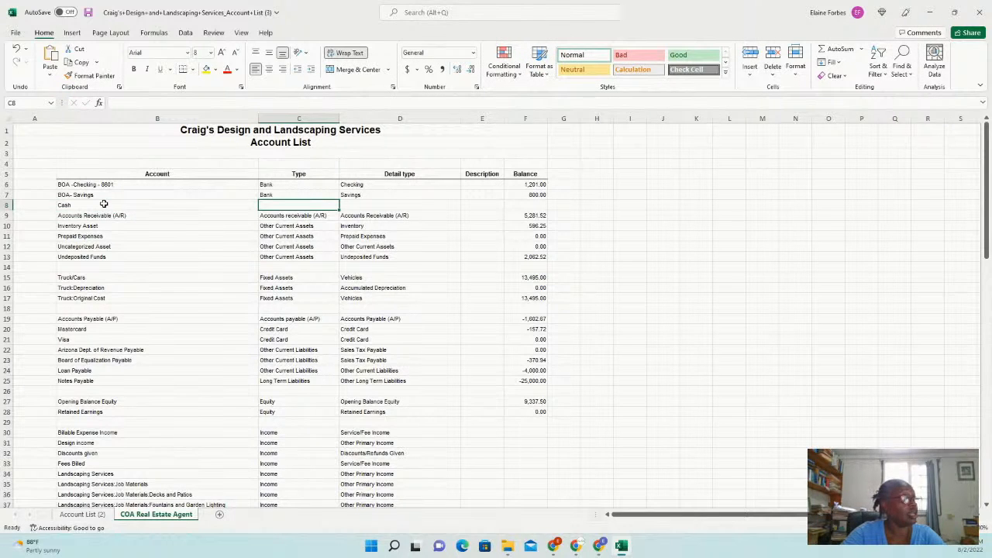
{"action": "type", "text": "Bank"}
{"action": "key", "text": "Tab"}
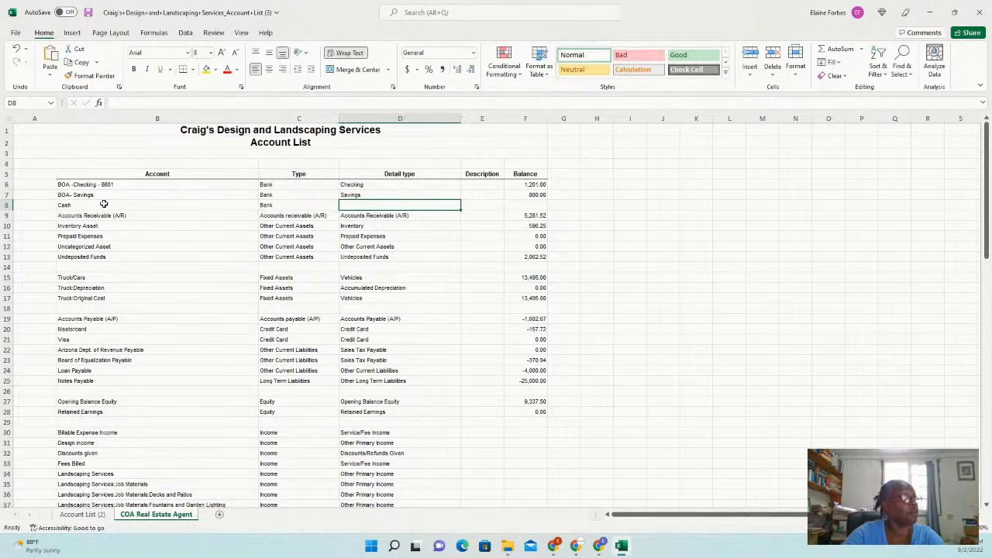
{"action": "type", "text": "Cash"}
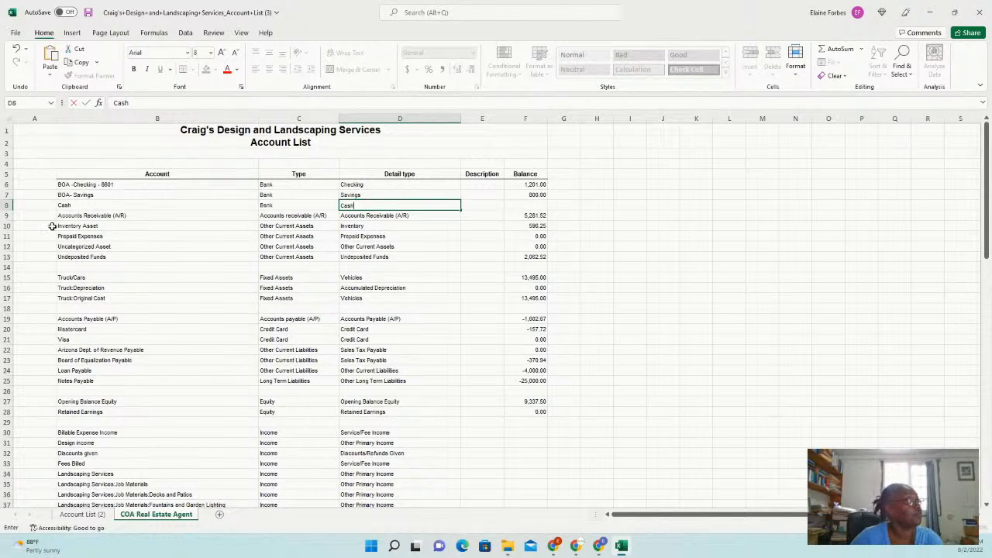
Commit Cash as the detail type and review the Truck:Depreciation and Truck:Original Cost names
{"action": "left_click", "coordinate": [116, 281]}
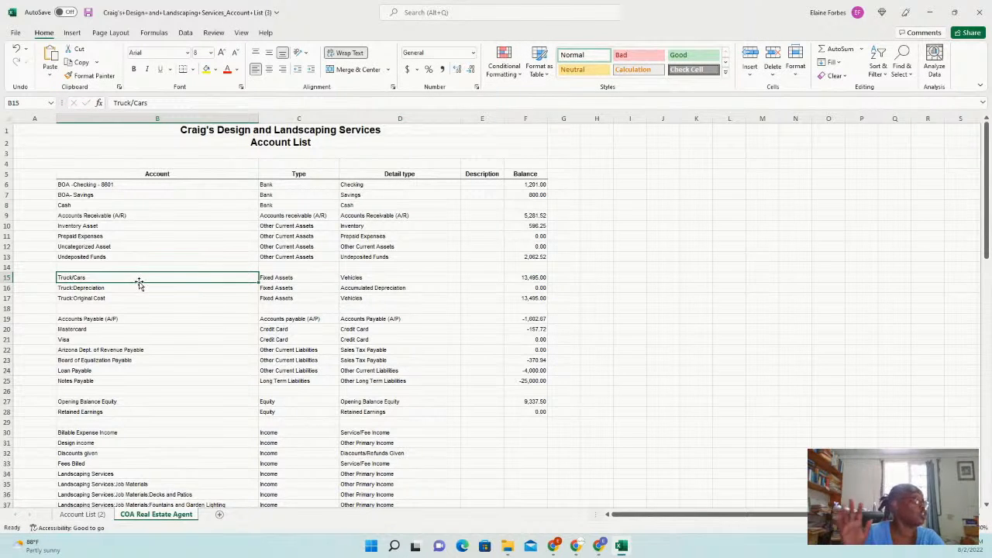
{"action": "left_click", "coordinate": [69, 286]}
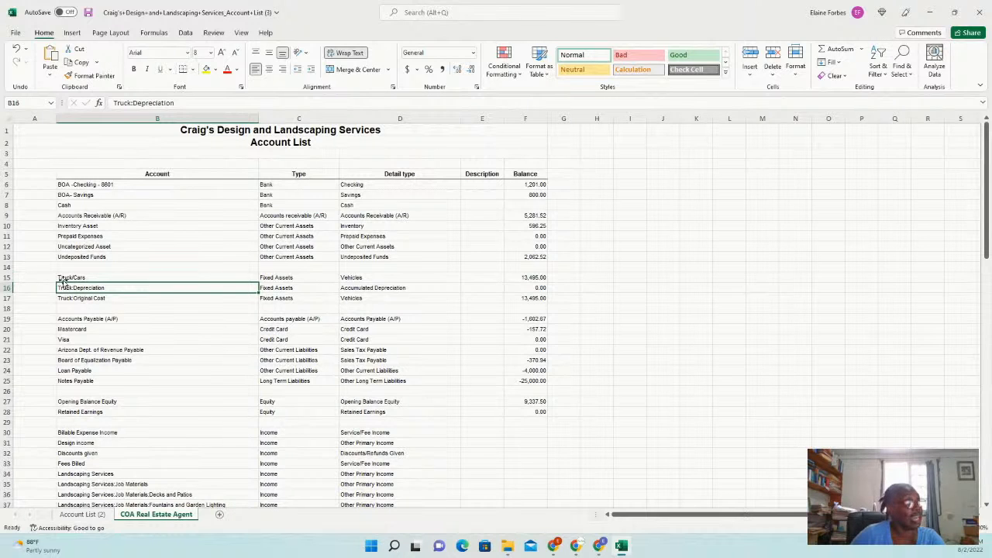
{"action": "left_click", "coordinate": [76, 301]}
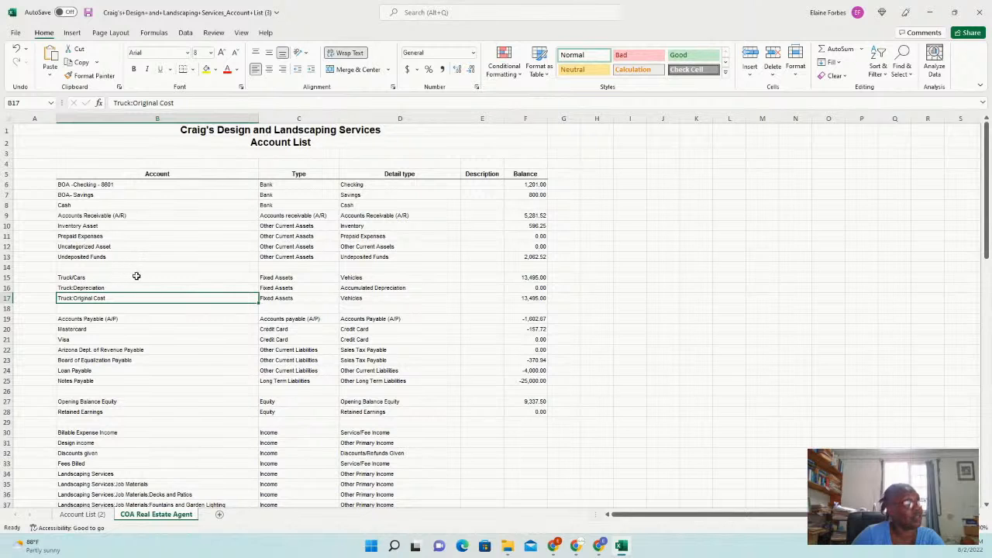
{"action": "left_click", "coordinate": [75, 278]}
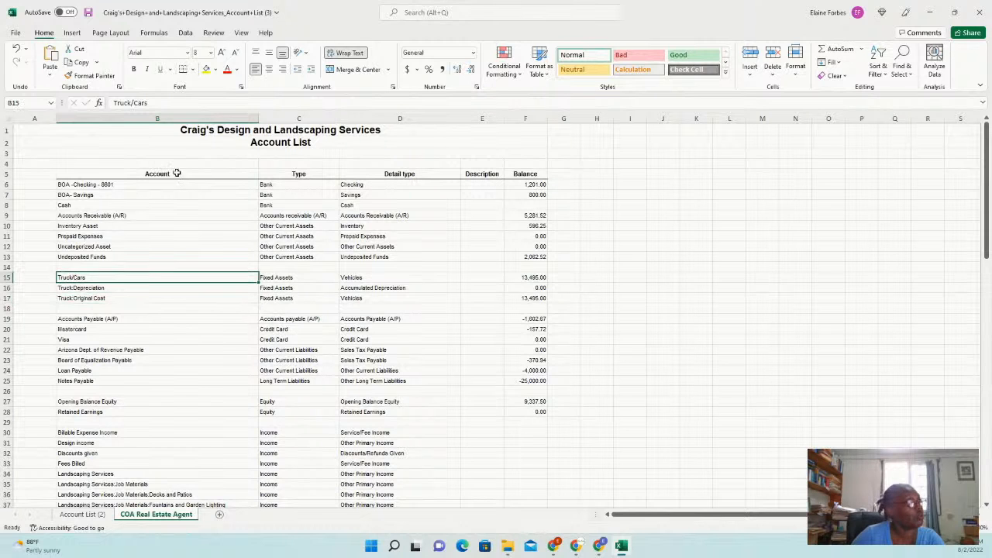
Rename the Truck/Cars account to Truck/Car
{"action": "left_click", "coordinate": [160, 105]}
{"action": "key", "text": "BackSpace"}
{"action": "key", "text": "BackSpace"}
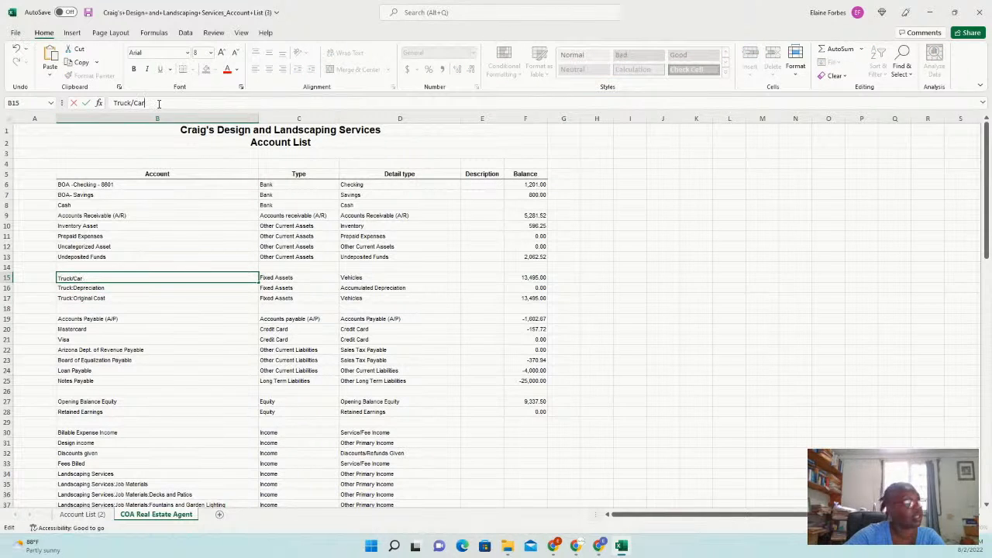
{"action": "key", "text": "BackSpace"}
{"action": "key", "text": "BackSpace"}
{"action": "key", "text": "BackSpace"}
{"action": "key", "text": "BackSpace"}
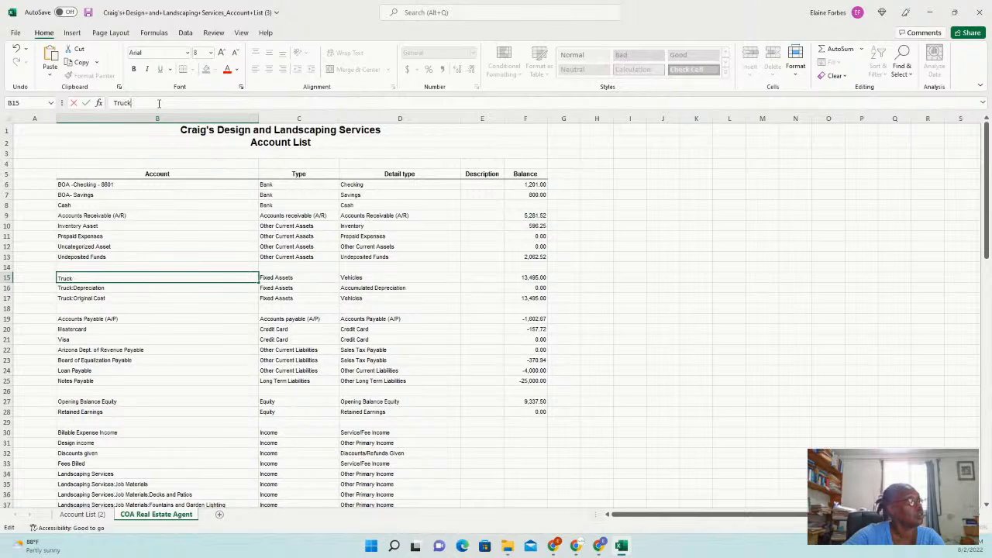
{"action": "type", "text": "k?"}
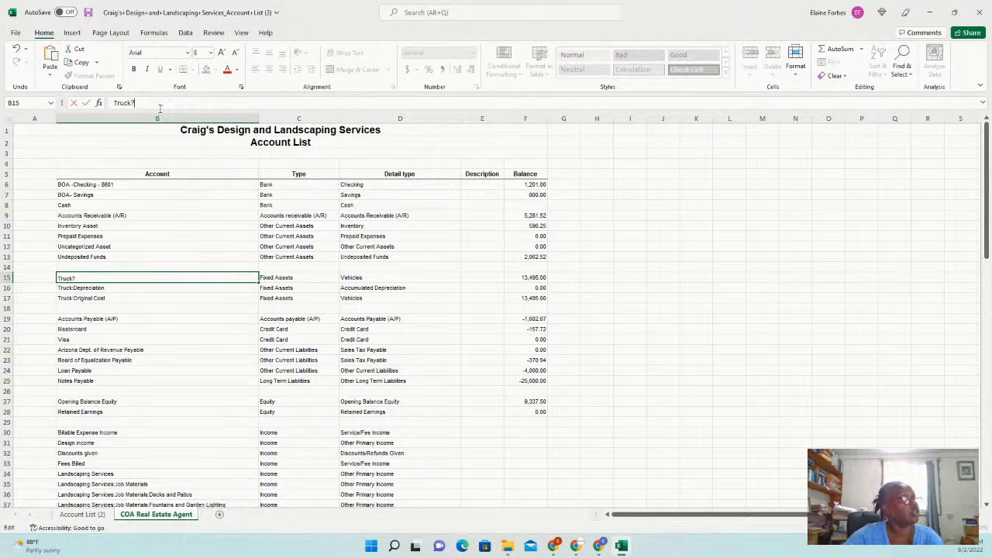
{"action": "key", "text": "BackSpace"}
{"action": "type", "text": "/"}
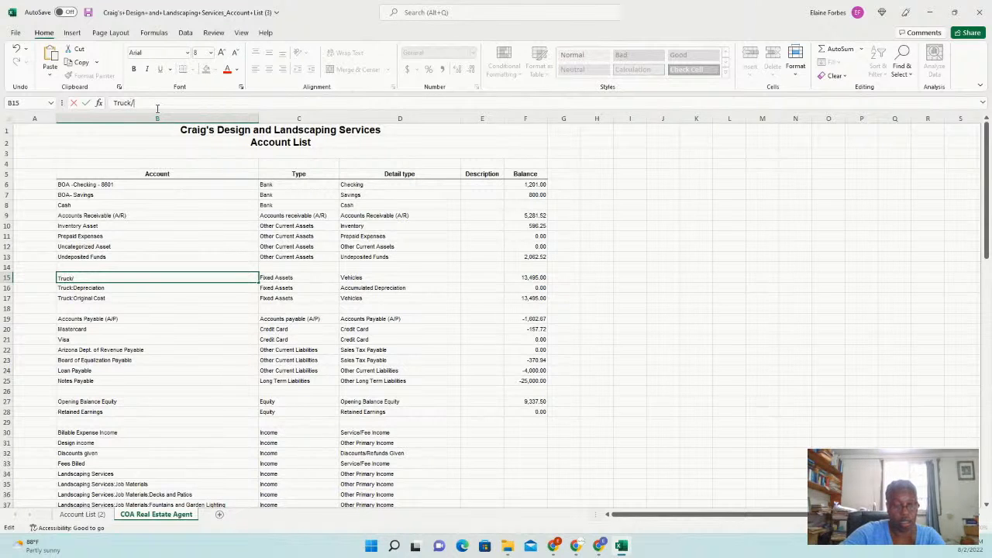
{"action": "type", "text": "Car"}
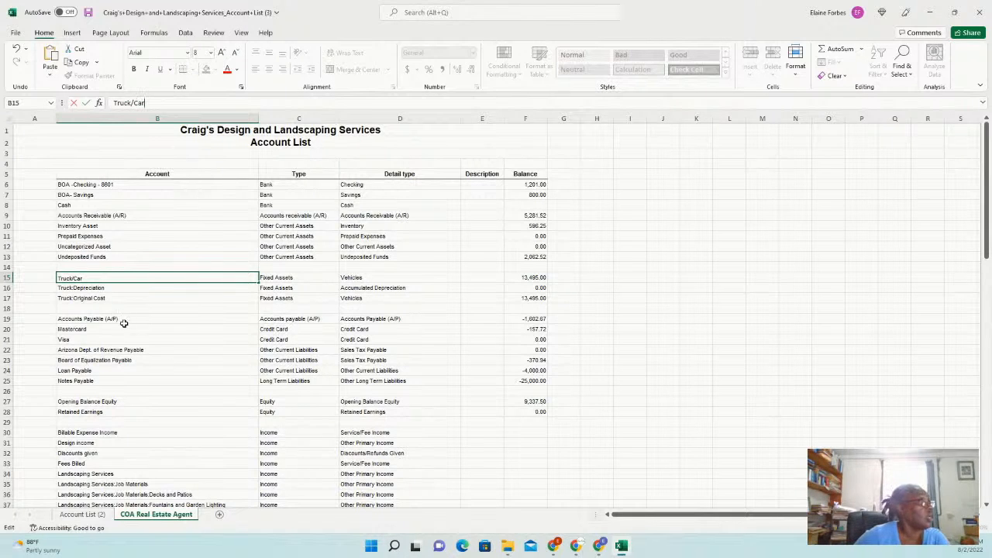
{"action": "left_click", "coordinate": [109, 307]}
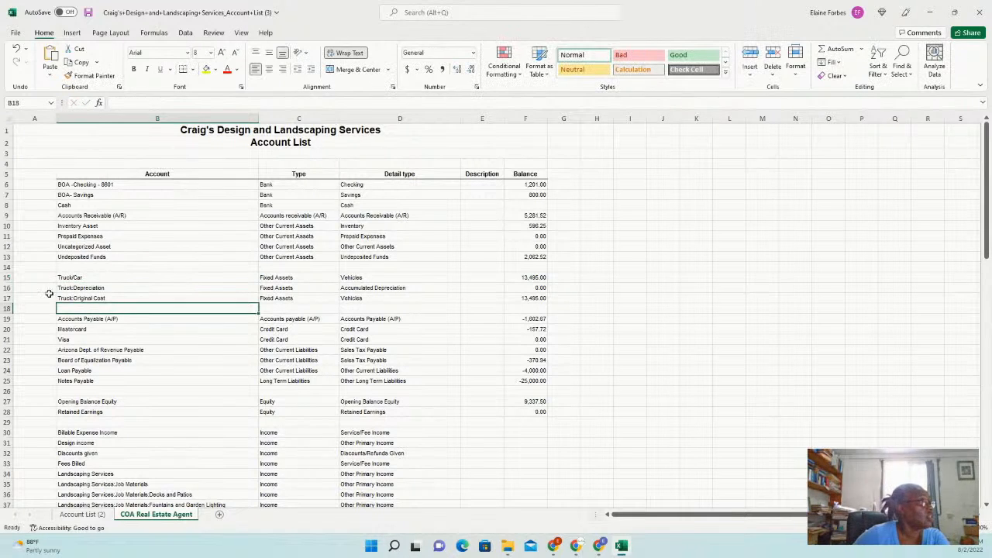
{"action": "left_click", "coordinate": [99, 277]}
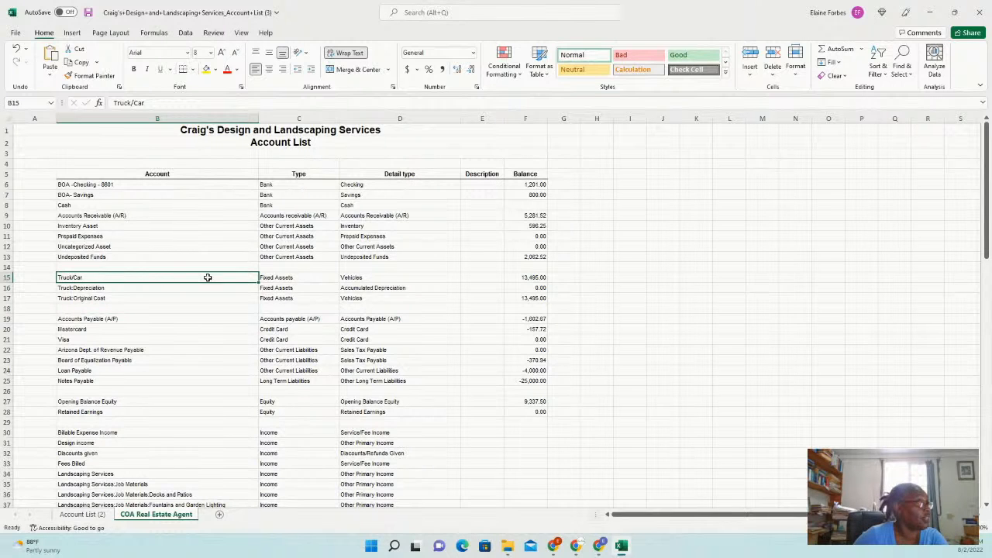
{"action": "left_click", "coordinate": [108, 301]}
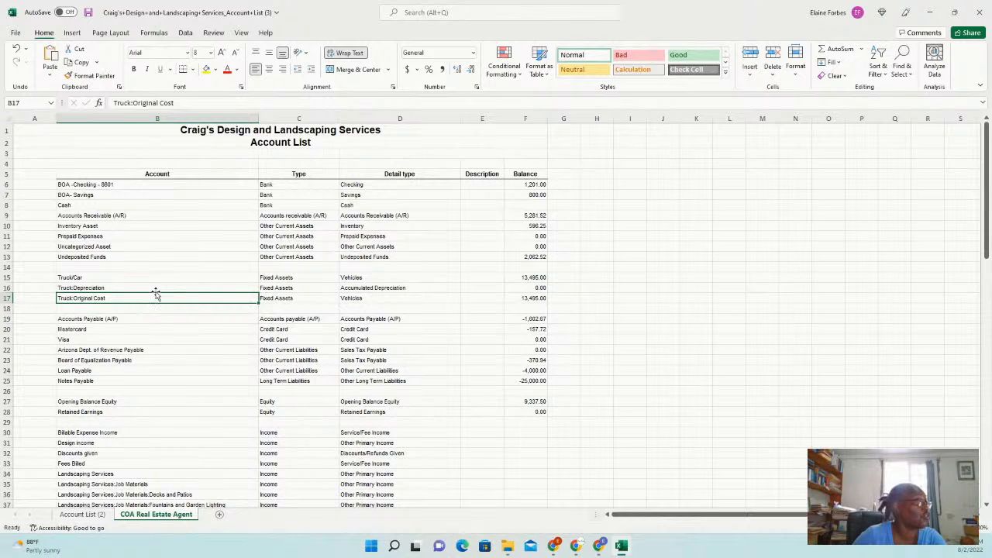
Insert three blank rows below the truck accounts
{"action": "left_click", "coordinate": [6, 309]}
{"action": "left_click_drag", "start_coordinate": [6, 309], "coordinate": [6, 329]}
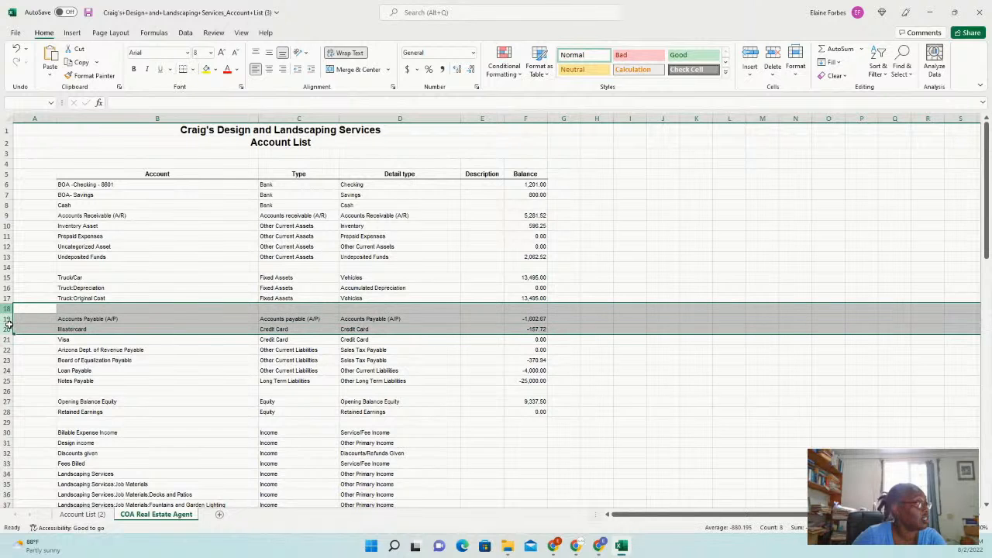
{"action": "right_click", "coordinate": [39, 314]}
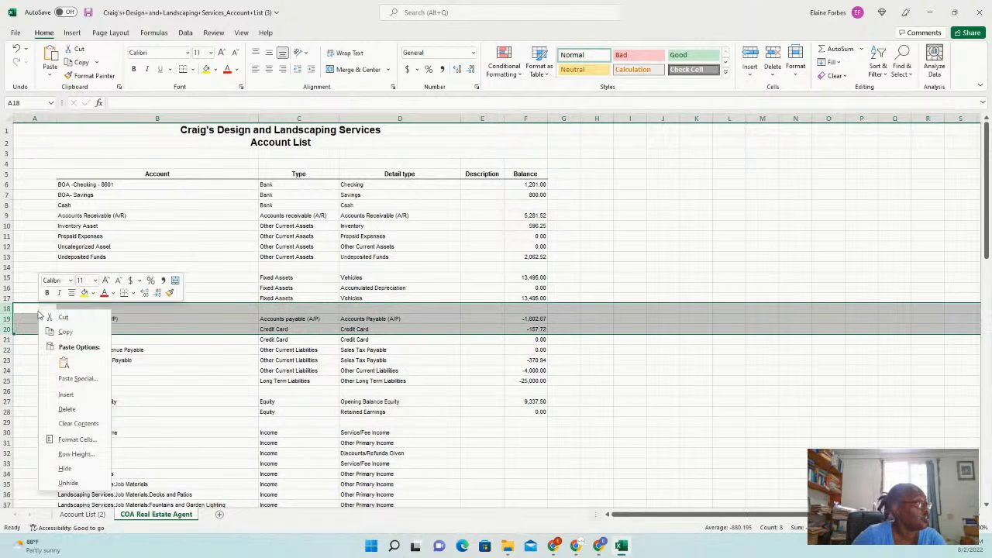
{"action": "left_click", "coordinate": [66, 395]}
Add Furniture and Fixture (Fixed Assets, detail Furniture and Fixture) and a Computers account below it
{"action": "left_click", "coordinate": [88, 319]}
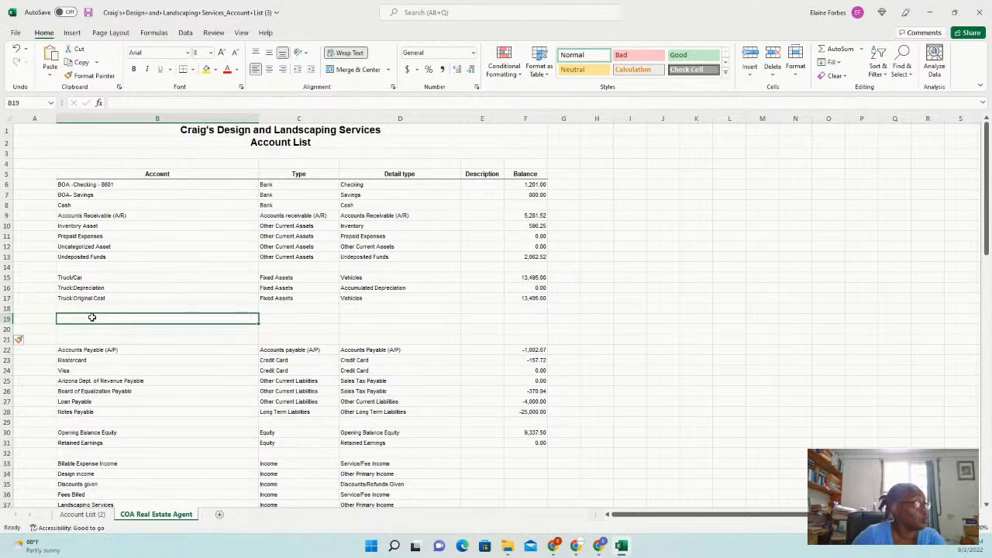
{"action": "type", "text": "Fu"}
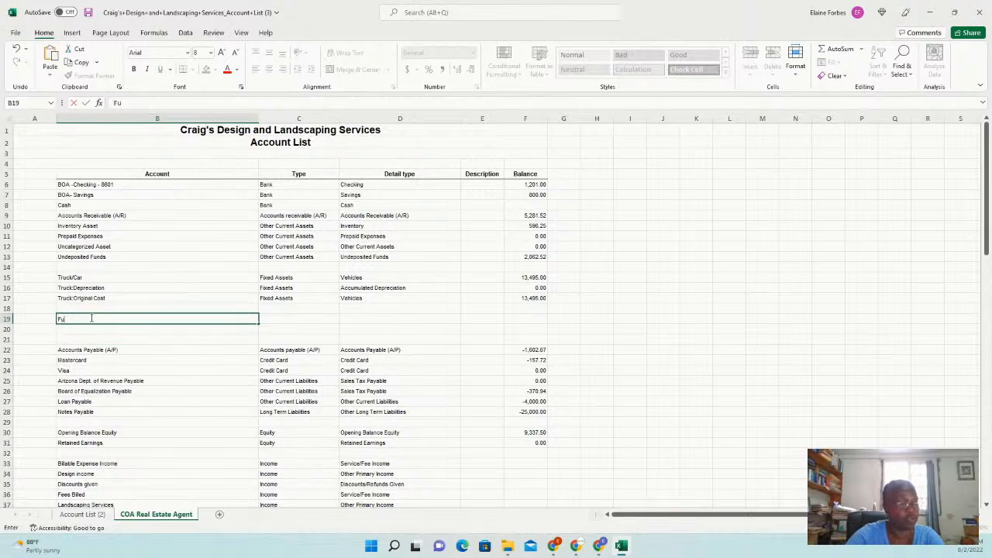
{"action": "type", "text": "rniture"}
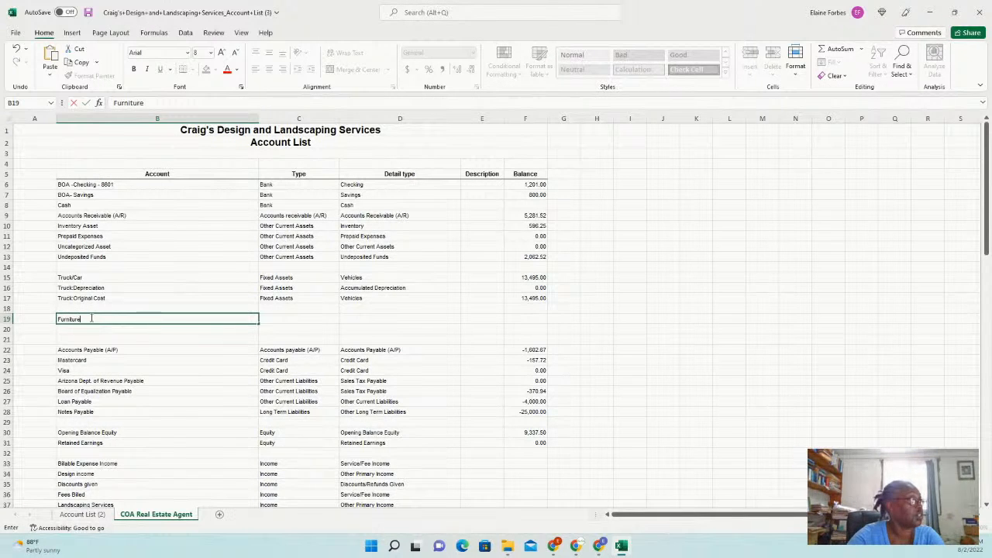
{"action": "type", "text": " and Fixture"}
{"action": "key", "text": "Tab"}
{"action": "type", "text": "F"}
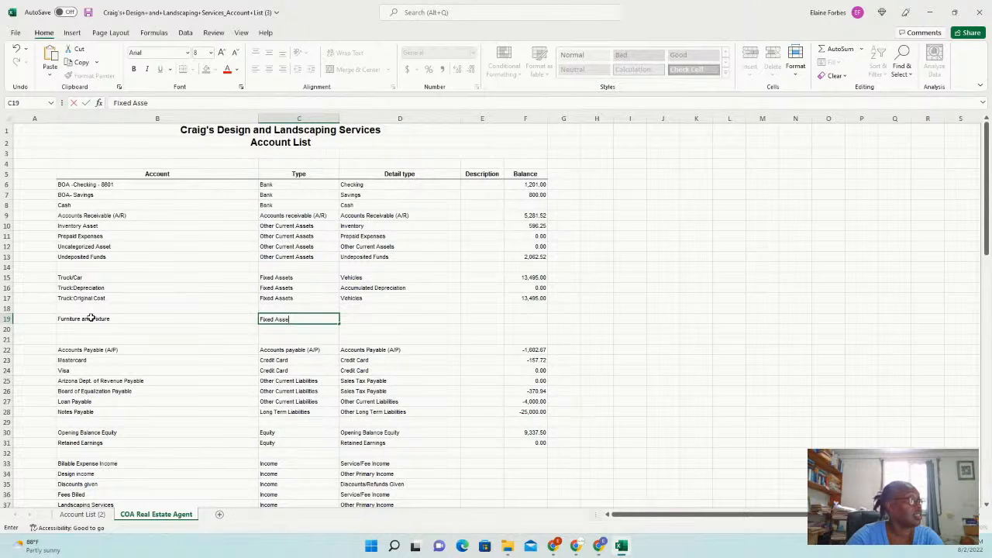
{"action": "key", "text": "Tab"}
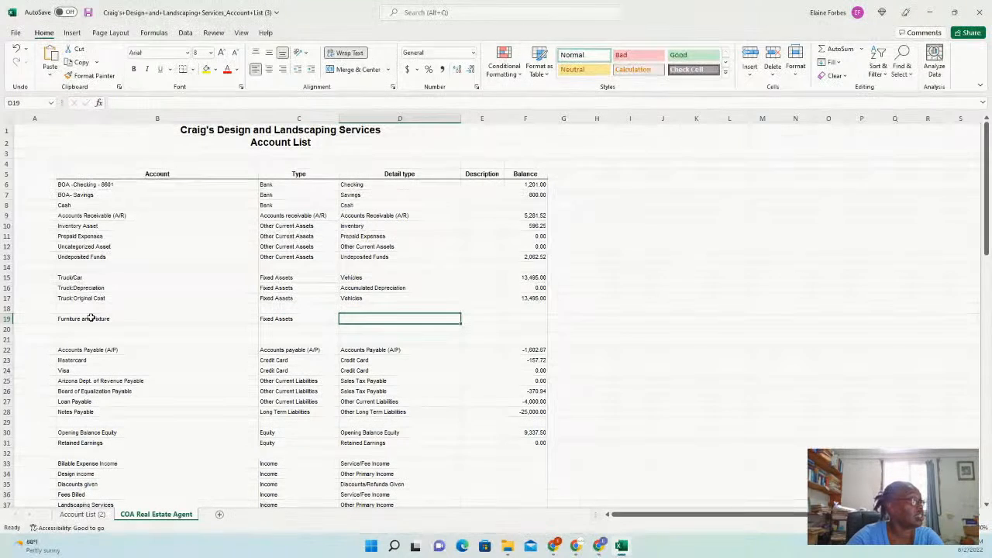
{"action": "type", "text": "Furnitur"}
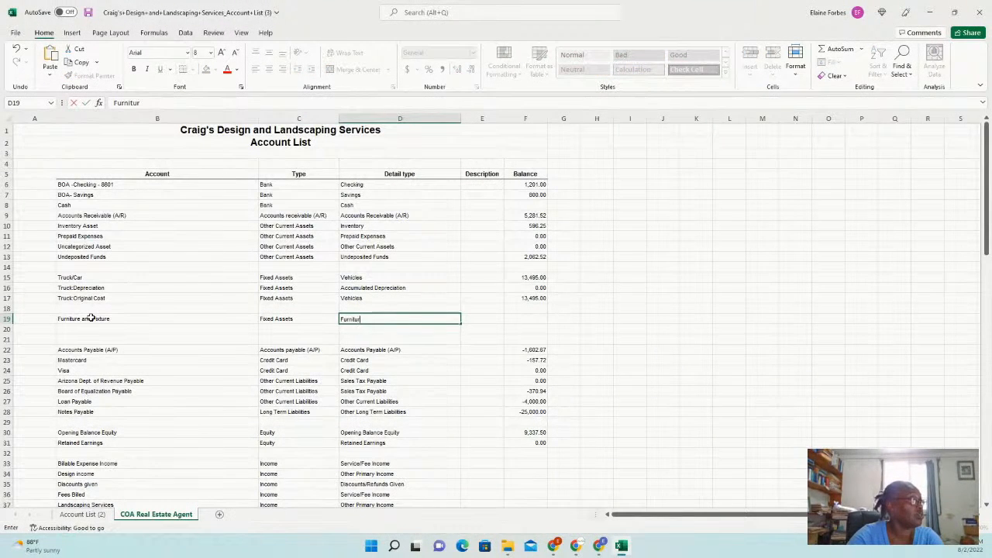
{"action": "type", "text": "e and Fi"}
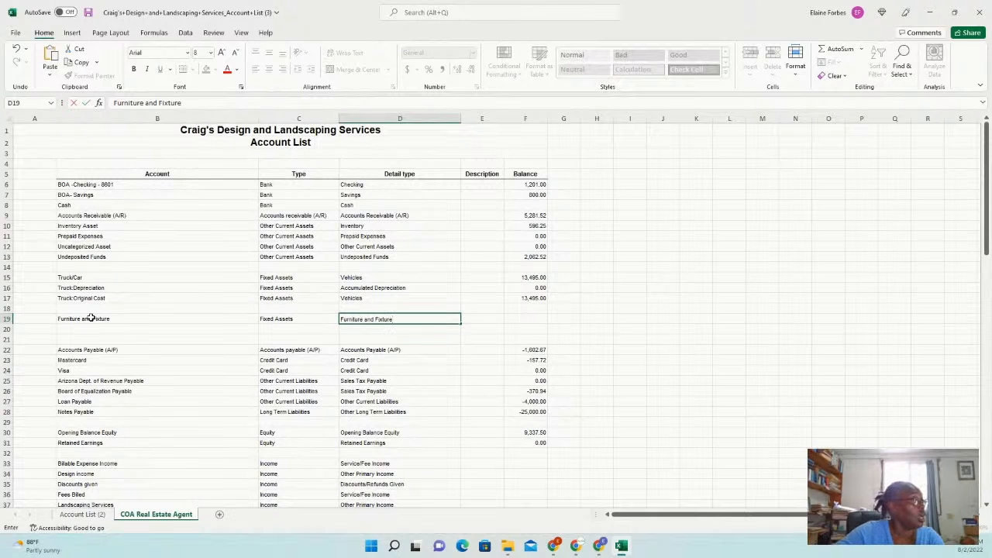
{"action": "type", "text": "xture"}
{"action": "left_click", "coordinate": [109, 328]}
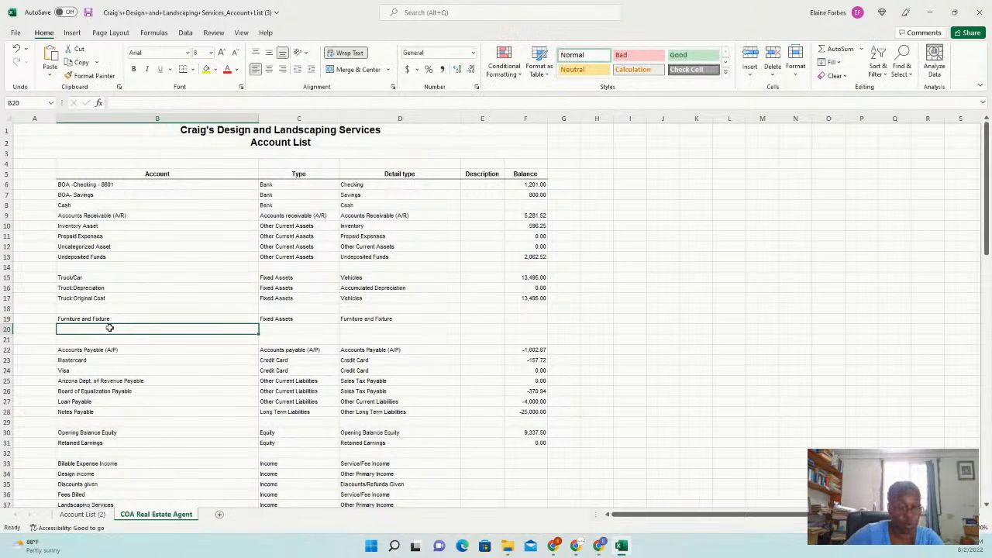
{"action": "type", "text": "Computers"}
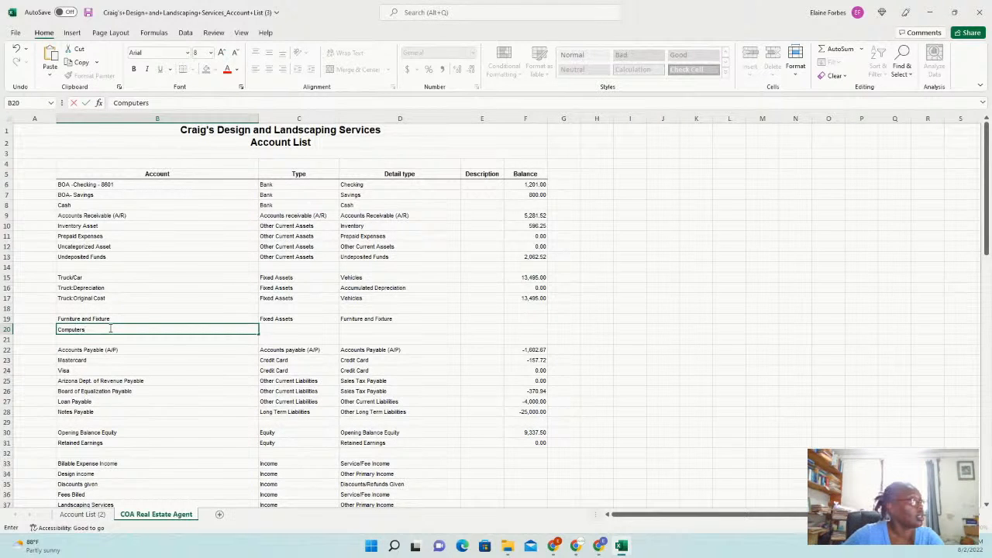
Insert a row above Computers and create the 'Furniture and Fixture - Cost' sub-account
{"action": "left_click", "coordinate": [7, 329]}
{"action": "right_click", "coordinate": [7, 331]}
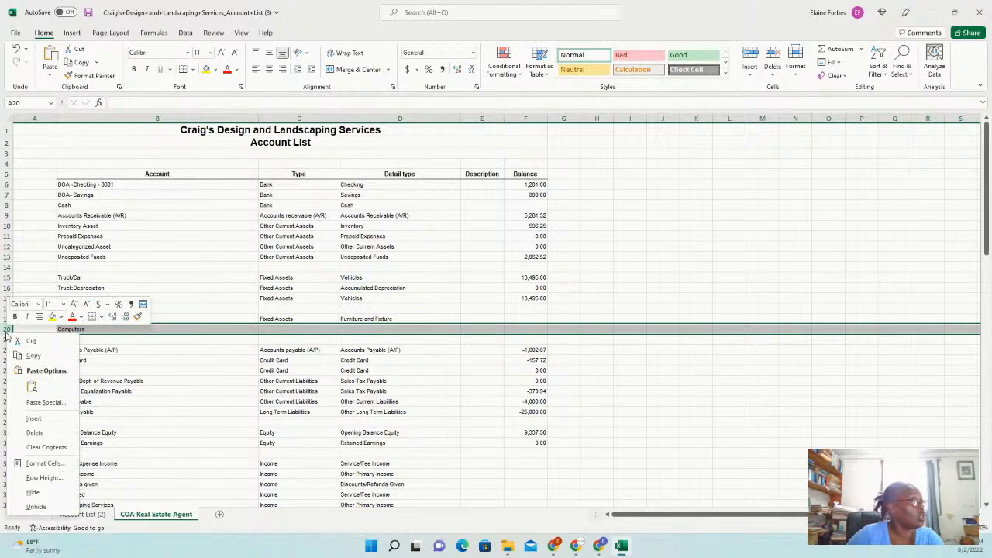
{"action": "left_click", "coordinate": [34, 419]}
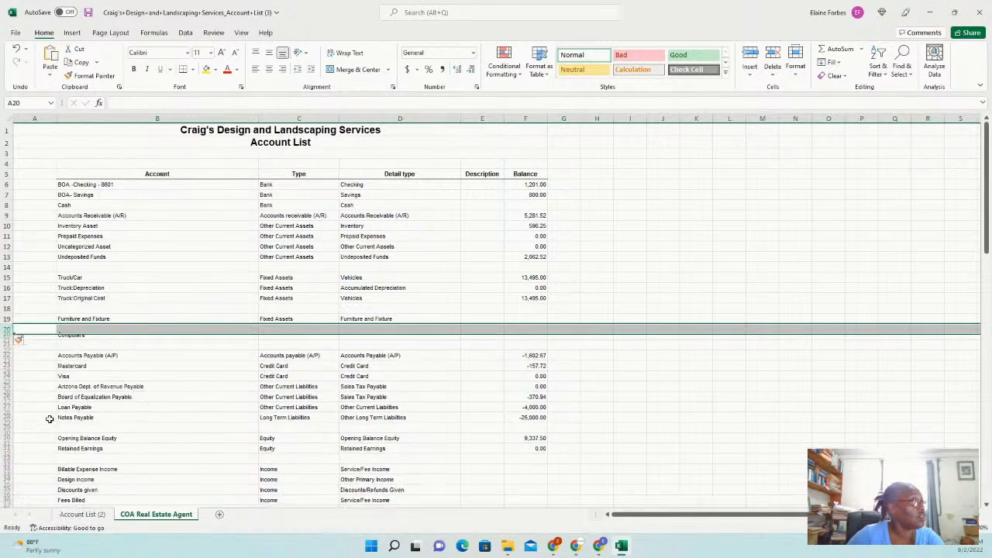
{"action": "left_click", "coordinate": [100, 328]}
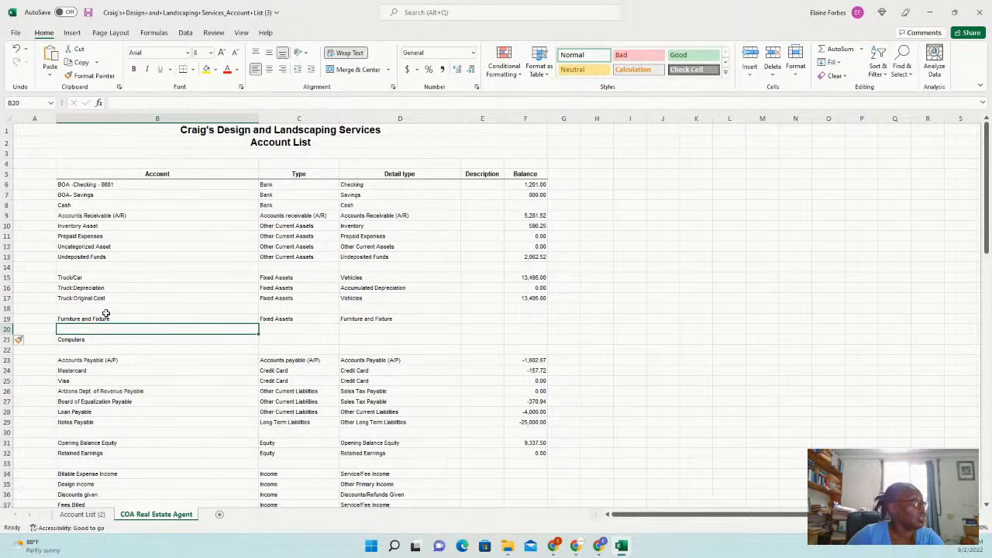
{"action": "left_click", "coordinate": [112, 319]}
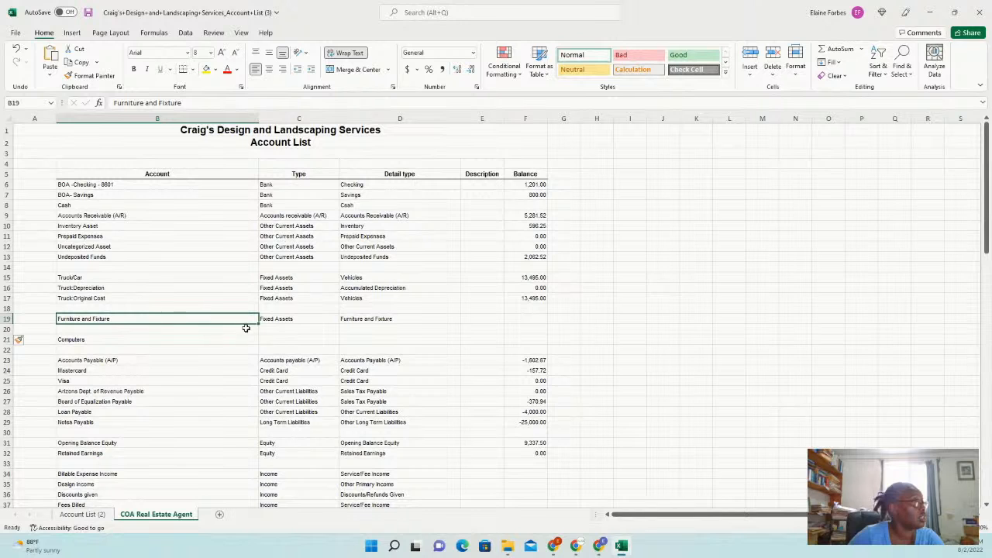
{"action": "left_click_drag", "start_coordinate": [258, 323], "coordinate": [259, 334]}
{"action": "left_click", "coordinate": [140, 329]}
{"action": "left_click", "coordinate": [183, 103]}
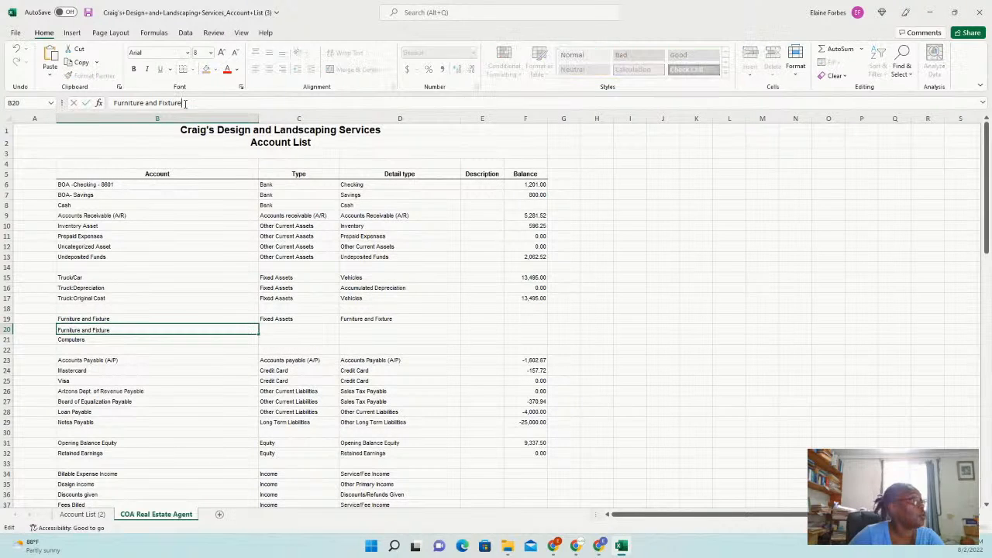
{"action": "type", "text": "- Cost"}
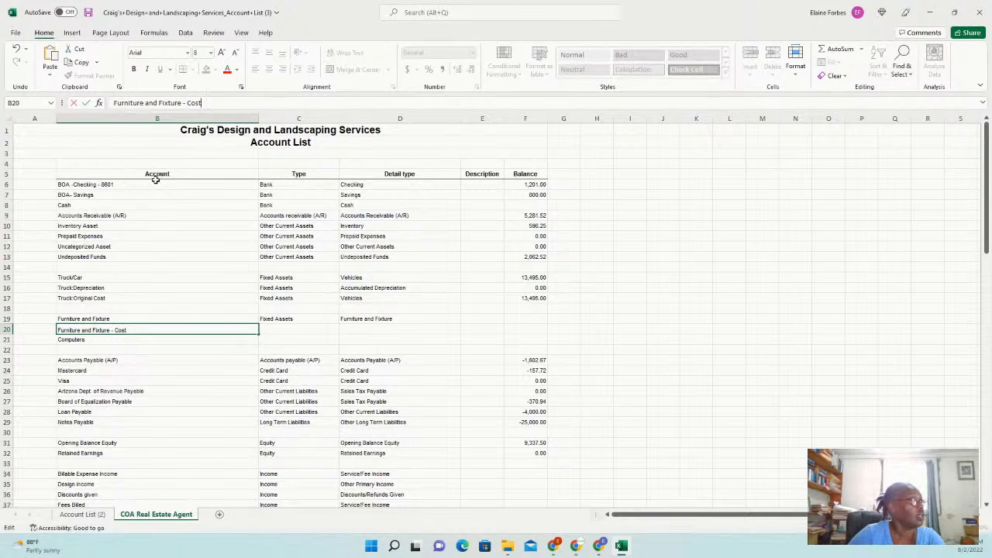
Insert another row and create the 'Furniture and Fixture - Depreciation' sub-account
{"action": "left_click", "coordinate": [9, 339]}
{"action": "right_click", "coordinate": [9, 339]}
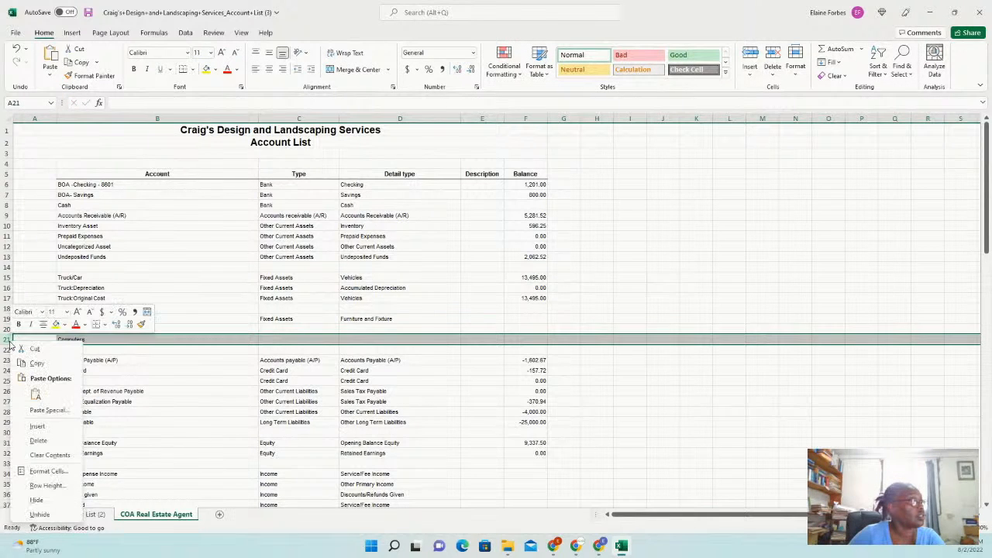
{"action": "left_click", "coordinate": [59, 413]}
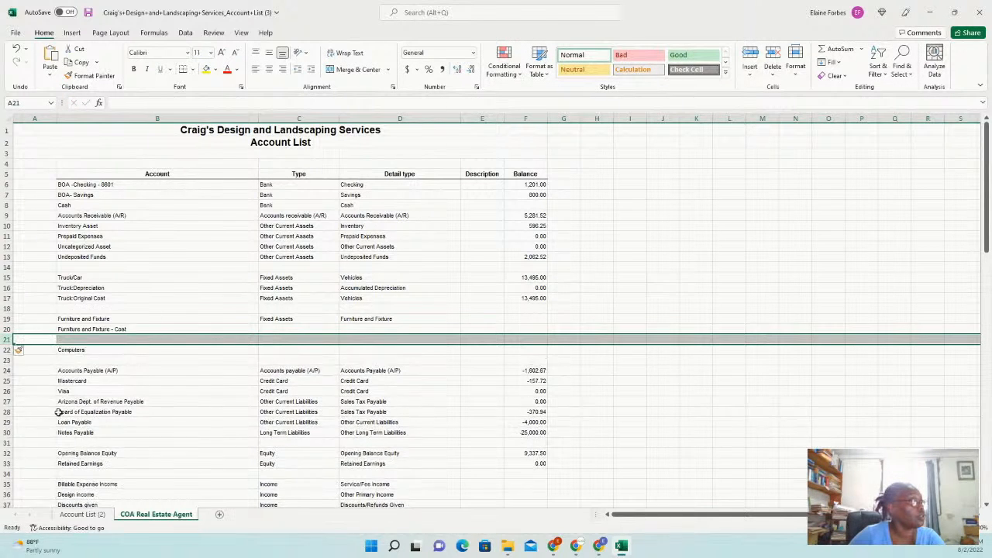
{"action": "left_click", "coordinate": [152, 329]}
{"action": "left_click_drag", "start_coordinate": [259, 334], "coordinate": [259, 347]}
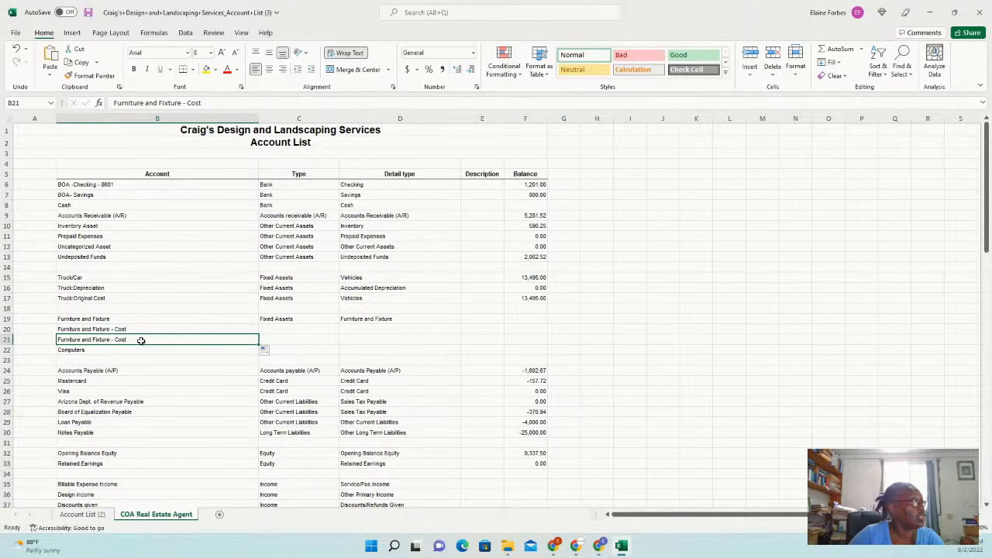
{"action": "double_click", "coordinate": [189, 103]}
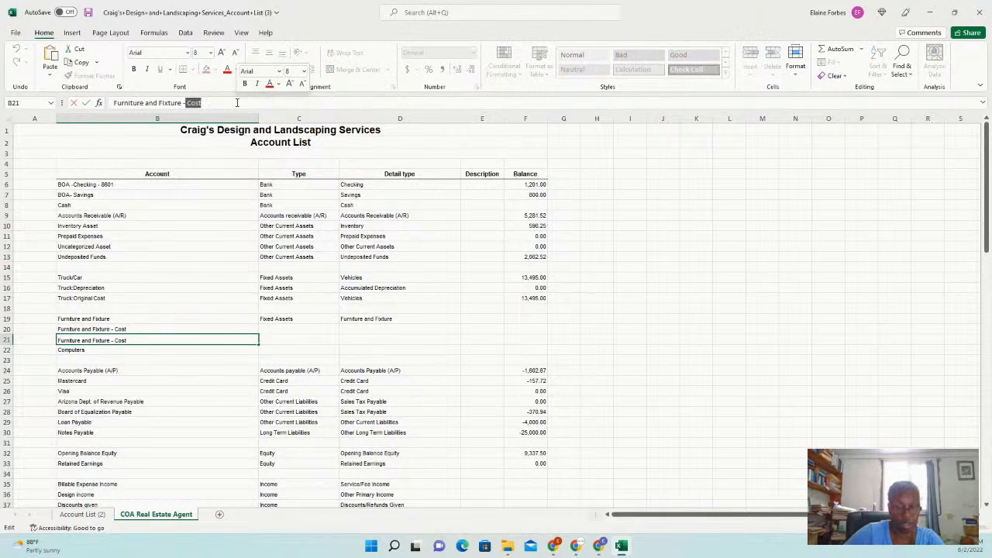
{"action": "type", "text": "Dedpreci"}
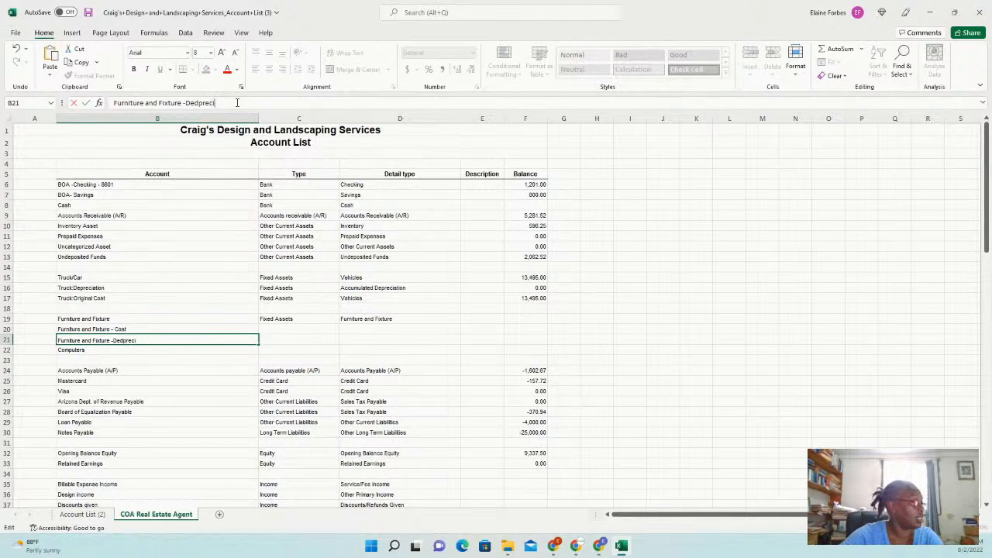
{"action": "type", "text": "tation"}
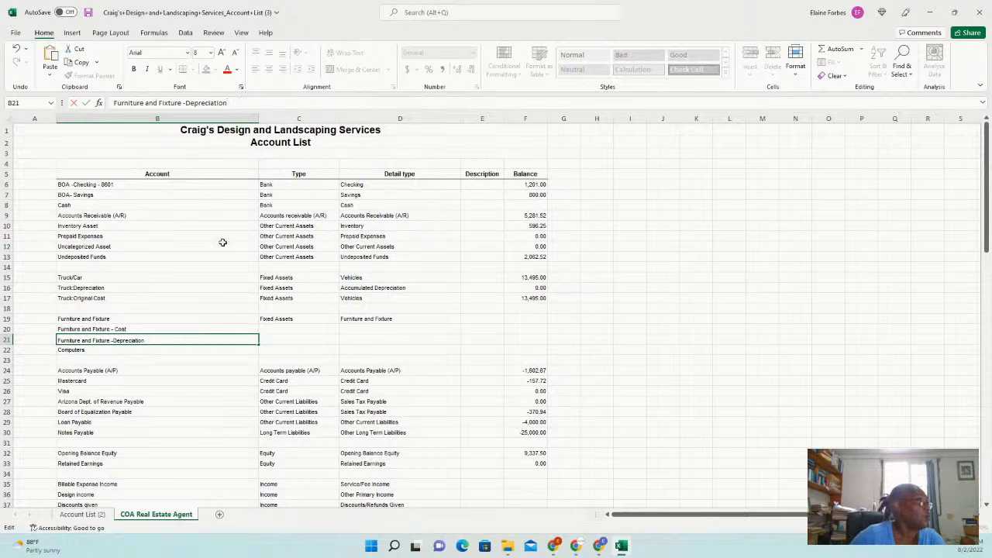
{"action": "left_click", "coordinate": [120, 352]}
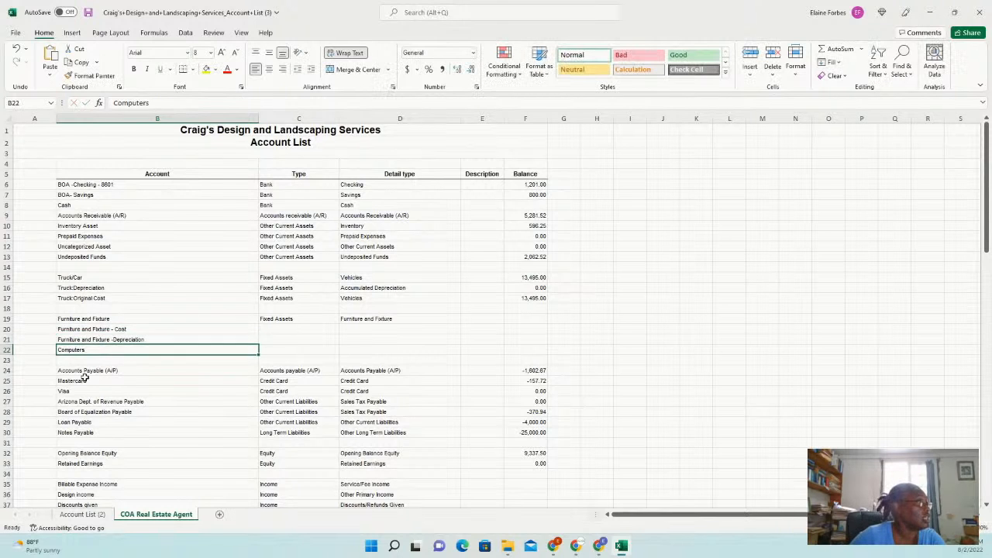
Fill Fixed Assets down rows 19–22 and set Computers' detail type to Computer
{"action": "left_click", "coordinate": [6, 361]}
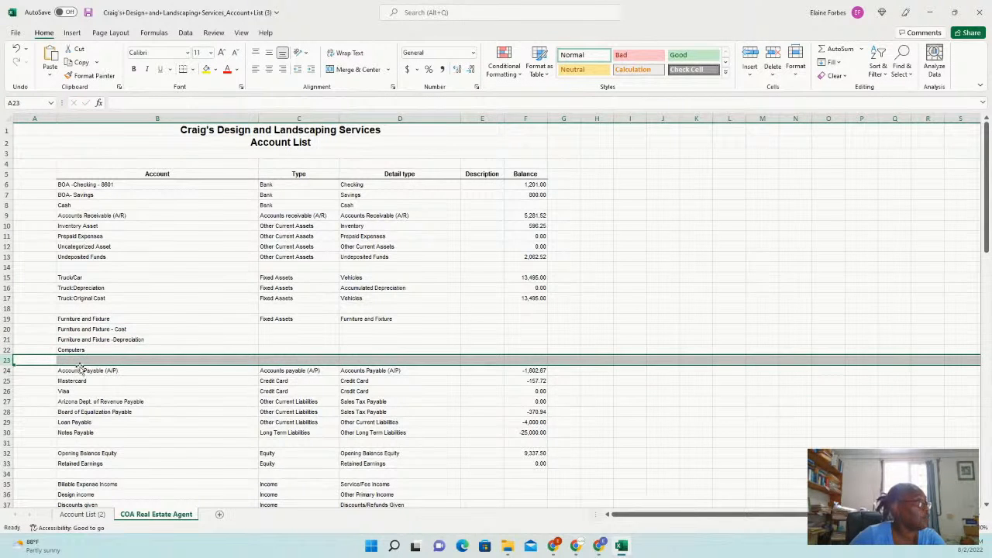
{"action": "left_click", "coordinate": [138, 351]}
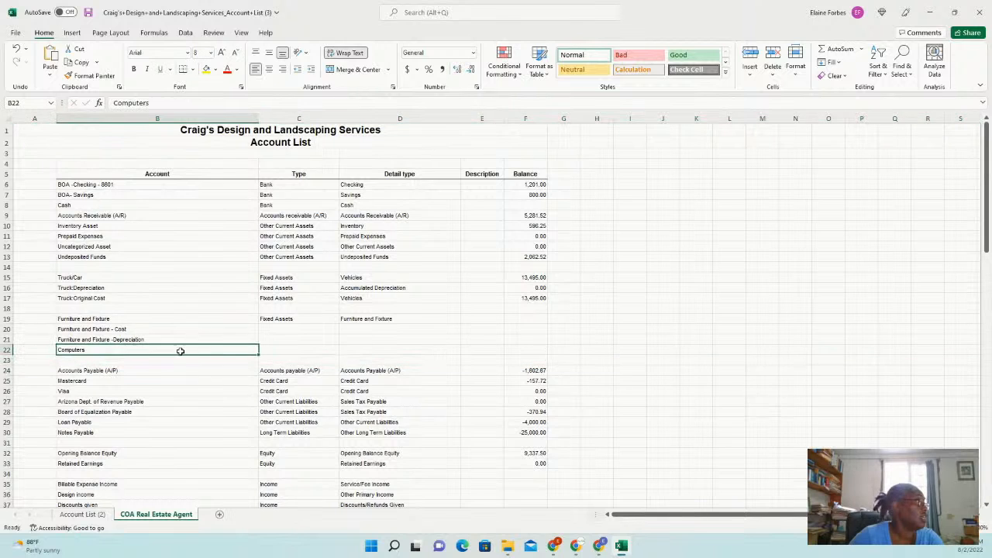
{"action": "left_click", "coordinate": [297, 318]}
{"action": "left_click_drag", "start_coordinate": [298, 319], "coordinate": [459, 354]}
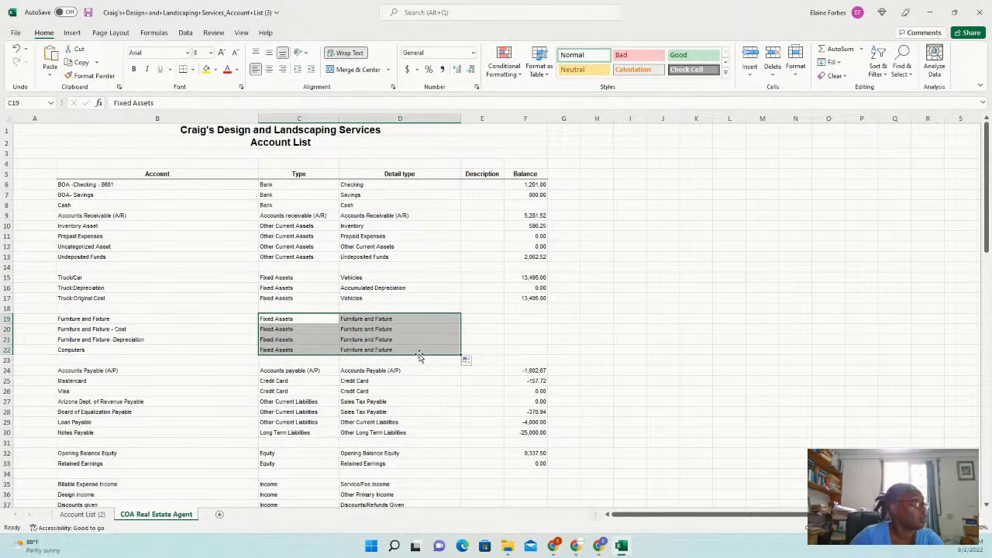
{"action": "left_click", "coordinate": [310, 352]}
{"action": "left_click", "coordinate": [390, 353]}
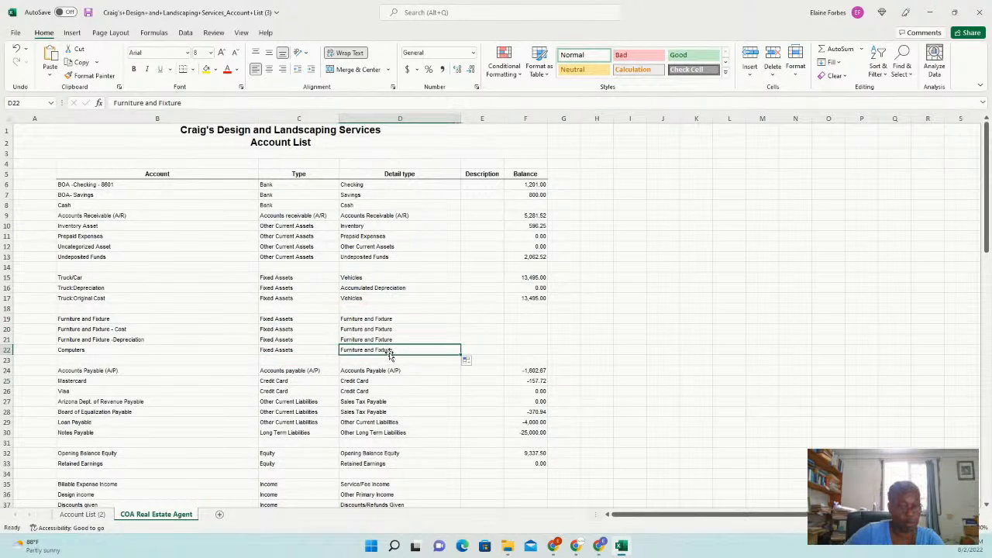
{"action": "type", "text": "Comp"}
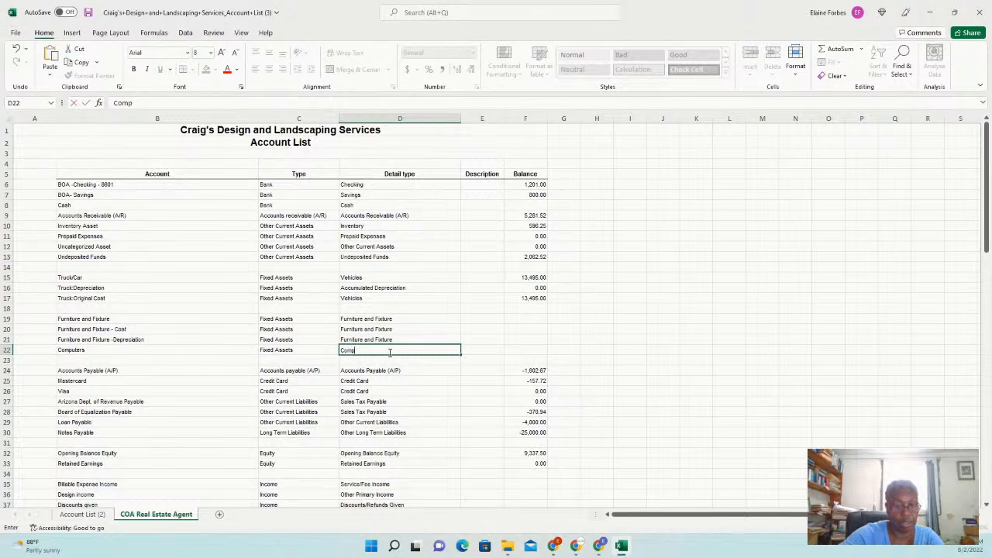
{"action": "type", "text": "uter"}
{"action": "left_click", "coordinate": [468, 357]}
Scroll down to the income accounts, select their names, then cancel the deletion
{"action": "scroll", "coordinate": [194, 383], "scroll_direction": "down", "scroll_amount": 1}
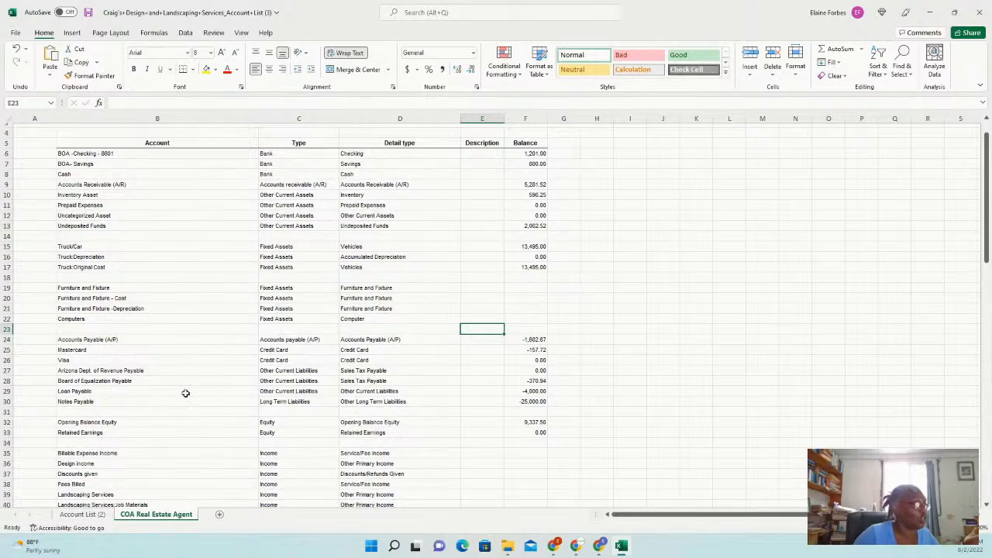
{"action": "scroll", "coordinate": [172, 361], "scroll_direction": "down", "scroll_amount": 1}
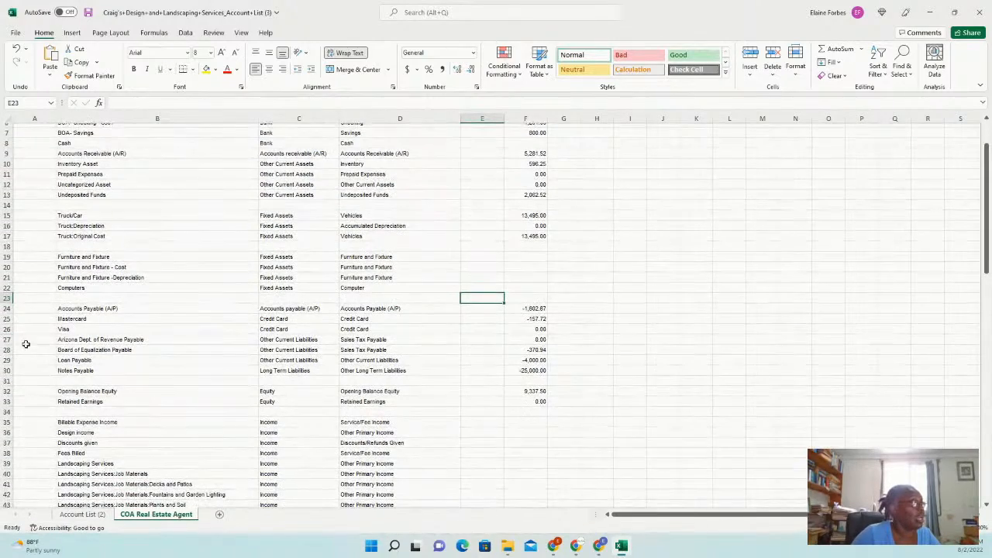
{"action": "scroll", "coordinate": [179, 388], "scroll_direction": "down", "scroll_amount": 4}
{"action": "scroll", "coordinate": [184, 388], "scroll_direction": "down", "scroll_amount": 1}
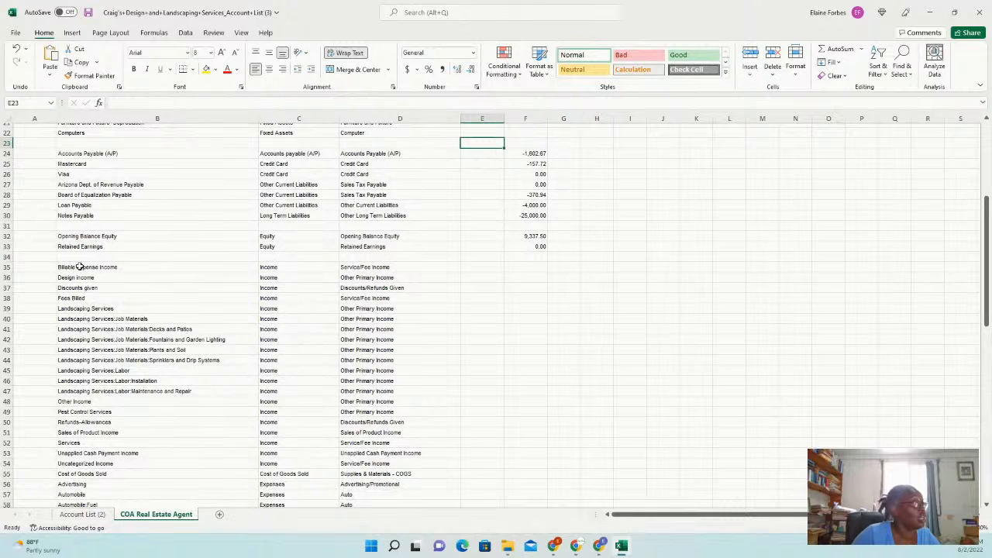
{"action": "left_click_drag", "start_coordinate": [89, 267], "coordinate": [117, 433]}
{"action": "right_click", "coordinate": [133, 360]}
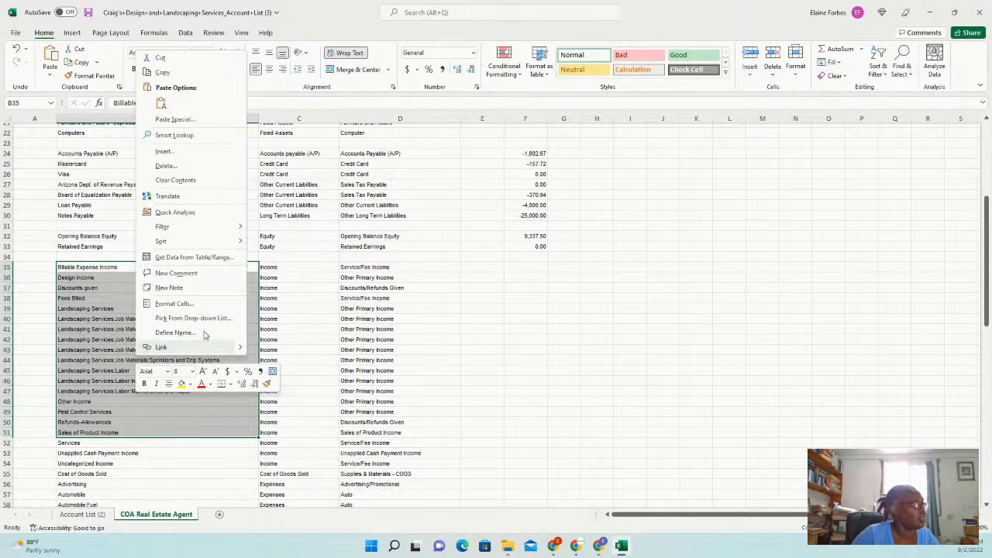
{"action": "left_click", "coordinate": [182, 167]}
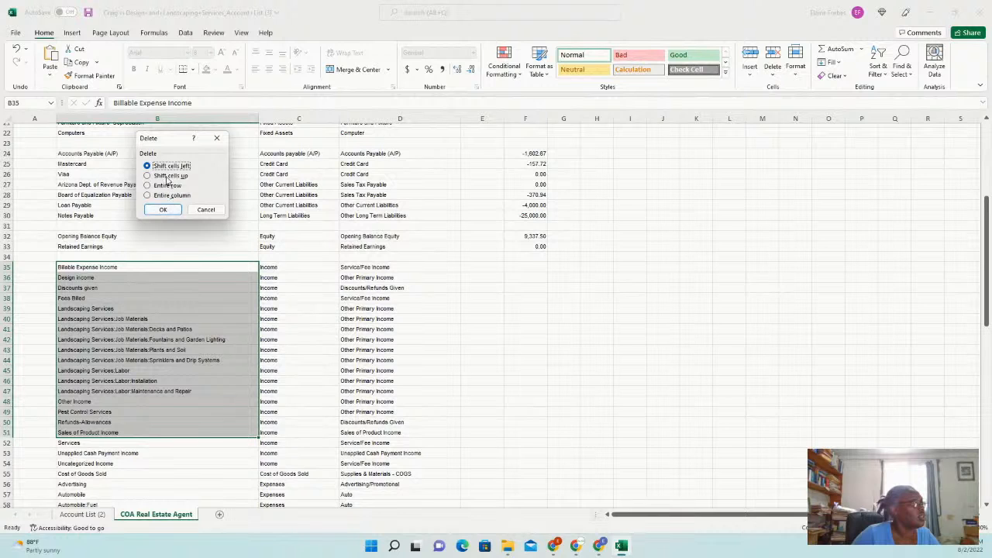
{"action": "left_click", "coordinate": [206, 211]}
{"action": "left_click", "coordinate": [31, 309]}
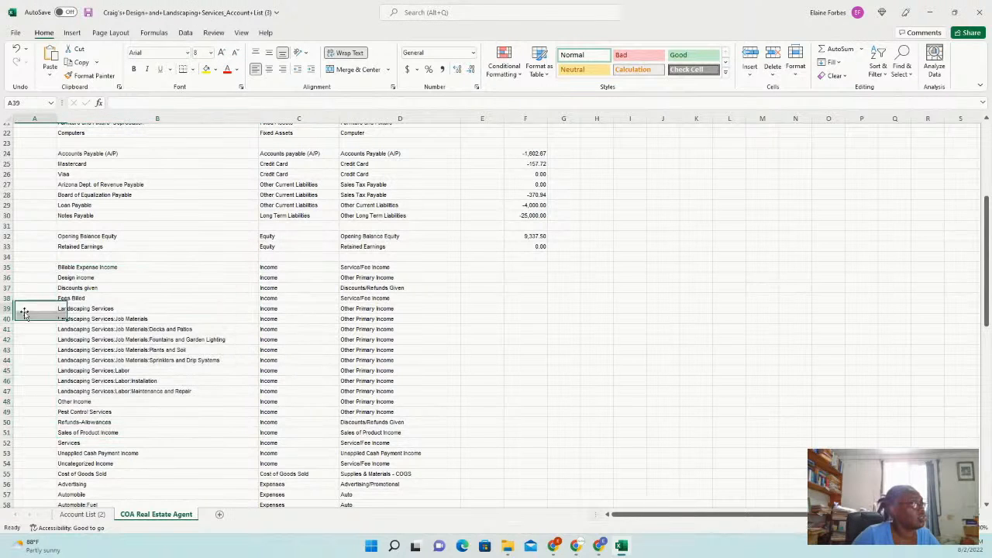
Delete the Design income through Sales of Product Income cells and select the emptied rows 37–51
{"action": "left_click", "coordinate": [76, 277]}
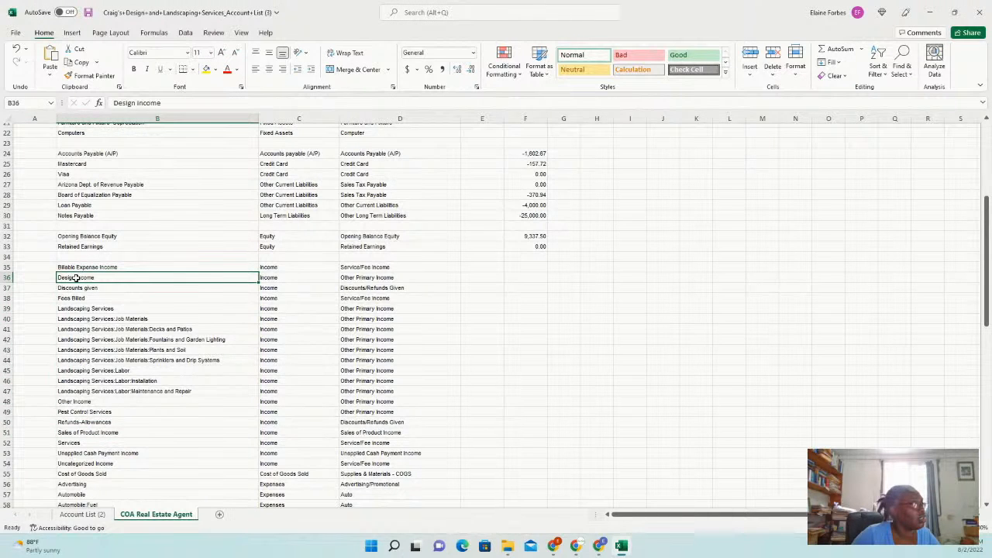
{"action": "left_click_drag", "start_coordinate": [76, 278], "coordinate": [397, 434]}
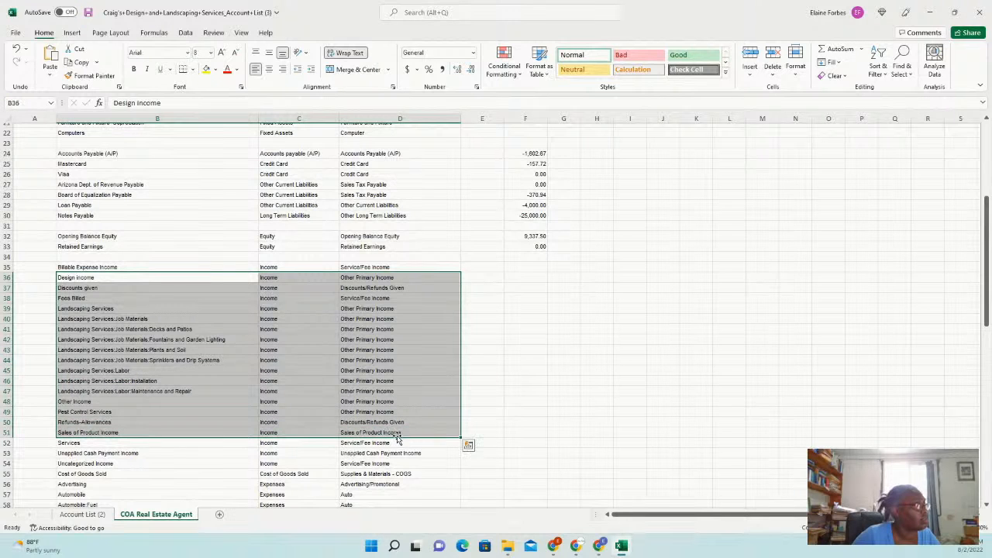
{"action": "right_click", "coordinate": [182, 337]}
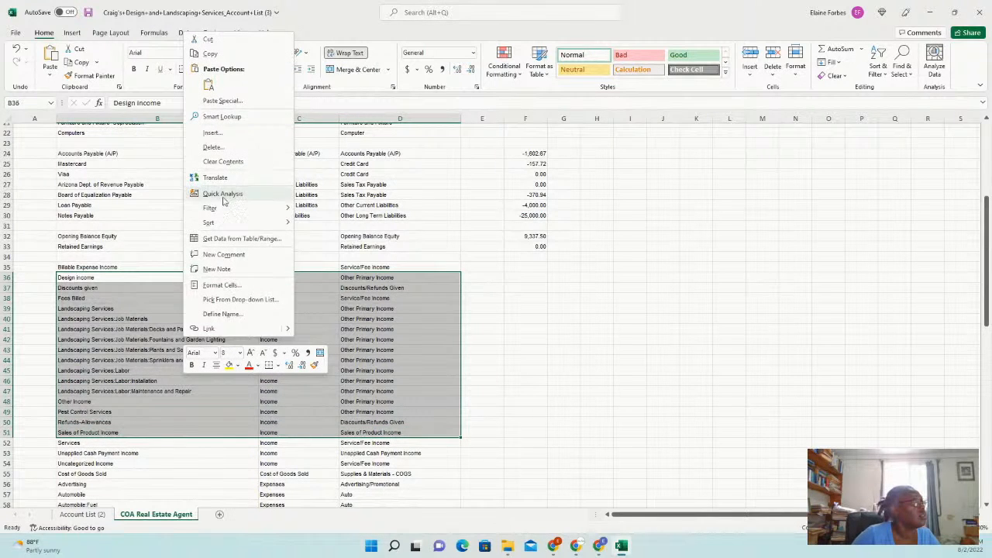
{"action": "left_click", "coordinate": [231, 149]}
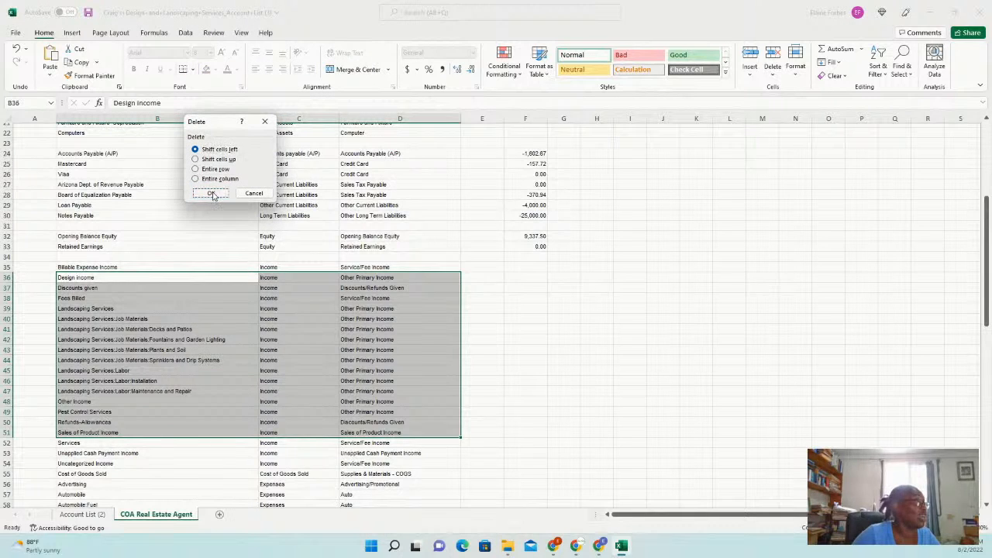
{"action": "left_click", "coordinate": [212, 192]}
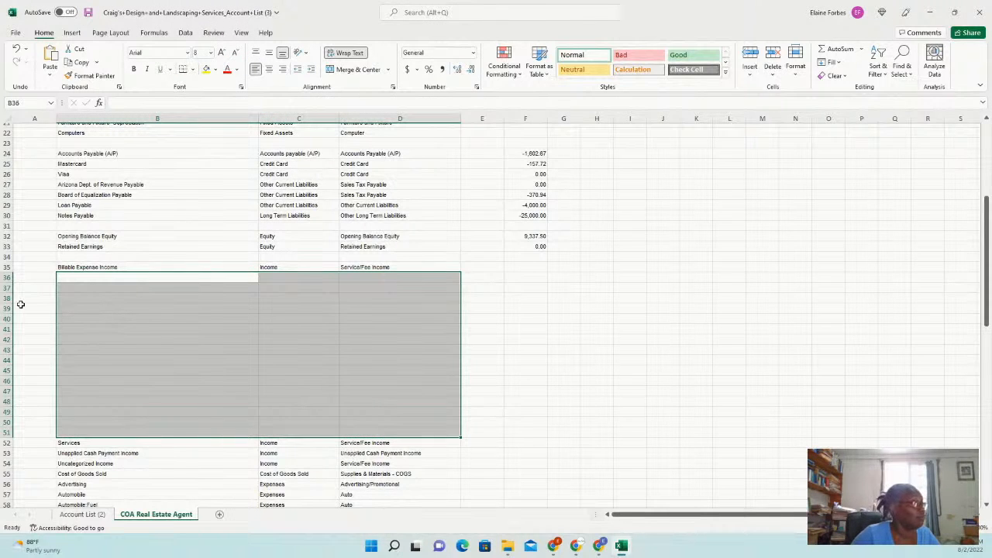
{"action": "left_click_drag", "start_coordinate": [6, 287], "coordinate": [33, 437]}
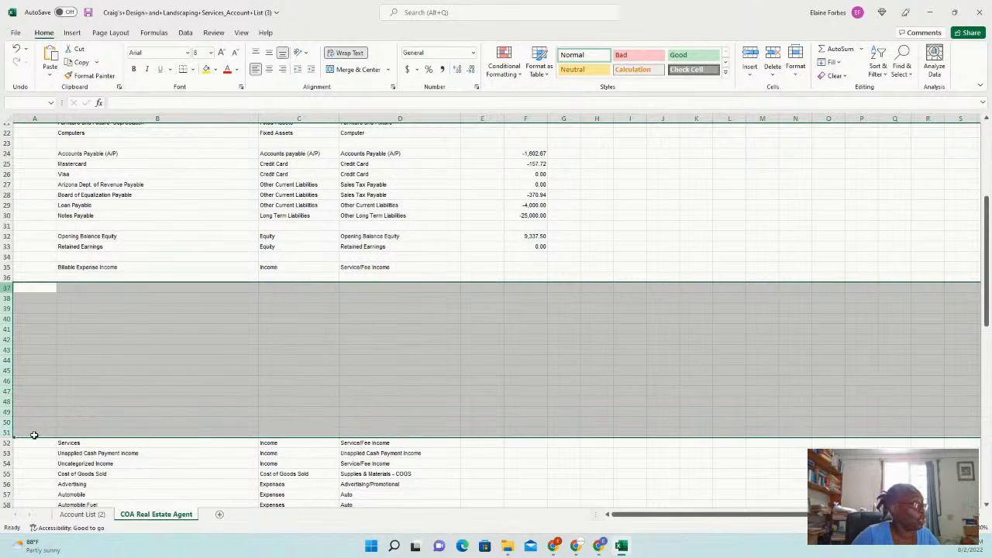
Delete the empty rows 37–51
{"action": "right_click", "coordinate": [146, 344]}
{"action": "left_click", "coordinate": [175, 440]}
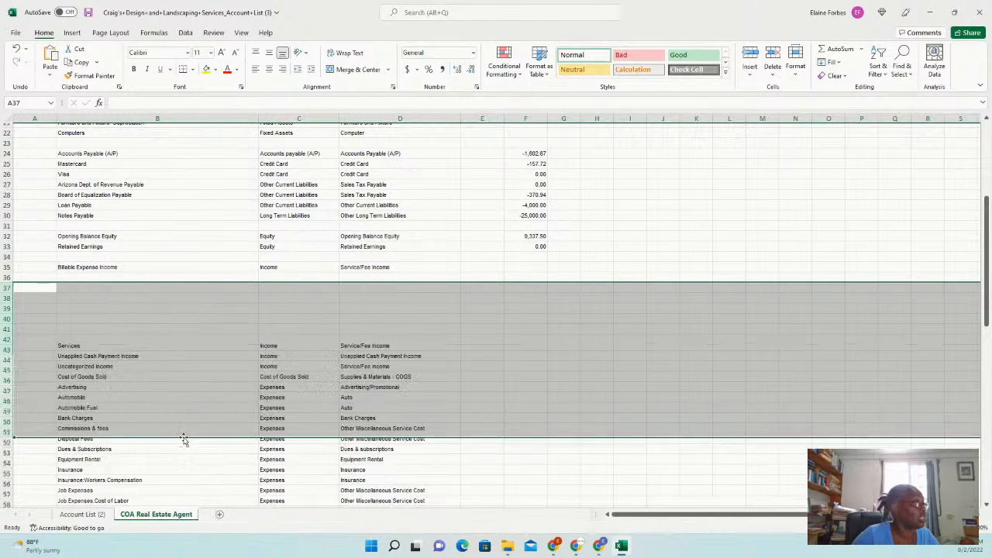
{"action": "left_click", "coordinate": [517, 309]}
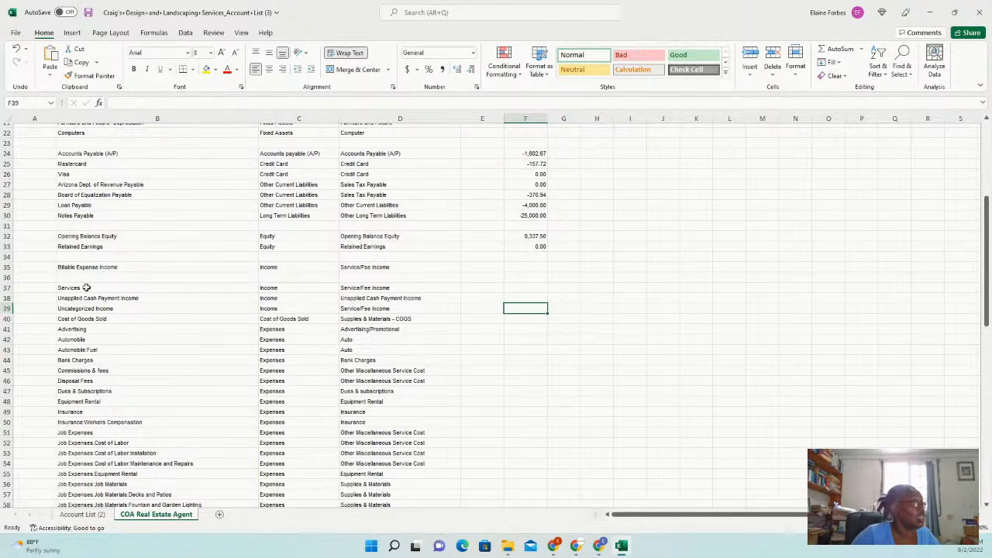
Insert five blank rows 38–42 above Unapplied Cash Payment Income
{"action": "left_click", "coordinate": [86, 288]}
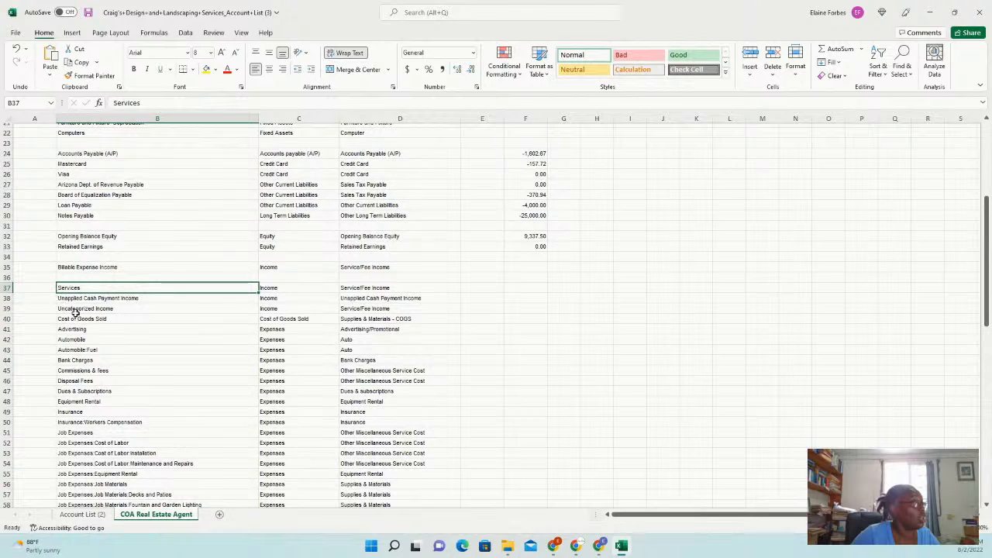
{"action": "left_click", "coordinate": [8, 299]}
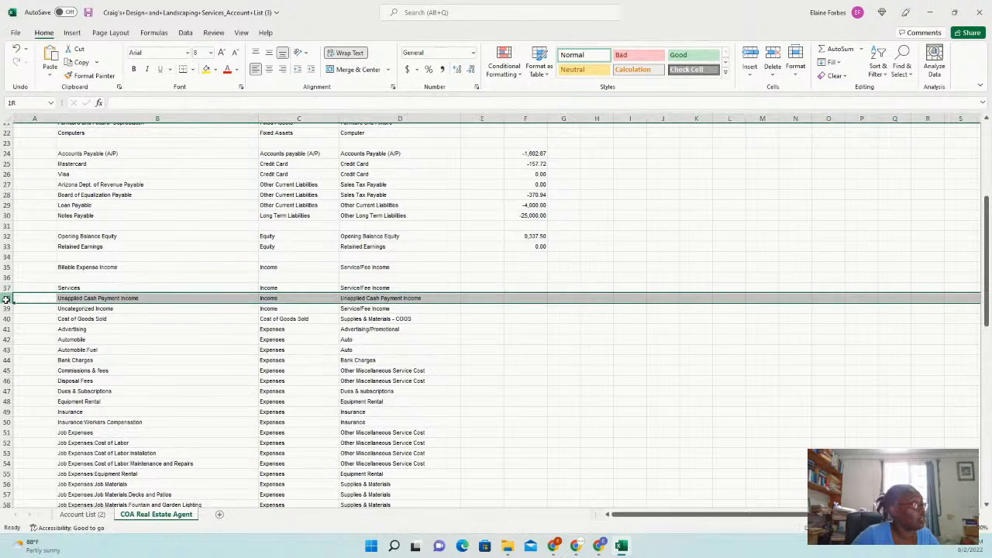
{"action": "left_click", "coordinate": [8, 339], "text": "shift"}
{"action": "right_click", "coordinate": [67, 326]}
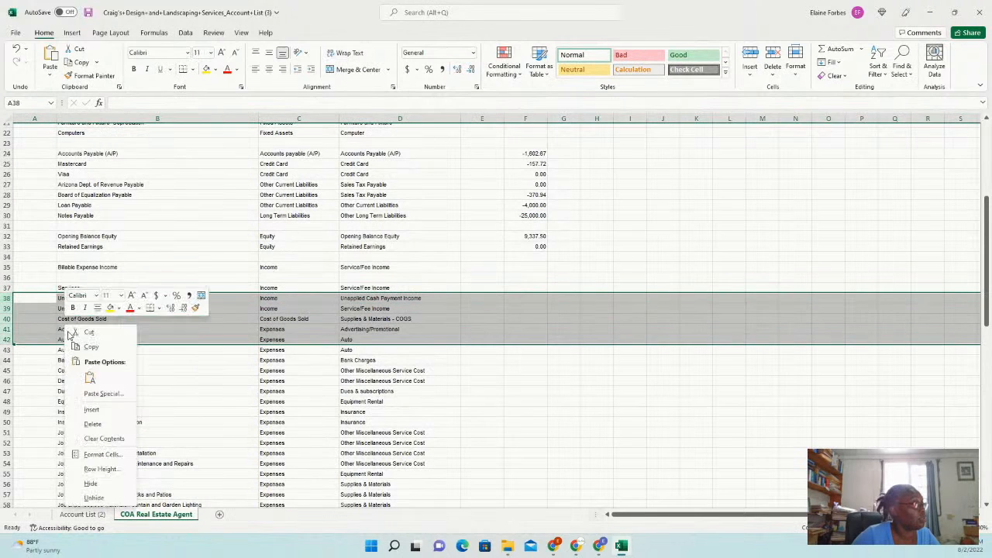
{"action": "left_click", "coordinate": [106, 413]}
{"action": "left_click", "coordinate": [90, 299]}
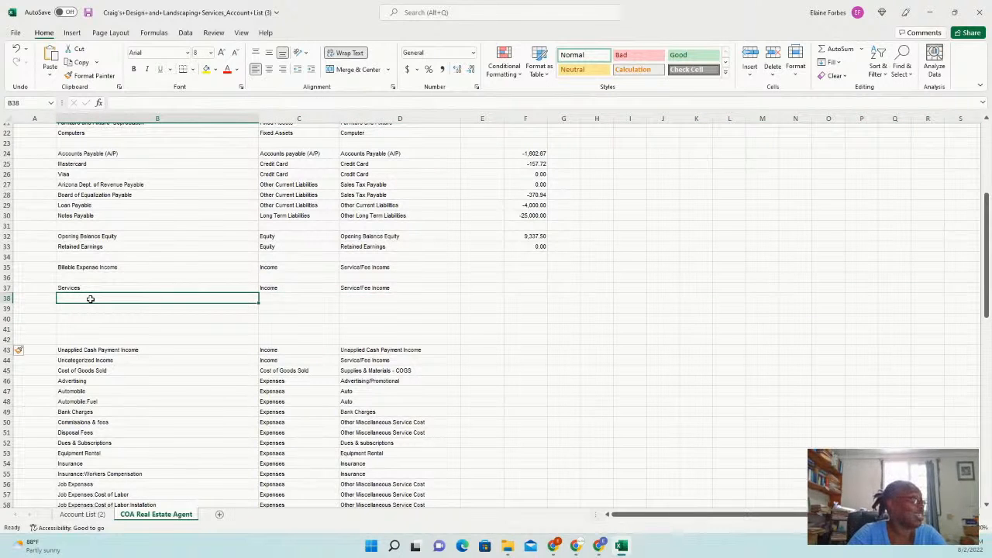
Add Commission Income with type Income and detail type Service/Fee Income in row 38
{"action": "type", "text": "Comm"}
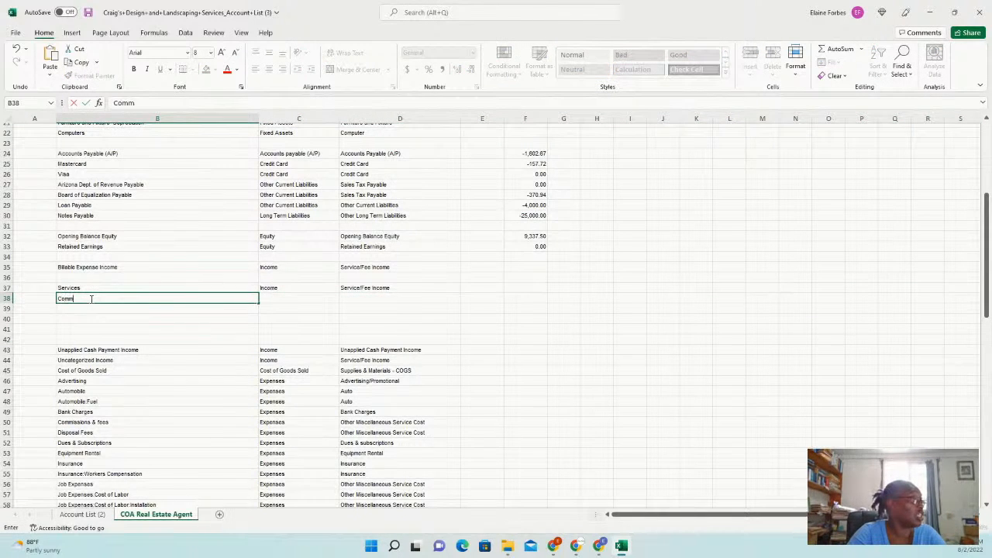
{"action": "type", "text": "ission Income"}
{"action": "key", "text": "Tab"}
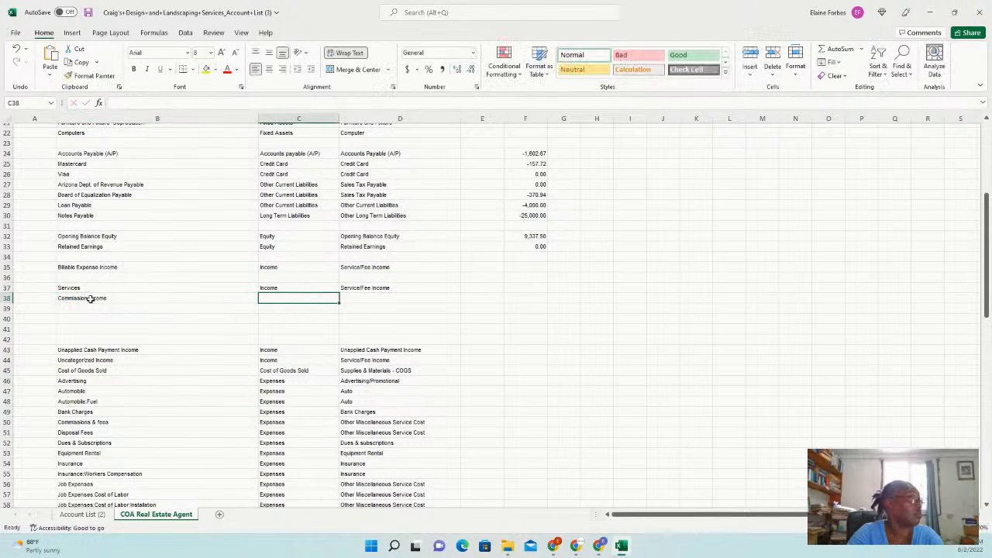
{"action": "type", "text": "Income"}
{"action": "key", "text": "Tab"}
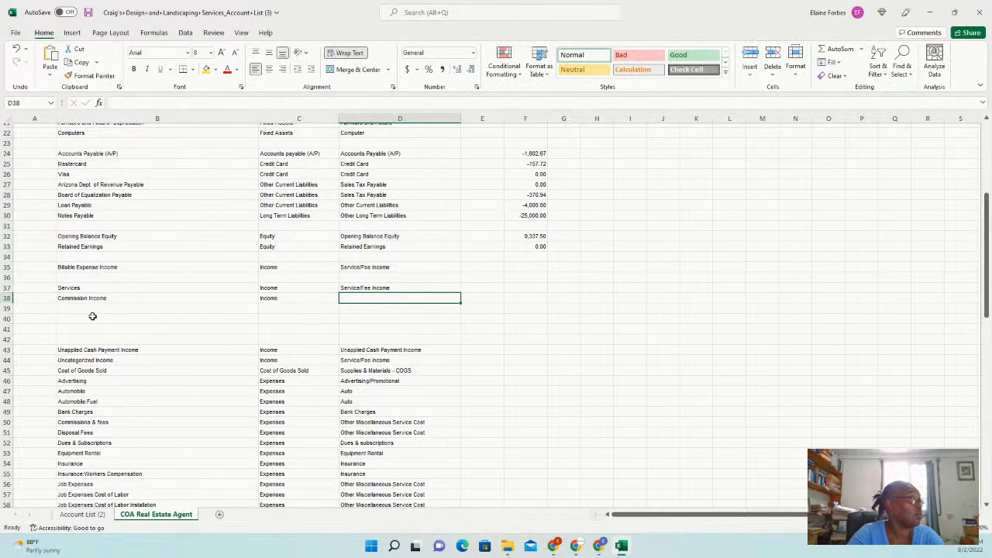
{"action": "type", "text": "Service/Fee Income"}
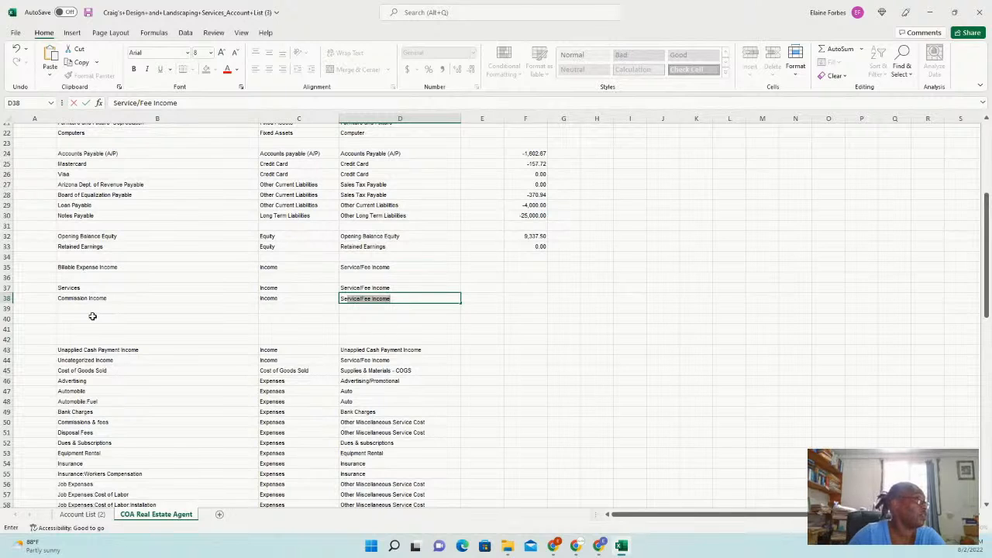
{"action": "key", "text": "Return"}
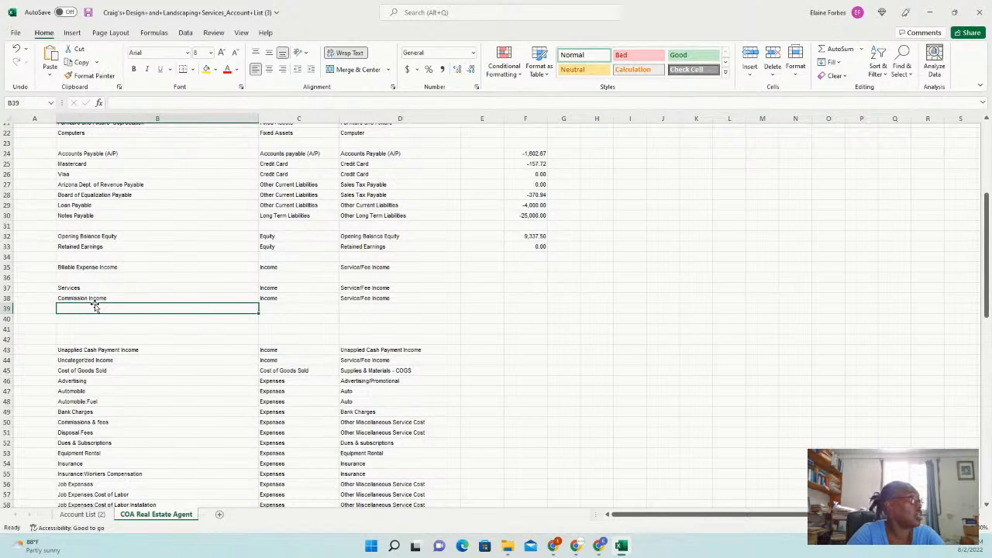
Enter Resident Property, Commercial Property and Management Fees in rows 39–41
{"action": "type", "text": "Re"}
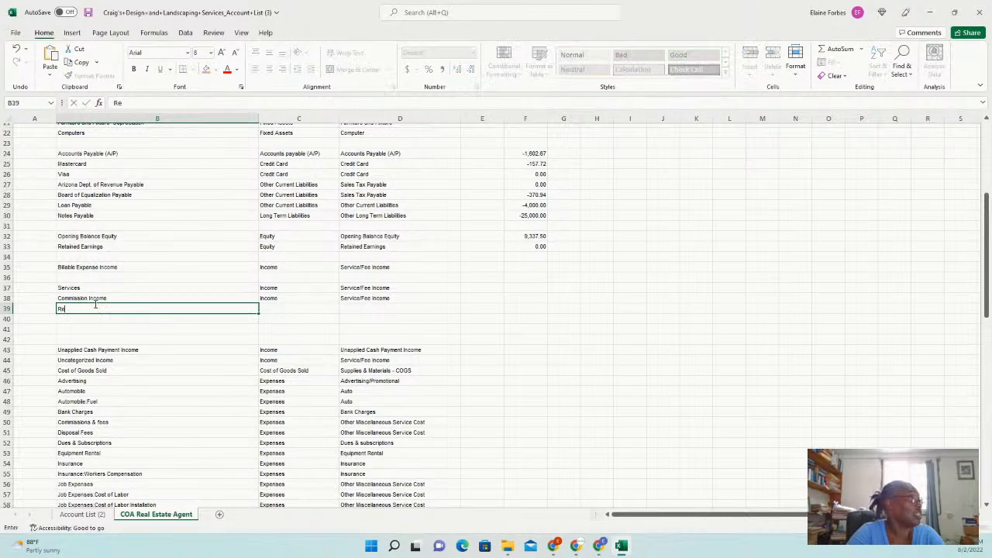
{"action": "type", "text": "siden"}
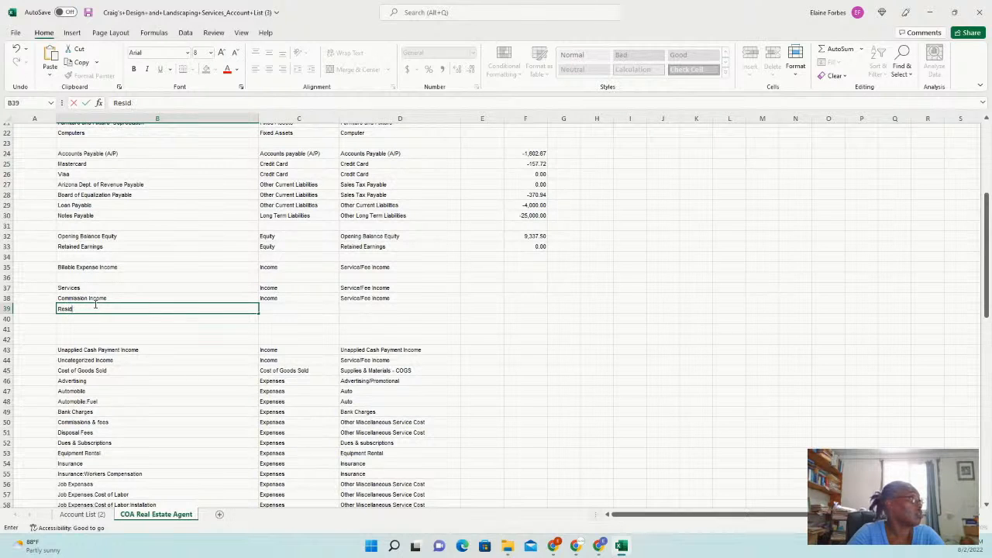
{"action": "type", "text": "t"}
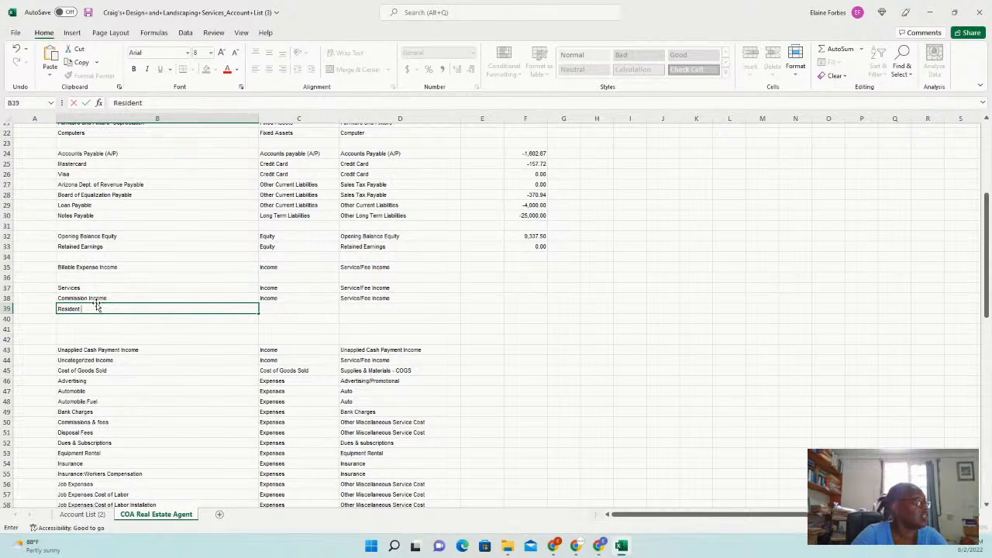
{"action": "type", "text": " Propertu"}
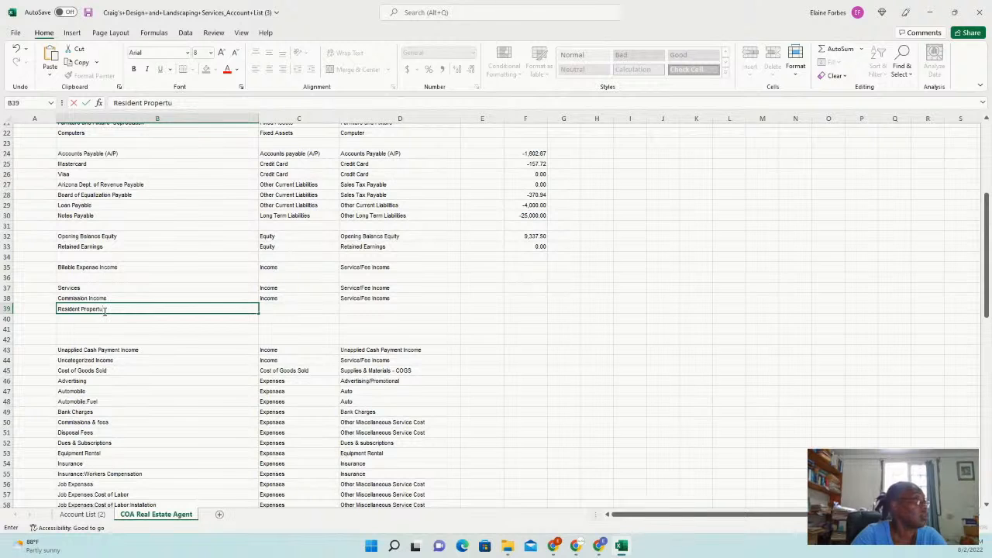
{"action": "key", "text": "BackSpace"}
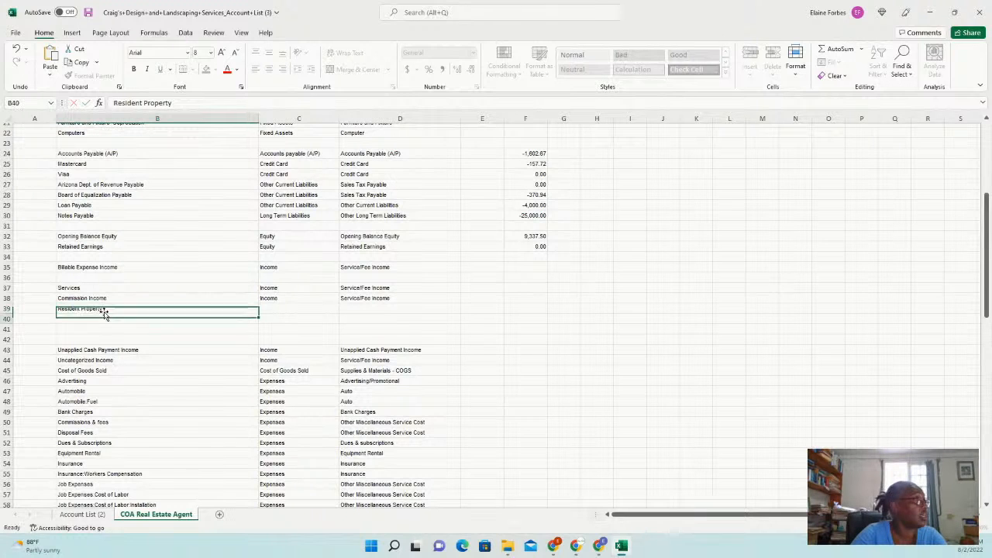
{"action": "key", "text": "Return"}
{"action": "type", "text": "C"}
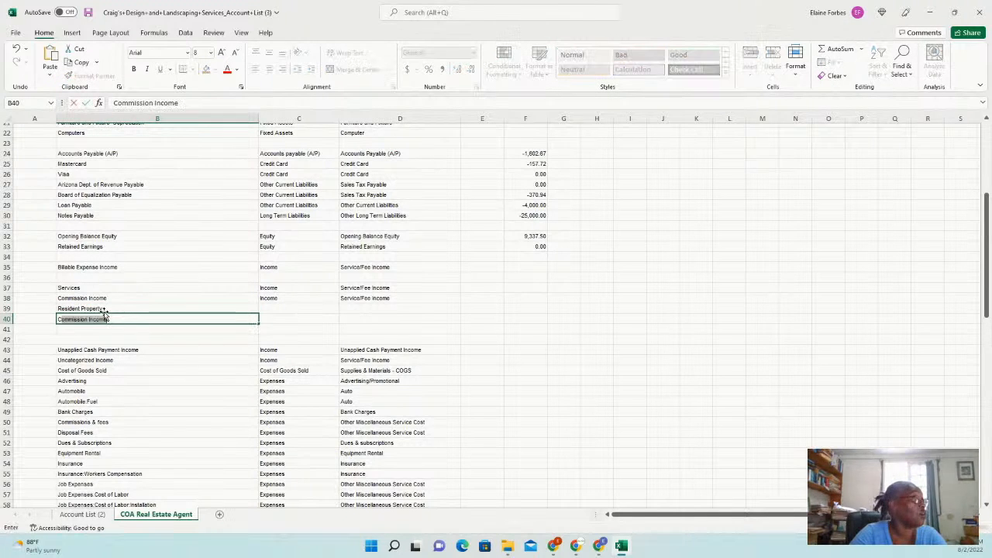
{"action": "type", "text": "omme"}
{"action": "key", "text": "BackSpace"}
{"action": "type", "text": "me"}
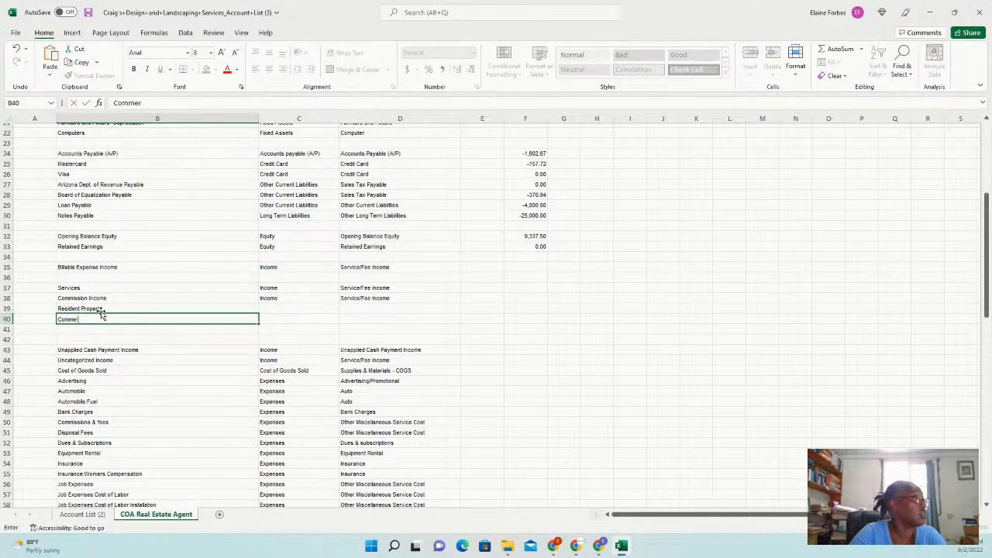
{"action": "type", "text": "rcial Property"}
{"action": "key", "text": "Return"}
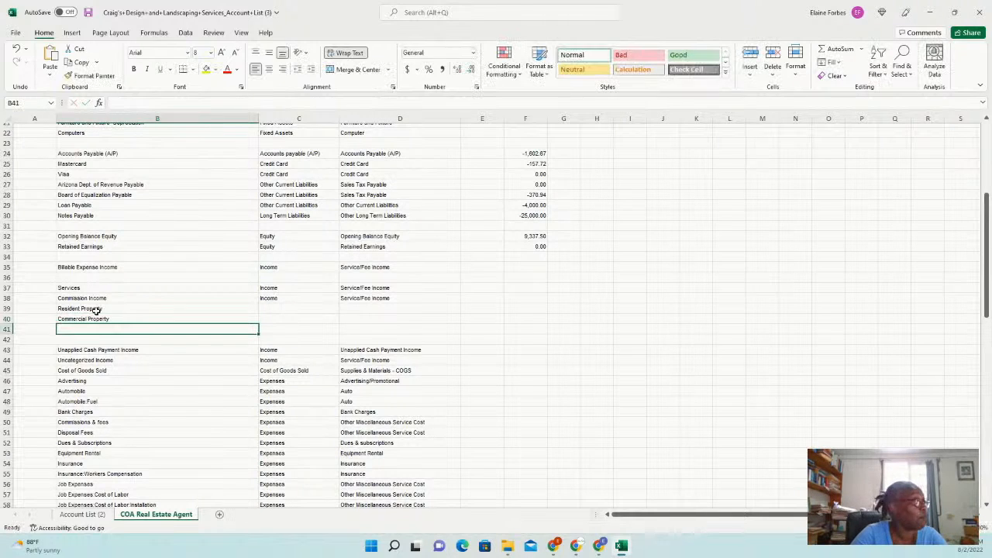
{"action": "type", "text": "Mana"}
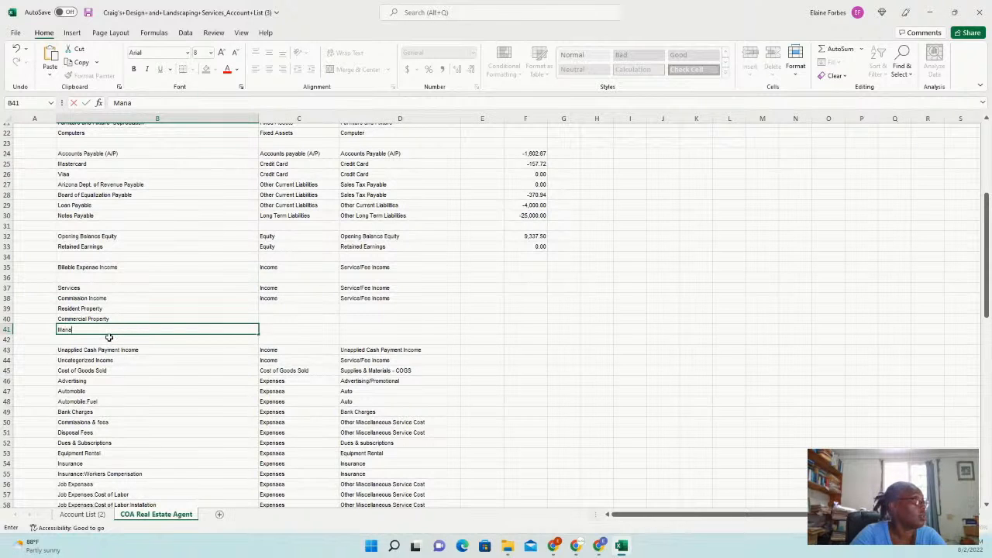
{"action": "type", "text": "gement "}
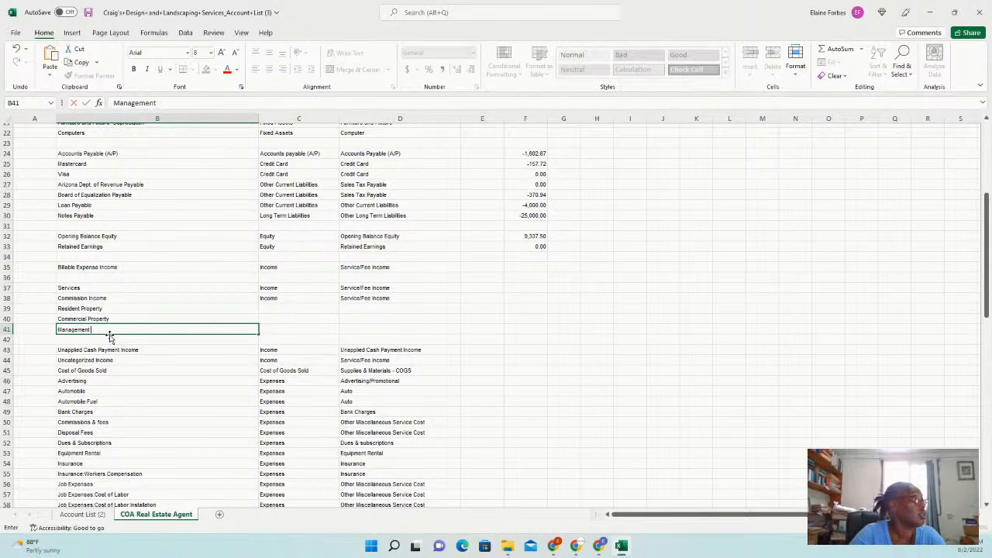
{"action": "type", "text": "Fees"}
{"action": "key", "text": "Tab"}
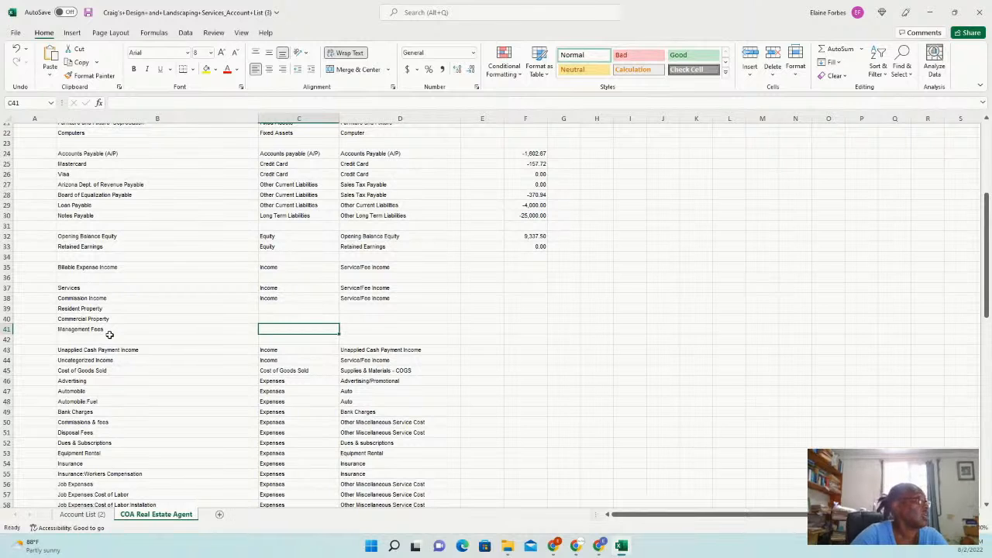
Fill Income and Service/Fee Income down from row 38 to row 41
{"action": "left_click", "coordinate": [282, 300]}
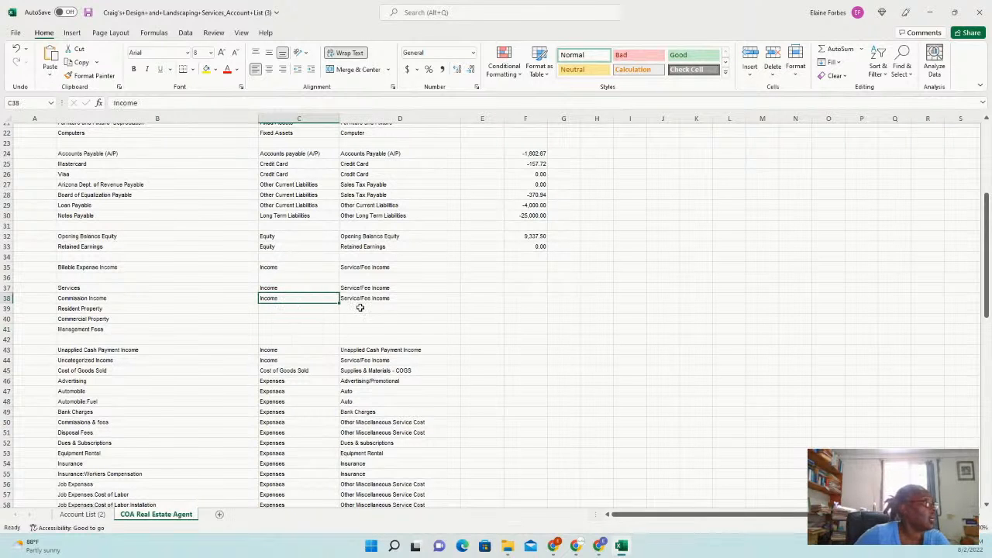
{"action": "left_click_drag", "start_coordinate": [339, 303], "coordinate": [339, 332]}
{"action": "left_click", "coordinate": [384, 299]}
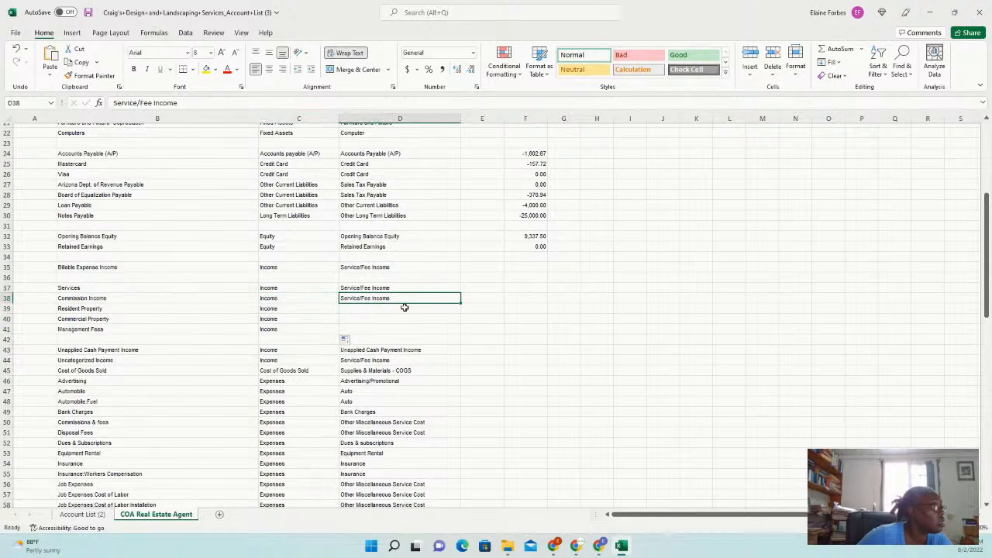
{"action": "left_click_drag", "start_coordinate": [460, 303], "coordinate": [461, 337]}
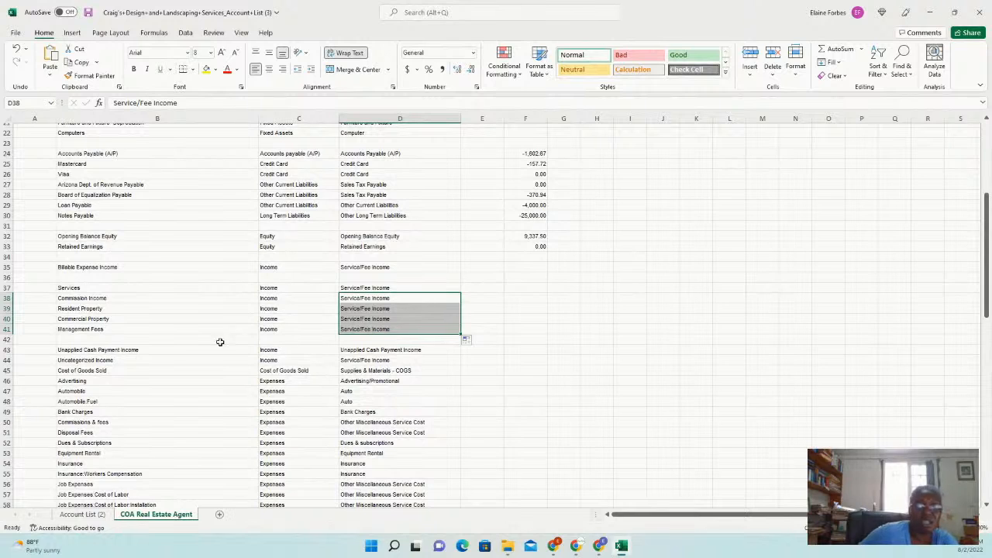
{"action": "left_click", "coordinate": [6, 350]}
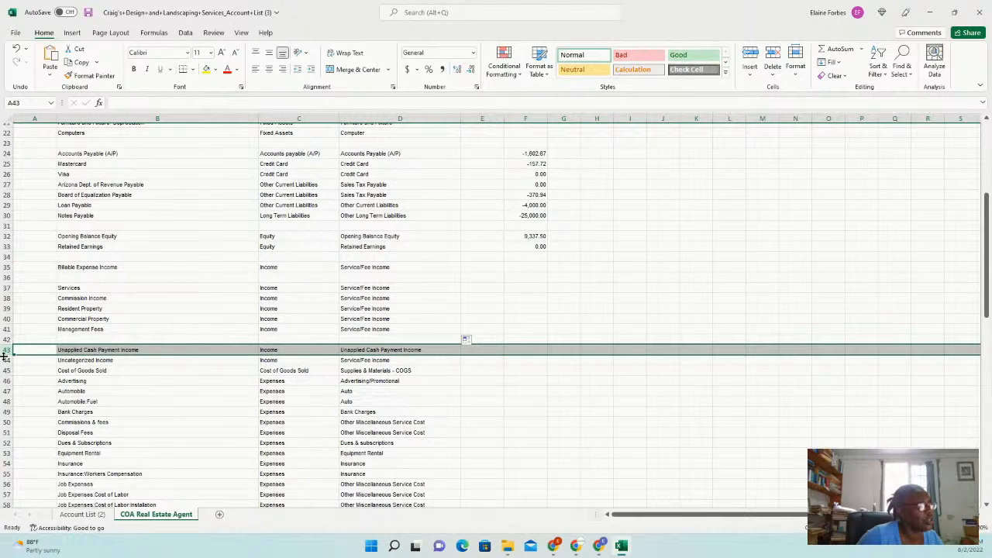
{"action": "left_click", "coordinate": [77, 339]}
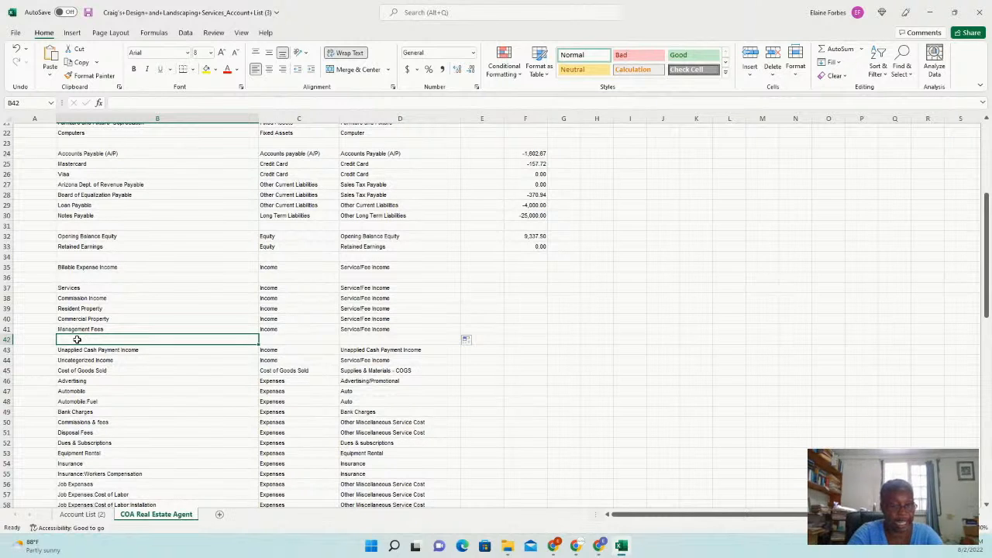
Type Other Income in B42 and select row 41's Income and Service/Fee Income cells for copying
{"action": "type", "text": "Other "}
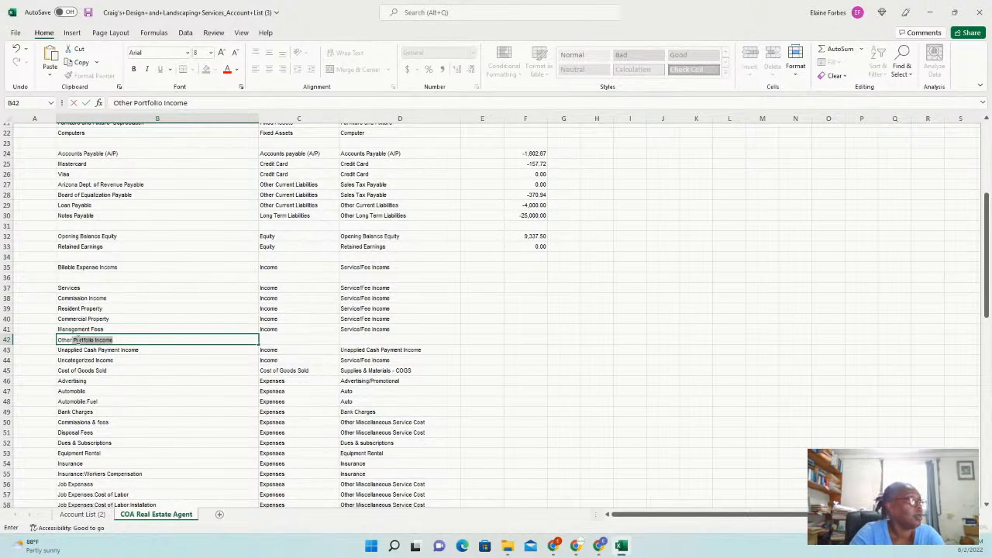
{"action": "type", "text": "Income"}
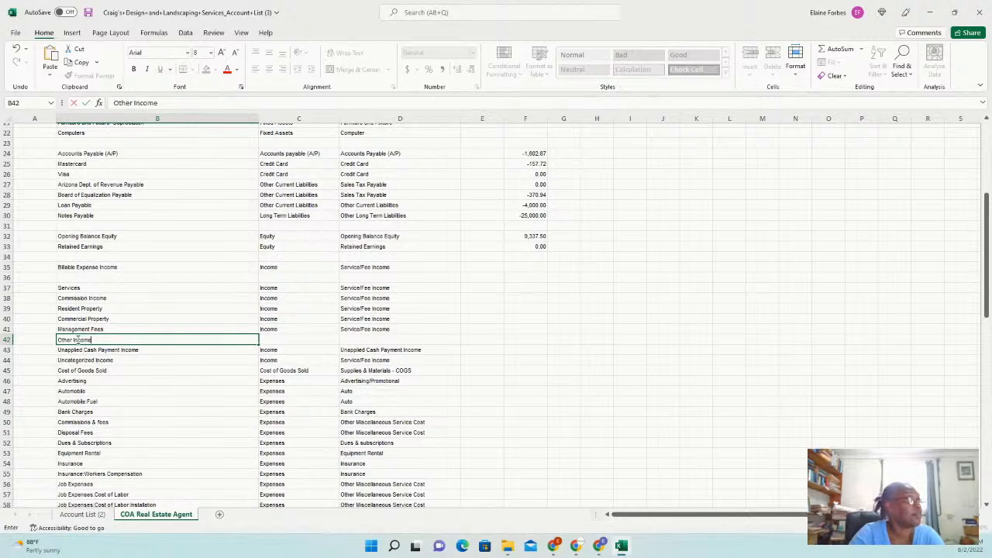
{"action": "key", "text": "Tab"}
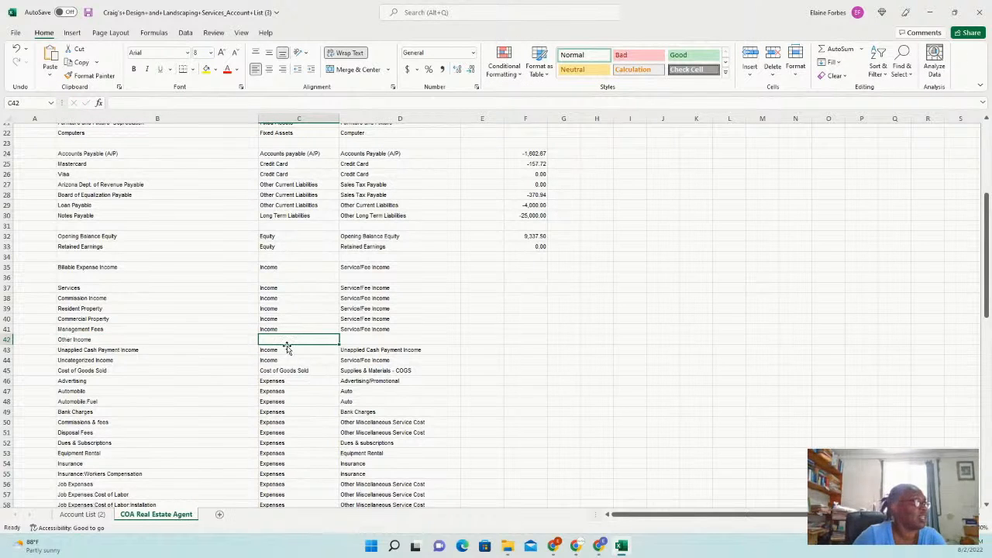
{"action": "mouse_move", "coordinate": [295, 328]}
{"action": "left_mouse_down"}
{"action": "mouse_move", "coordinate": [443, 329]}
{"action": "mouse_move", "coordinate": [460, 344]}
{"action": "left_mouse_up"}
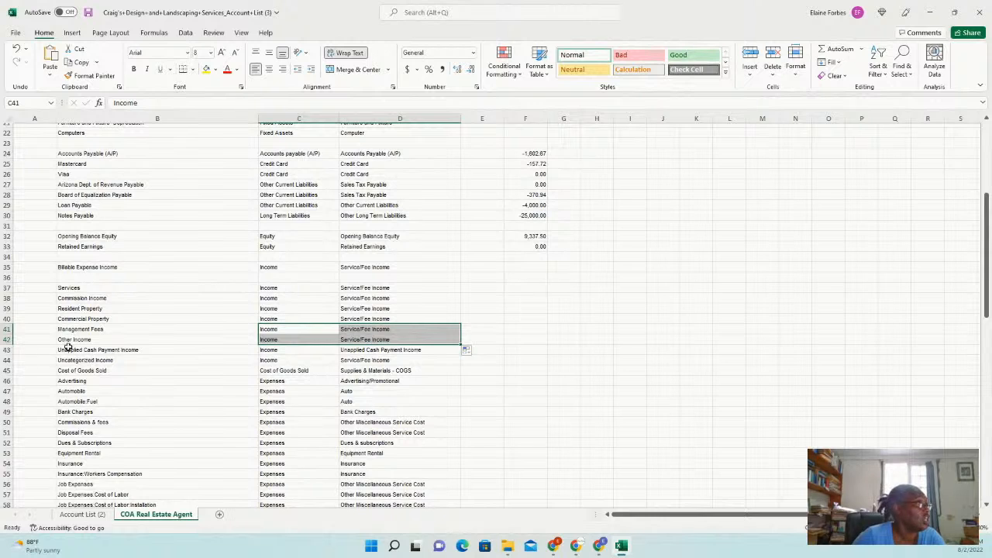
Insert a blank row above Cost of Goods Sold and scroll down to the expense accounts
{"action": "left_click", "coordinate": [7, 372]}
{"action": "right_click", "coordinate": [7, 371]}
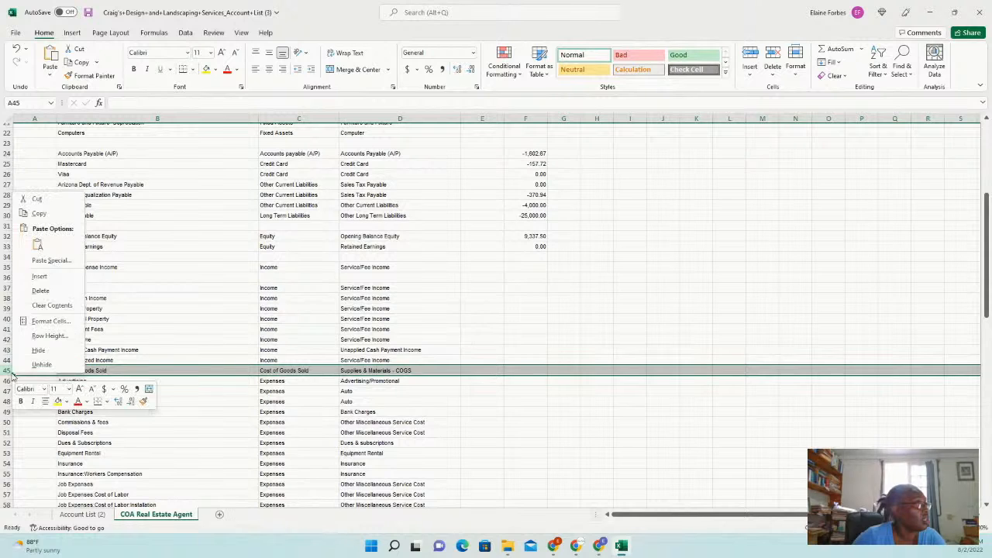
{"action": "left_click", "coordinate": [52, 276]}
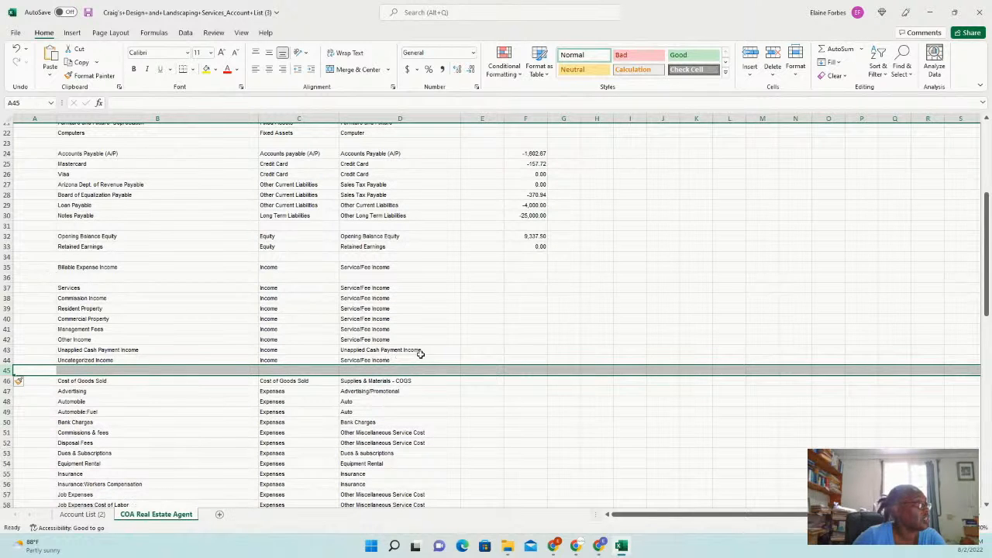
{"action": "left_click", "coordinate": [476, 352]}
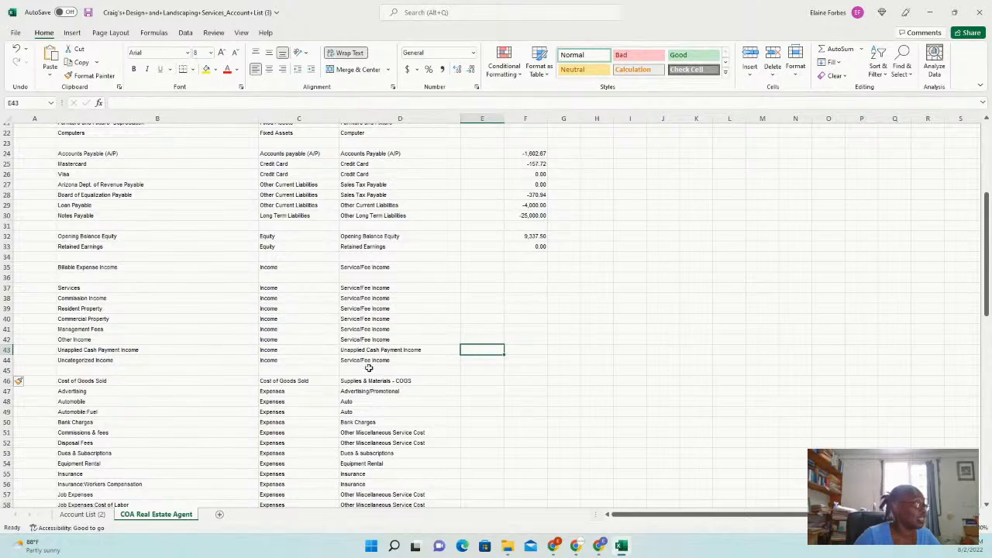
{"action": "scroll", "coordinate": [423, 375], "scroll_direction": "down", "scroll_amount": 1}
{"action": "scroll", "coordinate": [517, 410], "scroll_direction": "down", "scroll_amount": 4}
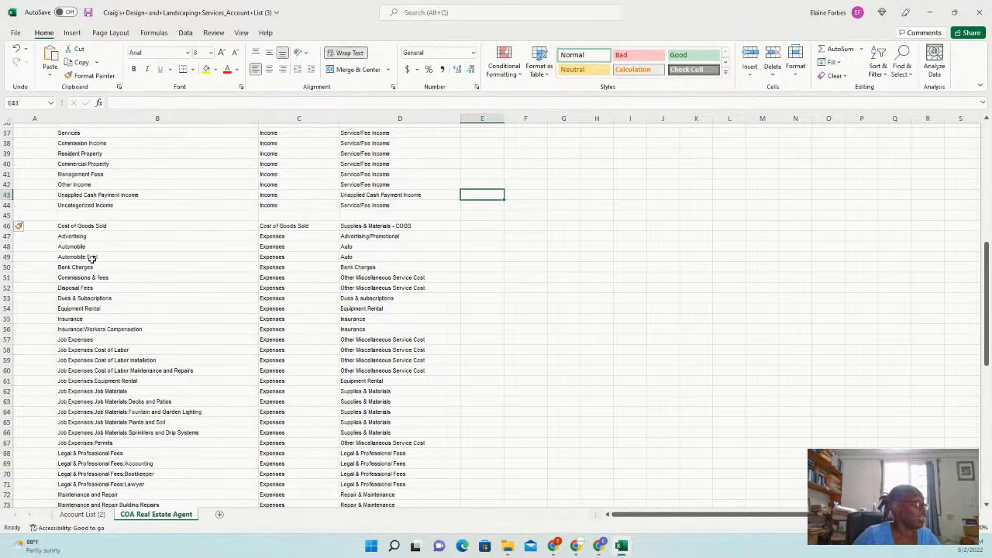
Insert two blank rows directly below the Cost of Goods Sold row
{"action": "left_click", "coordinate": [7, 236]}
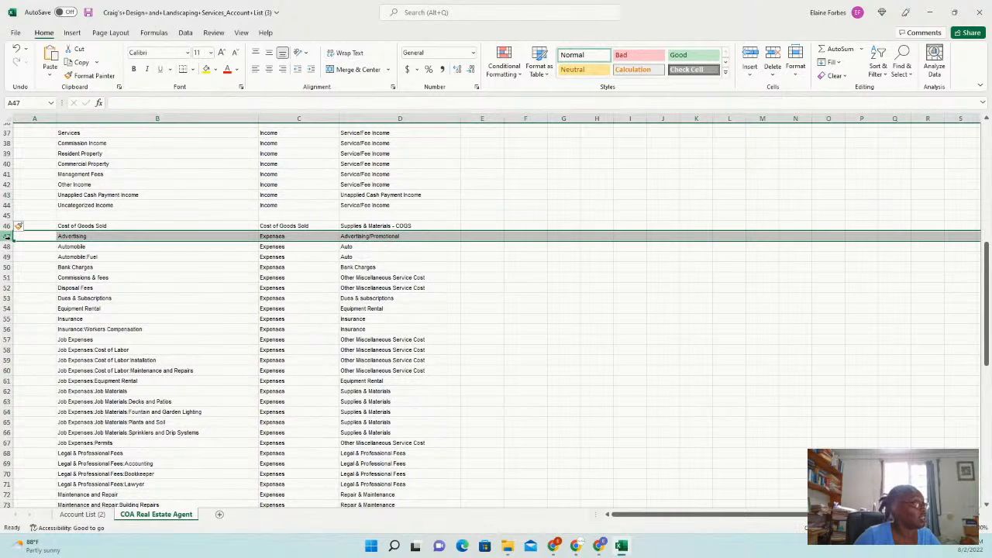
{"action": "right_click", "coordinate": [7, 236]}
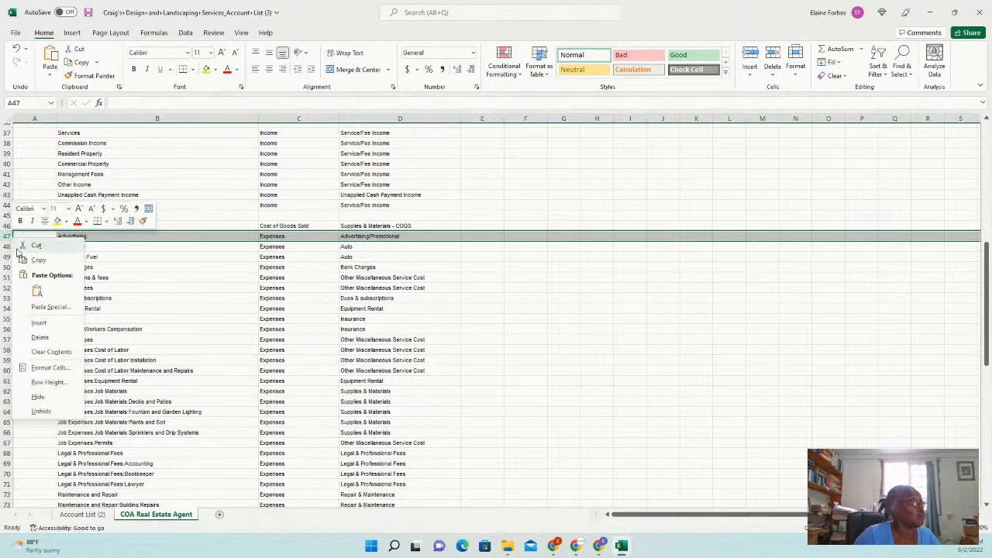
{"action": "left_click", "coordinate": [54, 327]}
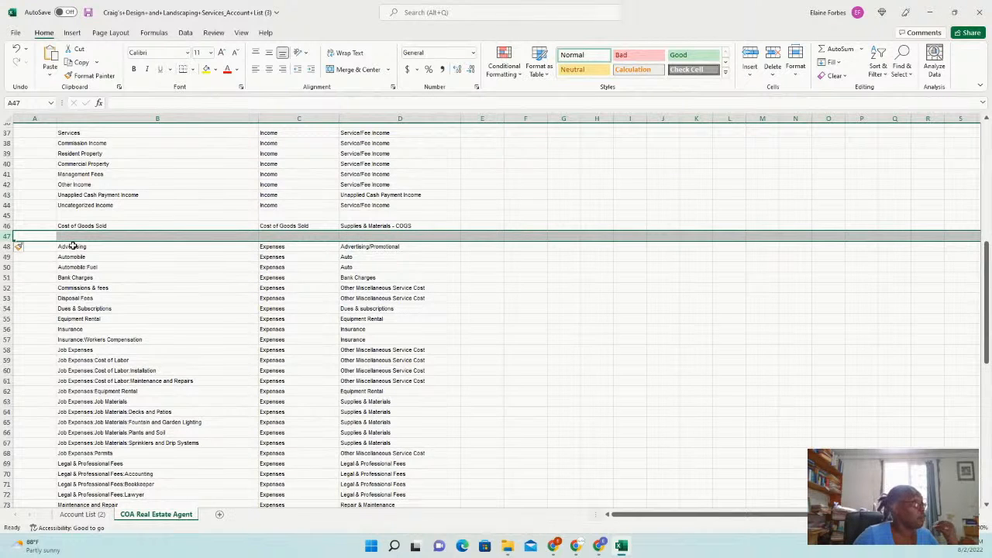
{"action": "left_click", "coordinate": [25, 226]}
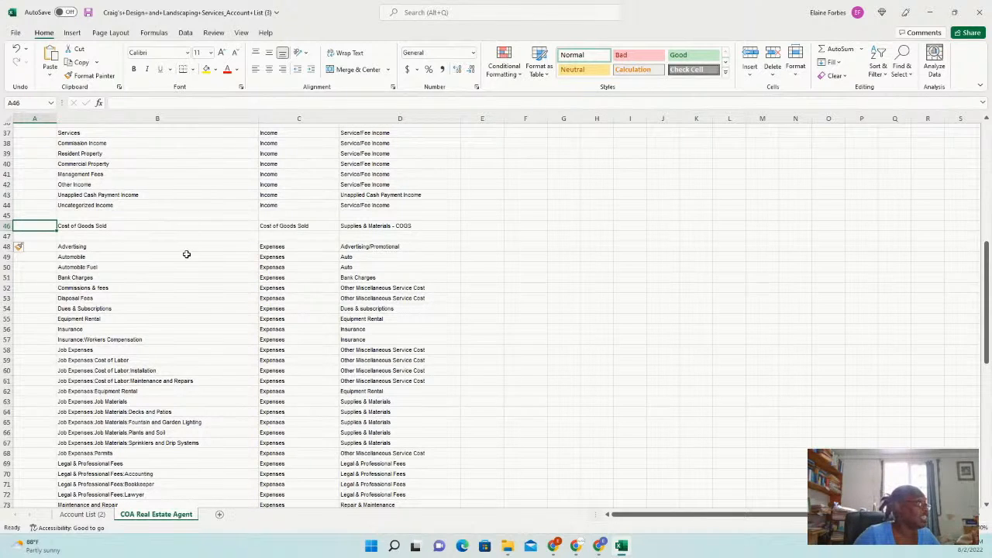
{"action": "left_click", "coordinate": [7, 226]}
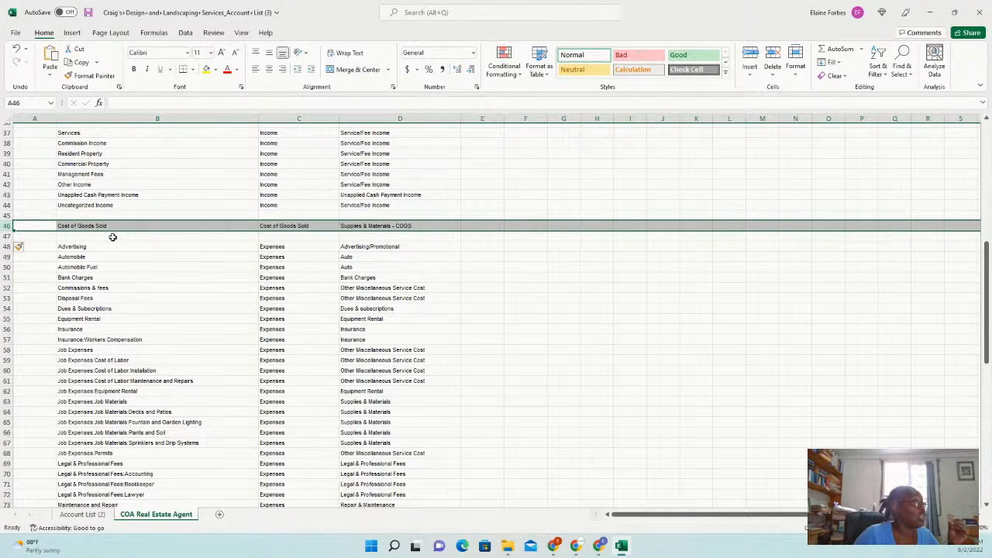
{"action": "left_click", "coordinate": [112, 236]}
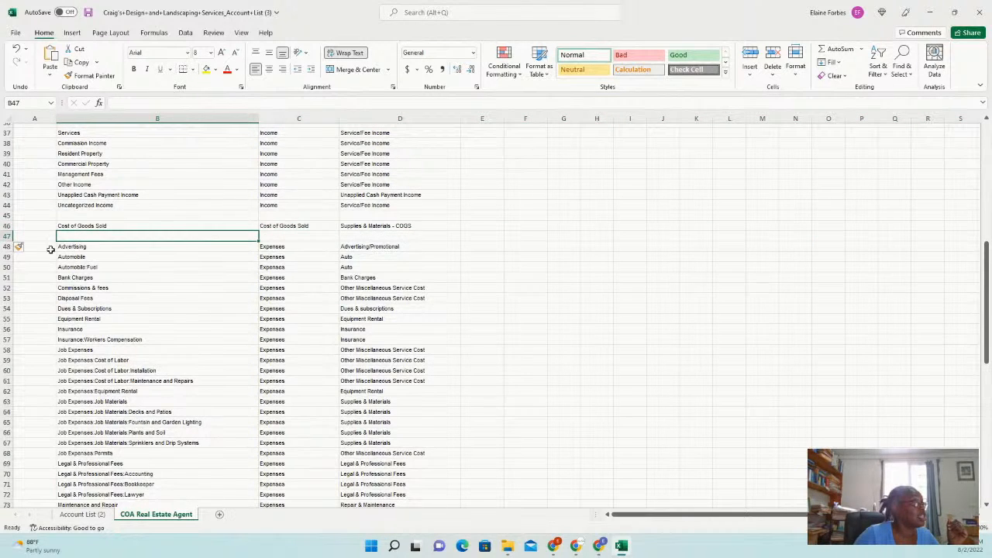
{"action": "right_click", "coordinate": [6, 237]}
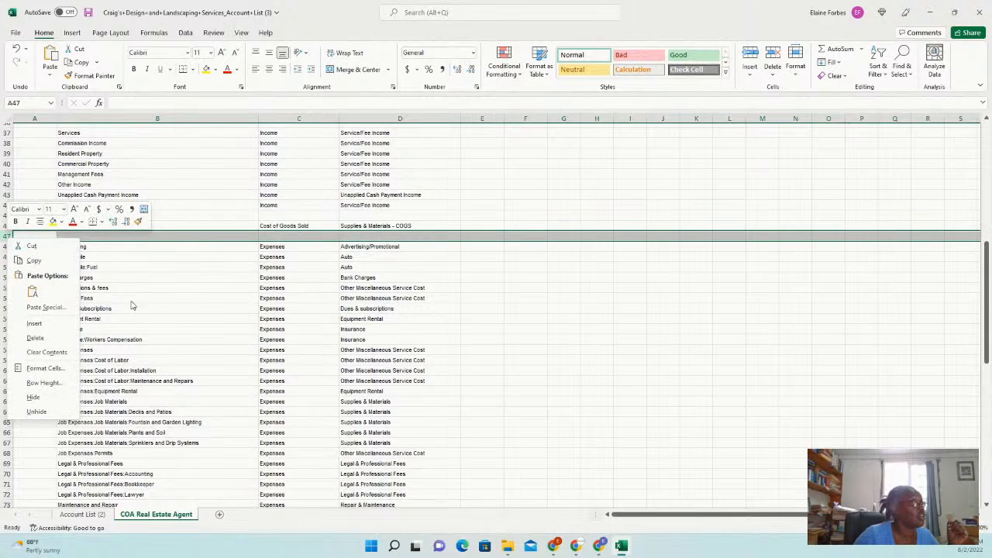
{"action": "left_click", "coordinate": [62, 323]}
Enter 'Cost direct related to Selling Property' in cell B47
{"action": "left_click", "coordinate": [122, 236]}
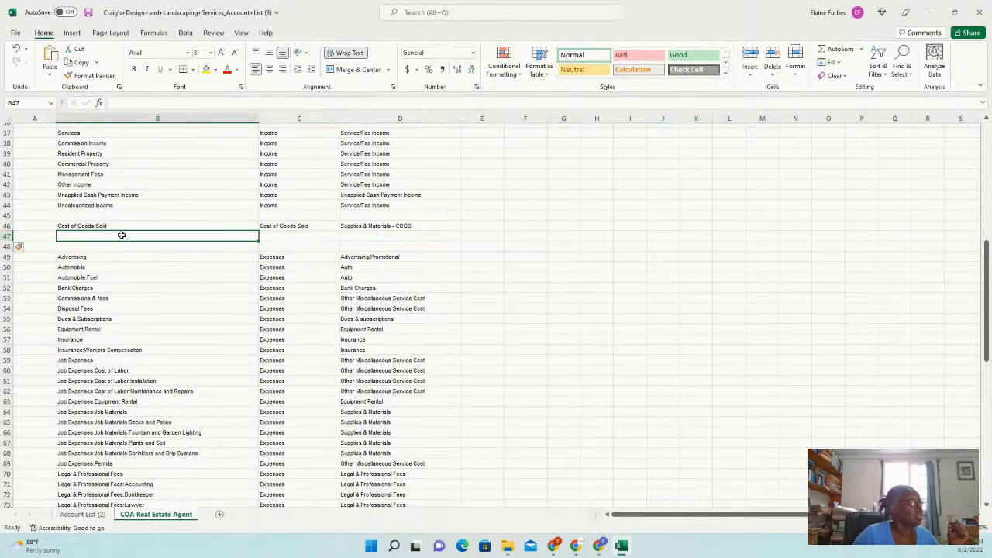
{"action": "type", "text": "C"}
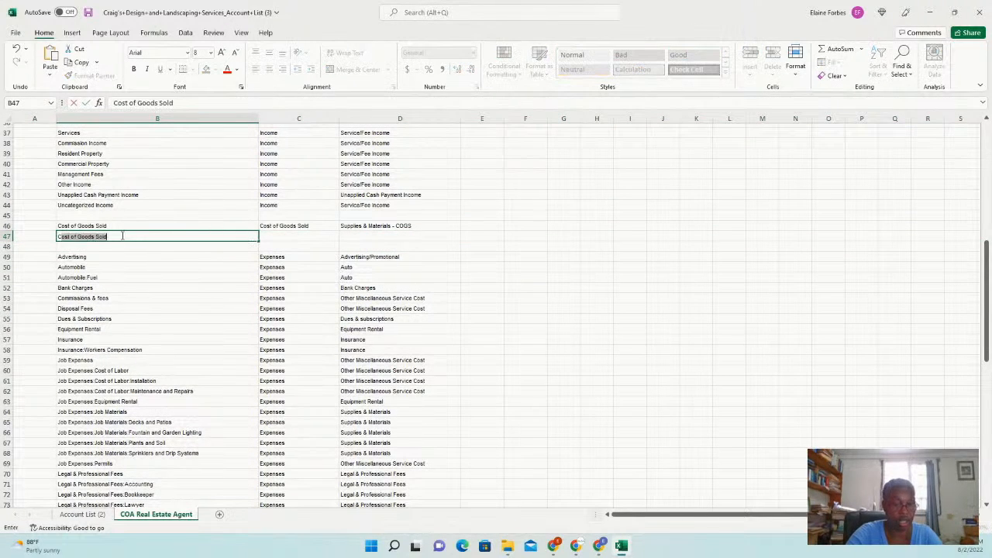
{"action": "type", "text": "ost direct"}
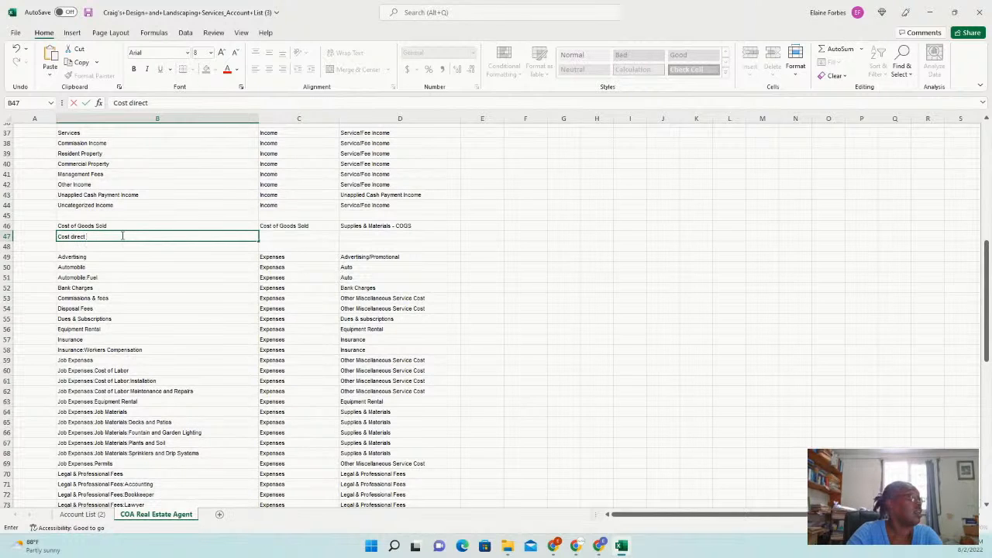
{"action": "type", "text": " related"}
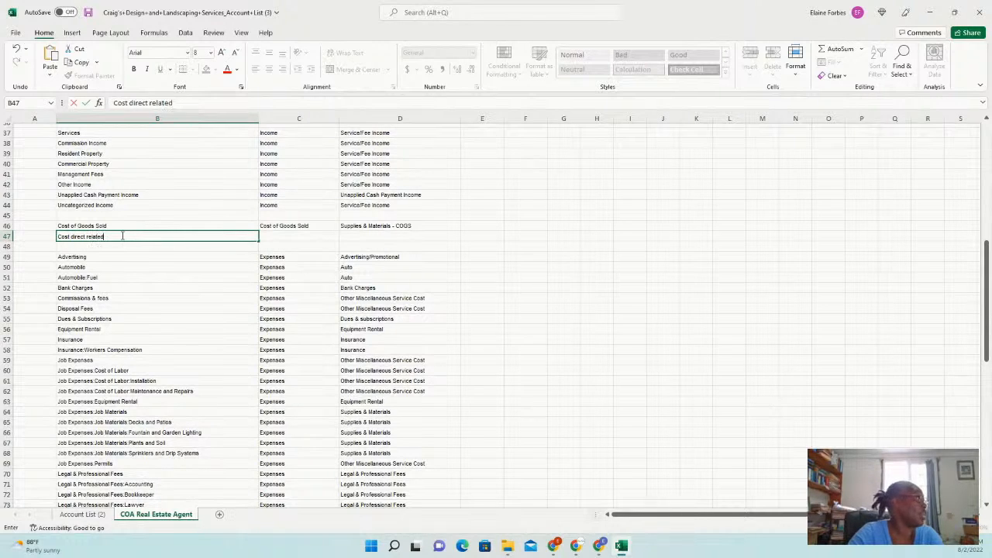
{"action": "type", "text": " to Selling Propert"}
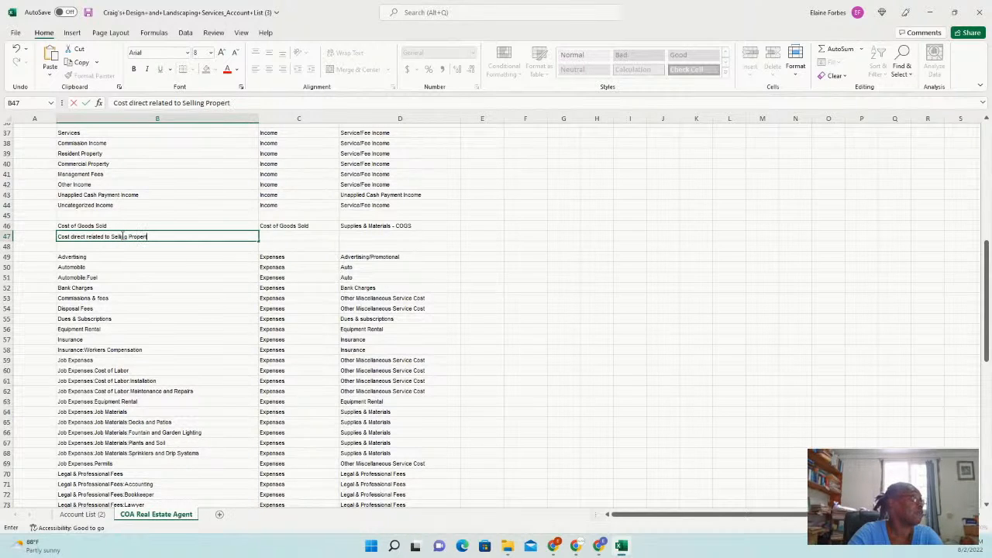
{"action": "type", "text": "y"}
{"action": "right_click", "coordinate": [122, 236]}
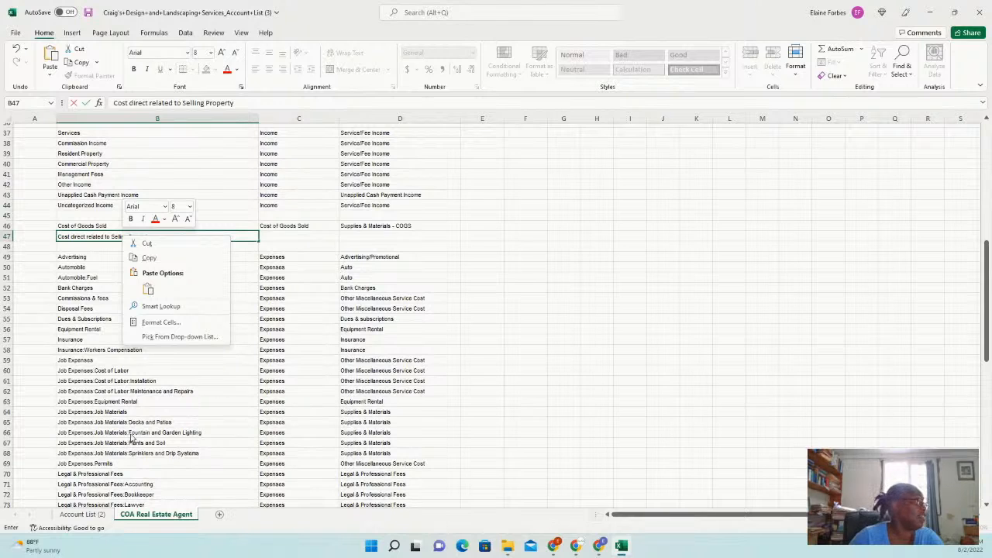
{"action": "left_click", "coordinate": [621, 281]}
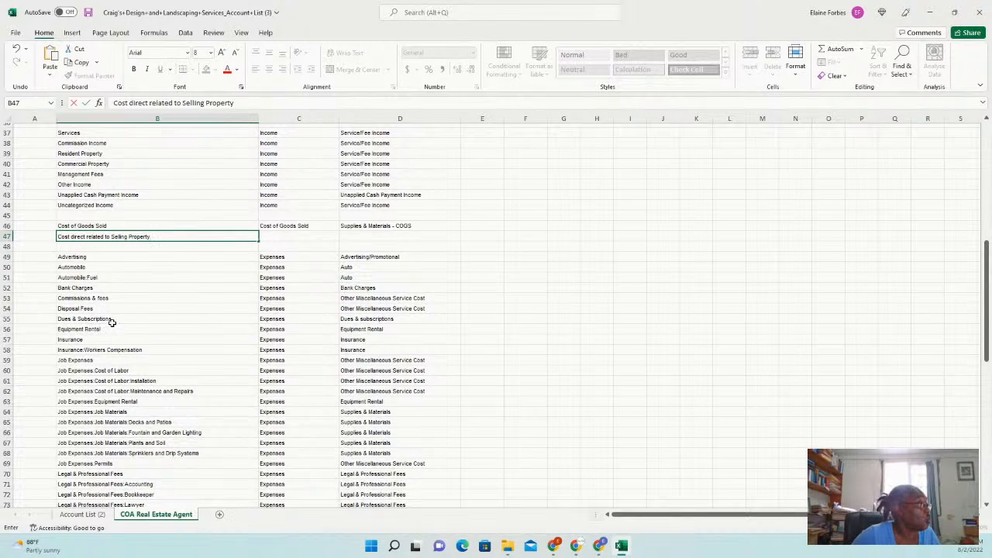
Delete the Equipment Rental row, then select the Job Expenses rows 58–67
{"action": "left_click", "coordinate": [6, 330]}
{"action": "right_click", "coordinate": [134, 329]}
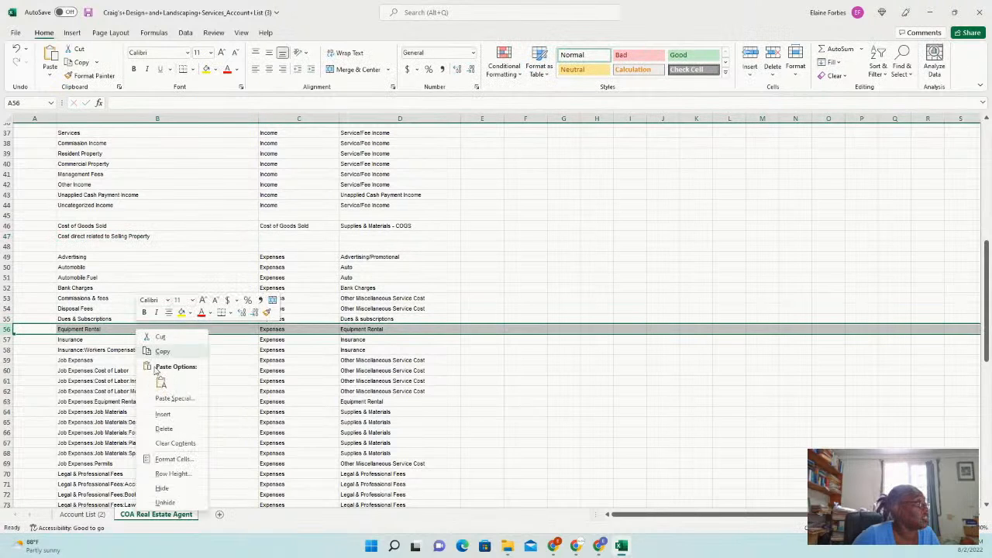
{"action": "left_click", "coordinate": [180, 428]}
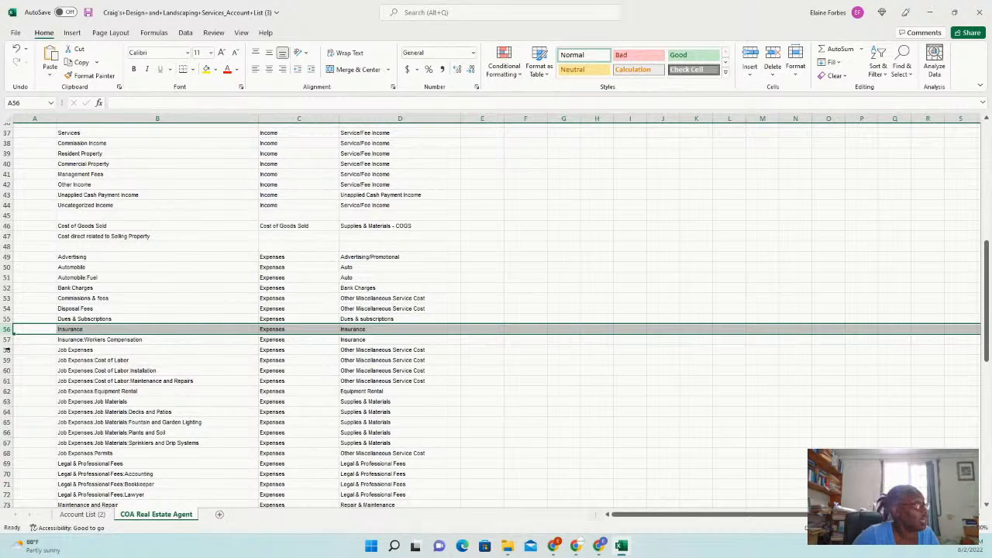
{"action": "left_click_drag", "start_coordinate": [5, 350], "coordinate": [19, 443]}
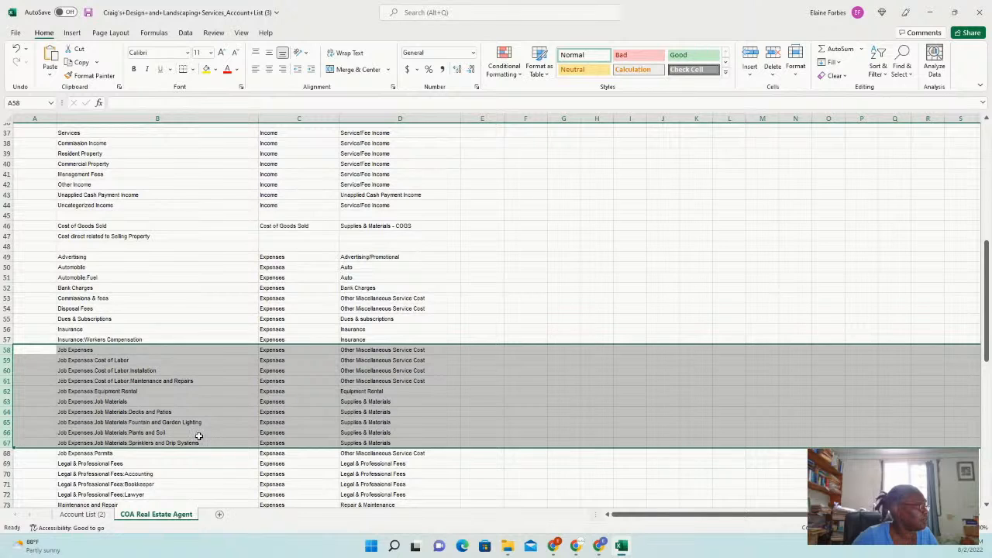
Delete rows 58–67, Job Expenses through Sprinklers and Drip Systems
{"action": "right_click", "coordinate": [140, 392]}
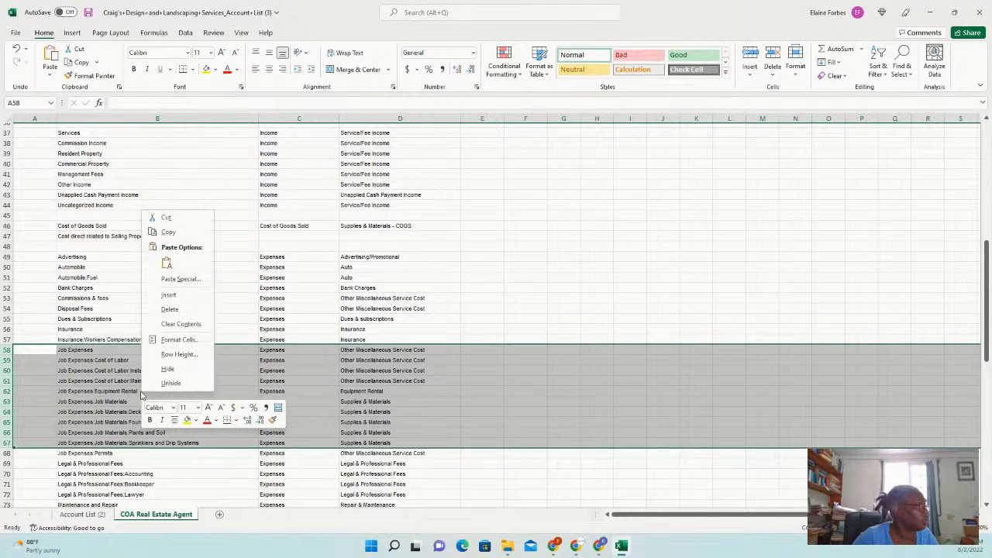
{"action": "left_click", "coordinate": [169, 310]}
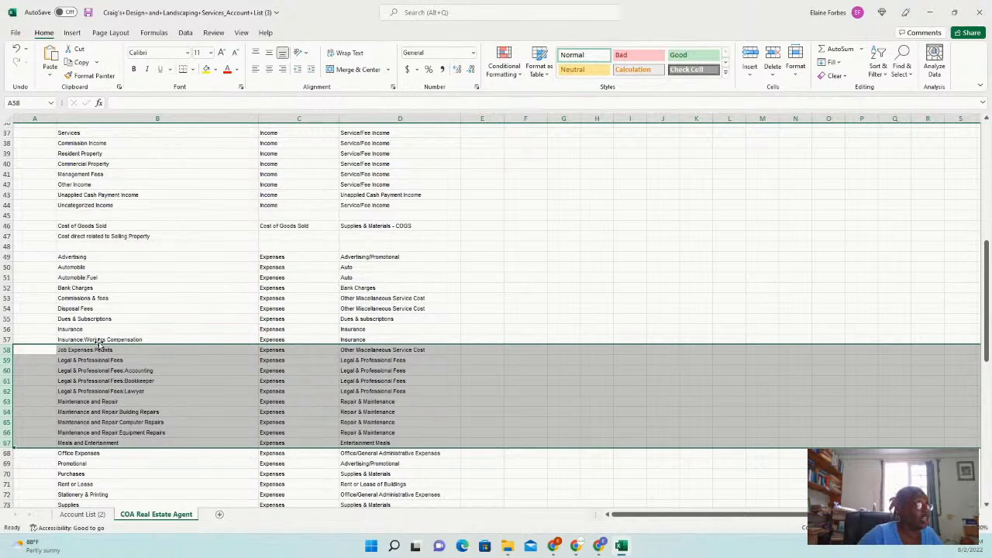
{"action": "left_click", "coordinate": [143, 361]}
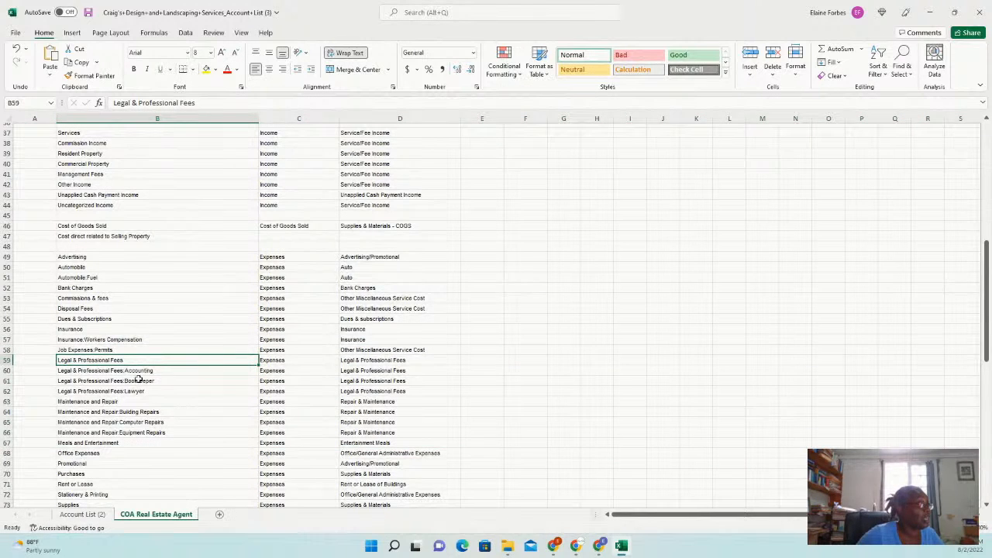
Delete the Legal & Professional Fees:Accounting cell, shifting cells up so Bookkeeper takes row 60
{"action": "left_click", "coordinate": [161, 372]}
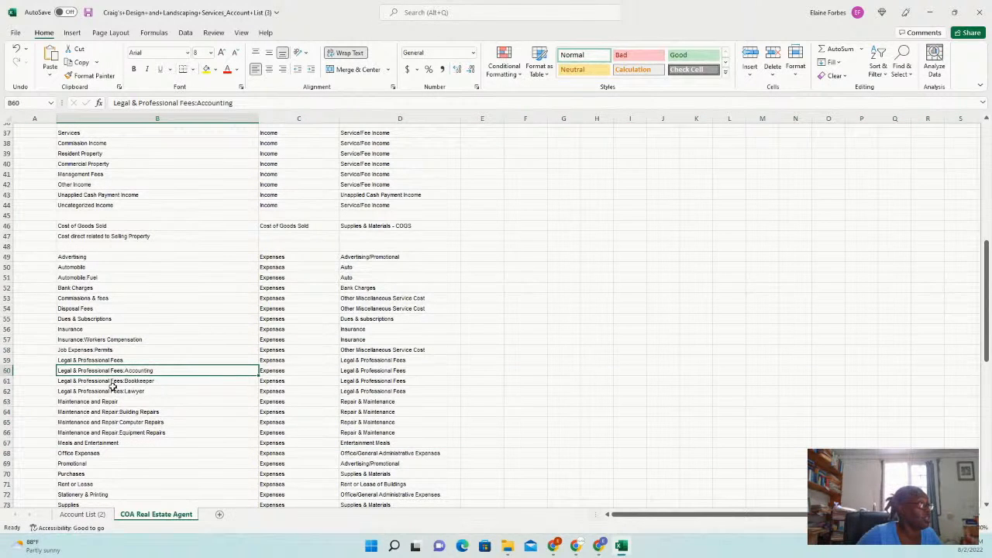
{"action": "right_click", "coordinate": [22, 372]}
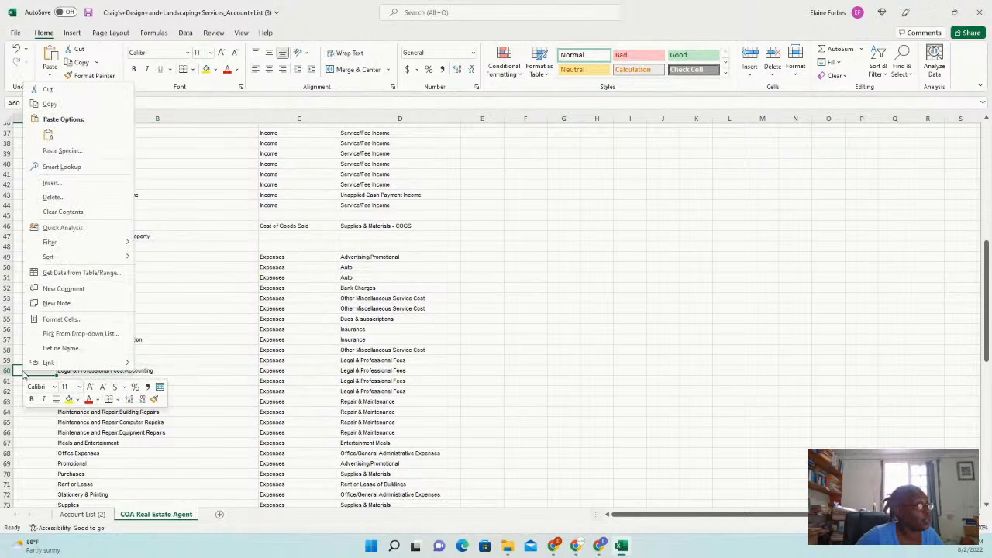
{"action": "left_click", "coordinate": [80, 198]}
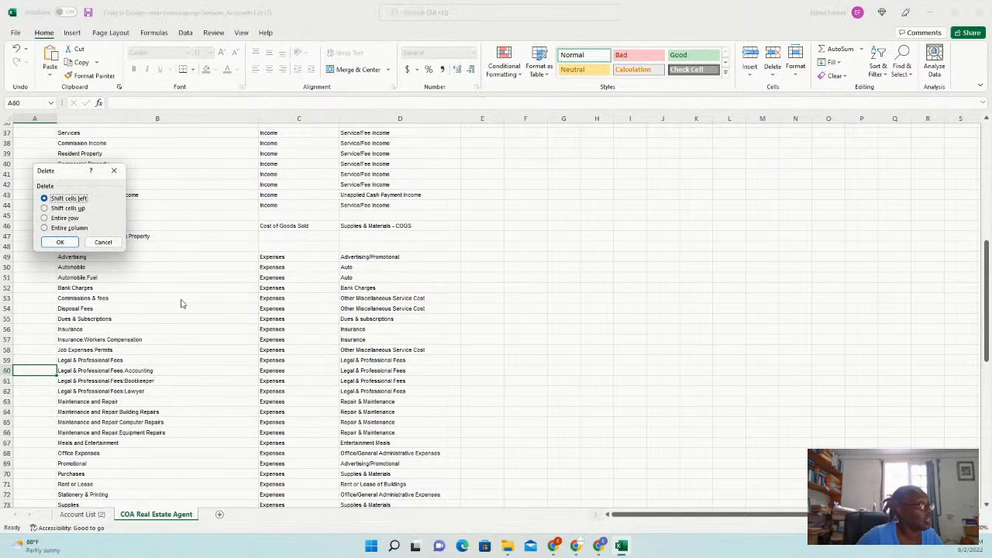
{"action": "left_click", "coordinate": [71, 241]}
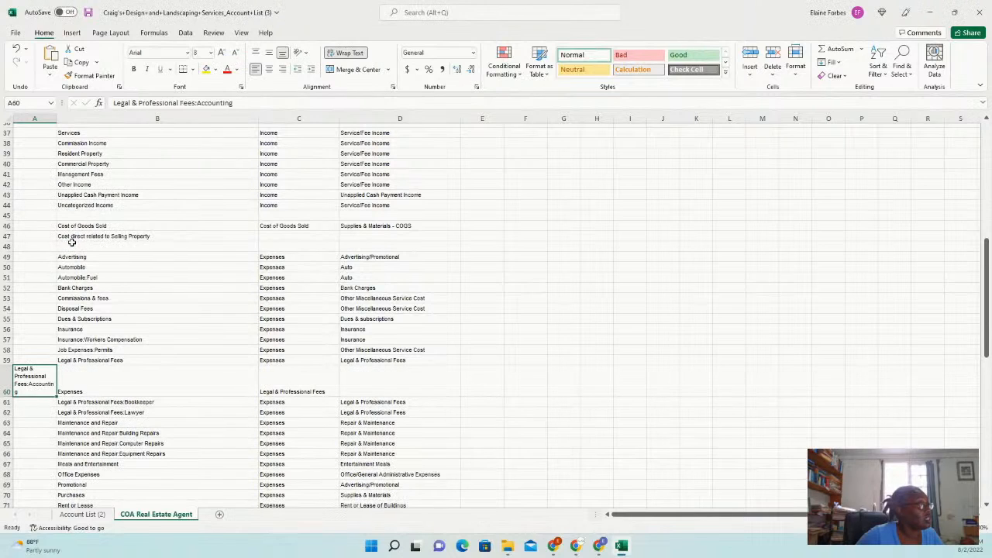
{"action": "left_click", "coordinate": [16, 48]}
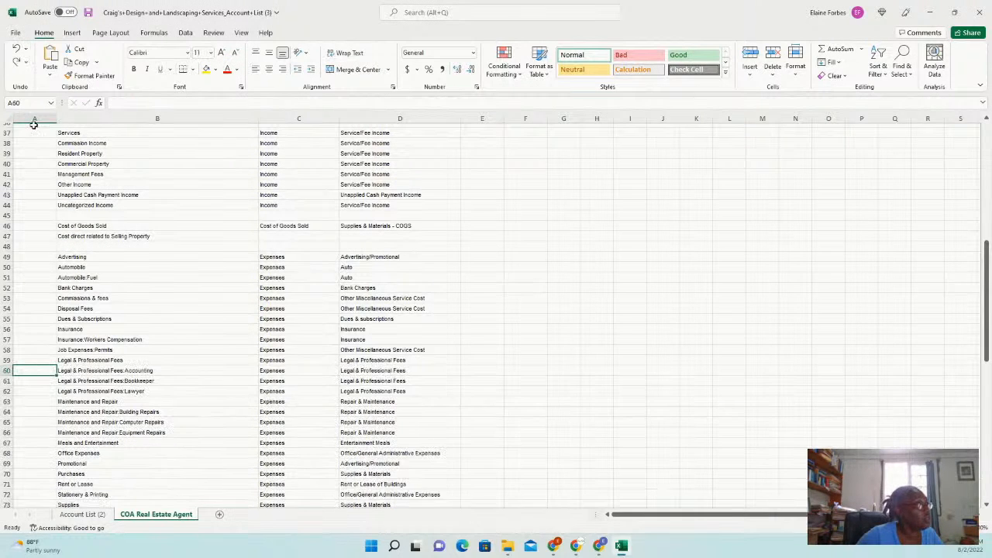
{"action": "right_click", "coordinate": [155, 372]}
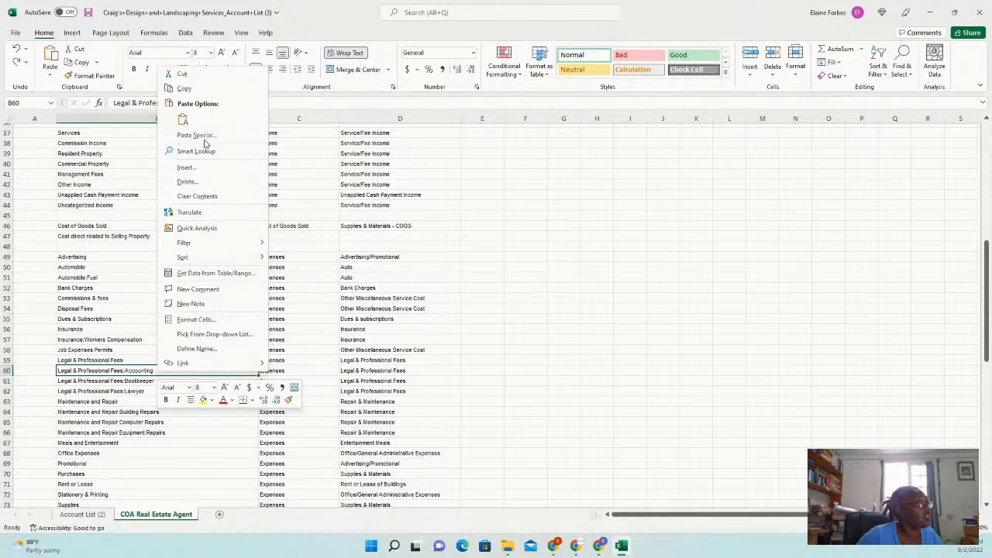
{"action": "left_click", "coordinate": [193, 181]}
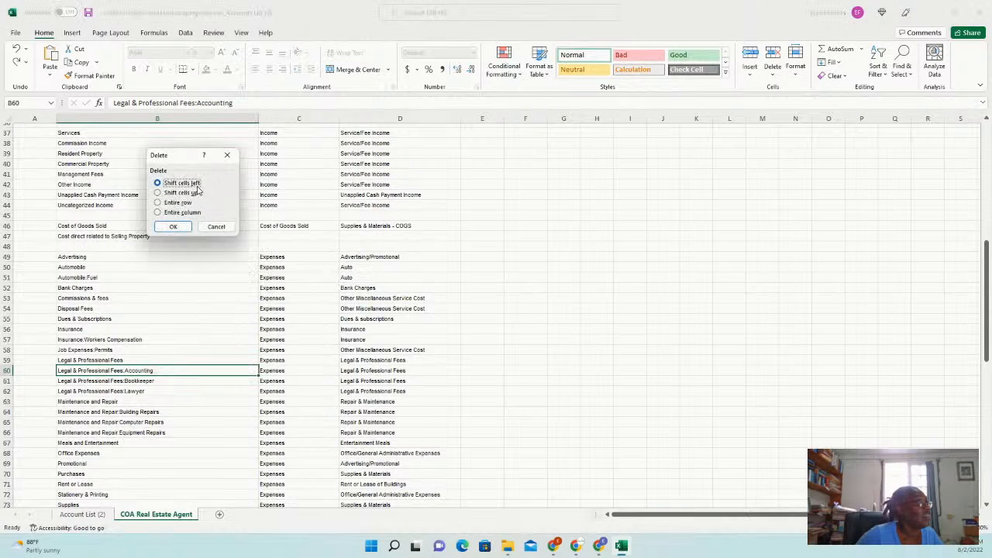
{"action": "left_click", "coordinate": [180, 192]}
{"action": "left_click", "coordinate": [179, 227]}
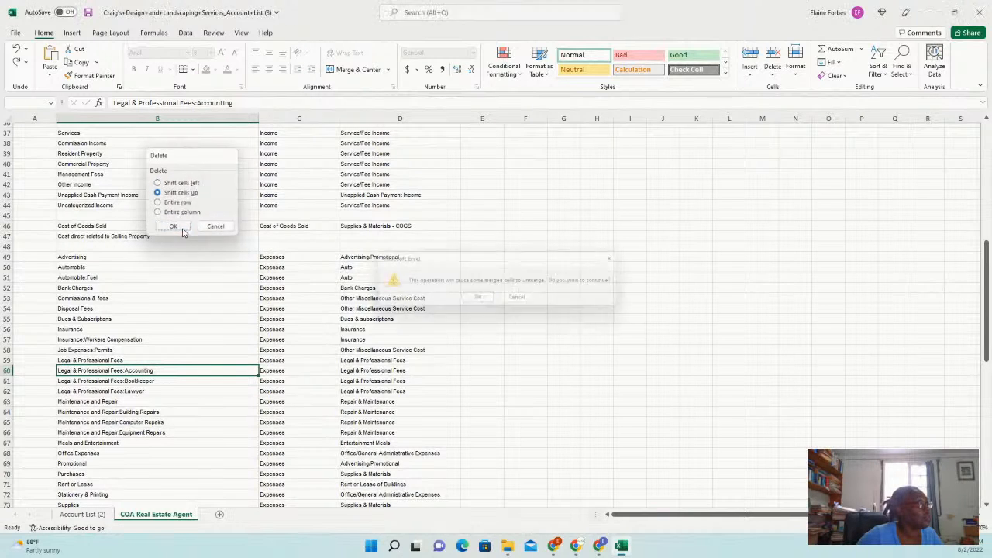
{"action": "left_click", "coordinate": [479, 301]}
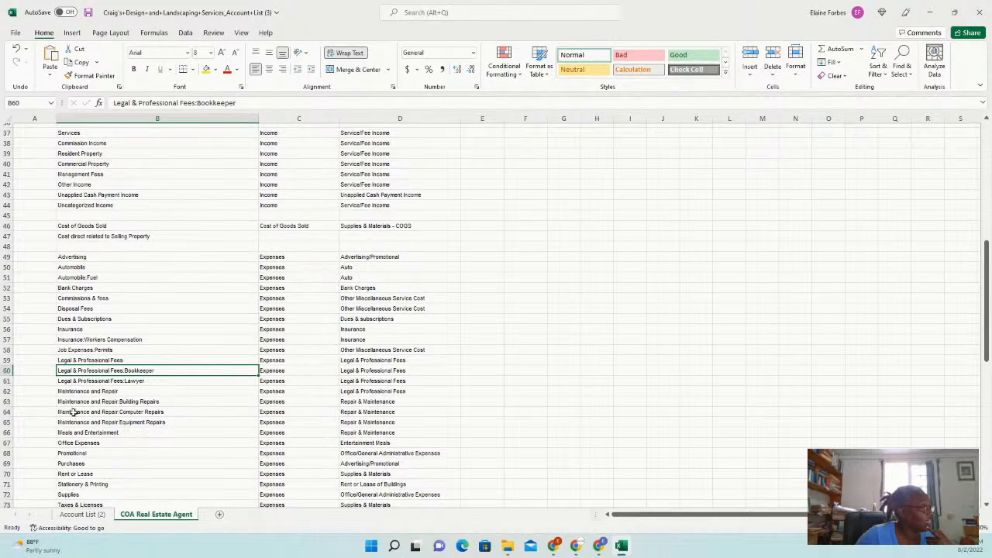
Delete the four Maintenance and Repair rows 62–65
{"action": "left_click", "coordinate": [5, 391]}
{"action": "left_click_drag", "start_coordinate": [5, 390], "coordinate": [8, 425]}
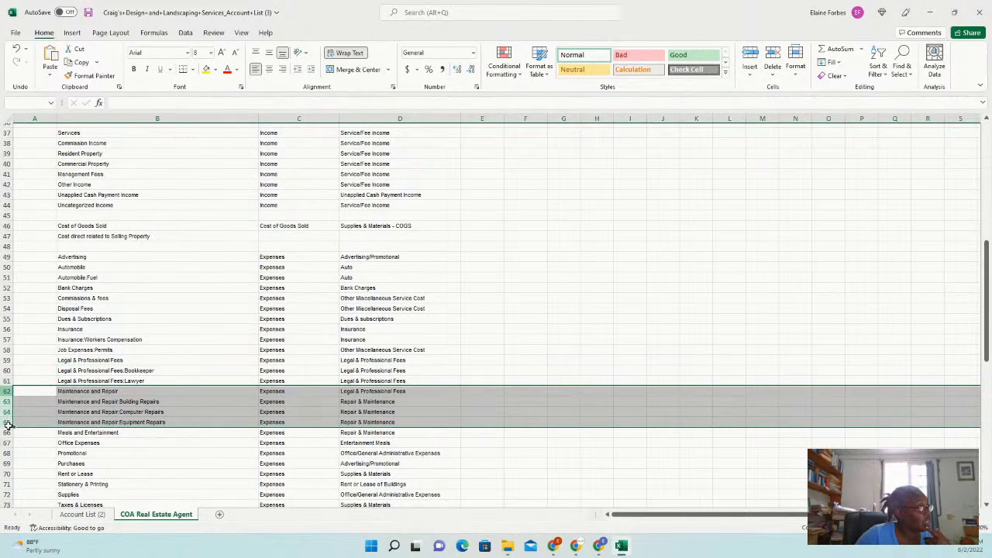
{"action": "right_click", "coordinate": [183, 397]}
{"action": "left_click", "coordinate": [224, 317]}
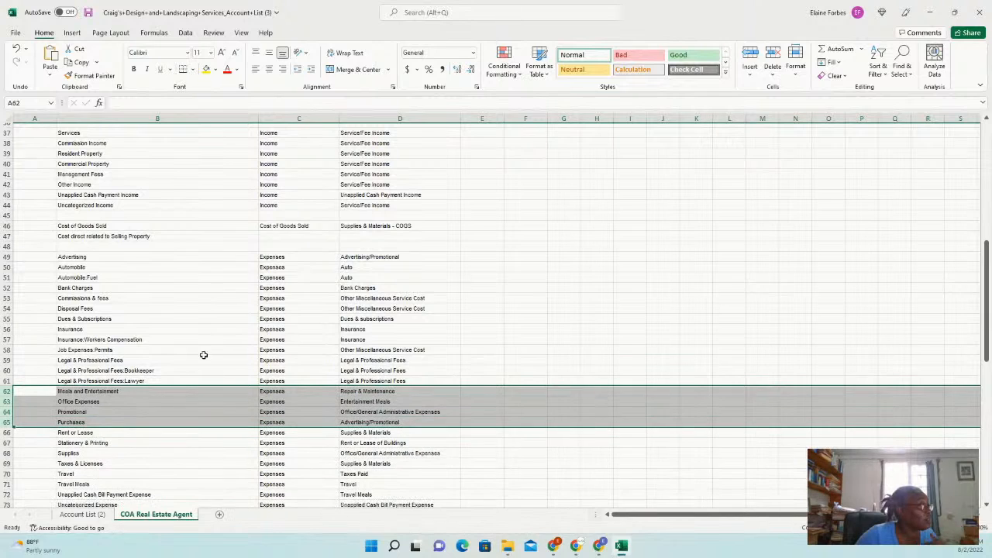
Check Office Expenses, Meals and Entertainment and Promotional, then delete the Purchases row
{"action": "left_click", "coordinate": [126, 403]}
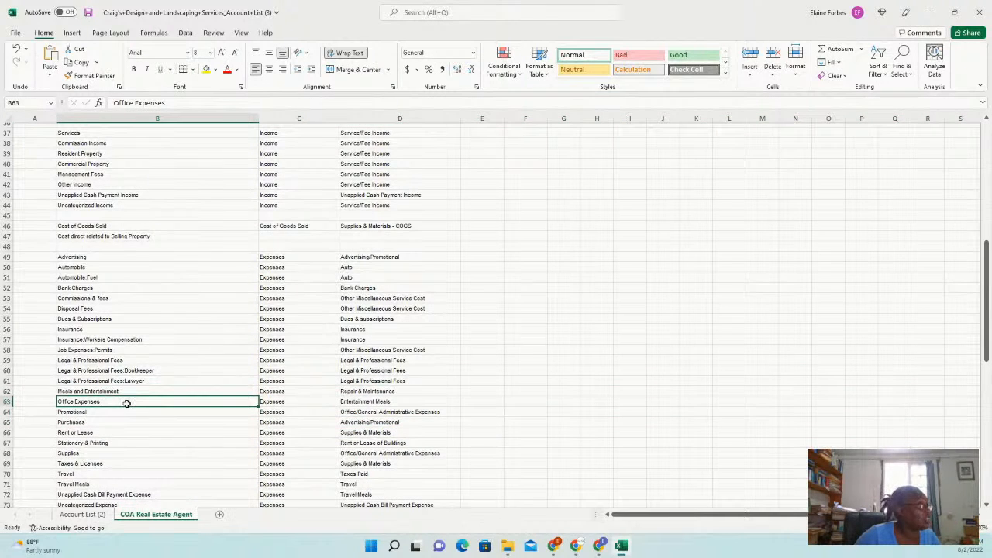
{"action": "left_click", "coordinate": [135, 392]}
{"action": "left_click", "coordinate": [124, 414]}
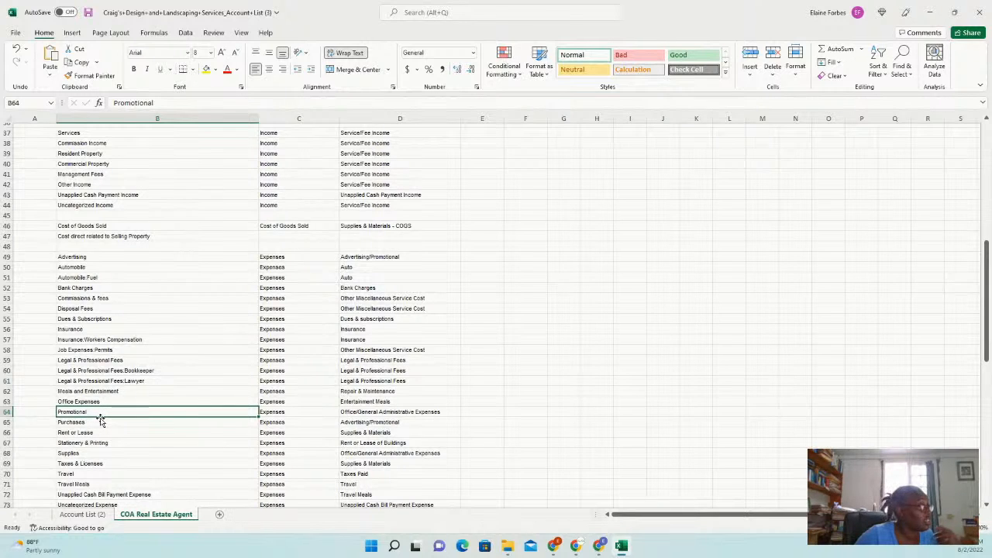
{"action": "left_click", "coordinate": [7, 422]}
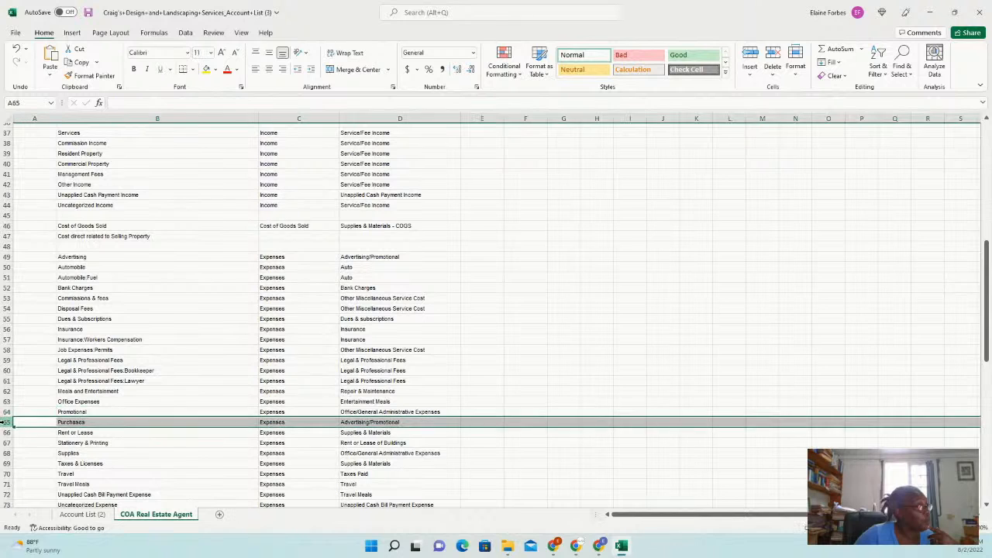
{"action": "right_click", "coordinate": [149, 421]}
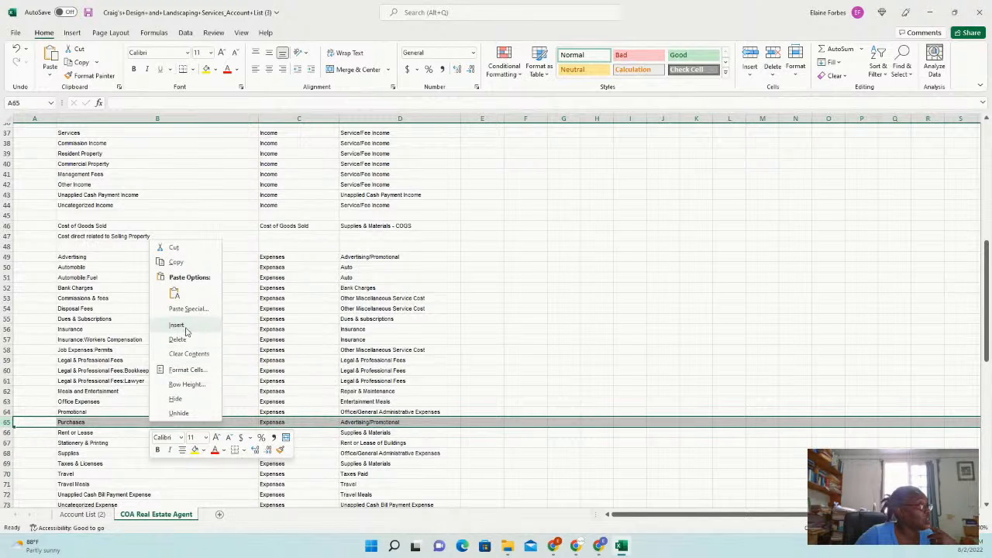
{"action": "left_click", "coordinate": [179, 340]}
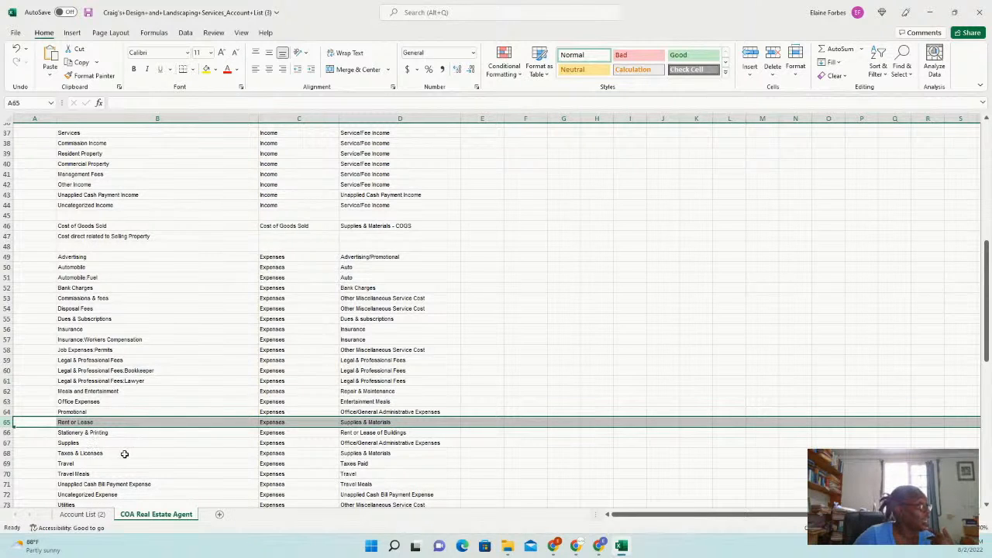
{"action": "scroll", "coordinate": [171, 441], "scroll_direction": "down", "scroll_amount": 3}
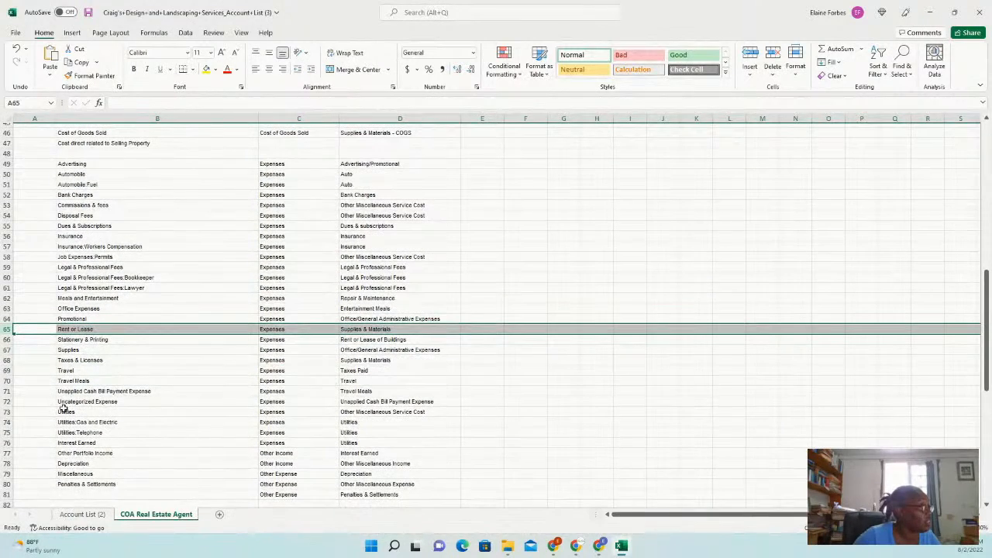
{"action": "left_click", "coordinate": [5, 391]}
Delete the Unapplied Cash Bill Payment Expense row and review Dues, Depreciation and Penalties accounts
{"action": "mouse_move", "coordinate": [5, 394]}
{"action": "left_mouse_down"}
{"action": "mouse_move", "coordinate": [4, 403]}
{"action": "mouse_move", "coordinate": [4, 393]}
{"action": "left_mouse_up"}
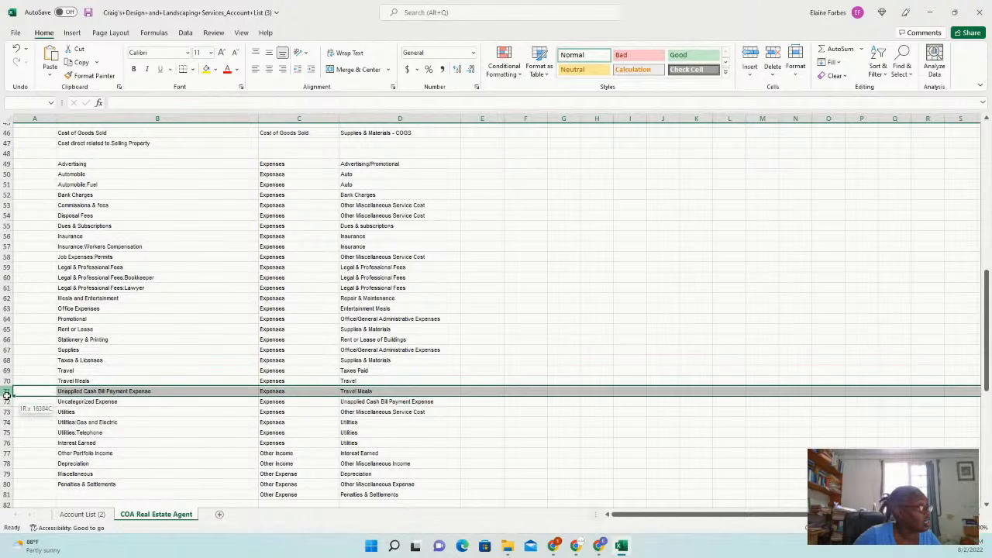
{"action": "right_click", "coordinate": [127, 395]}
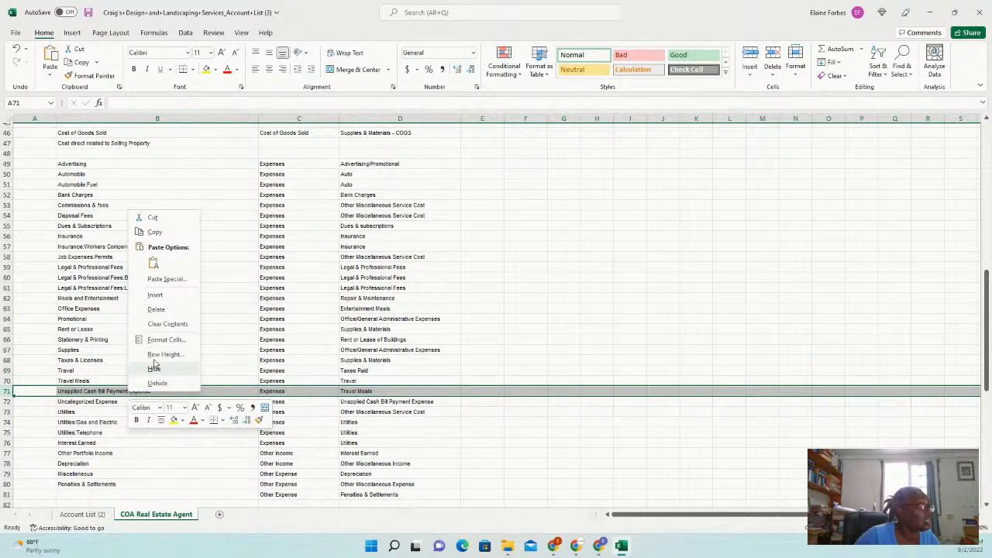
{"action": "left_click", "coordinate": [156, 309]}
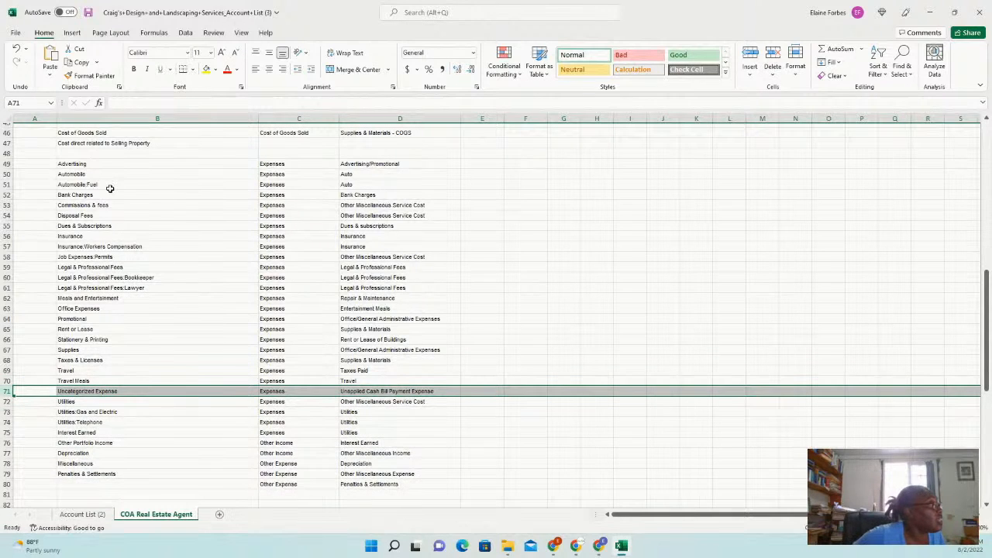
{"action": "left_click", "coordinate": [109, 228]}
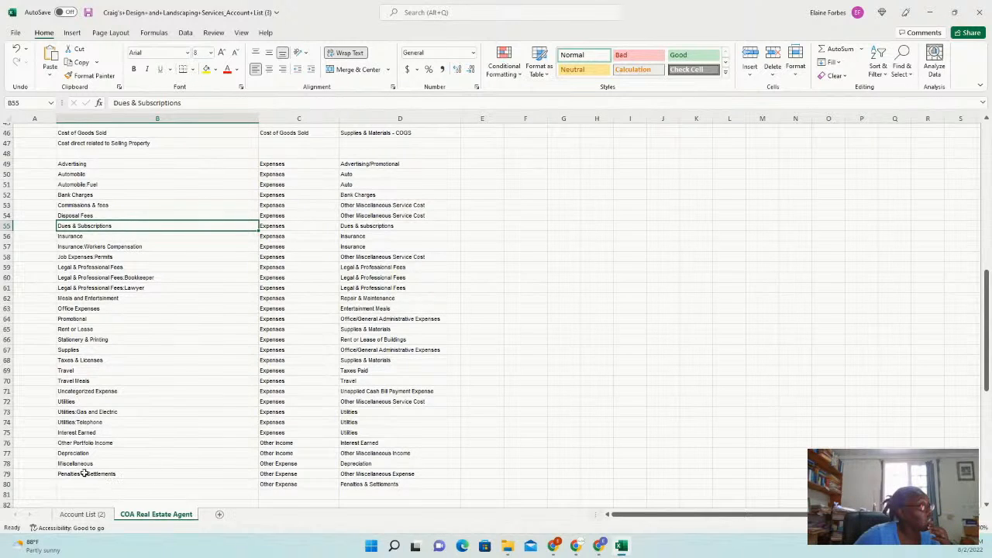
{"action": "left_click", "coordinate": [108, 455]}
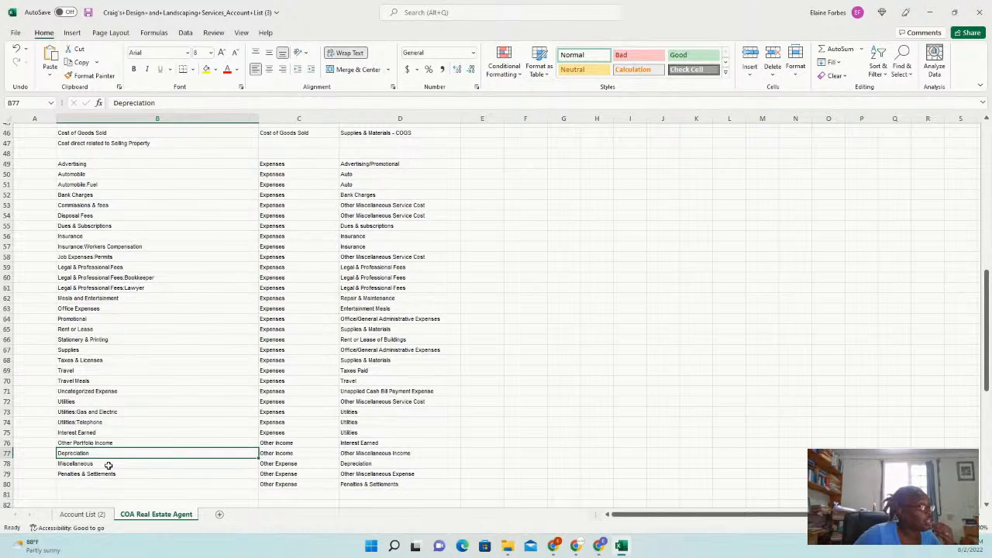
{"action": "left_click", "coordinate": [109, 472]}
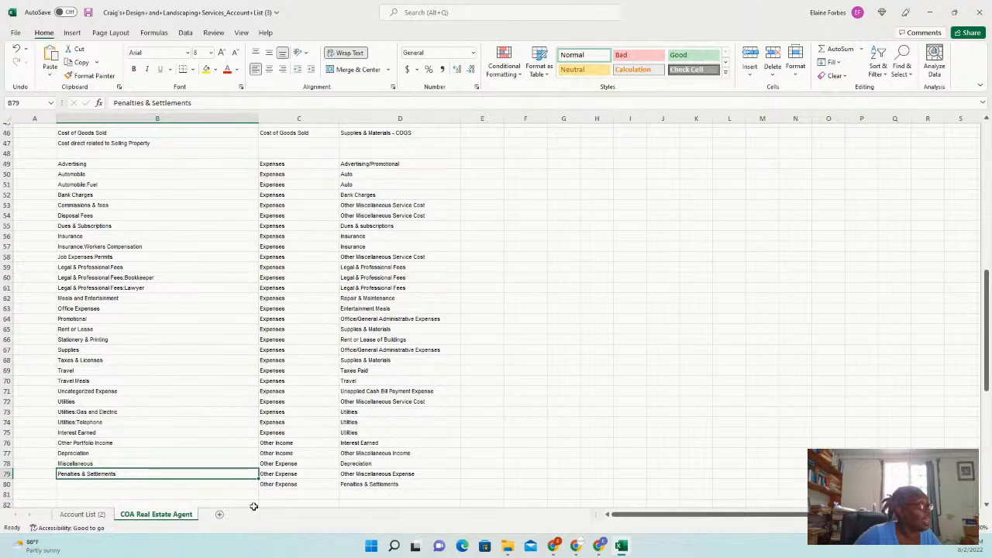
Delete both Penalties & Settlements rows so Miscellaneous is the last account
{"action": "right_click", "coordinate": [6, 477]}
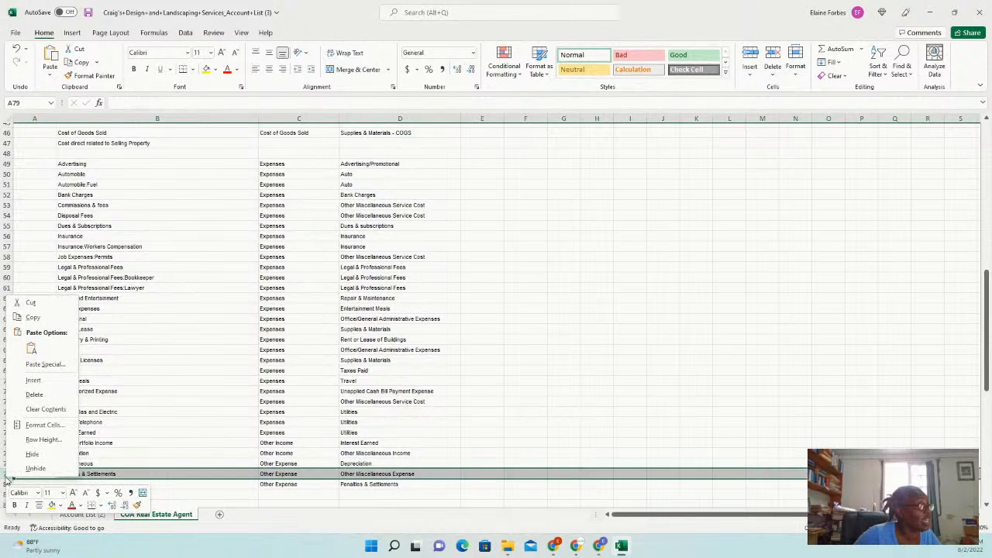
{"action": "left_click", "coordinate": [39, 395]}
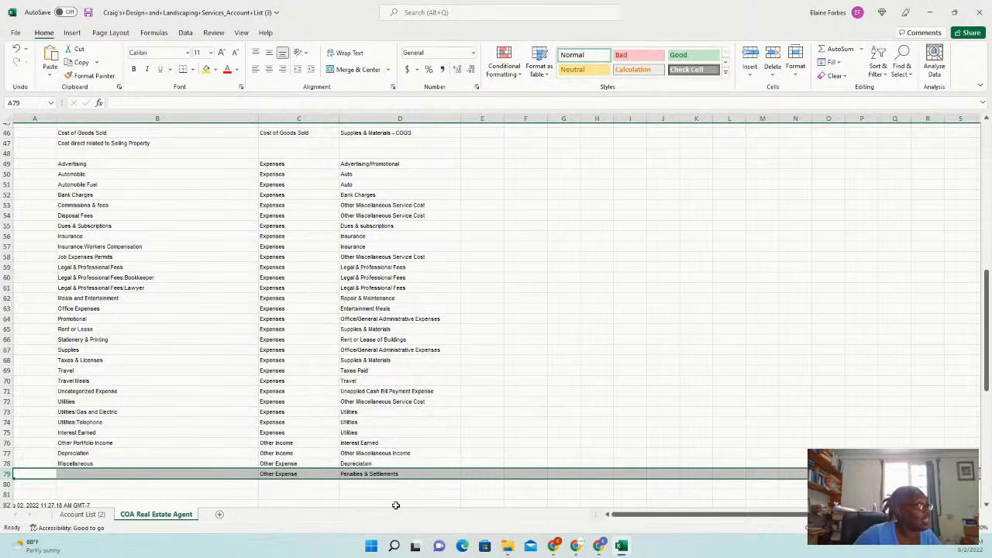
{"action": "left_click_drag", "start_coordinate": [18, 479], "coordinate": [32, 474]}
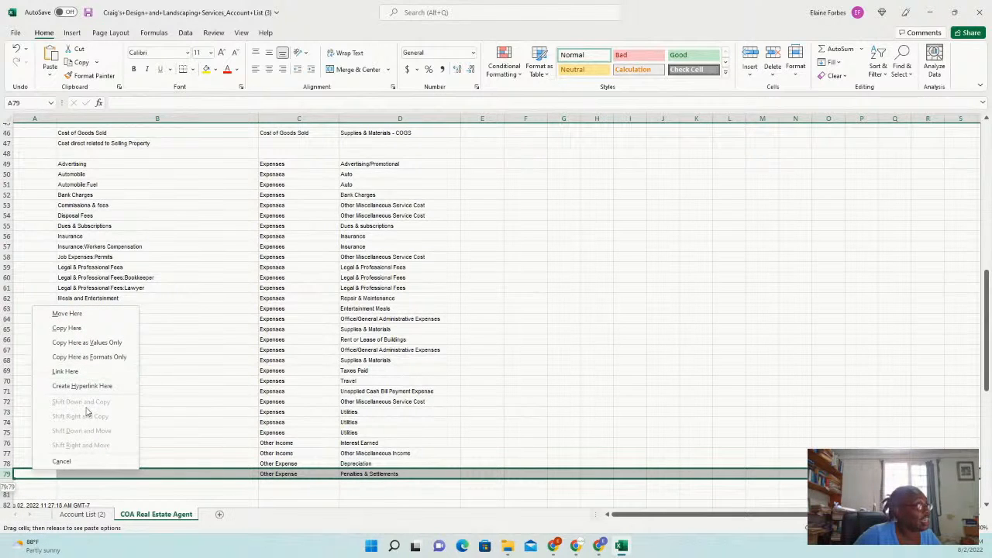
{"action": "left_click", "coordinate": [475, 476]}
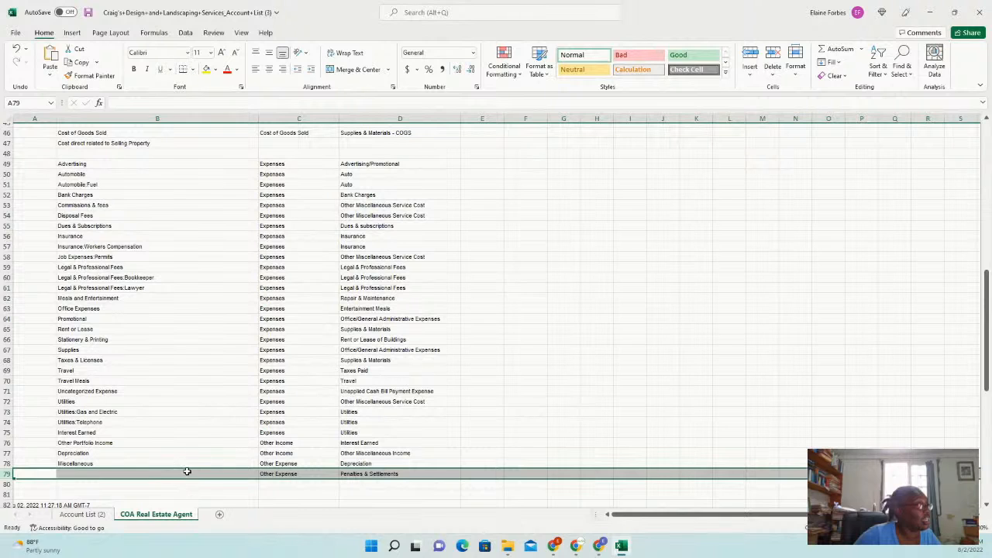
{"action": "right_click", "coordinate": [186, 475]}
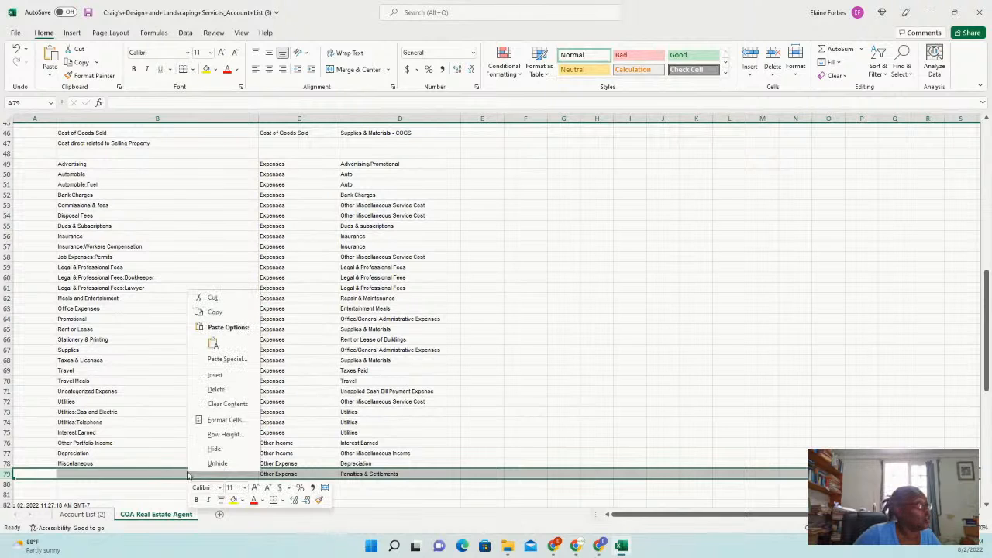
{"action": "left_click", "coordinate": [216, 390]}
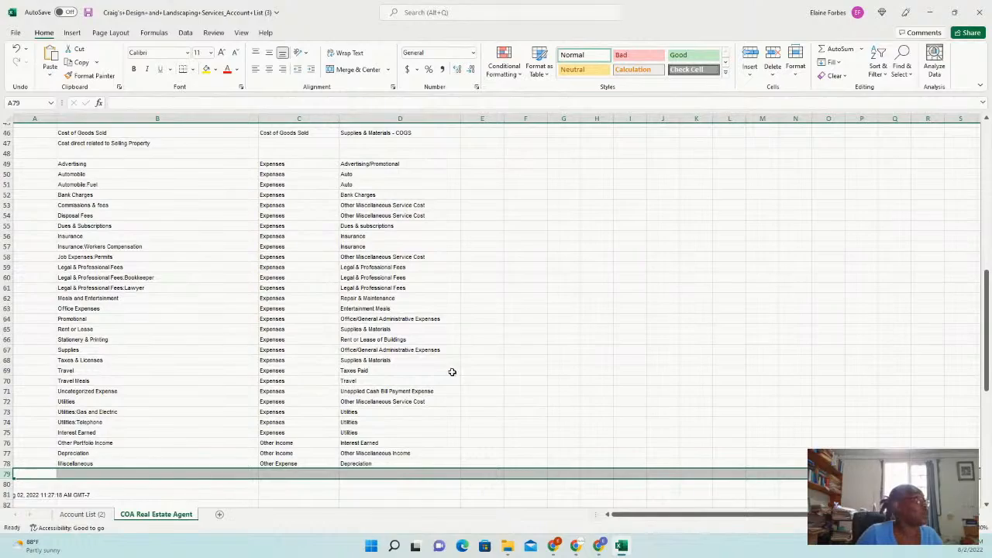
{"action": "scroll", "coordinate": [176, 417], "scroll_direction": "up", "scroll_amount": 3}
{"action": "scroll", "coordinate": [177, 418], "scroll_direction": "up", "scroll_amount": 9}
{"action": "scroll", "coordinate": [177, 418], "scroll_direction": "up", "scroll_amount": 3}
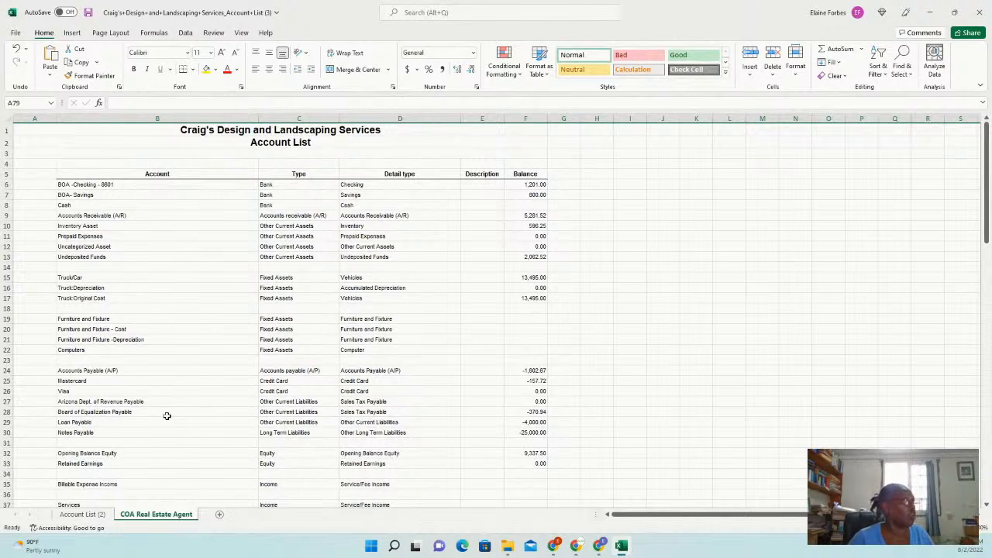
{"action": "scroll", "coordinate": [185, 283], "scroll_direction": "down", "scroll_amount": 5}
{"action": "scroll", "coordinate": [185, 286], "scroll_direction": "down", "scroll_amount": 13}
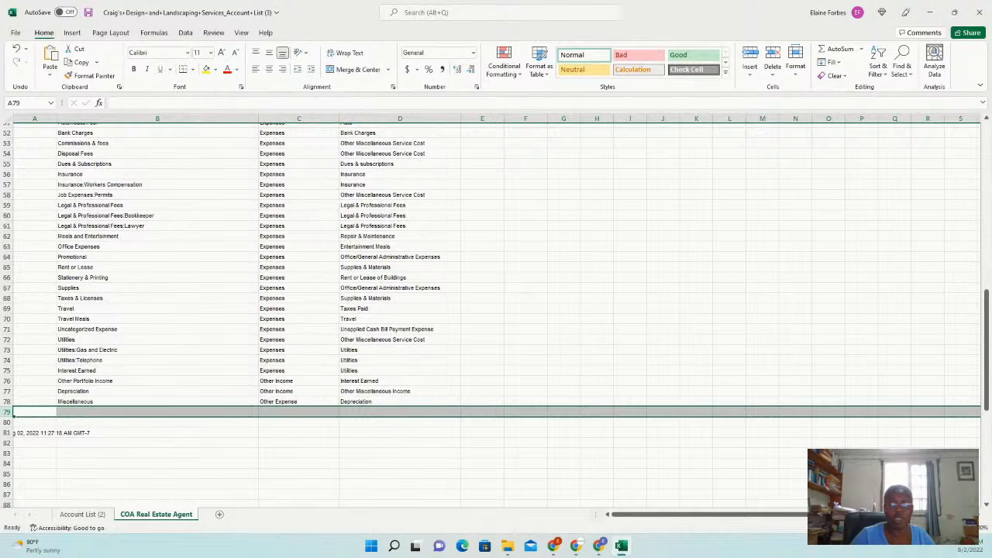
{"action": "key", "text": "alt+Tab"}
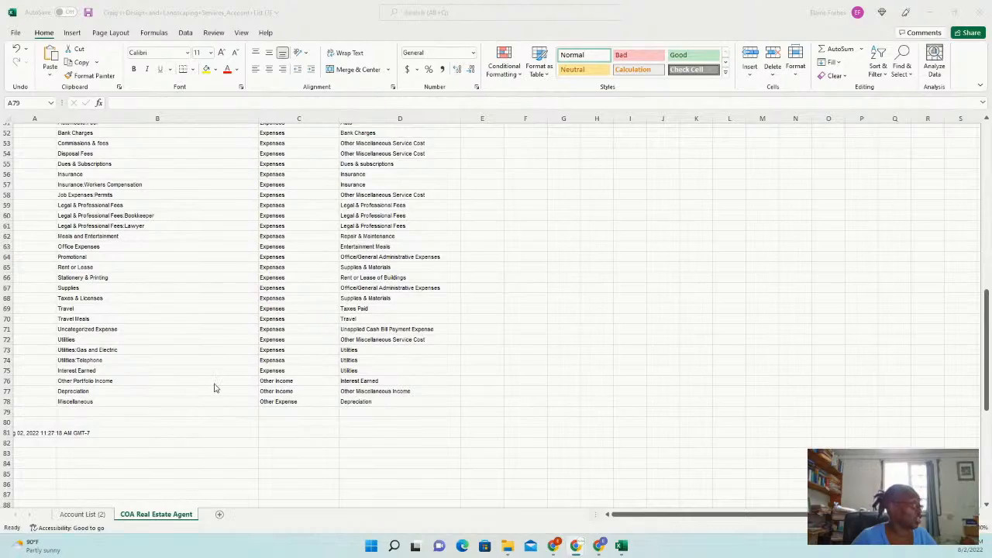
{"action": "scroll", "coordinate": [216, 388], "scroll_direction": "up", "scroll_amount": 1}
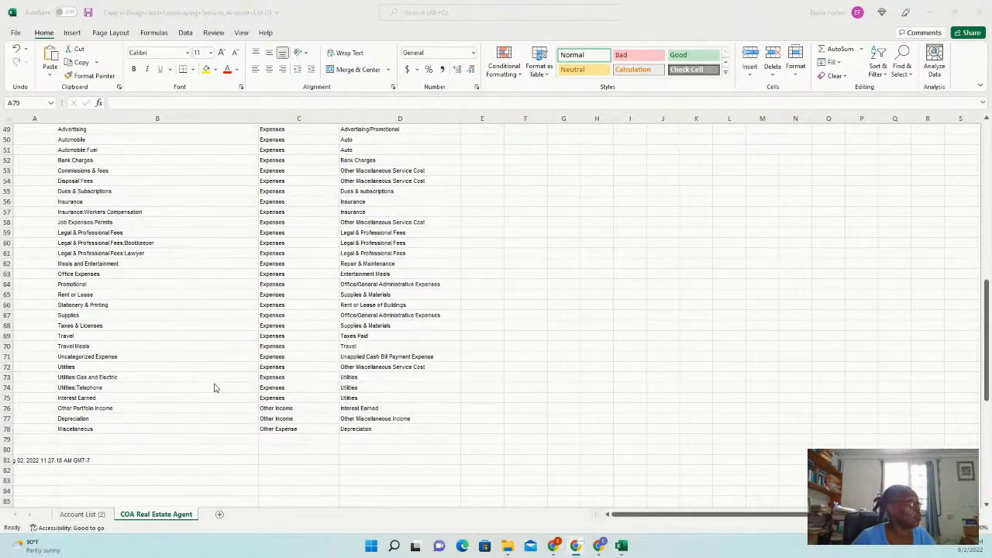
{"action": "scroll", "coordinate": [216, 388], "scroll_direction": "up", "scroll_amount": 6}
{"action": "scroll", "coordinate": [144, 337], "scroll_direction": "down", "scroll_amount": 7}
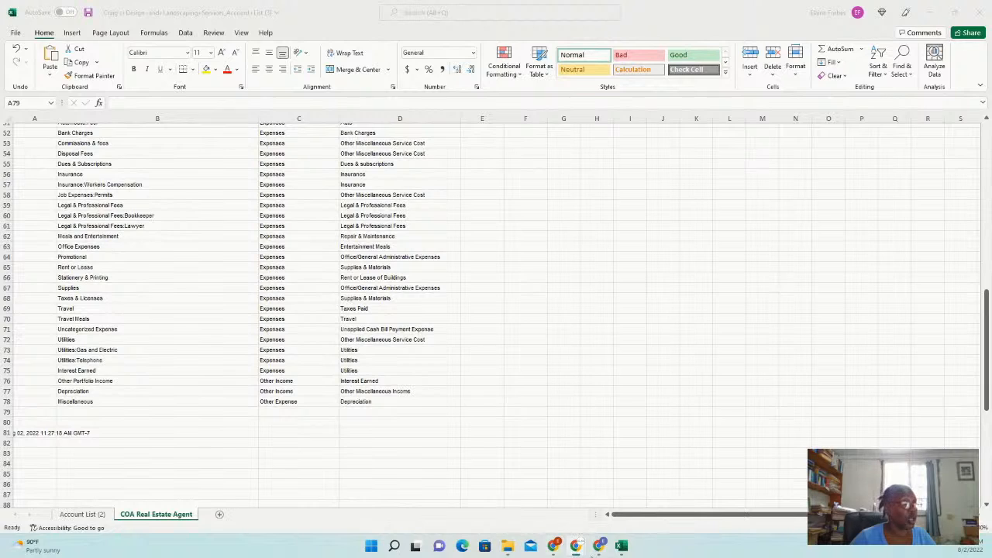
{"action": "left_click", "coordinate": [555, 547]}
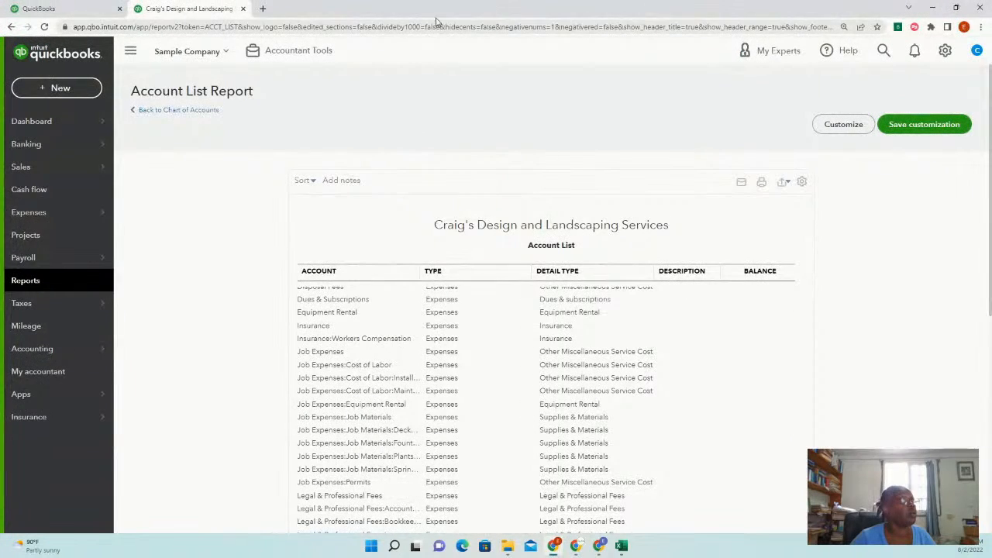
{"action": "left_click_drag", "start_coordinate": [440, 13], "coordinate": [0, 91]}
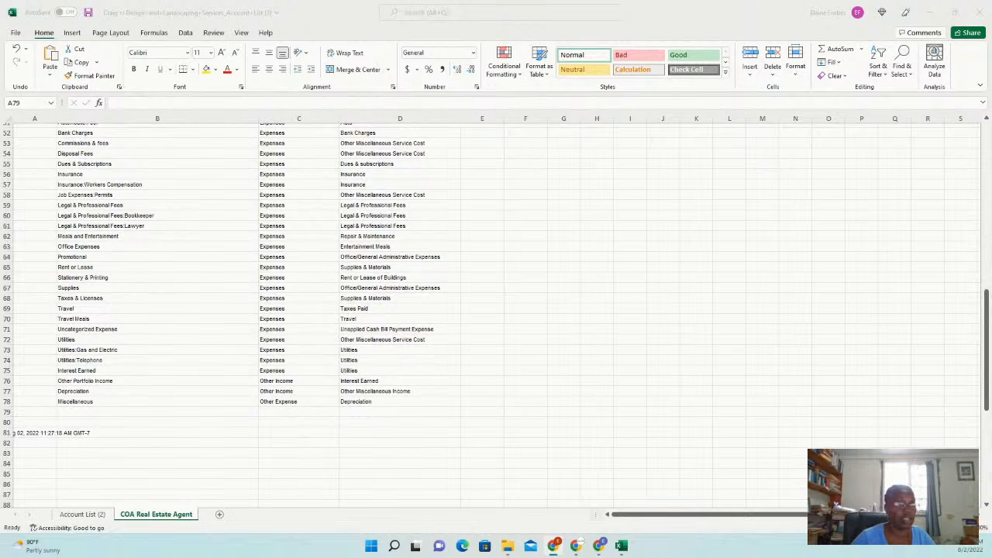
{"action": "scroll", "coordinate": [496, 310], "scroll_direction": "up", "scroll_amount": 4}
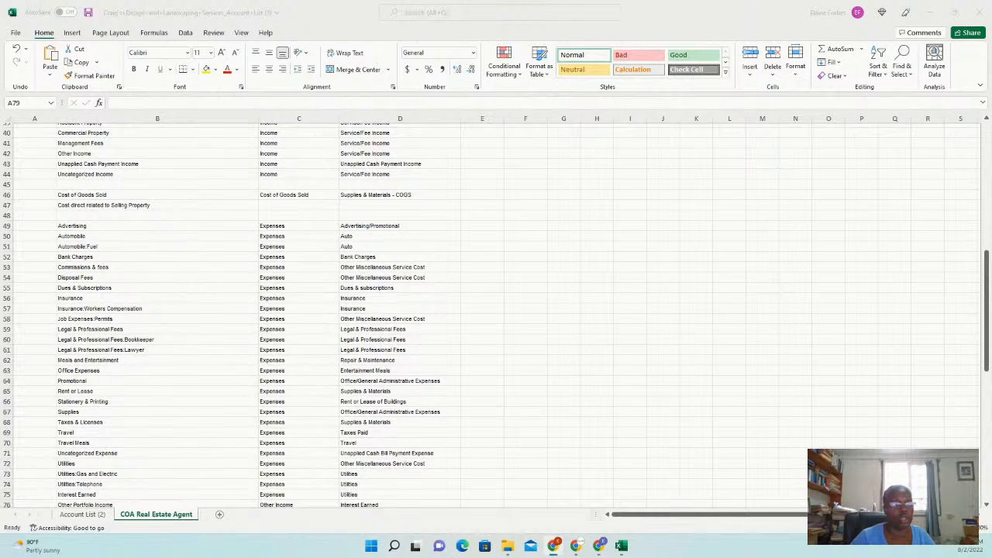
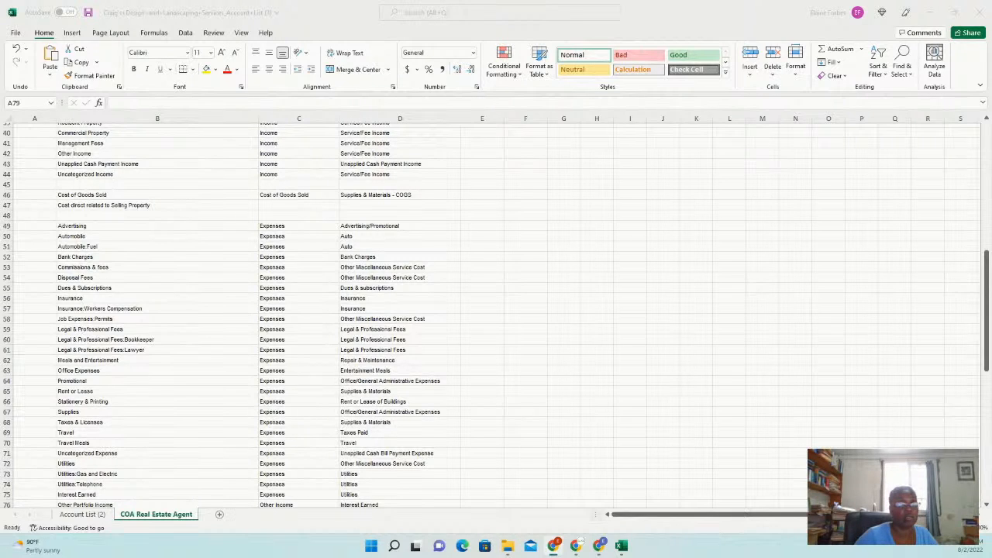
Snap the QuickBooks Chrome window to the left half of the screen
{"action": "left_click_drag", "start_coordinate": [0, 189], "coordinate": [477, 2]}
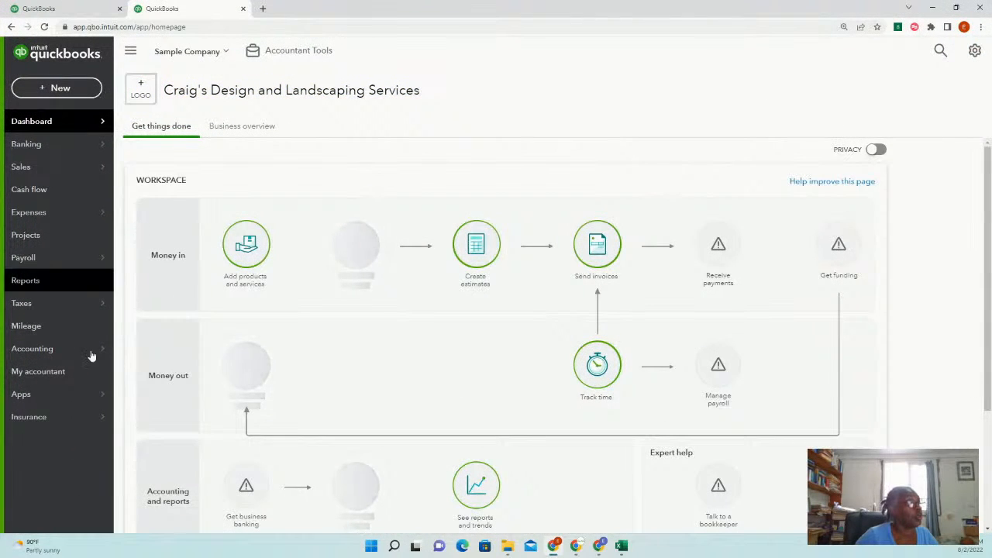
{"action": "mouse_move", "coordinate": [48, 351]}
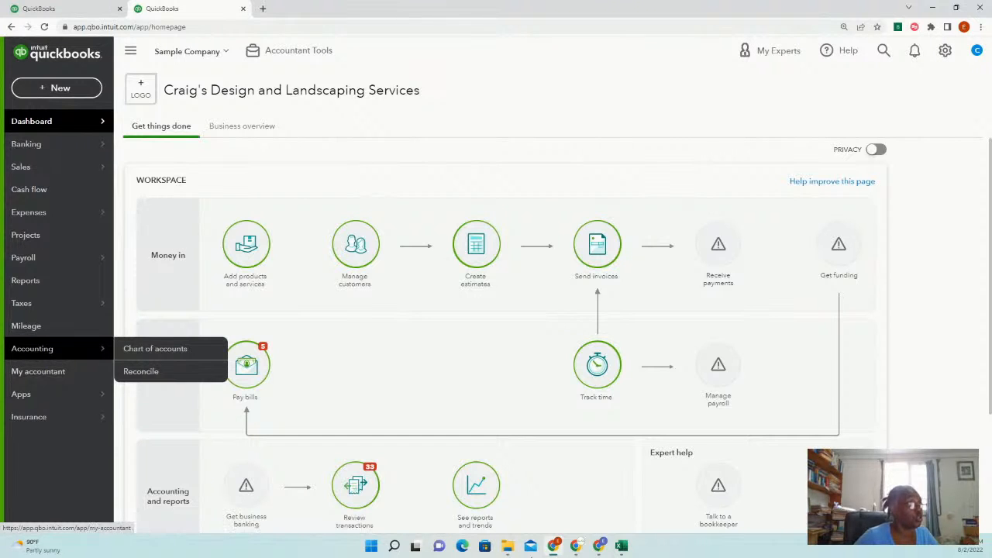
{"action": "mouse_move", "coordinate": [621, 546]}
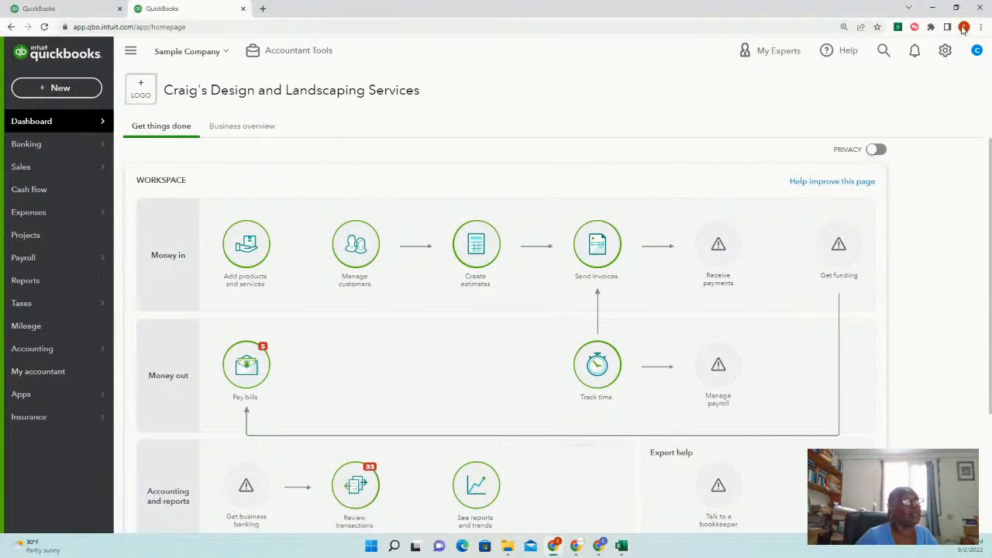
{"action": "mouse_move", "coordinate": [957, 11]}
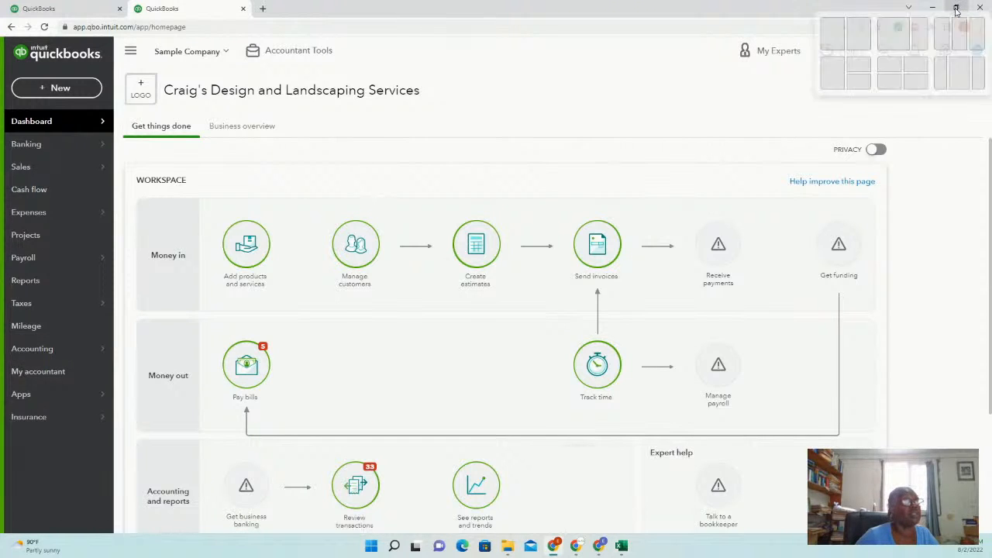
{"action": "left_click", "coordinate": [833, 34]}
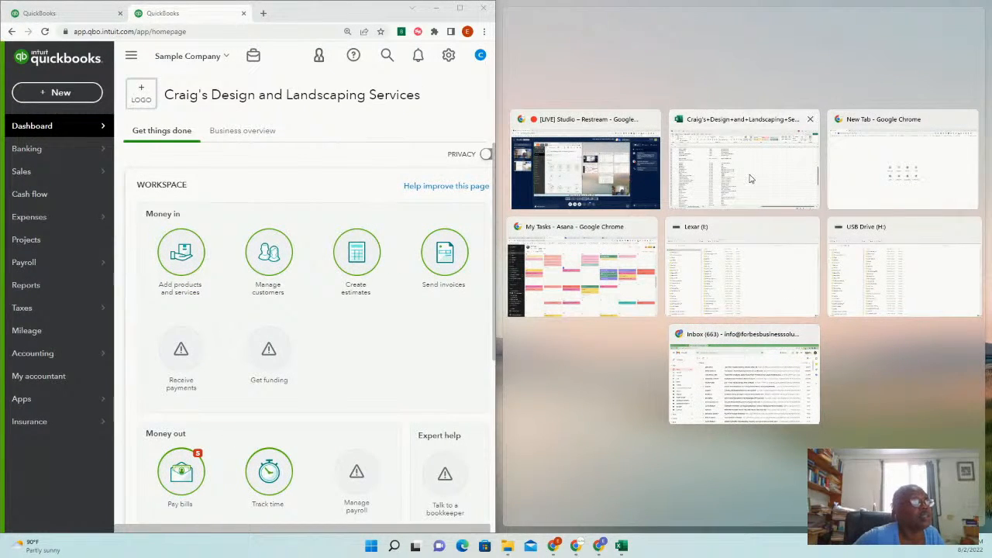
Fill the right half with the Excel account list and go to Chart of accounts
{"action": "left_click", "coordinate": [807, 149]}
{"action": "scroll", "coordinate": [784, 414], "scroll_direction": "up", "scroll_amount": 13}
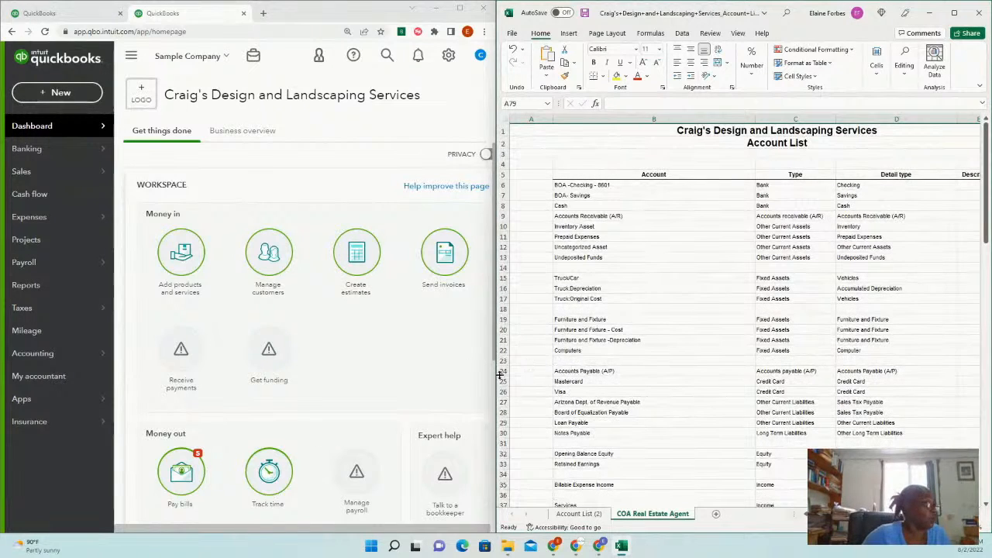
{"action": "scroll", "coordinate": [458, 387], "scroll_direction": "down", "scroll_amount": 2}
{"action": "scroll", "coordinate": [438, 349], "scroll_direction": "up", "scroll_amount": 2}
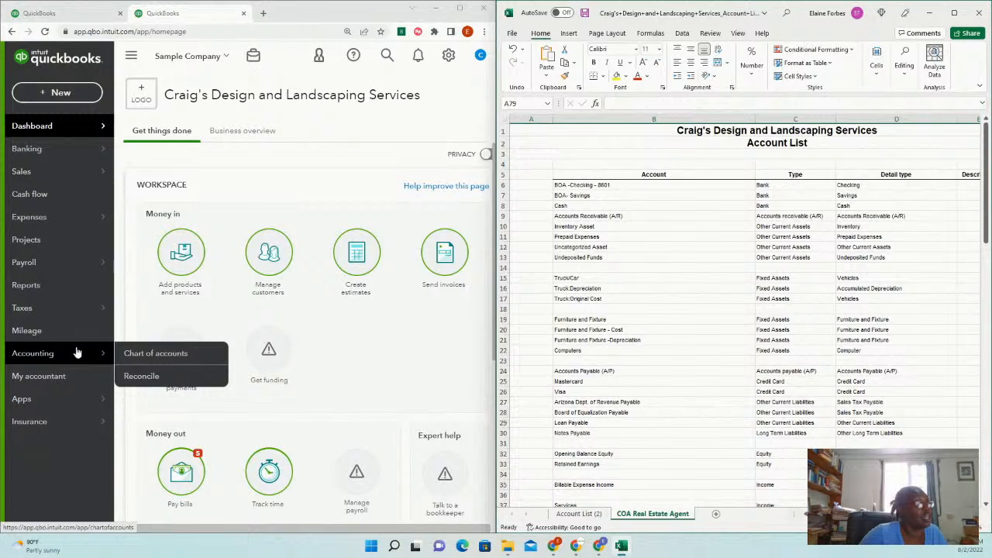
{"action": "left_click", "coordinate": [185, 360]}
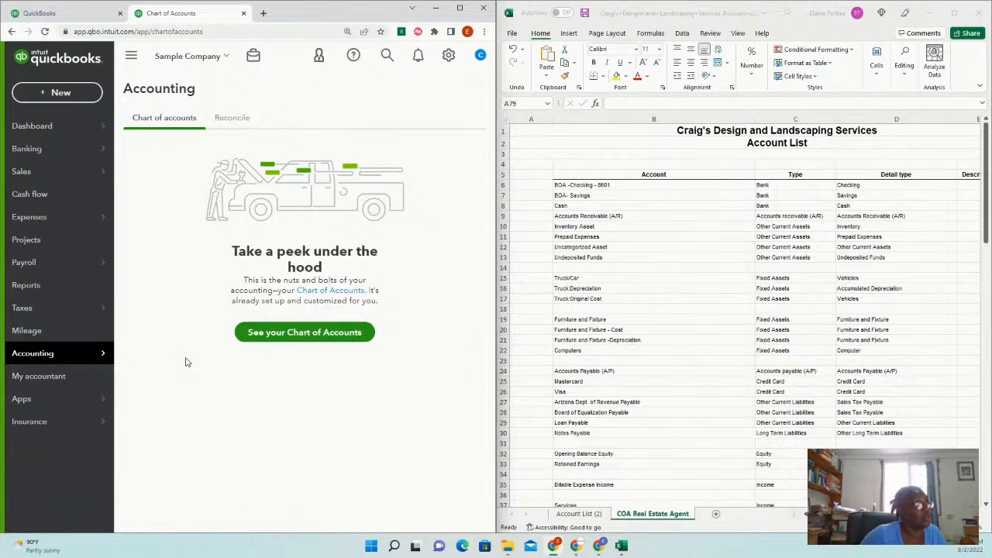
Show the full Chart of Accounts list of 44 accounts with types and balances
{"action": "mouse_move", "coordinate": [68, 362]}
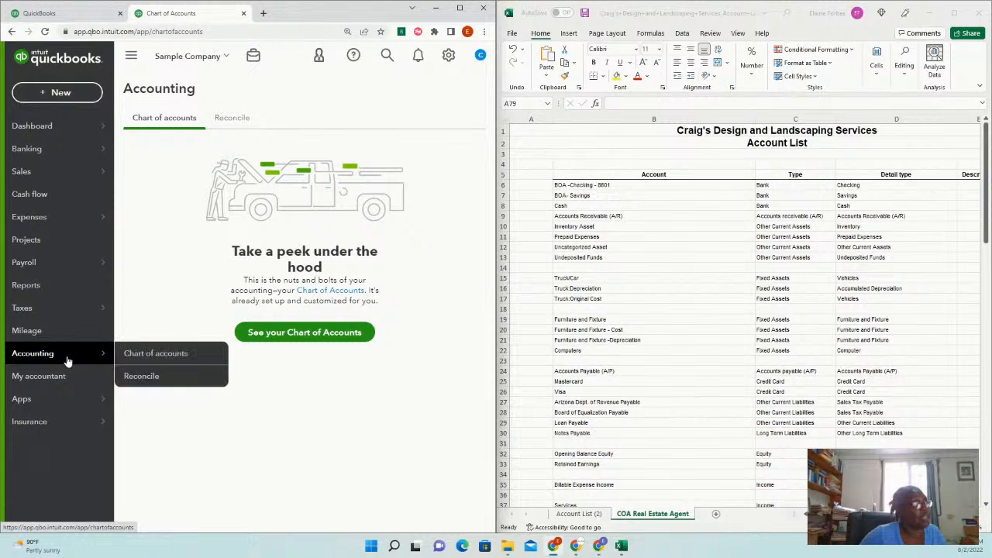
{"action": "left_click", "coordinate": [448, 56]}
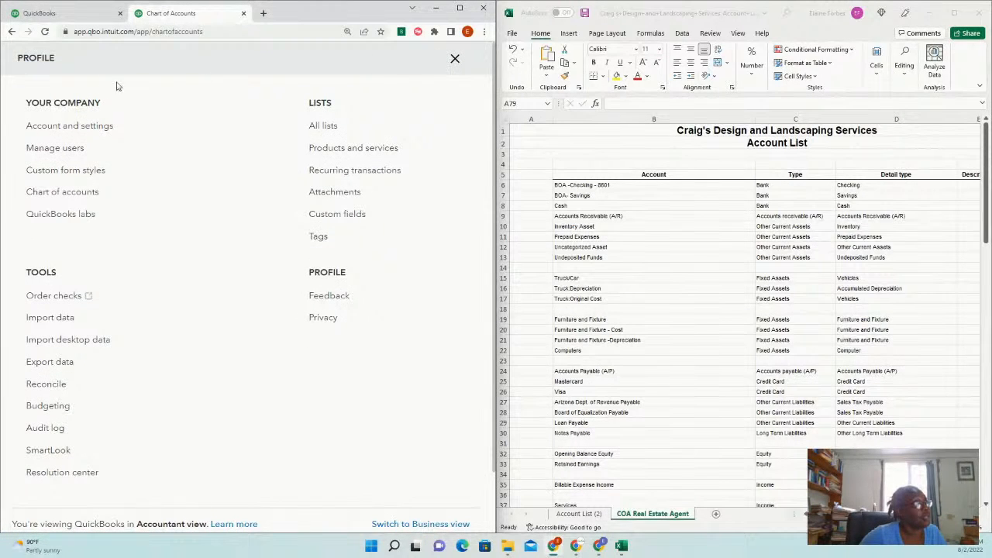
{"action": "left_click", "coordinate": [88, 192]}
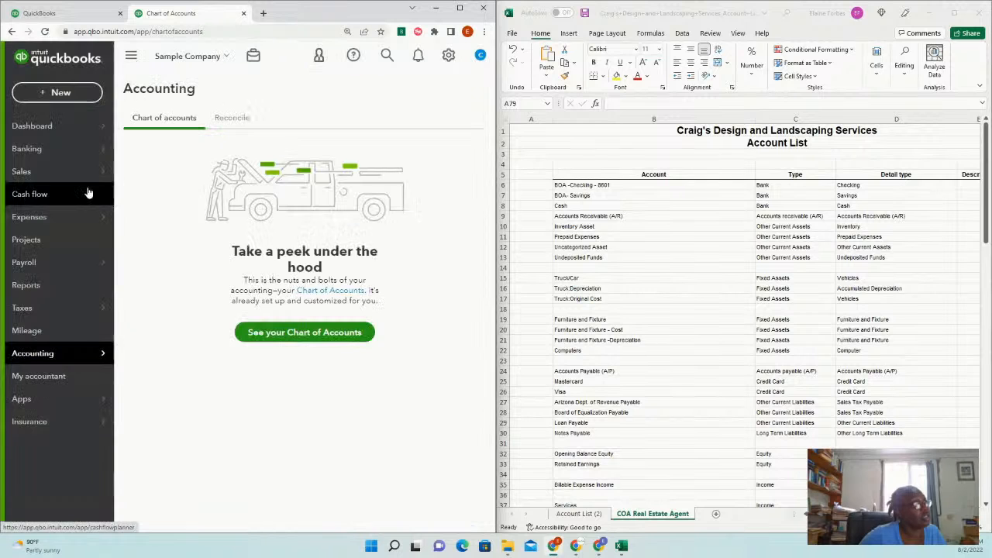
{"action": "left_click", "coordinate": [309, 335]}
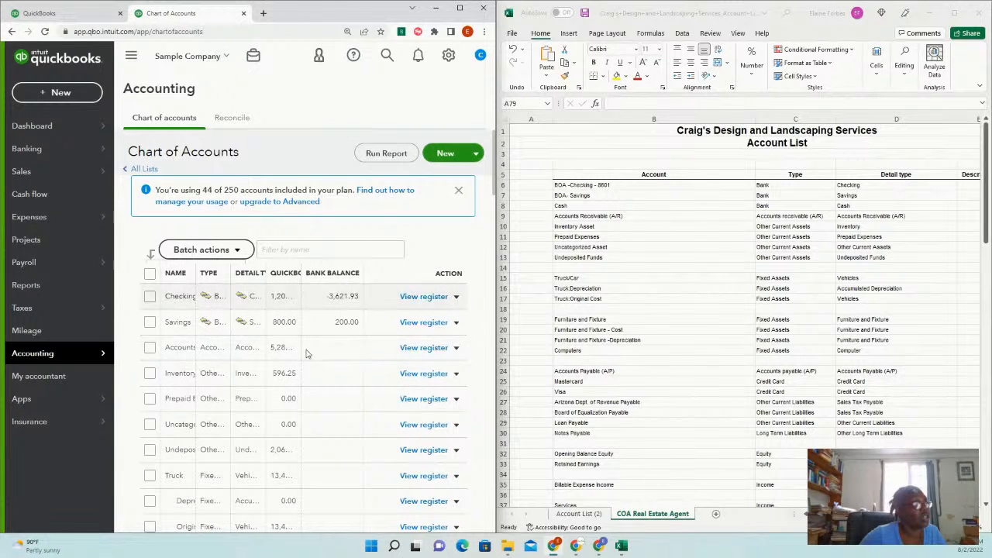
{"action": "scroll", "coordinate": [350, 370], "scroll_direction": "down", "scroll_amount": 3}
{"action": "scroll", "coordinate": [351, 371], "scroll_direction": "down", "scroll_amount": 10}
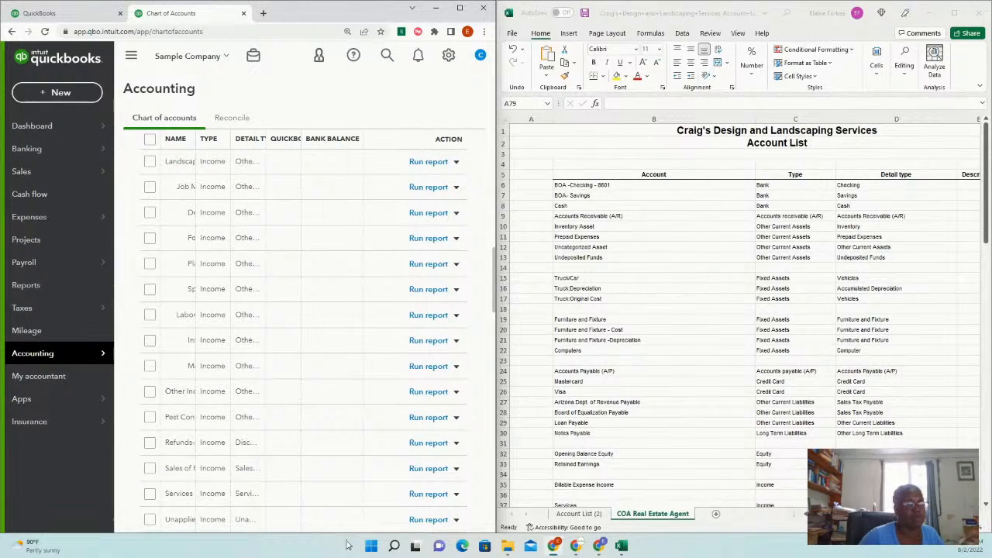
{"action": "scroll", "coordinate": [446, 434], "scroll_direction": "up", "scroll_amount": 12}
{"action": "scroll", "coordinate": [458, 397], "scroll_direction": "up", "scroll_amount": 2}
{"action": "scroll", "coordinate": [458, 397], "scroll_direction": "down", "scroll_amount": 6}
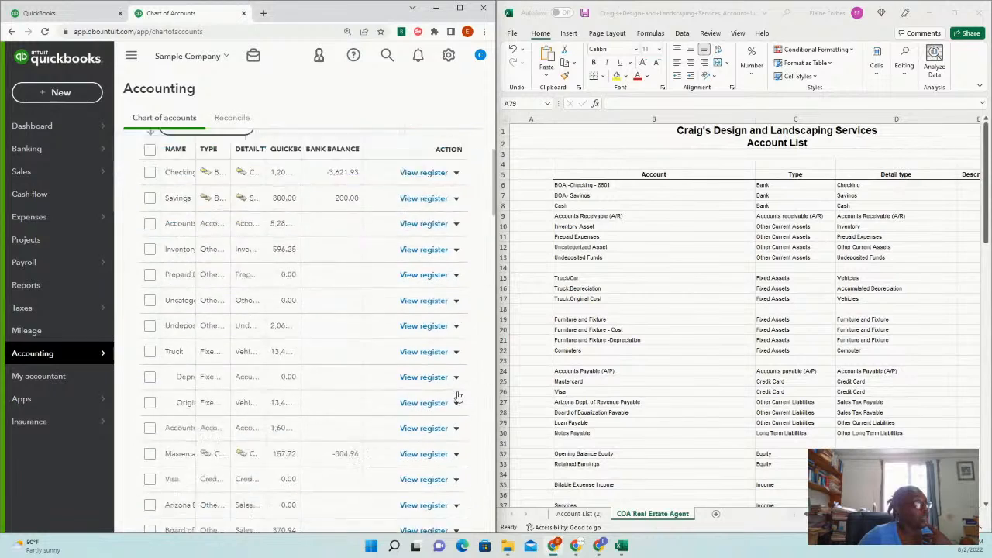
{"action": "scroll", "coordinate": [457, 396], "scroll_direction": "up", "scroll_amount": 8}
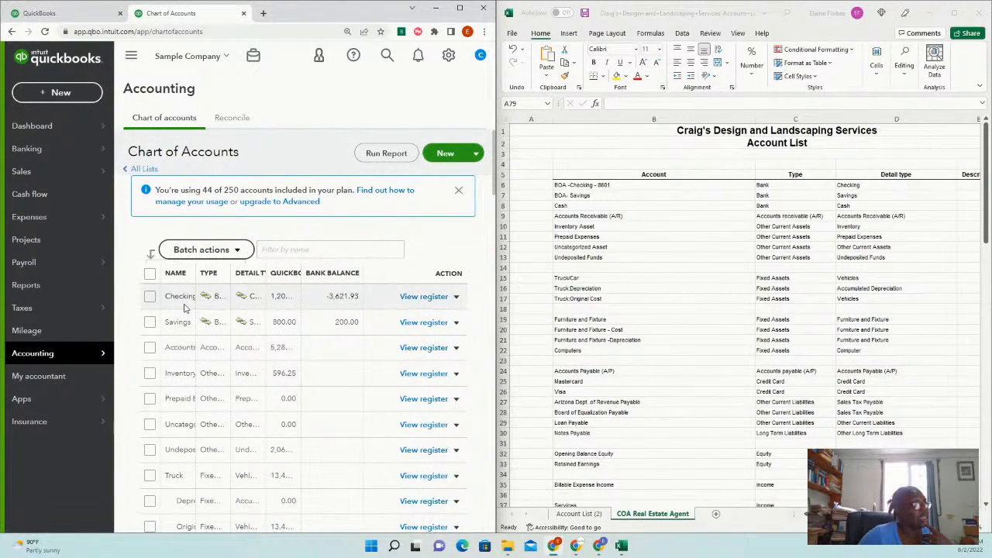
Rename the Checking bank account to 'Checking BOA' and save it
{"action": "left_click", "coordinate": [457, 297]}
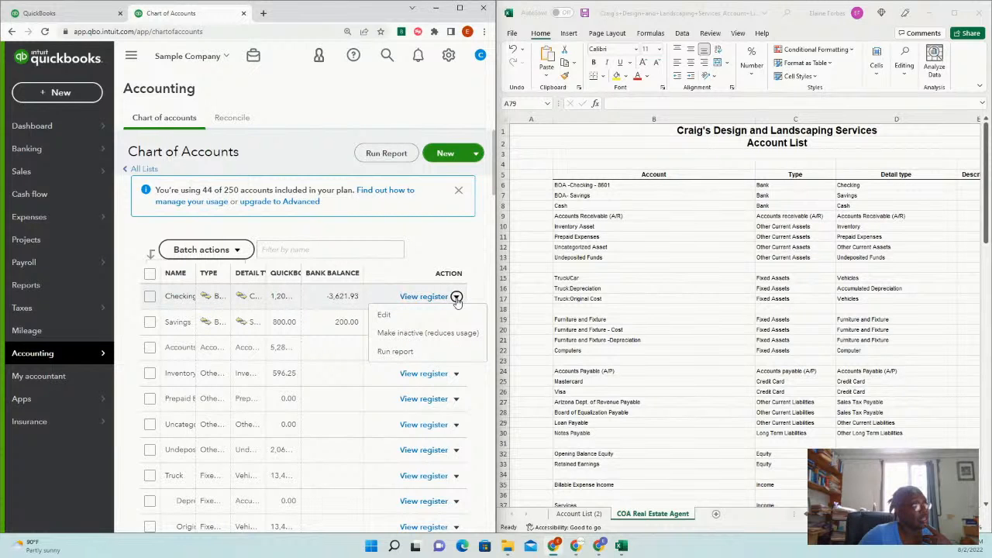
{"action": "left_click", "coordinate": [380, 316]}
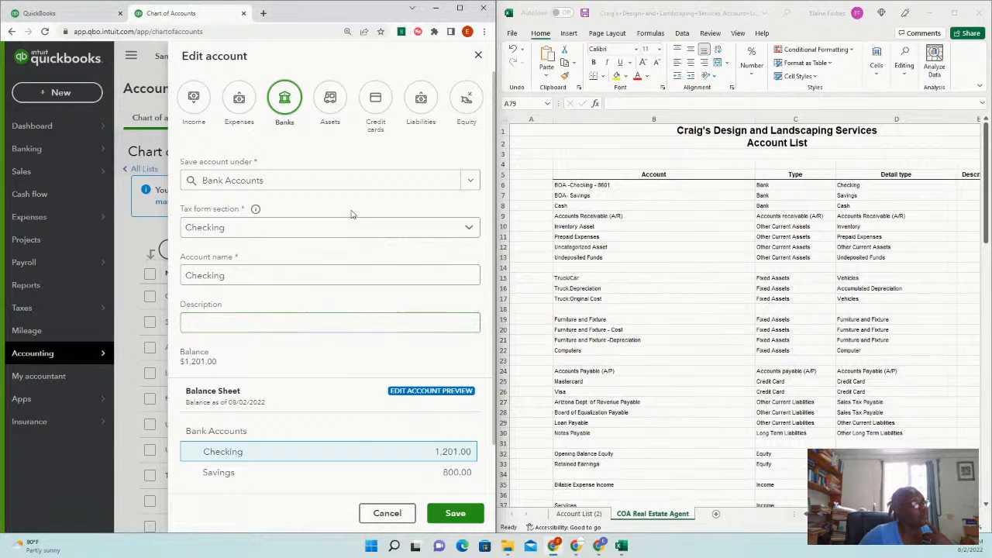
{"action": "left_click", "coordinate": [384, 273]}
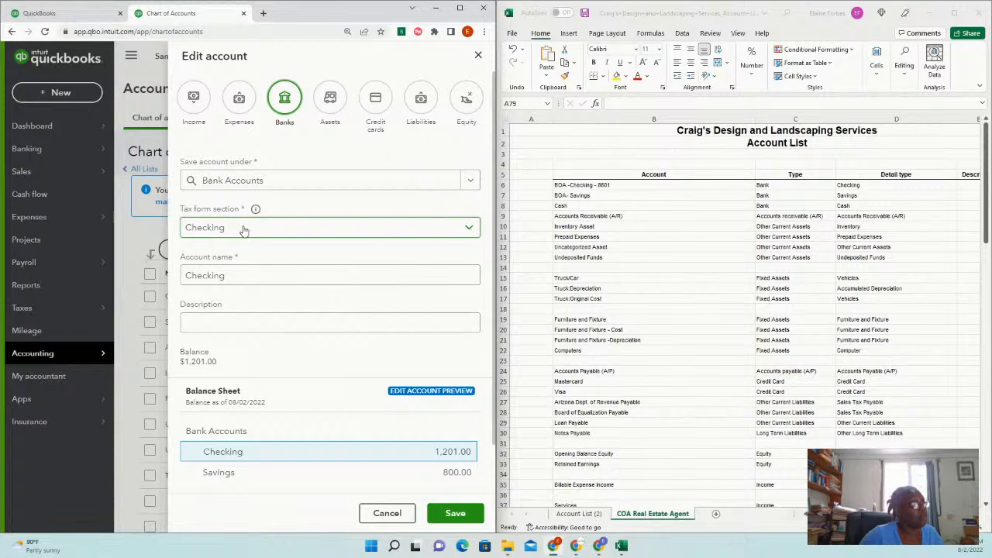
{"action": "left_click", "coordinate": [238, 274]}
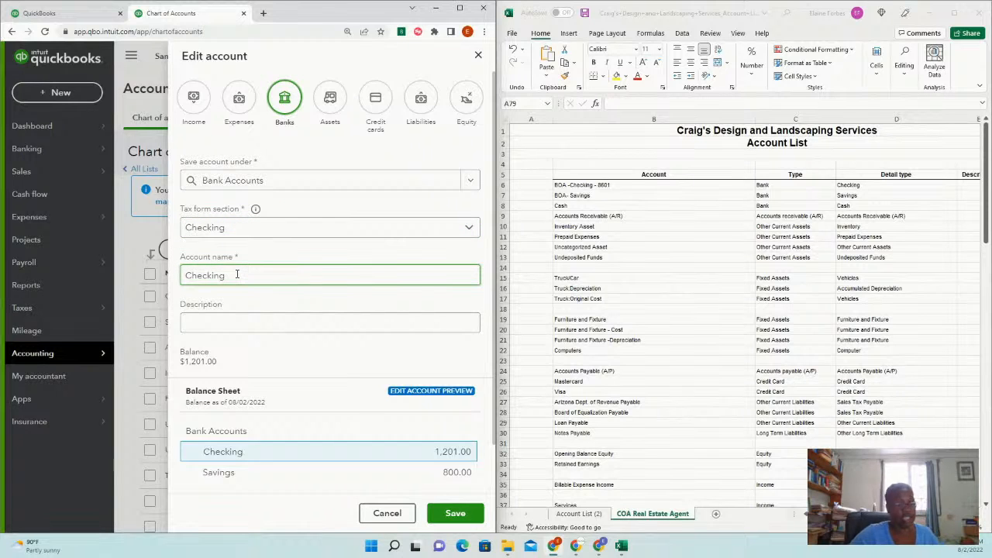
{"action": "type", "text": "B"}
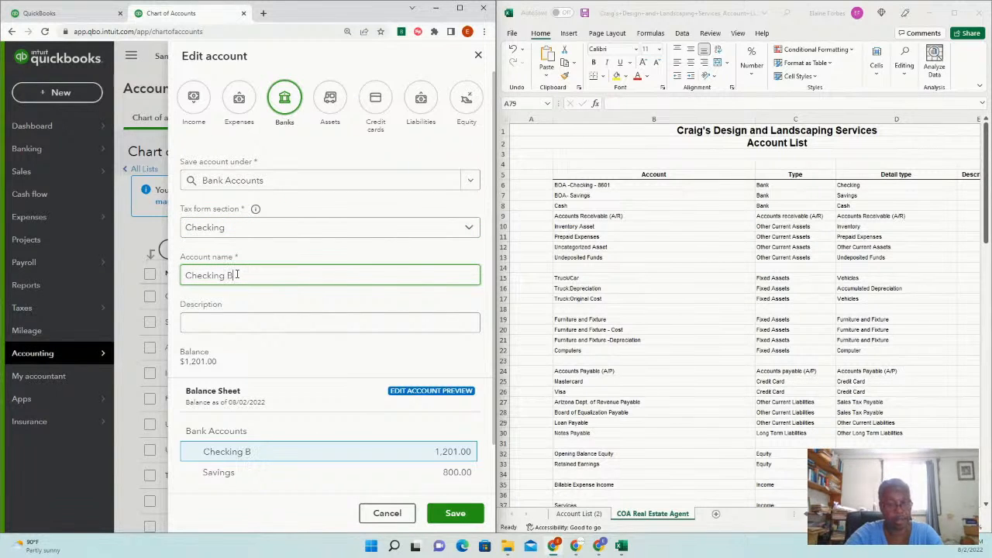
{"action": "type", "text": "OA"}
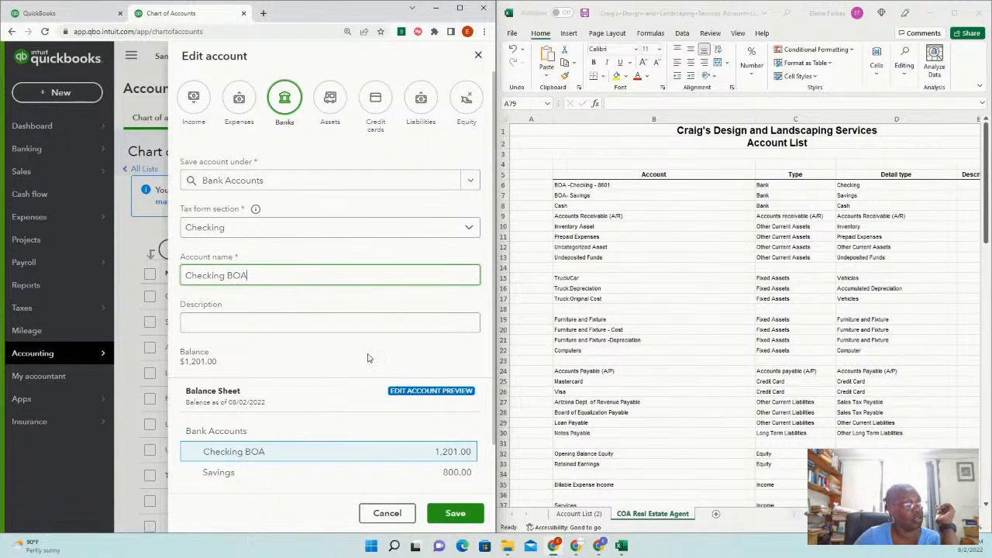
{"action": "left_click", "coordinate": [455, 515]}
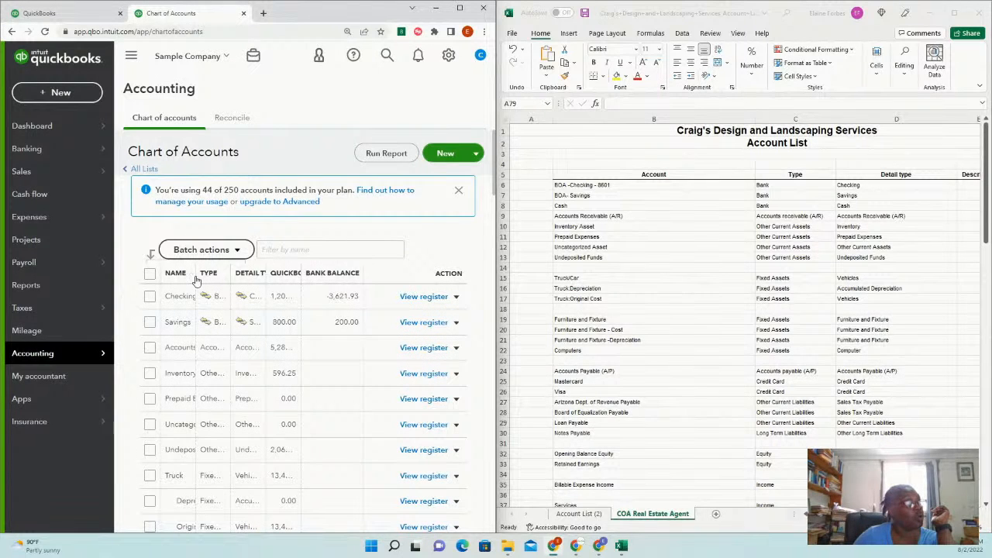
Widen the name column and look at the Landscaping Services account actions
{"action": "left_click_drag", "start_coordinate": [190, 274], "coordinate": [287, 275]}
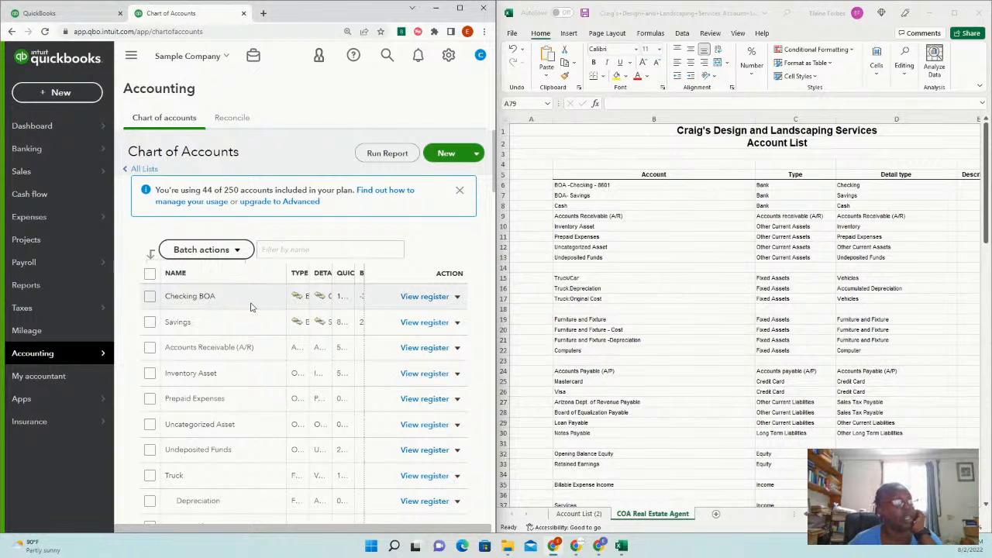
{"action": "scroll", "coordinate": [249, 336], "scroll_direction": "down", "scroll_amount": 3}
{"action": "scroll", "coordinate": [249, 338], "scroll_direction": "down", "scroll_amount": 4}
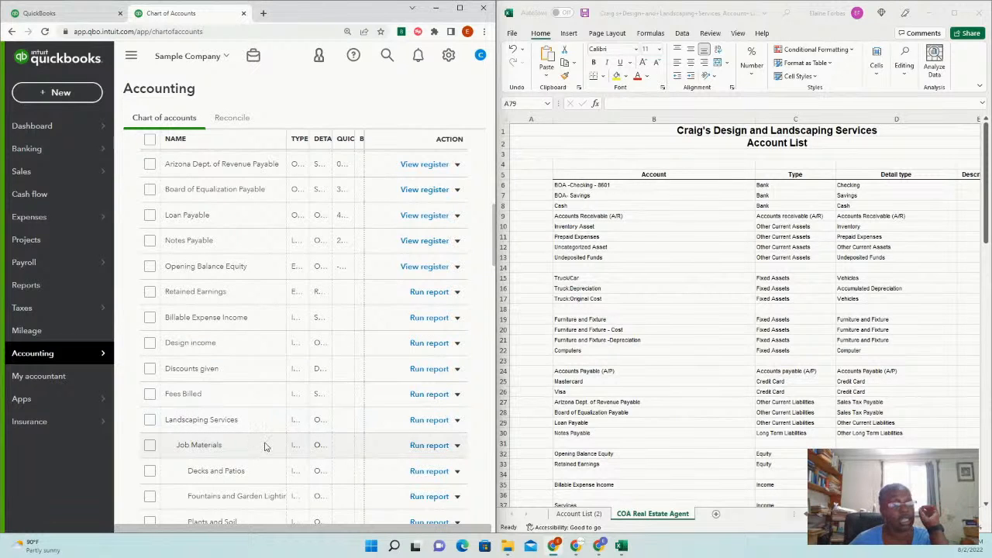
{"action": "left_click", "coordinate": [457, 420]}
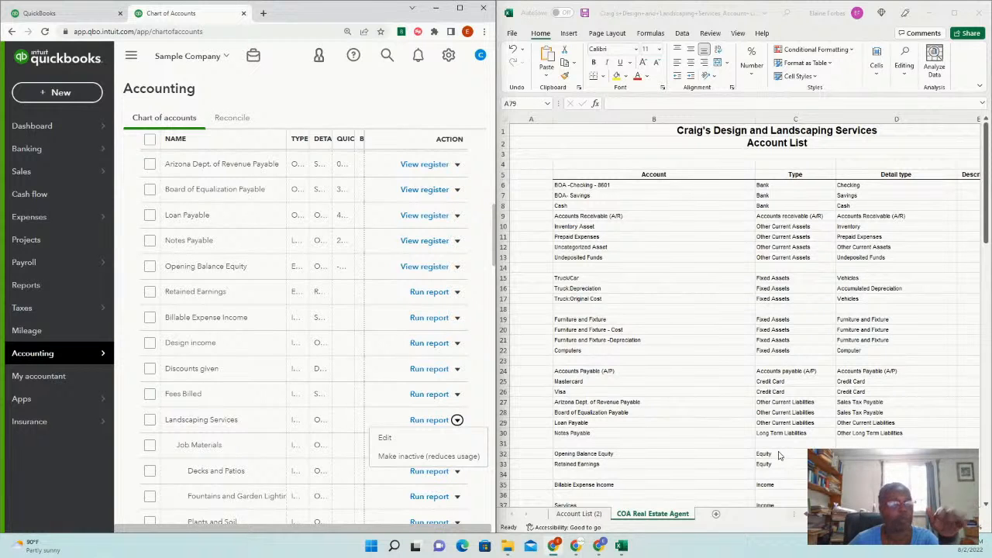
Check the Import option beside New and maximize the QuickBooks window
{"action": "scroll", "coordinate": [403, 411], "scroll_direction": "up", "scroll_amount": 10}
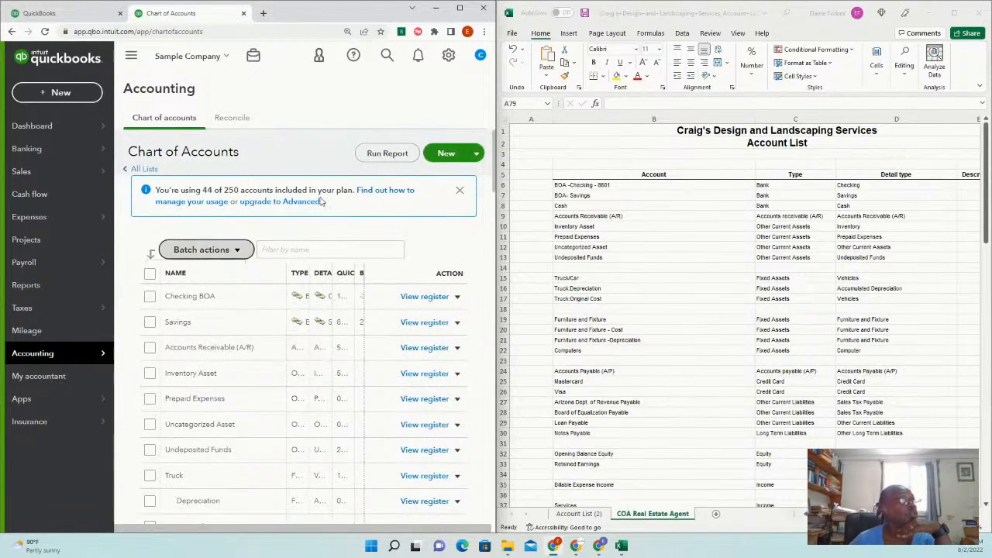
{"action": "left_click", "coordinate": [476, 154]}
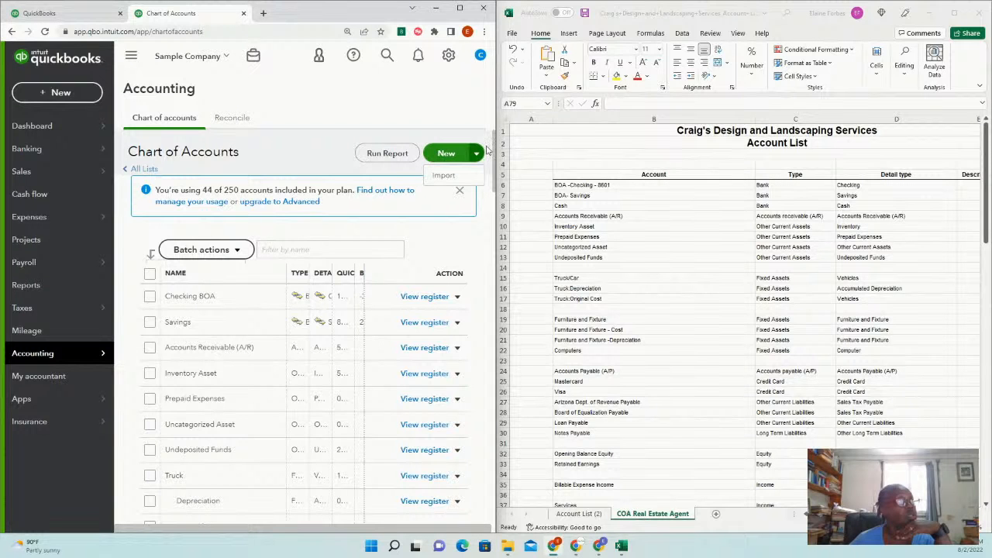
{"action": "left_click", "coordinate": [460, 7]}
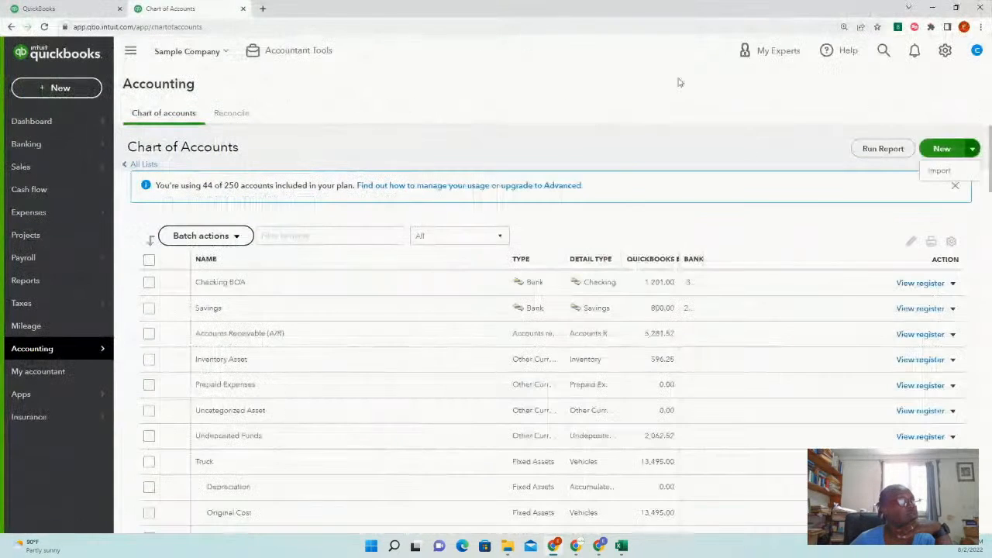
Open and close the New account form, reloading Chart of accounts in between
{"action": "left_click", "coordinate": [941, 149]}
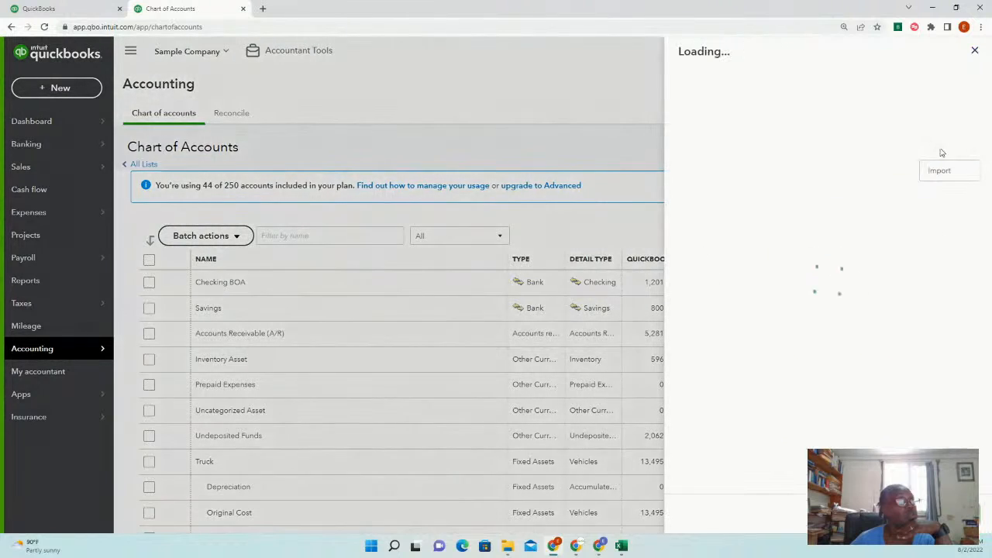
{"action": "left_click", "coordinate": [974, 51]}
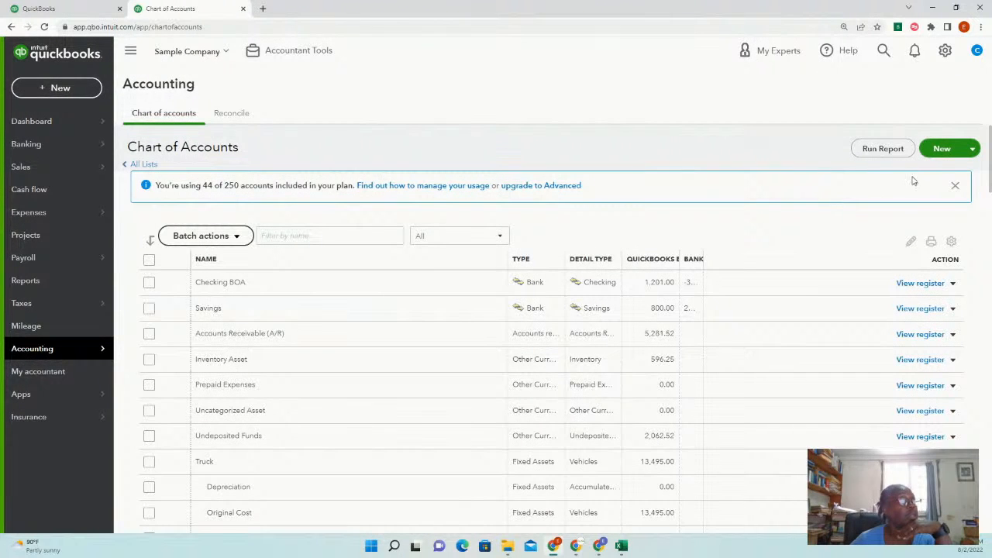
{"action": "scroll", "coordinate": [554, 346], "scroll_direction": "down", "scroll_amount": 15}
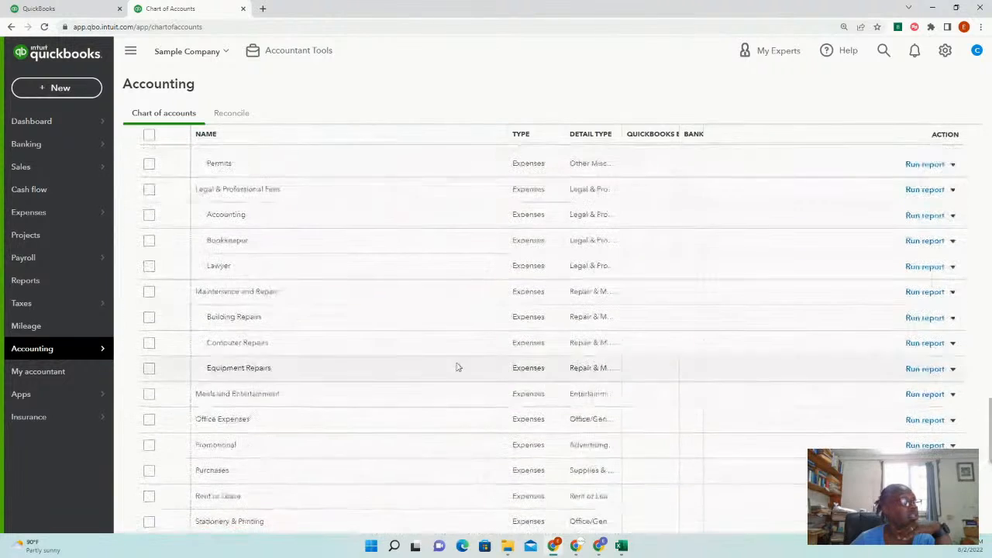
{"action": "mouse_move", "coordinate": [83, 354]}
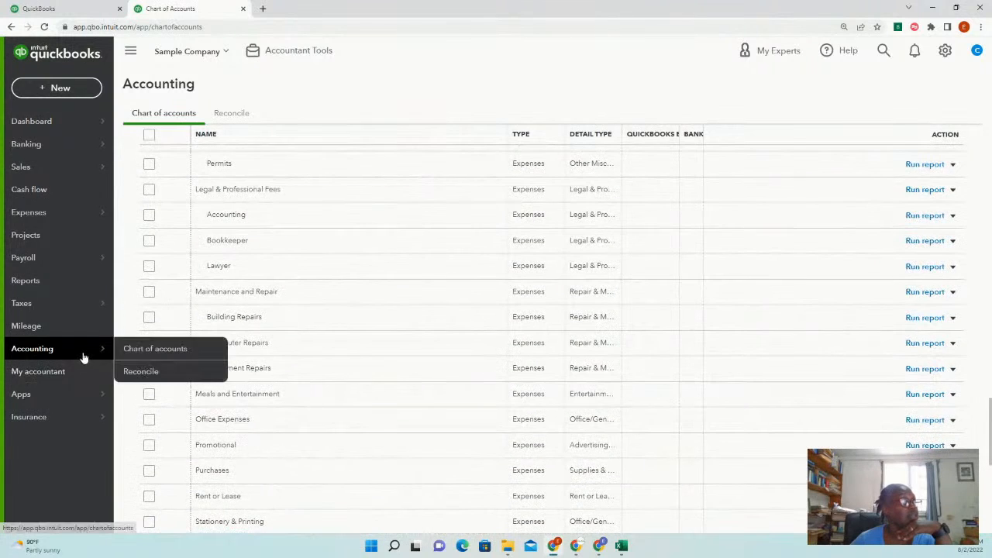
{"action": "left_click", "coordinate": [159, 350]}
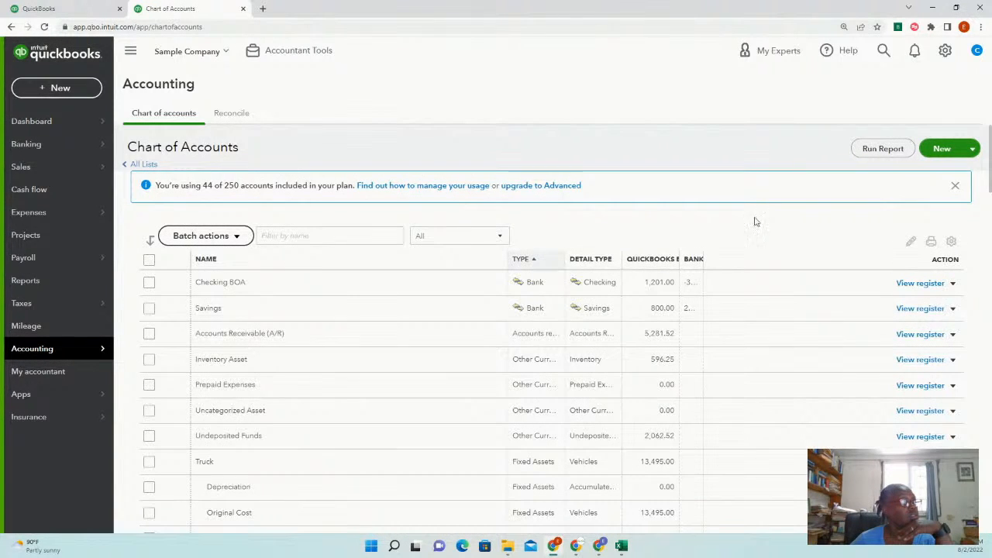
{"action": "left_click", "coordinate": [942, 149]}
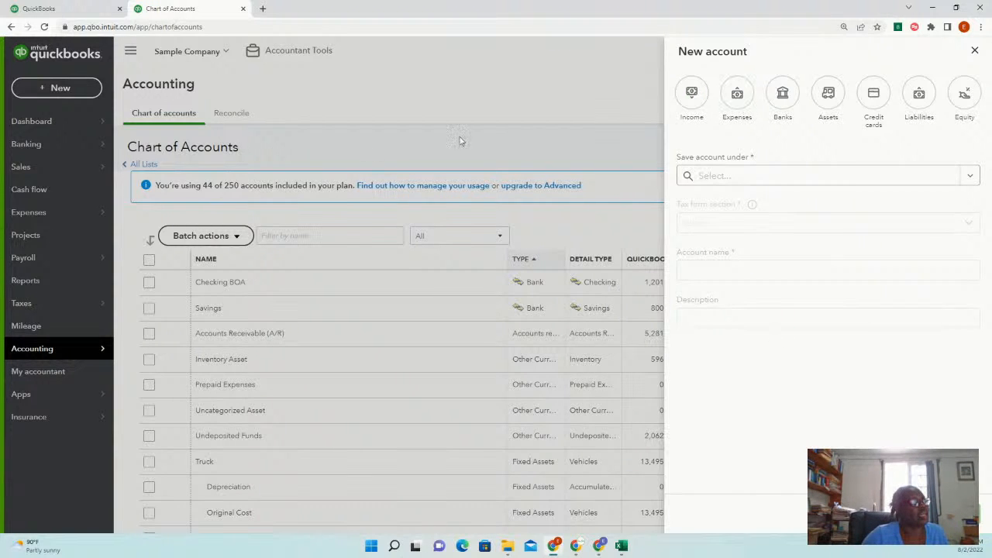
{"action": "left_click", "coordinate": [975, 50]}
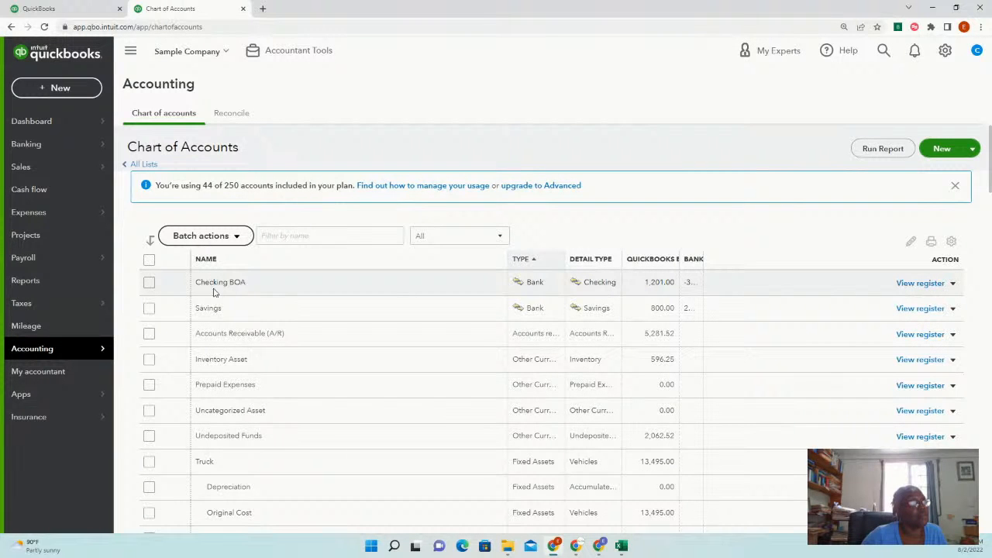
Open Checking BOA for editing, close it unchanged, then open a blank New account form
{"action": "left_click", "coordinate": [954, 283]}
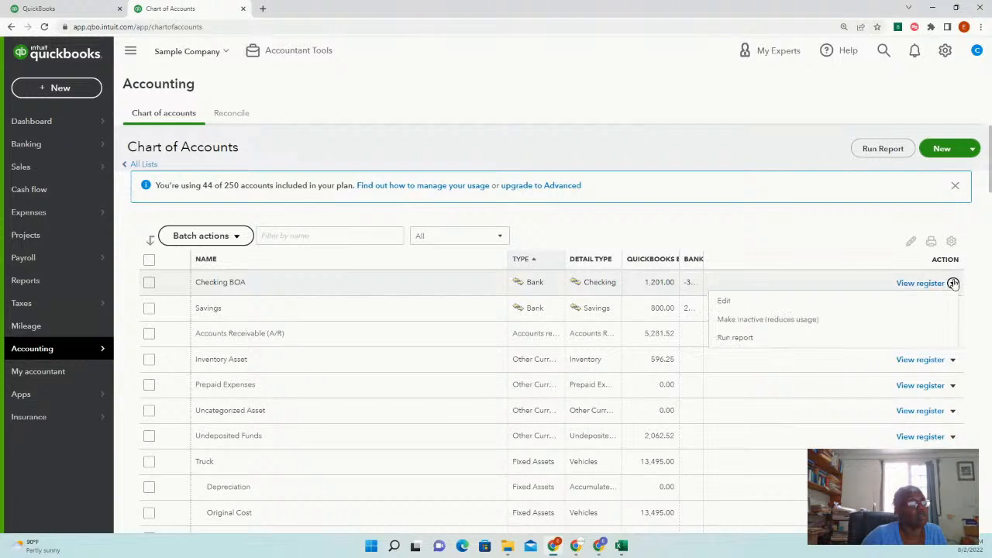
{"action": "left_click", "coordinate": [724, 302]}
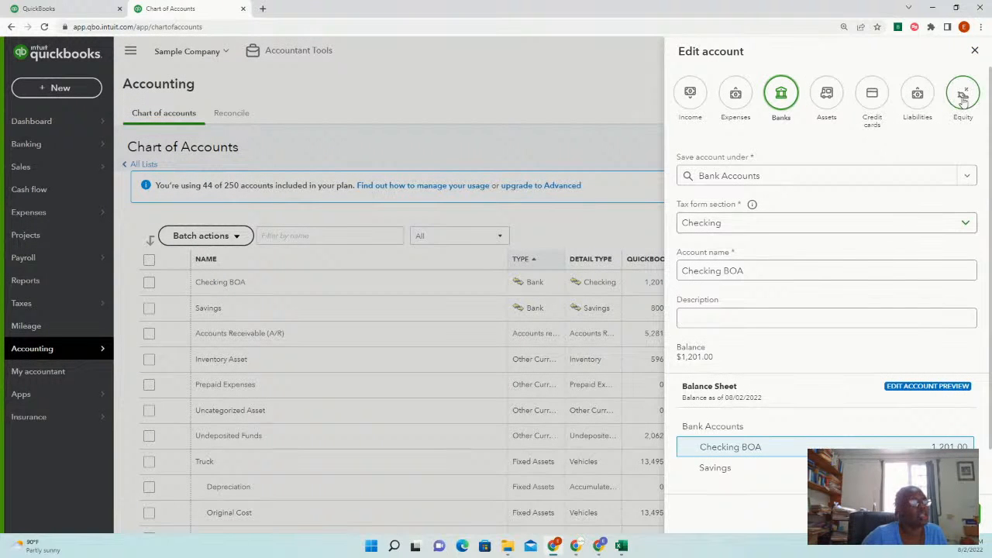
{"action": "left_click", "coordinate": [976, 50]}
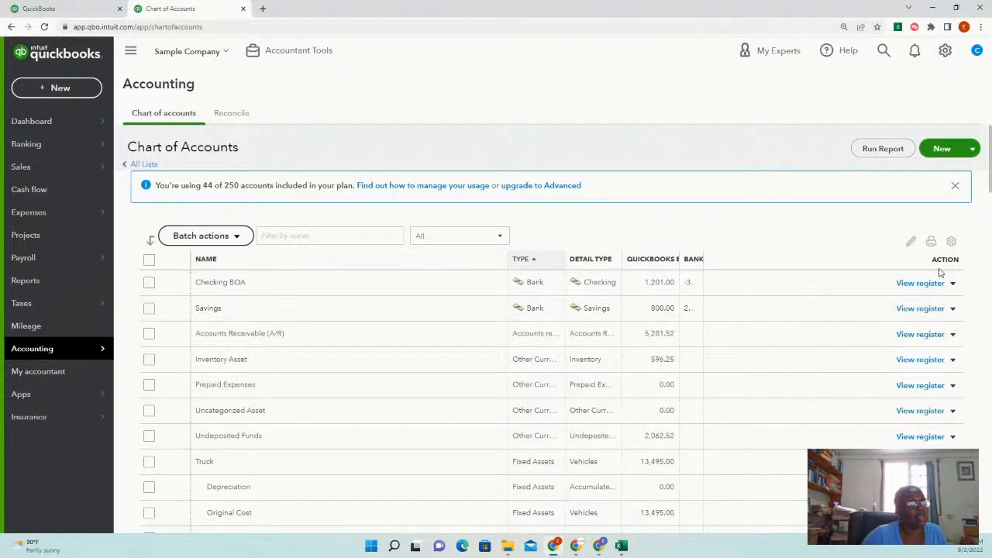
{"action": "left_click", "coordinate": [940, 149]}
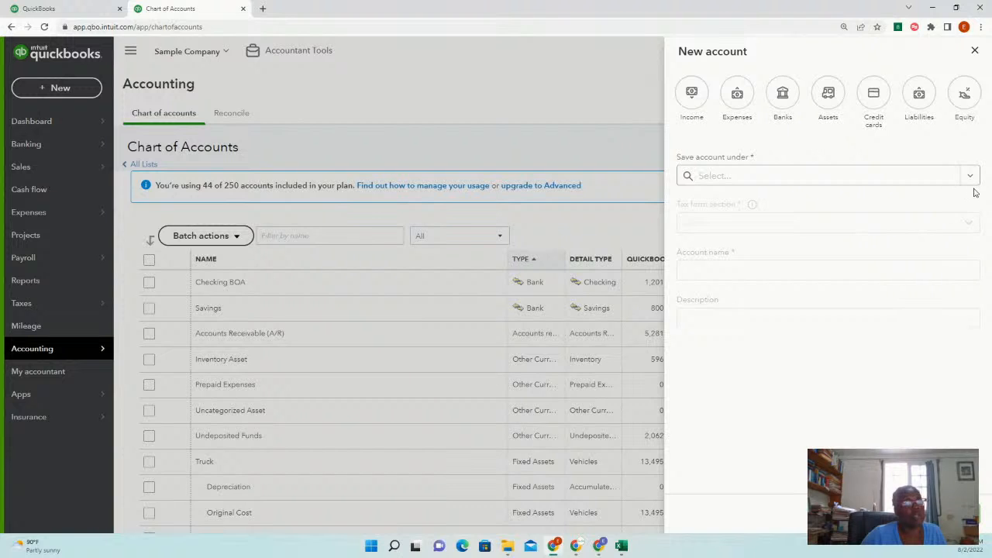
Make the new account an Income account filed under Services
{"action": "left_click", "coordinate": [695, 106]}
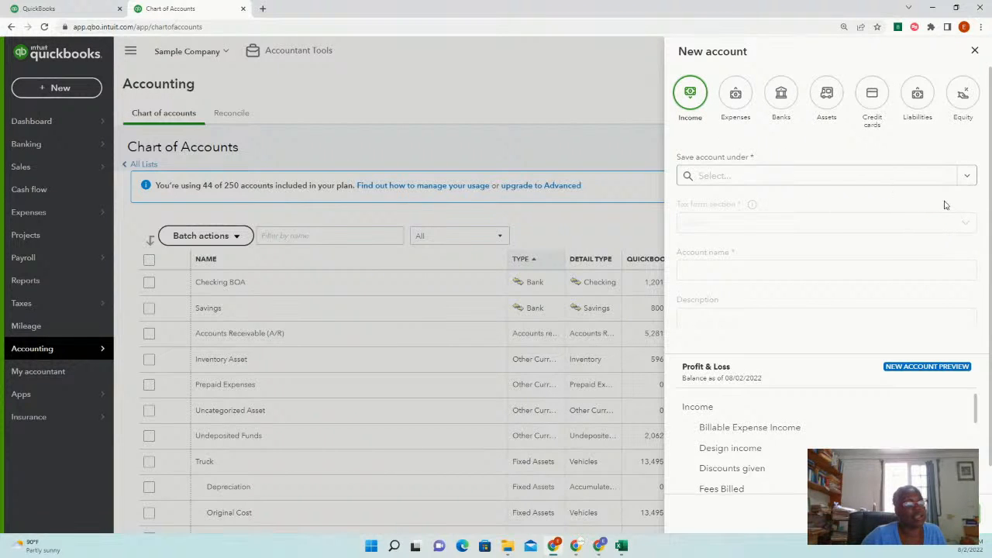
{"action": "left_click", "coordinate": [967, 178]}
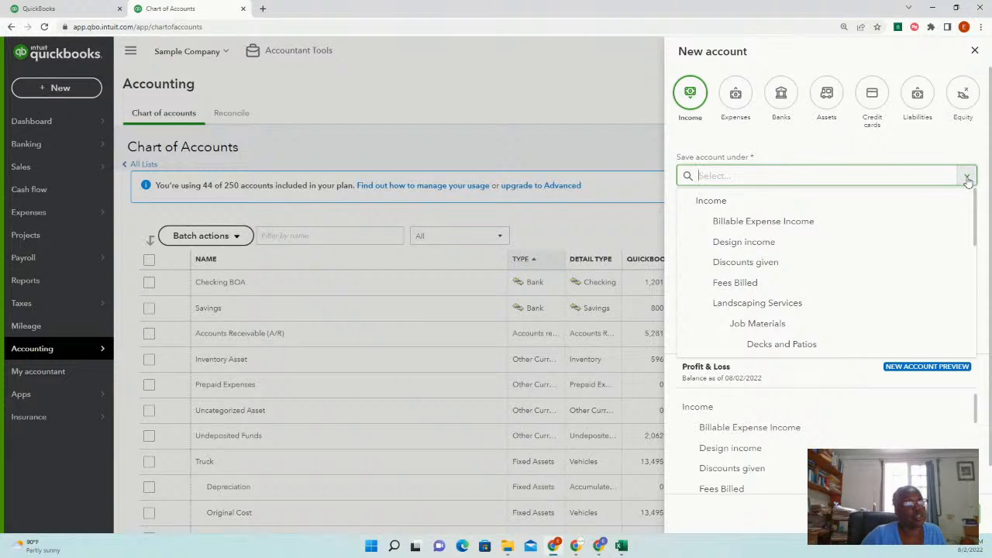
{"action": "scroll", "coordinate": [804, 237], "scroll_direction": "down", "scroll_amount": 5}
{"action": "scroll", "coordinate": [776, 248], "scroll_direction": "down", "scroll_amount": 3}
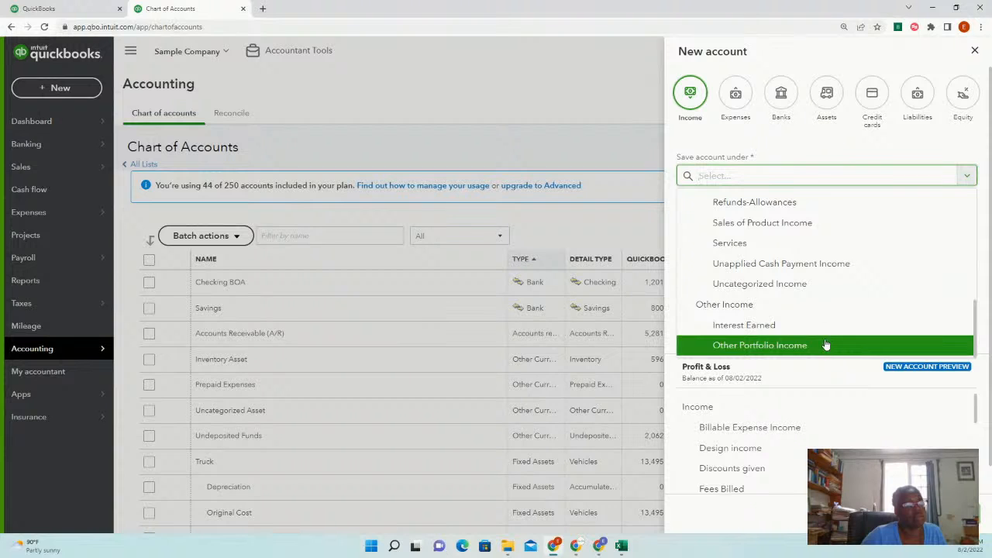
{"action": "scroll", "coordinate": [826, 344], "scroll_direction": "up", "scroll_amount": 2}
{"action": "left_click", "coordinate": [760, 292]}
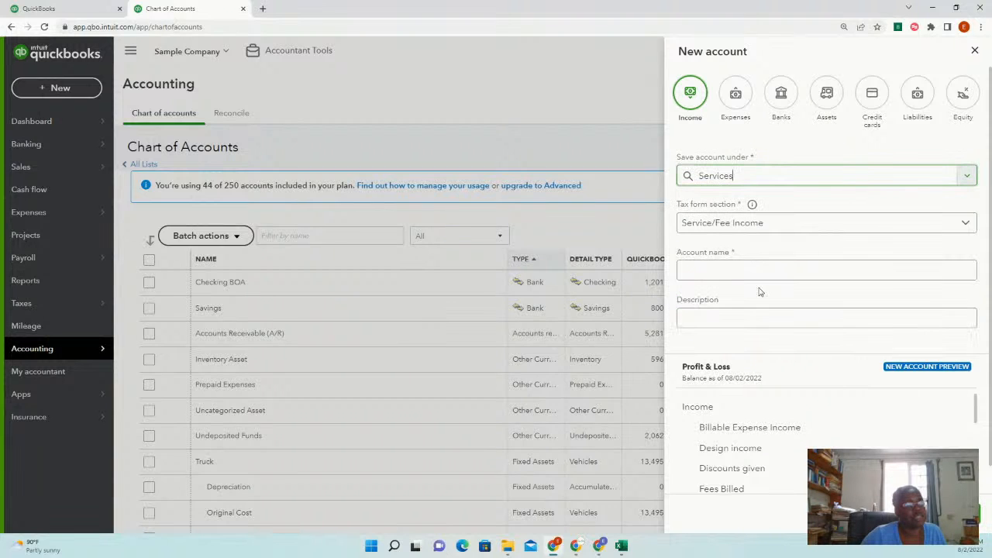
Name it 'Commission Residential' with description 'Commission Received Res', fixing a misspelling
{"action": "left_click", "coordinate": [750, 271]}
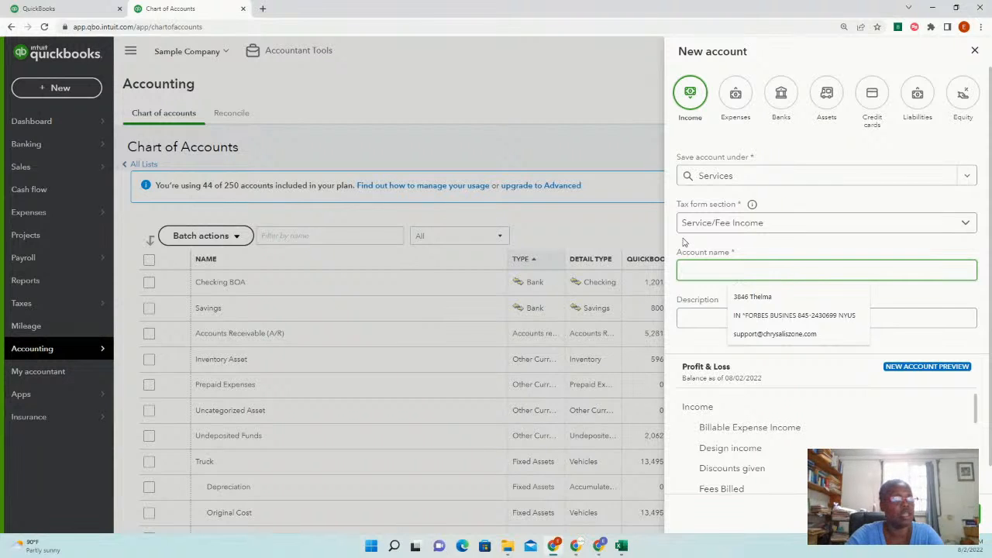
{"action": "type", "text": "Commission"}
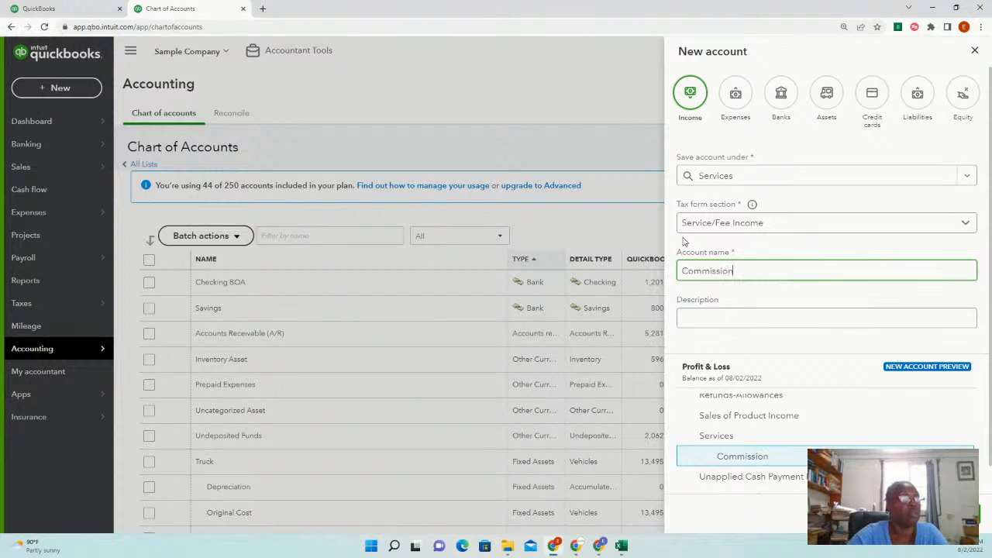
{"action": "scroll", "coordinate": [811, 339], "scroll_direction": "down", "scroll_amount": 1}
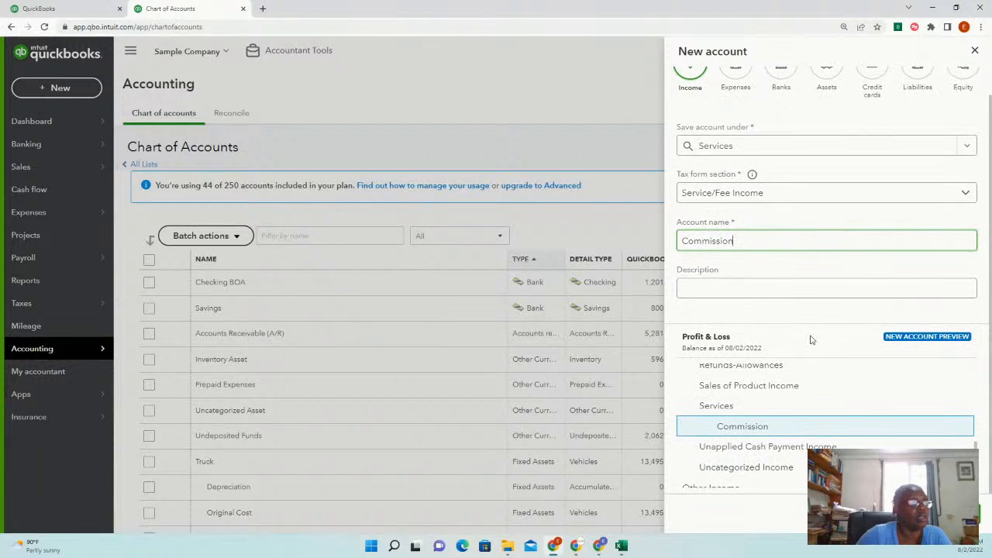
{"action": "left_click", "coordinate": [735, 287]}
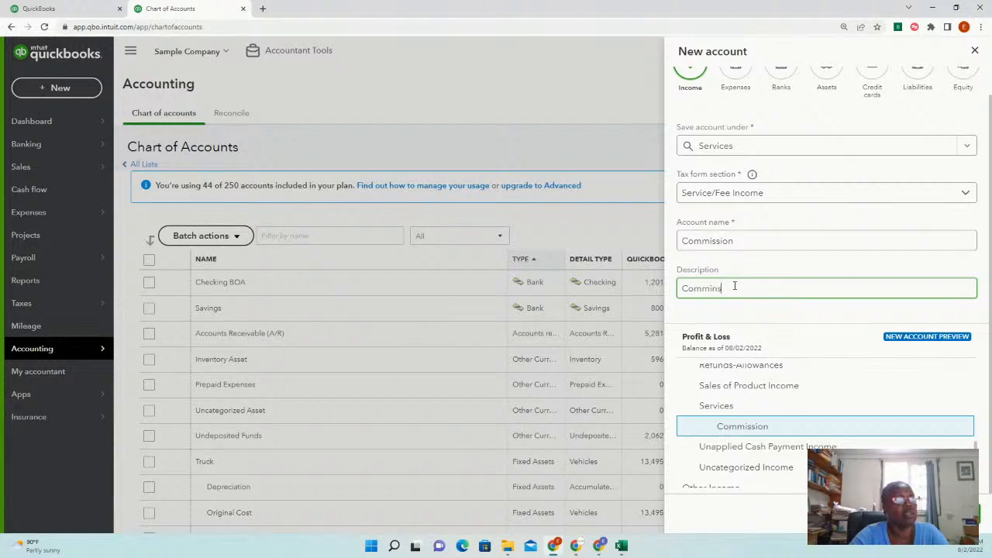
{"action": "type", "text": "Commission Recei"}
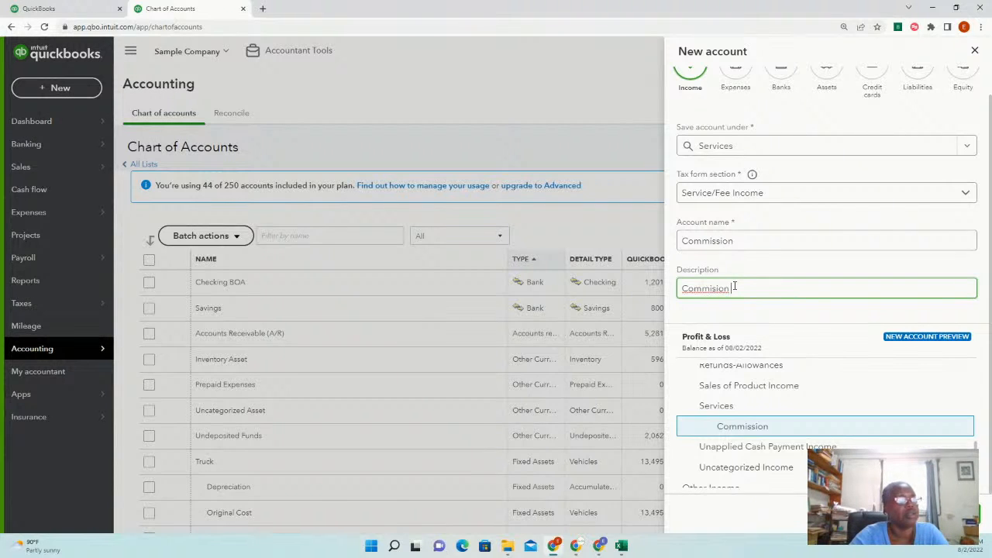
{"action": "type", "text": "ved "}
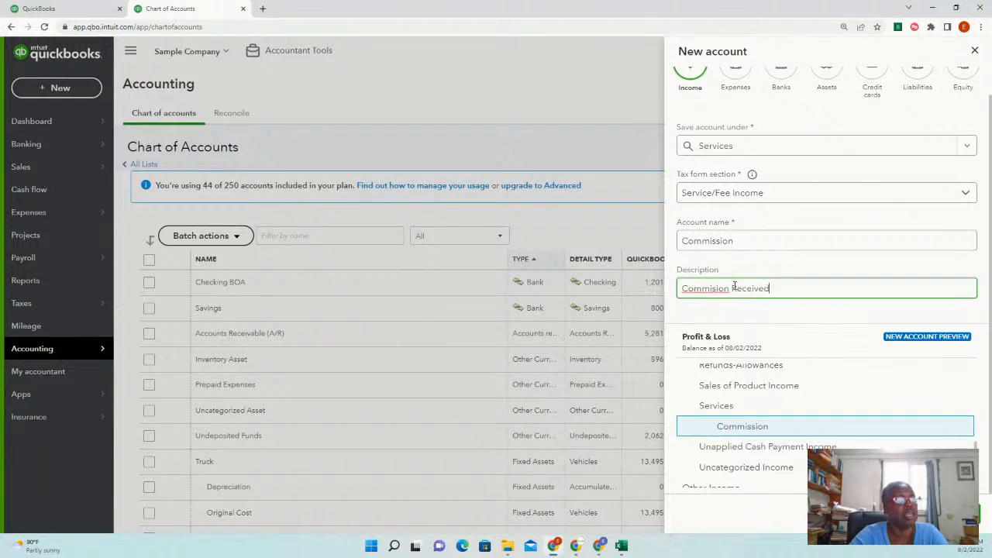
{"action": "type", "text": "Rese"}
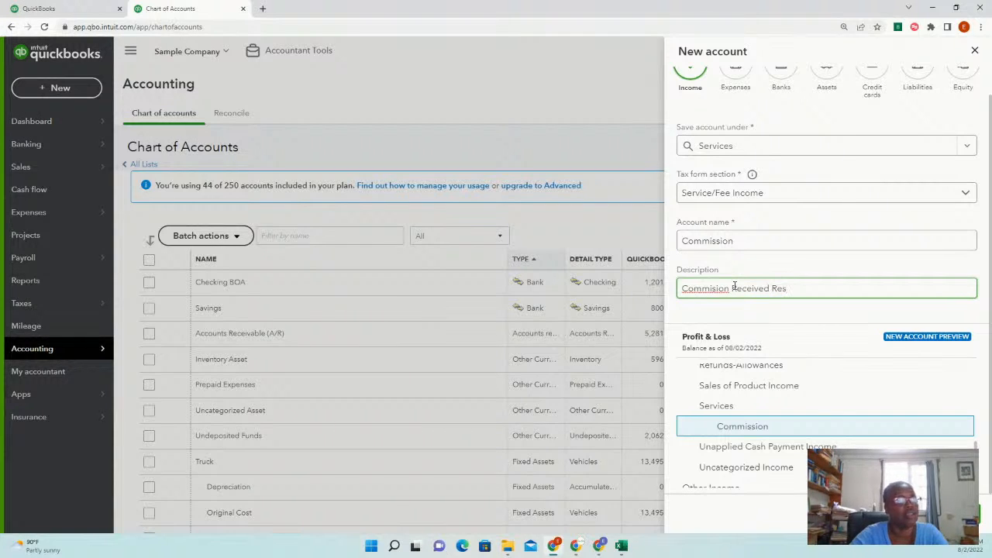
{"action": "right_click", "coordinate": [712, 293]}
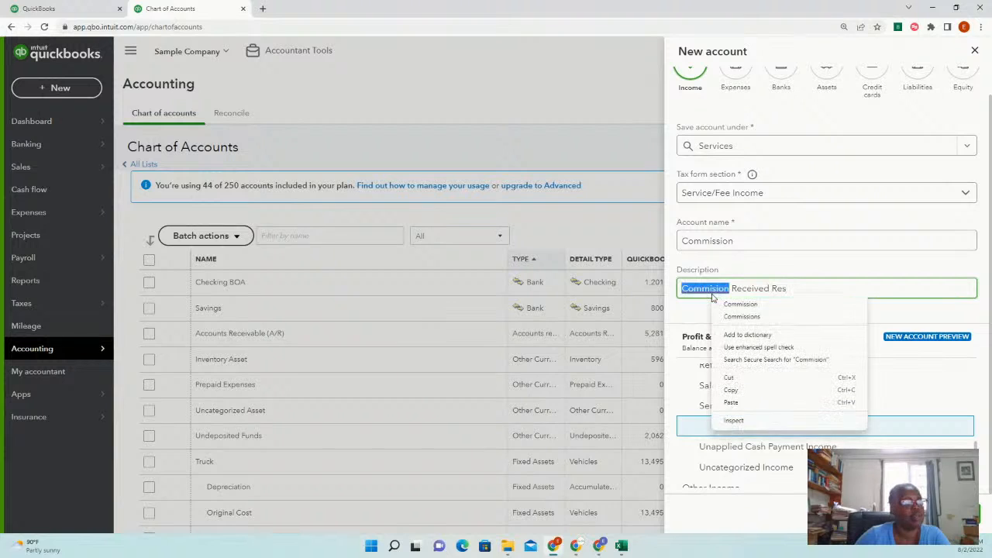
{"action": "left_click", "coordinate": [765, 307]}
{"action": "scroll", "coordinate": [842, 421], "scroll_direction": "down", "scroll_amount": 2}
{"action": "scroll", "coordinate": [842, 420], "scroll_direction": "up", "scroll_amount": 1}
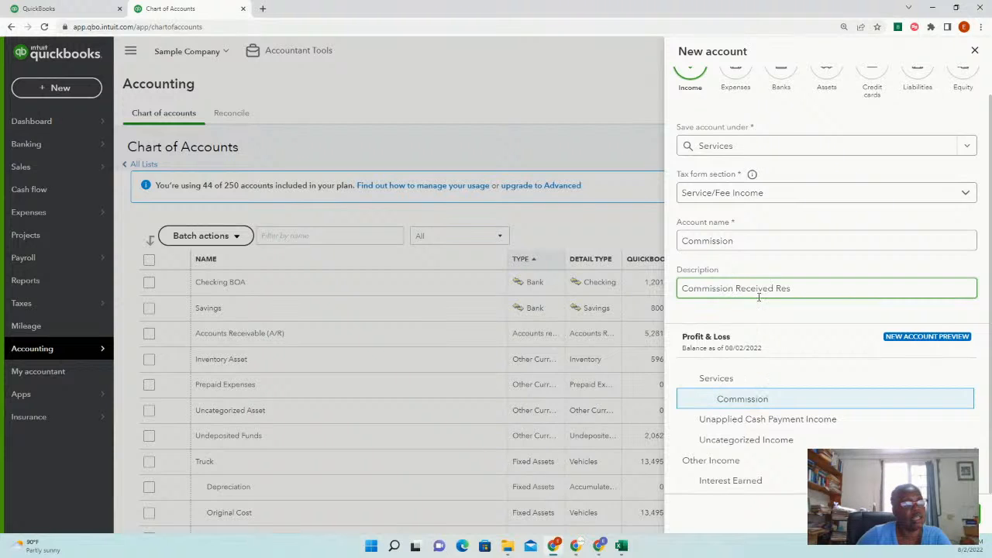
{"action": "left_click", "coordinate": [747, 240]}
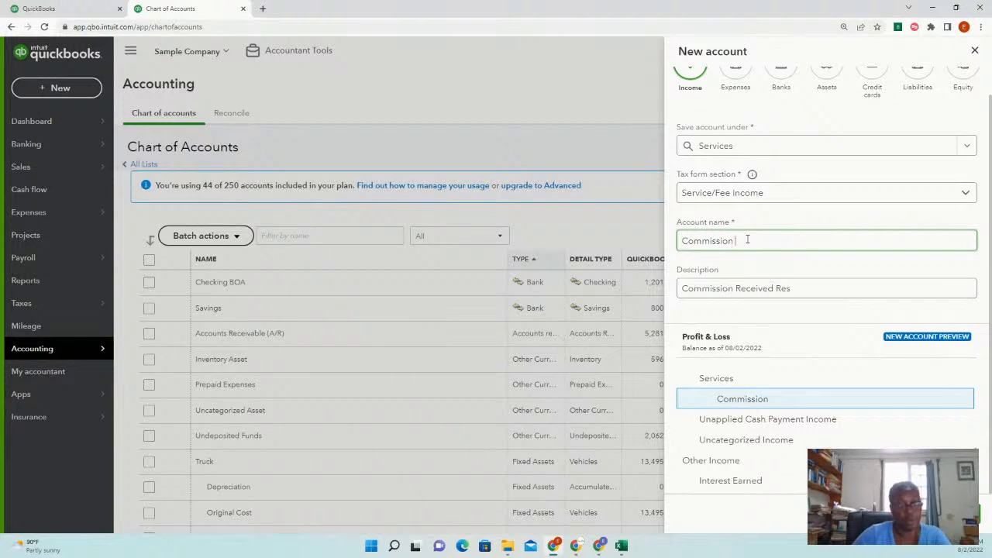
{"action": "type", "text": "Res"}
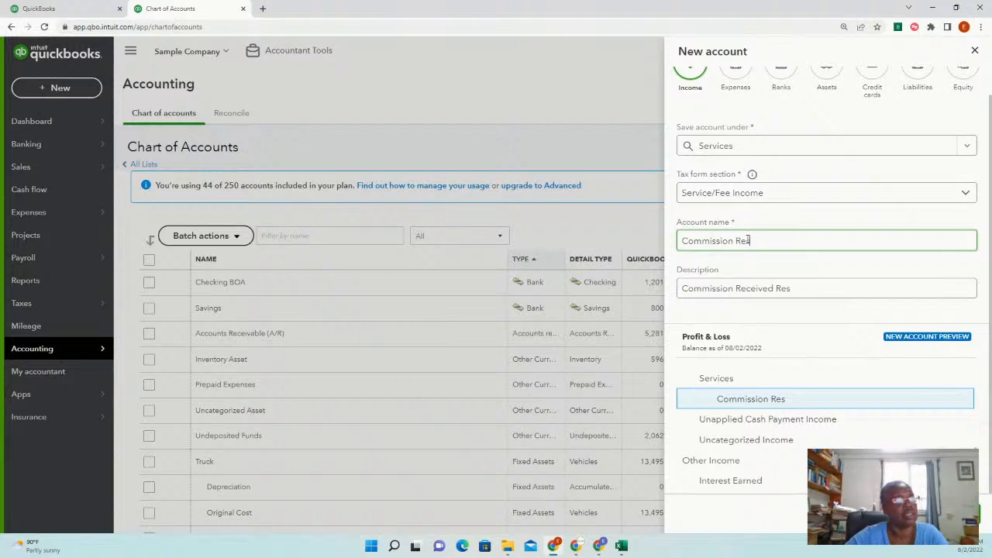
{"action": "type", "text": "ident"}
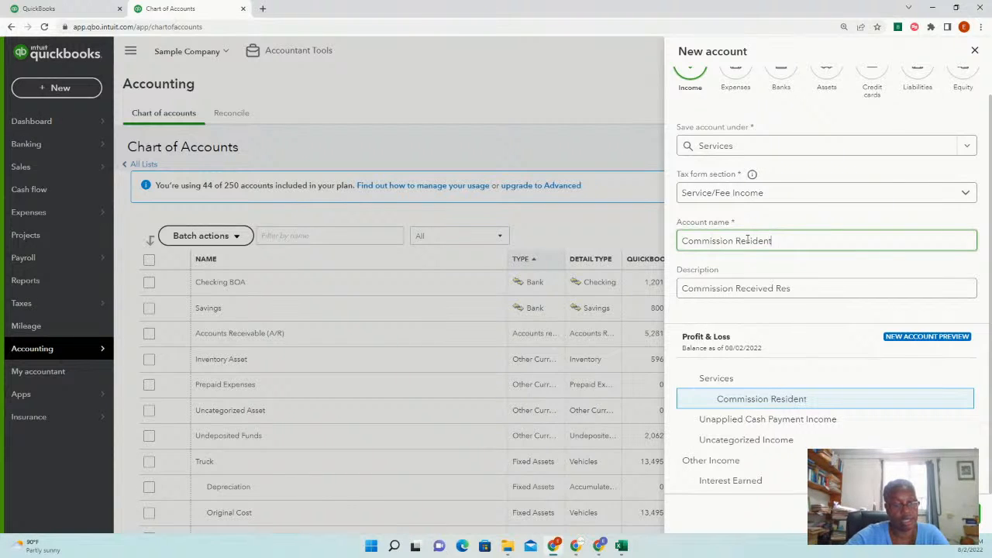
{"action": "type", "text": "ia"}
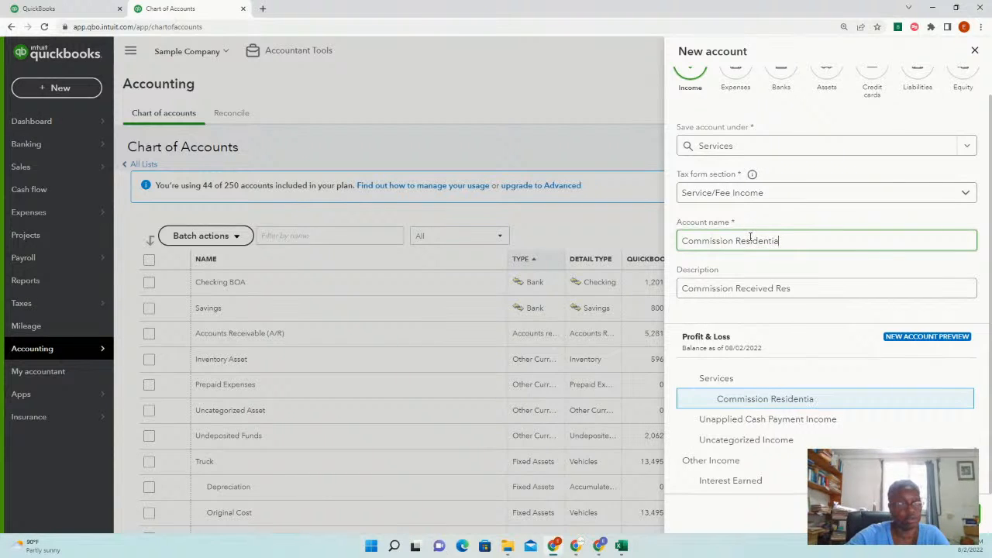
{"action": "type", "text": "l"}
Save Commission Residential and confirm it appears under Services in the Chart of Accounts
{"action": "left_click", "coordinate": [961, 515]}
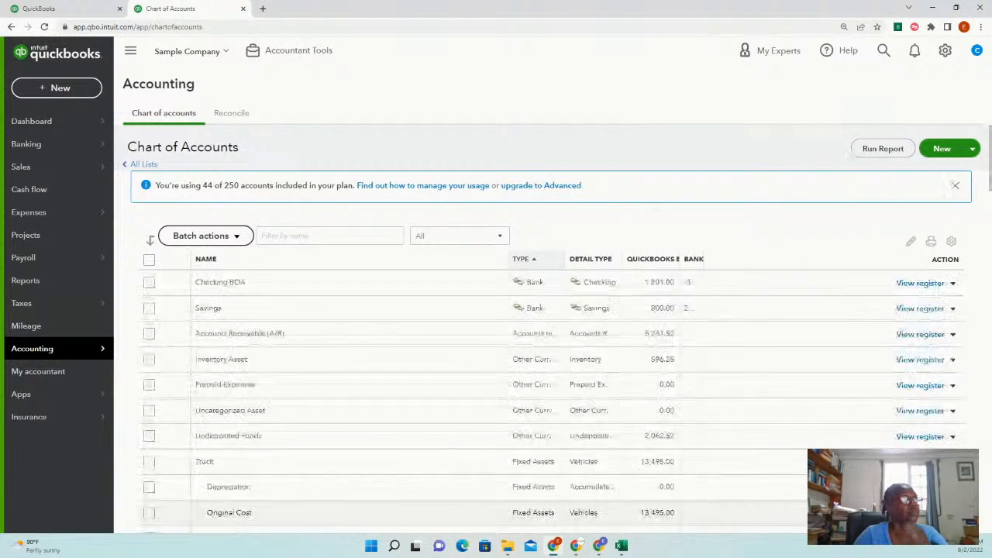
{"action": "scroll", "coordinate": [413, 371], "scroll_direction": "down", "scroll_amount": 2}
{"action": "scroll", "coordinate": [413, 372], "scroll_direction": "down", "scroll_amount": 6}
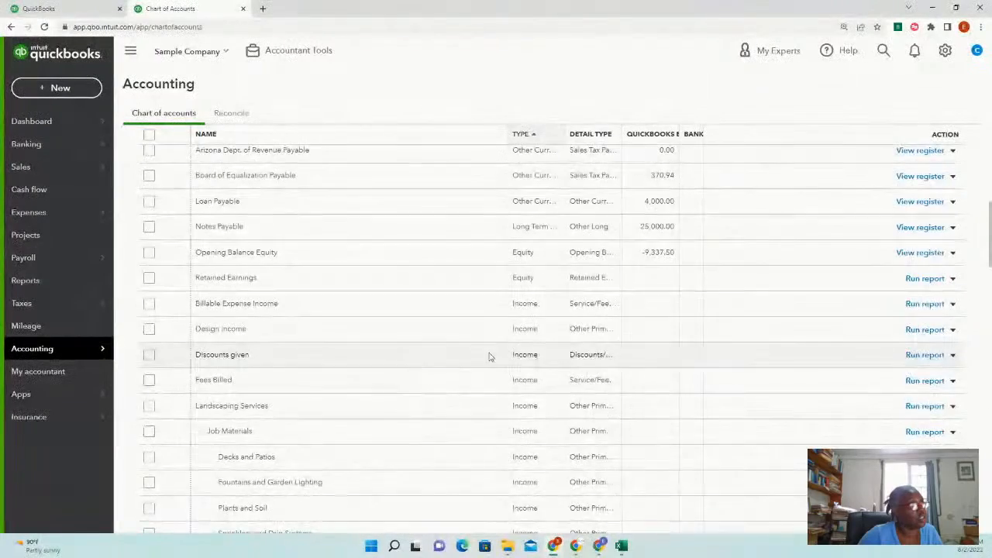
{"action": "scroll", "coordinate": [492, 354], "scroll_direction": "down", "scroll_amount": 2}
{"action": "scroll", "coordinate": [428, 336], "scroll_direction": "down", "scroll_amount": 4}
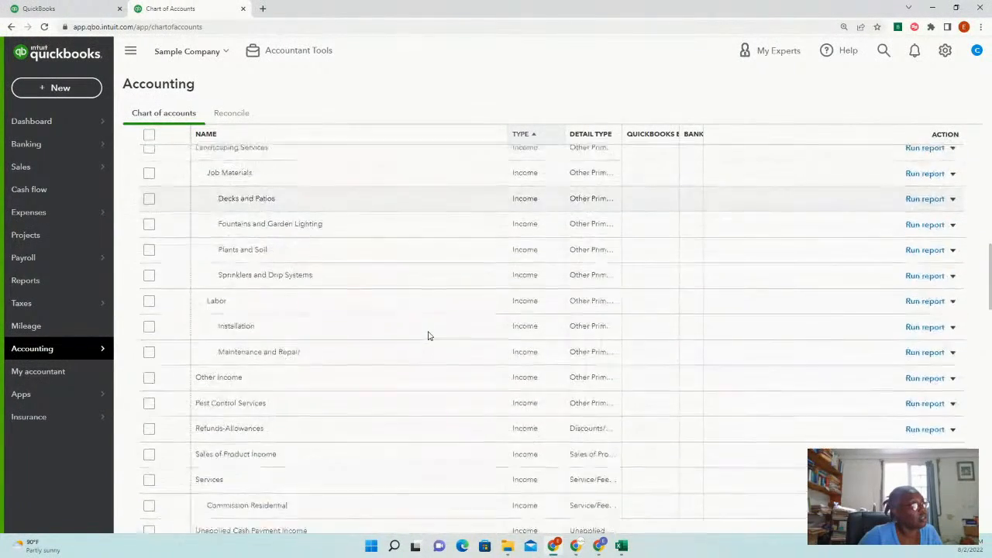
{"action": "scroll", "coordinate": [429, 335], "scroll_direction": "down", "scroll_amount": 1}
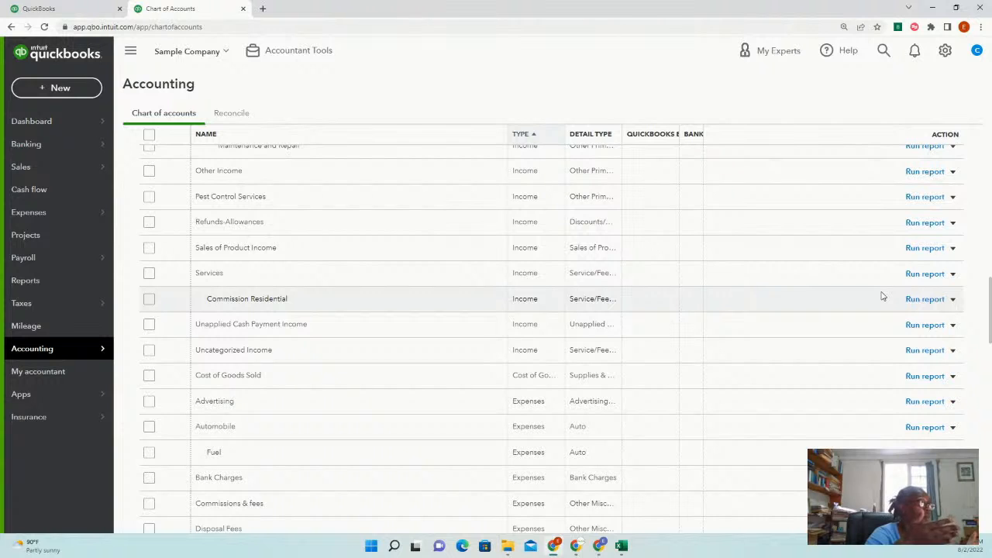
{"action": "scroll", "coordinate": [597, 359], "scroll_direction": "down", "scroll_amount": 5}
{"action": "scroll", "coordinate": [597, 359], "scroll_direction": "down", "scroll_amount": 1}
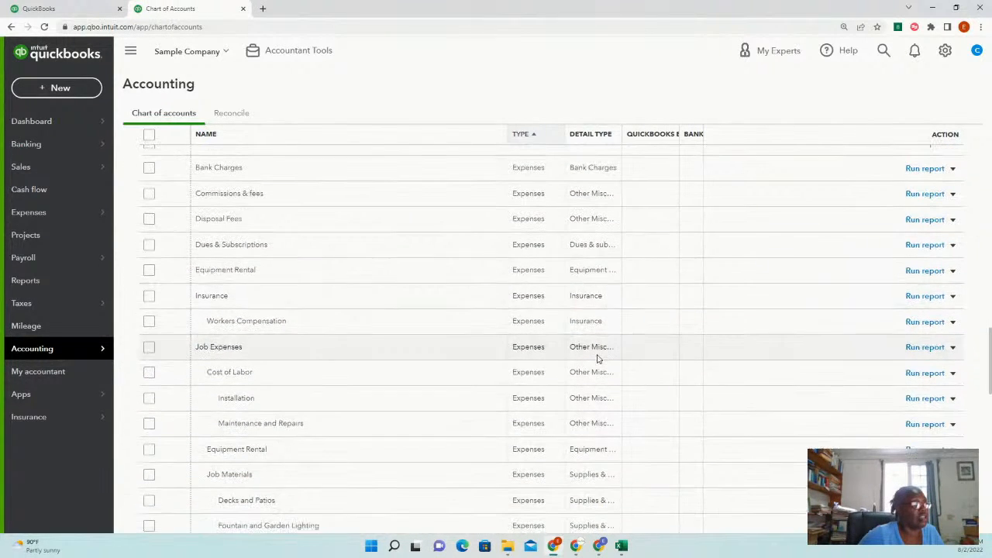
{"action": "mouse_move", "coordinate": [85, 350]}
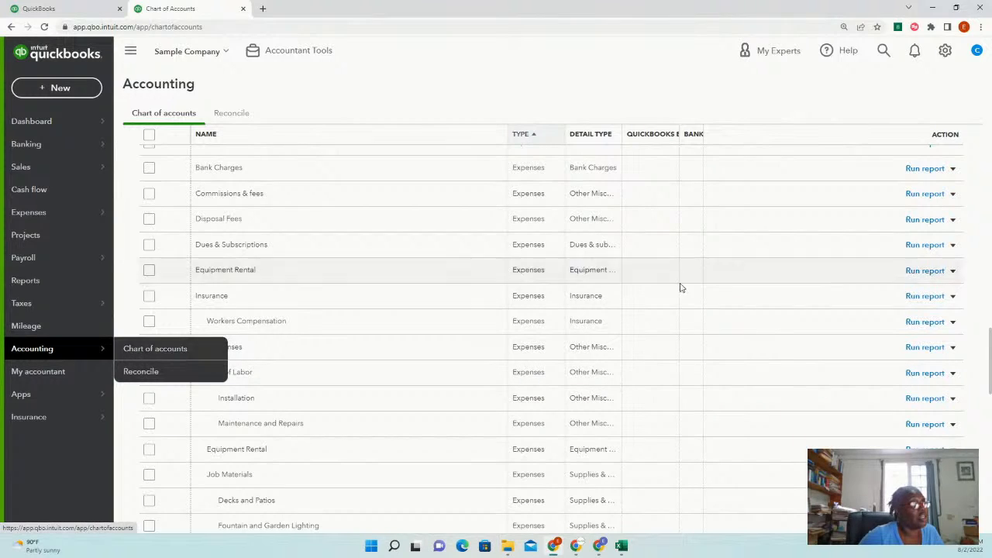
{"action": "scroll", "coordinate": [687, 287], "scroll_direction": "up", "scroll_amount": 10}
{"action": "scroll", "coordinate": [816, 255], "scroll_direction": "up", "scroll_amount": 5}
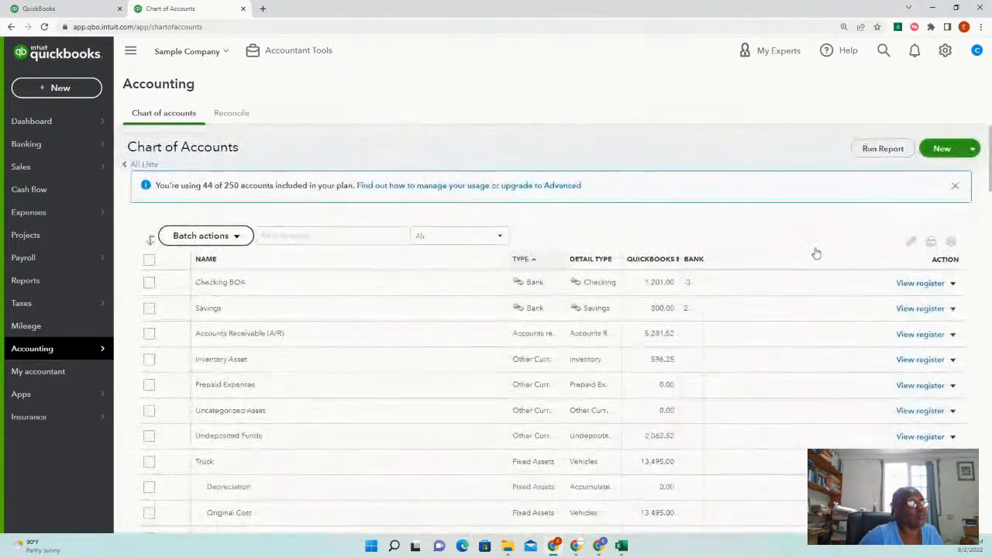
Start a new Expenses account and browse the parent accounts for Cost of Goods Sold
{"action": "left_click", "coordinate": [941, 152]}
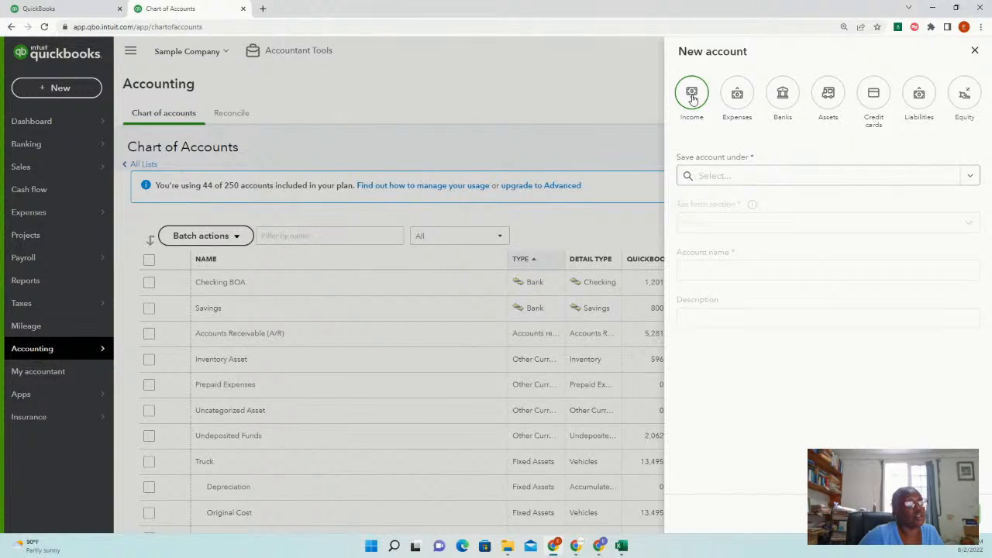
{"action": "left_click", "coordinate": [739, 99]}
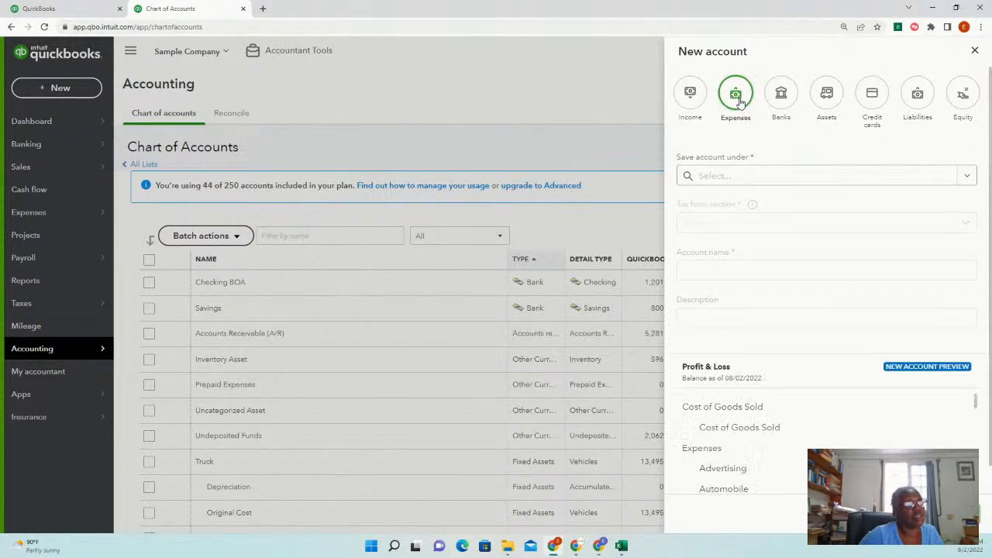
{"action": "left_click", "coordinate": [774, 178]}
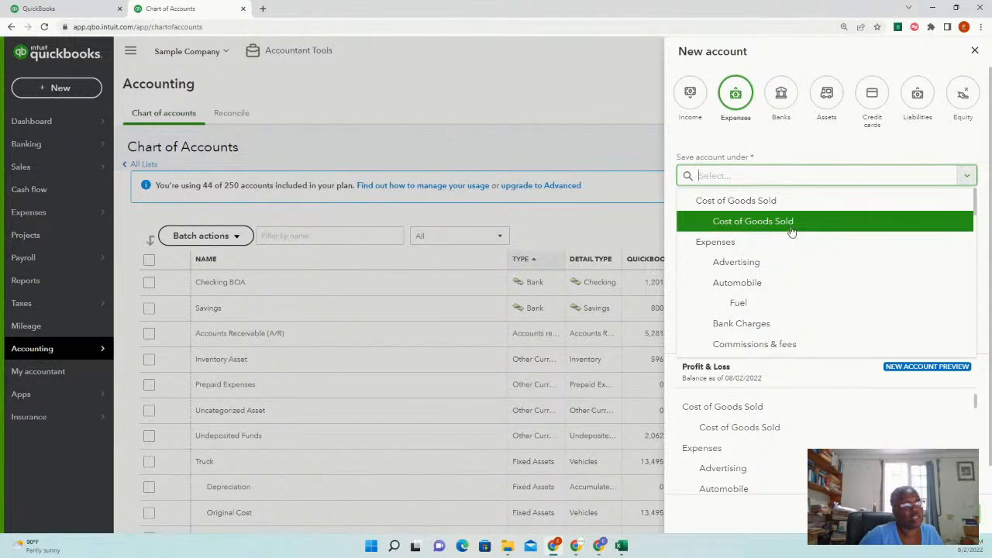
{"action": "scroll", "coordinate": [744, 303], "scroll_direction": "down", "scroll_amount": 5}
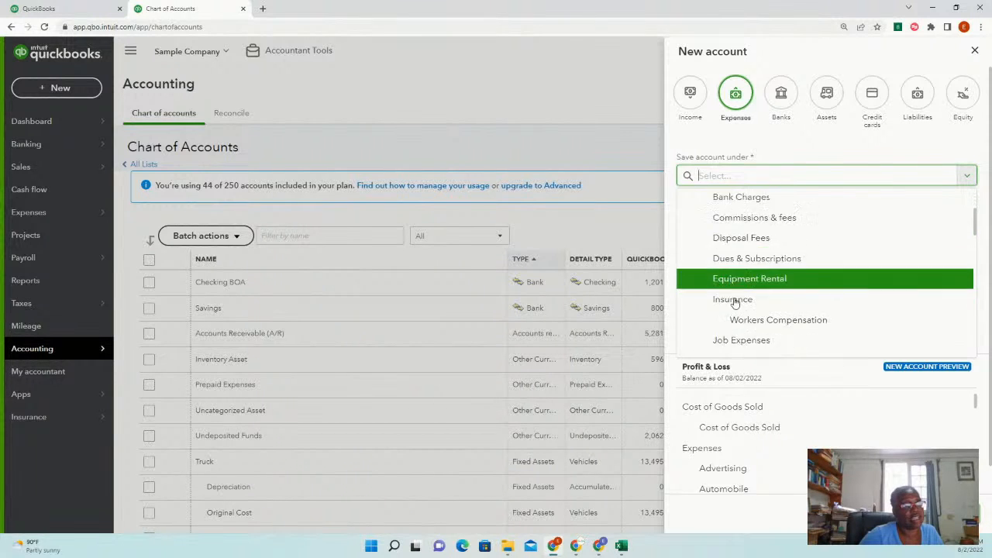
{"action": "scroll", "coordinate": [742, 314], "scroll_direction": "down", "scroll_amount": 2}
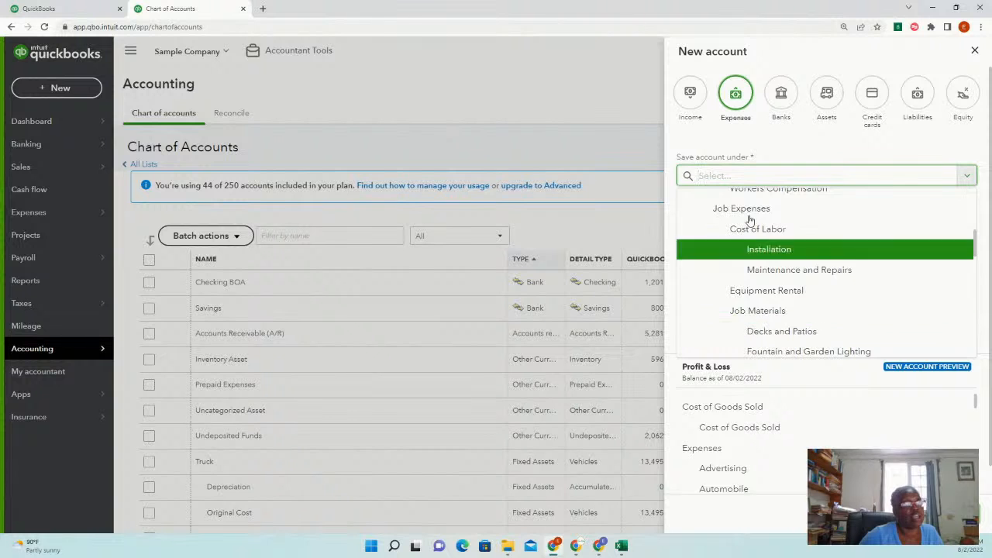
{"action": "scroll", "coordinate": [820, 310], "scroll_direction": "down", "scroll_amount": 3}
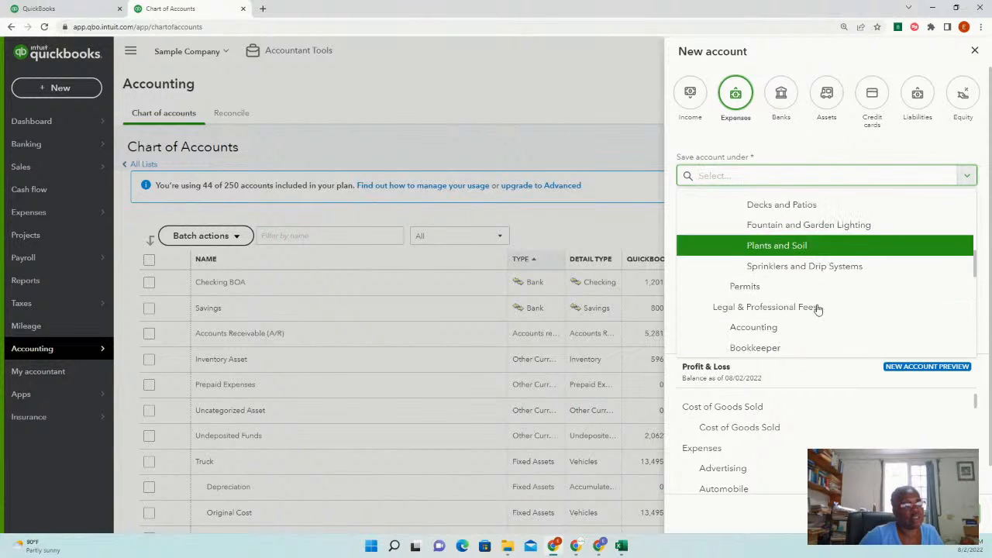
{"action": "scroll", "coordinate": [819, 315], "scroll_direction": "down", "scroll_amount": 2}
{"action": "scroll", "coordinate": [816, 337], "scroll_direction": "up", "scroll_amount": 5}
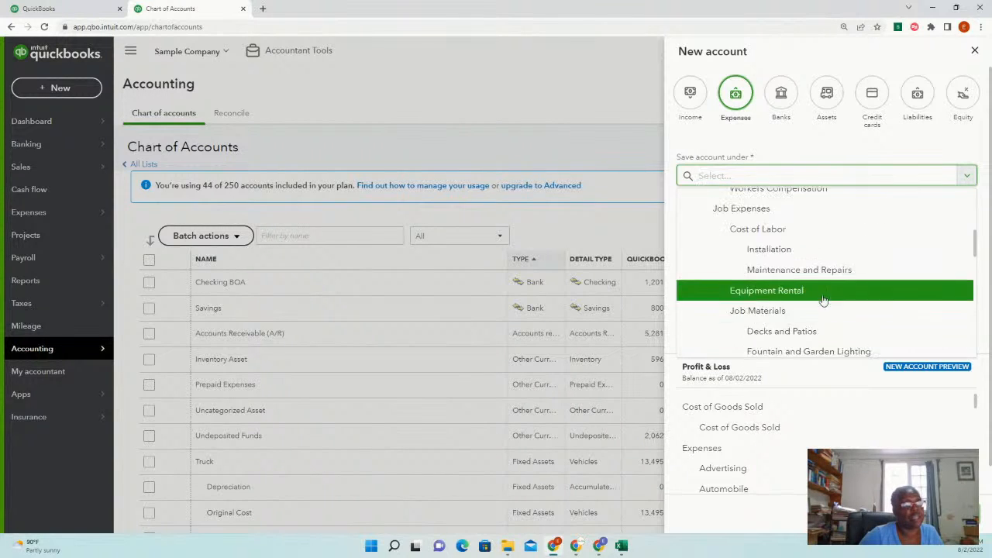
{"action": "scroll", "coordinate": [820, 285], "scroll_direction": "up", "scroll_amount": 2}
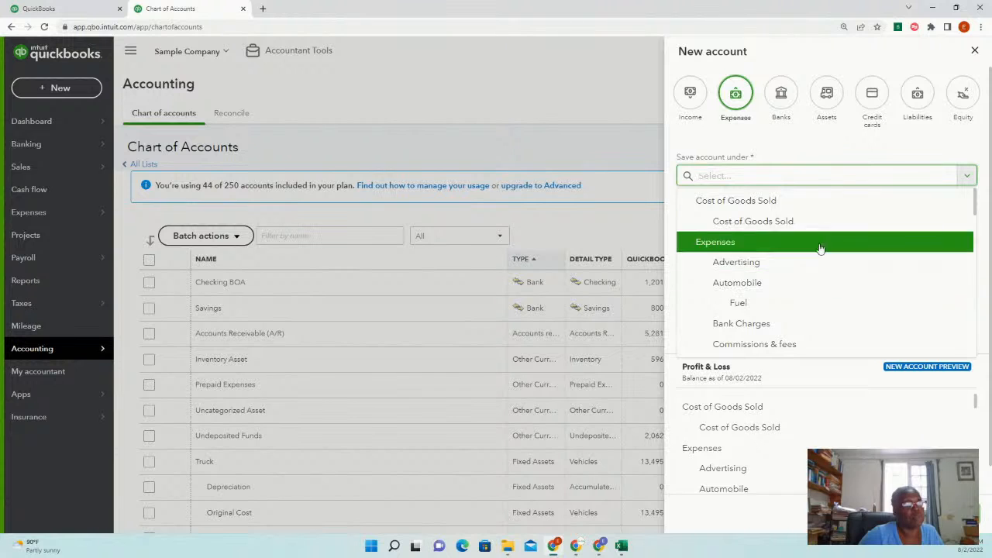
{"action": "scroll", "coordinate": [830, 279], "scroll_direction": "down", "scroll_amount": 2}
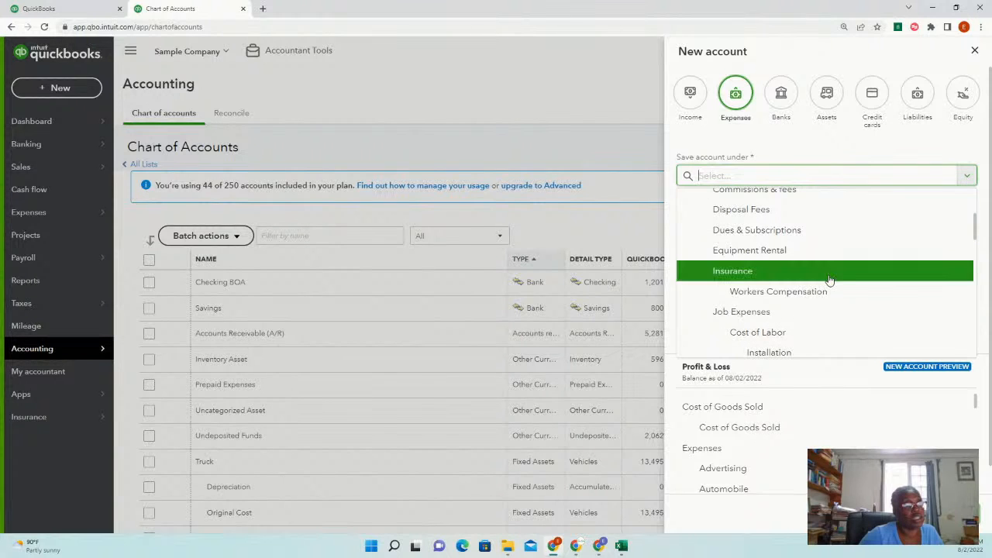
{"action": "scroll", "coordinate": [834, 281], "scroll_direction": "down", "scroll_amount": 3}
{"action": "scroll", "coordinate": [844, 283], "scroll_direction": "down", "scroll_amount": 5}
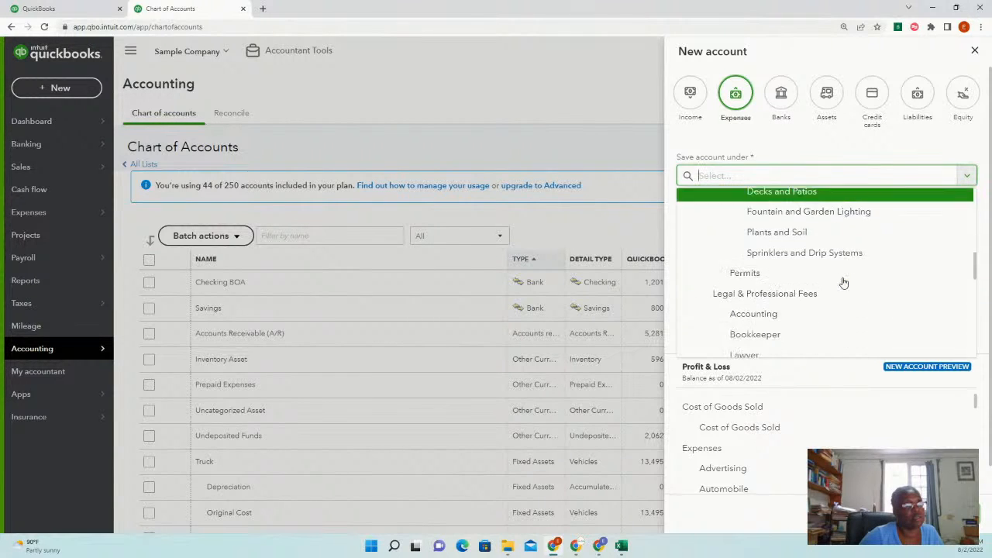
{"action": "scroll", "coordinate": [844, 283], "scroll_direction": "down", "scroll_amount": 1}
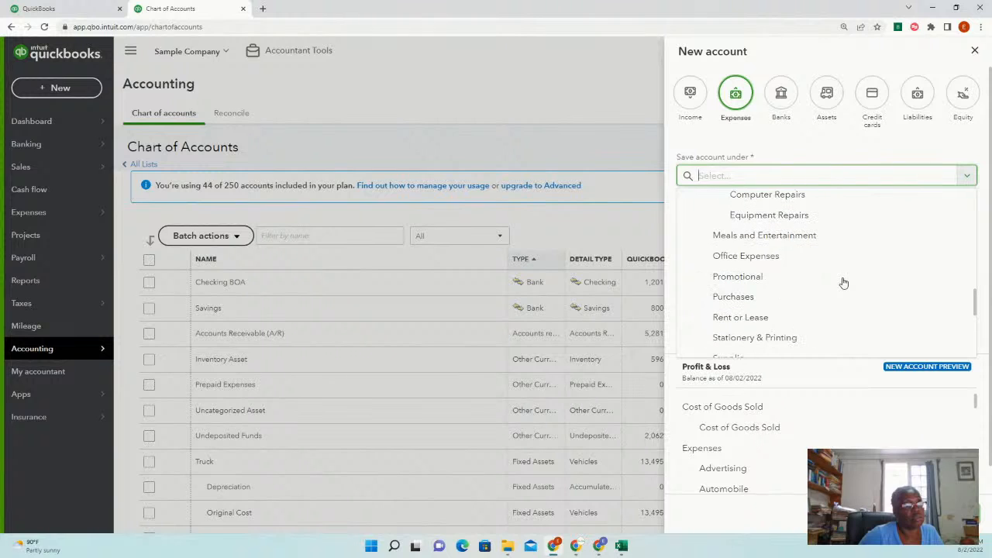
{"action": "scroll", "coordinate": [843, 280], "scroll_direction": "down", "scroll_amount": 3}
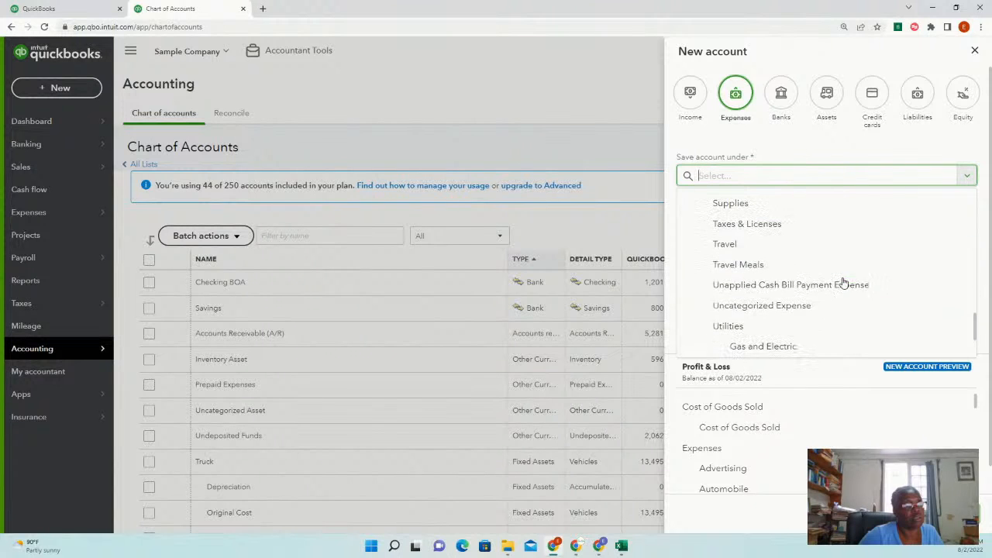
{"action": "scroll", "coordinate": [839, 278], "scroll_direction": "up", "scroll_amount": 8}
{"action": "scroll", "coordinate": [838, 275], "scroll_direction": "up", "scroll_amount": 2}
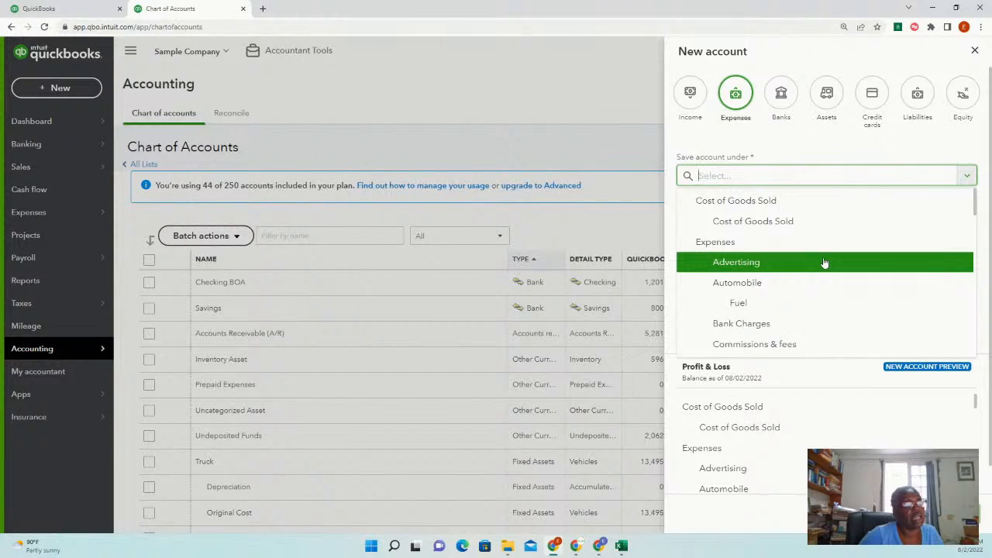
File the account under Cost of Goods Sold with tax section Other Costs of Services - COS
{"action": "left_click", "coordinate": [763, 219]}
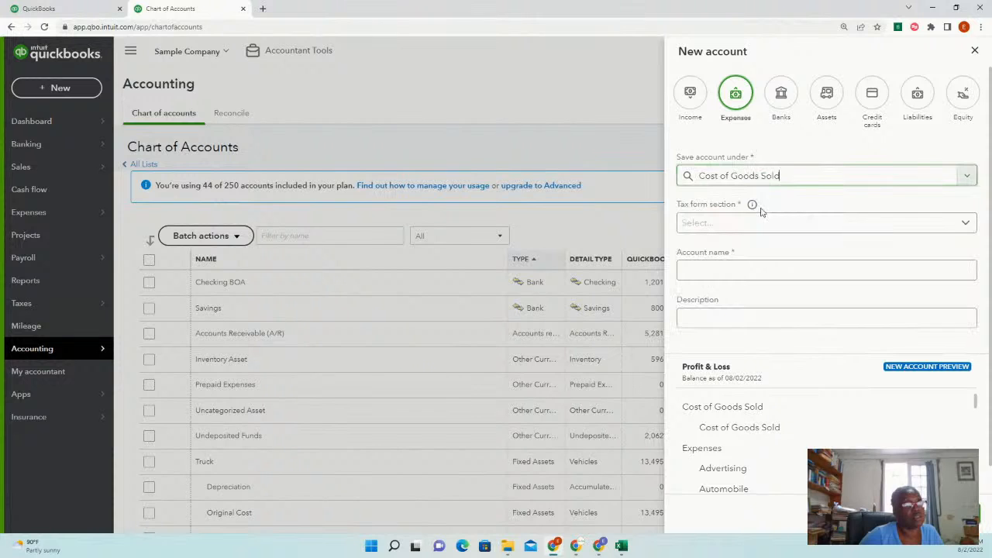
{"action": "left_click", "coordinate": [781, 226]}
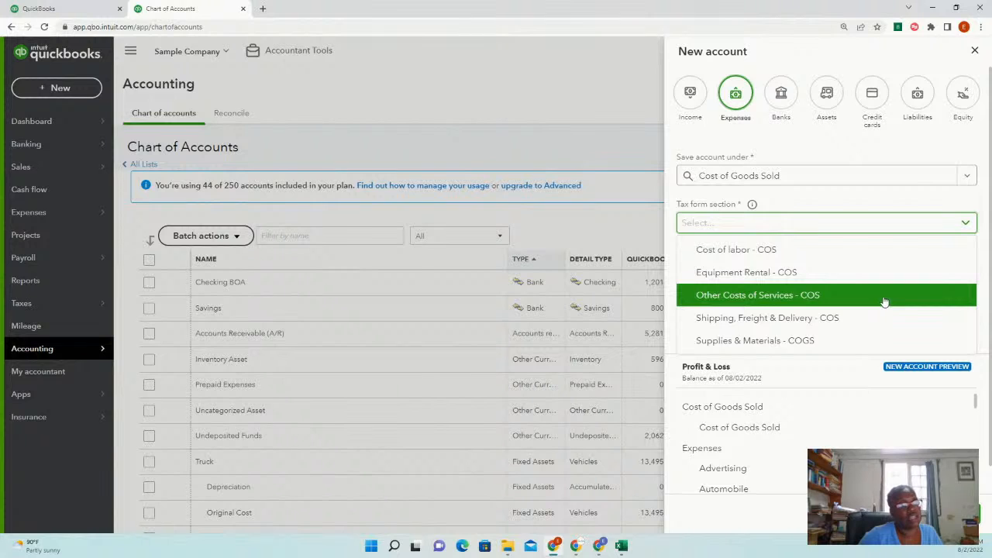
{"action": "left_click", "coordinate": [815, 295]}
Name the account 'Broker Fees' and describe it as 'Fees paid to Broker'
{"action": "left_click", "coordinate": [756, 269]}
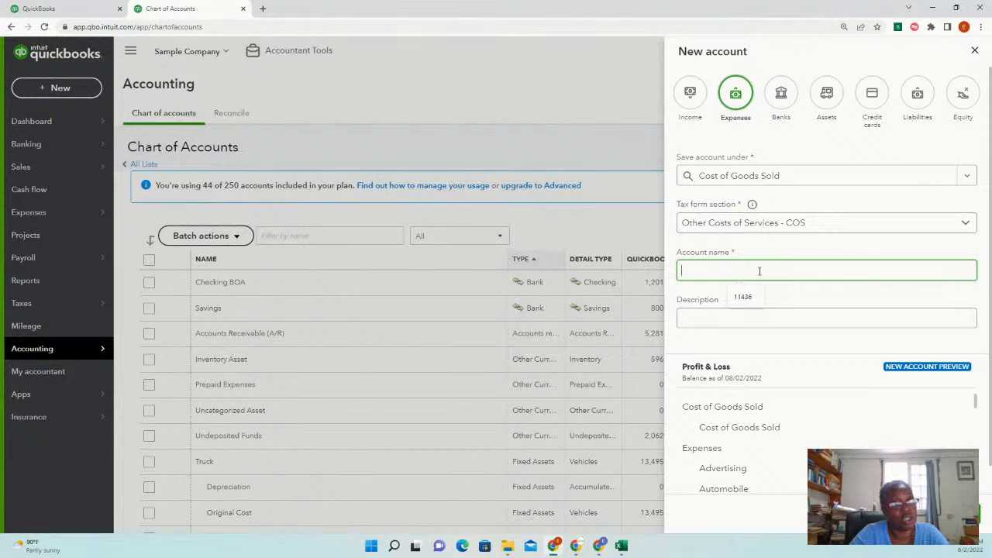
{"action": "type", "text": "B"}
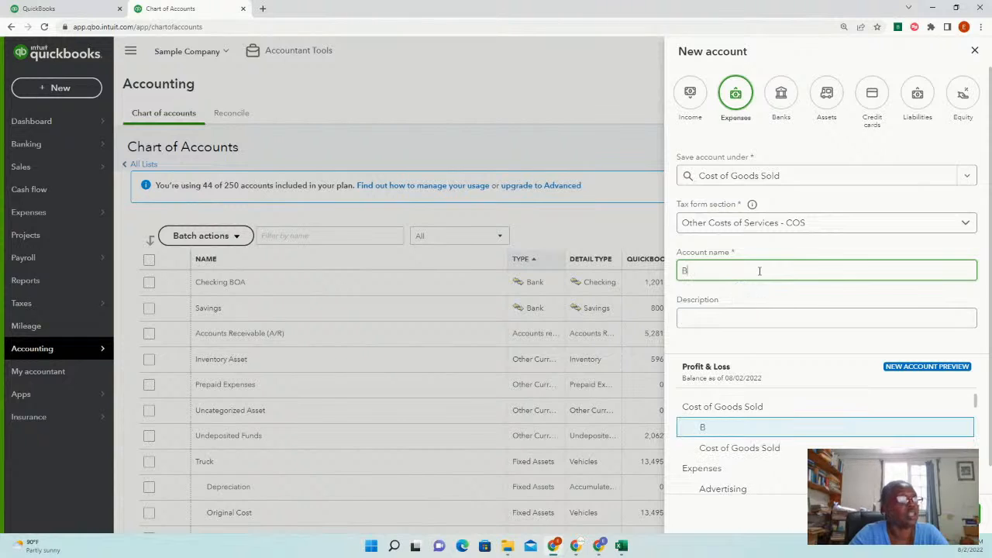
{"action": "type", "text": "rok"}
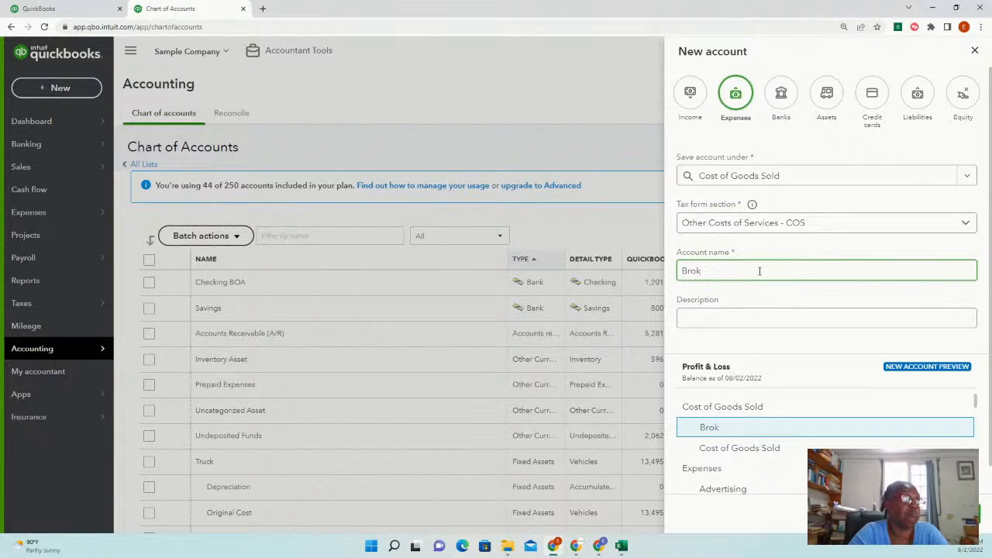
{"action": "type", "text": "er"}
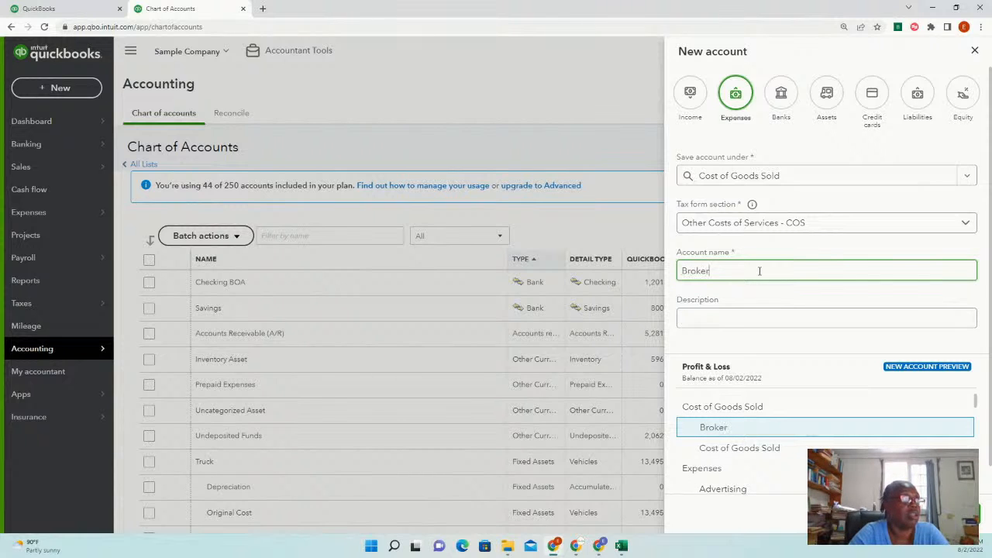
{"action": "type", "text": " Gee"}
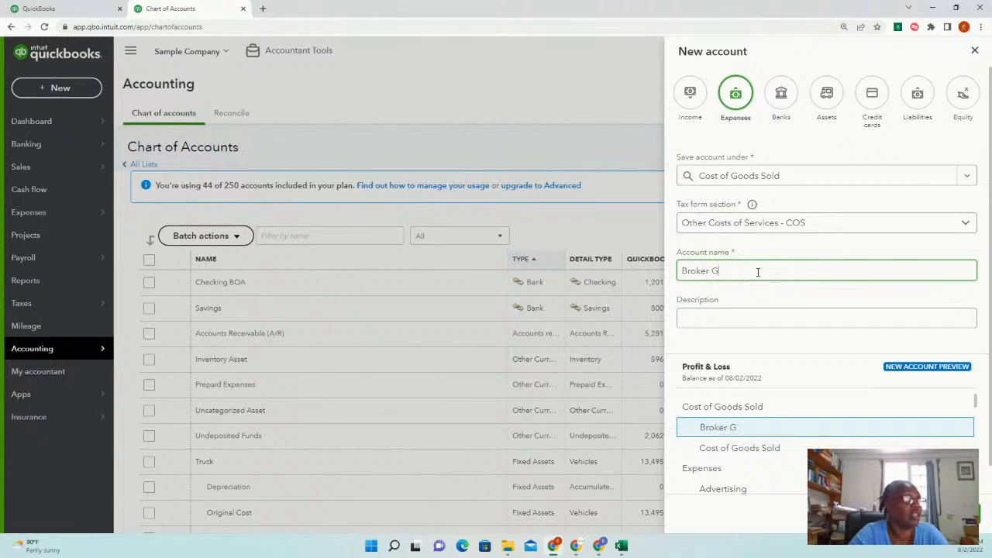
{"action": "key", "text": "BackSpace"}
{"action": "key", "text": "BackSpace"}
{"action": "key", "text": "BackSpace"}
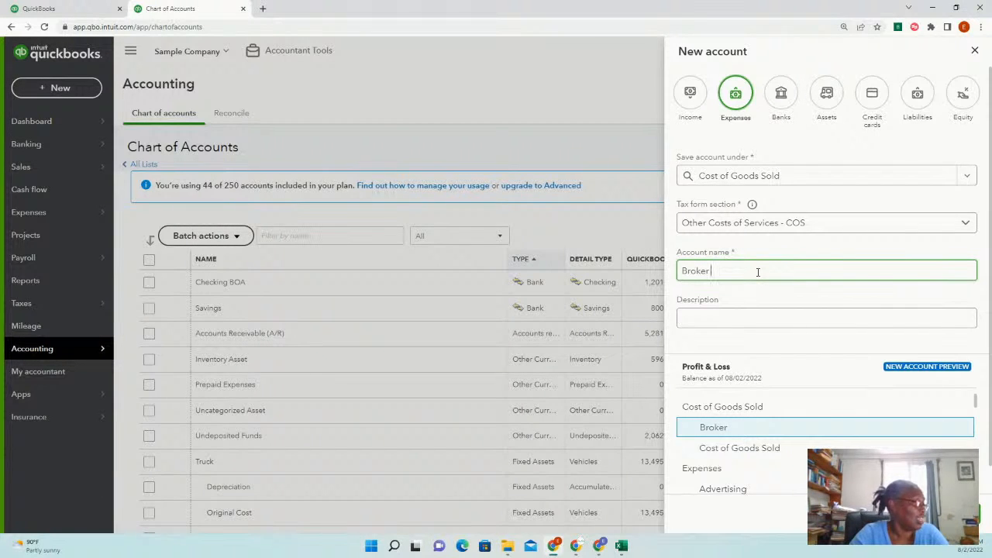
{"action": "type", "text": "Fees"}
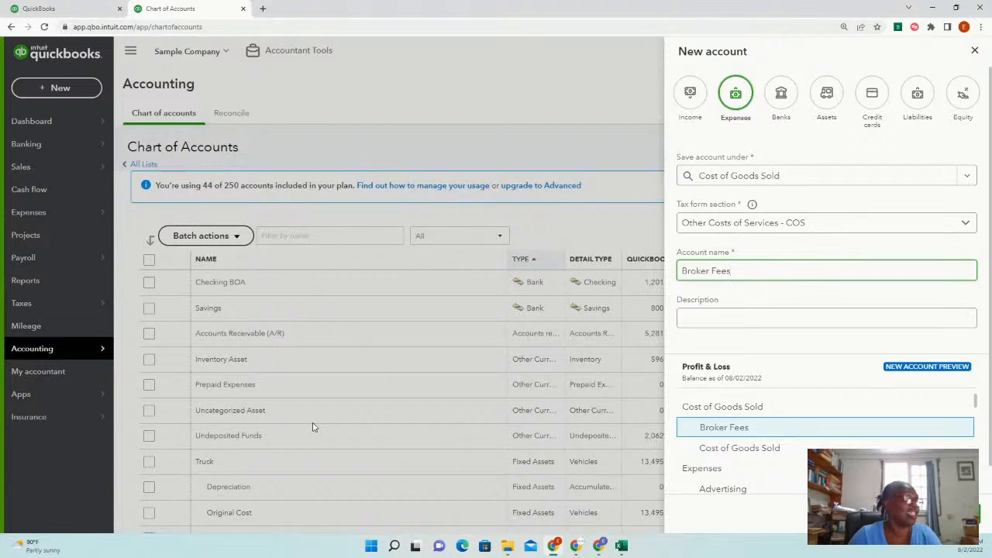
{"action": "left_click", "coordinate": [726, 318]}
{"action": "type", "text": "Fees paid"}
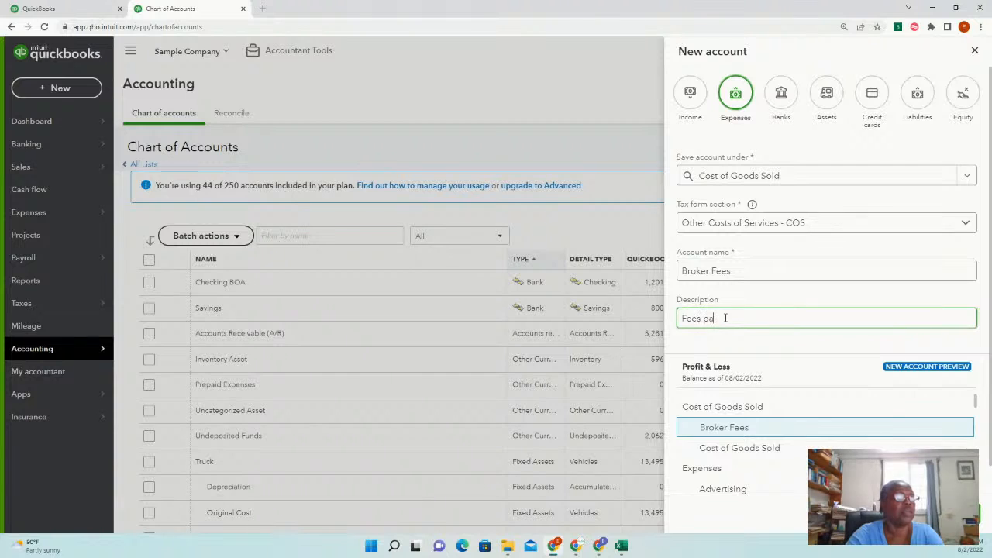
{"action": "key", "text": "BackSpace"}
{"action": "key", "text": "BackSpace"}
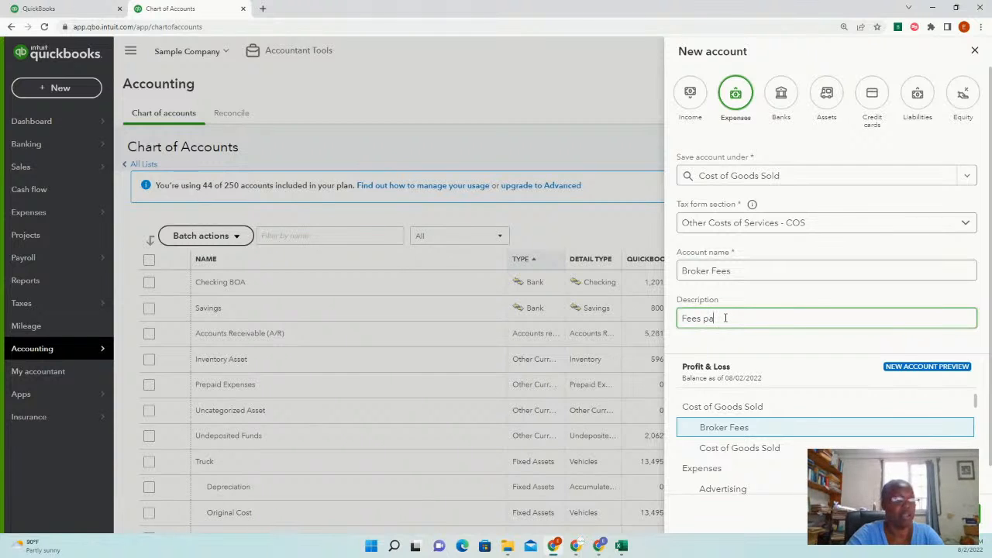
{"action": "type", "text": "id to the"}
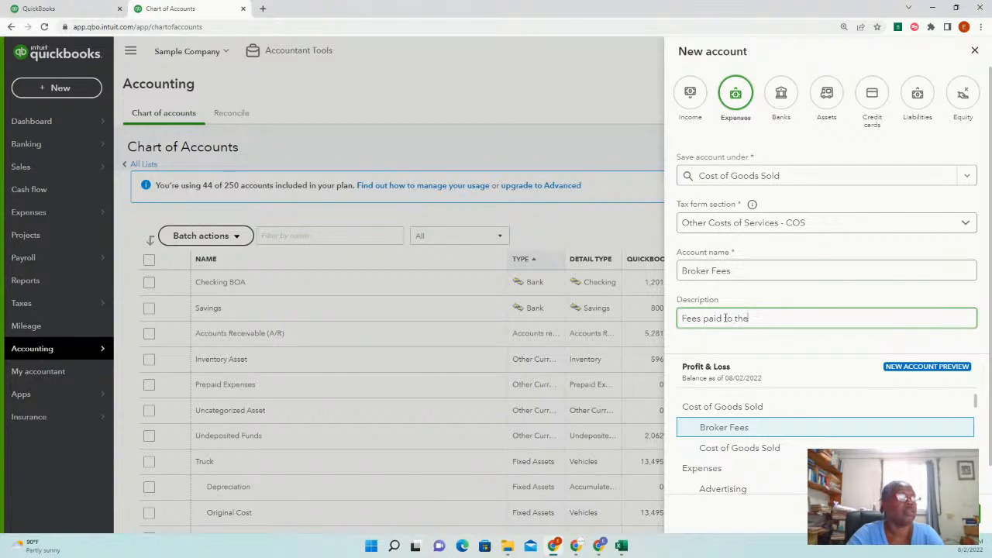
{"action": "key", "text": "BackSpace"}
{"action": "key", "text": "BackSpace"}
{"action": "key", "text": "BackSpace"}
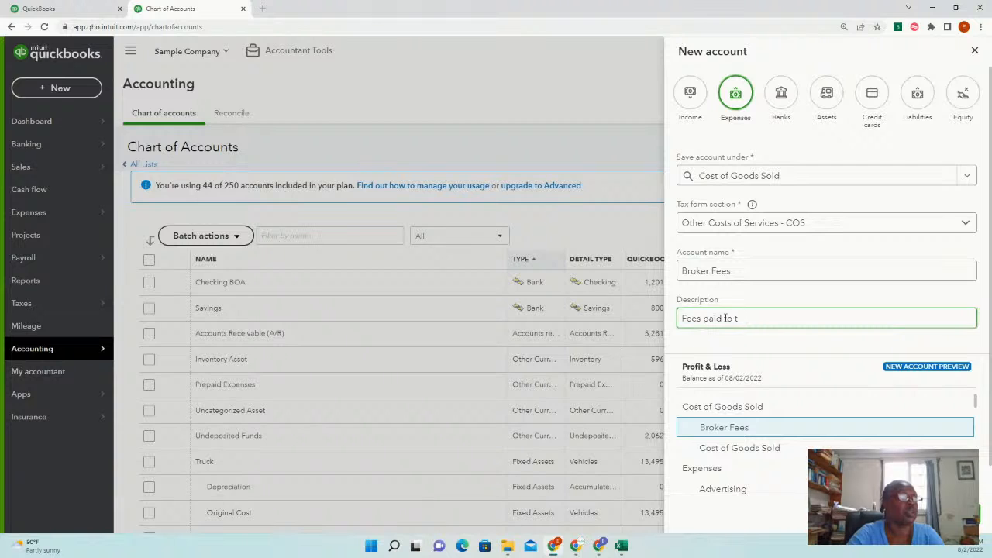
{"action": "type", "text": "Broker"}
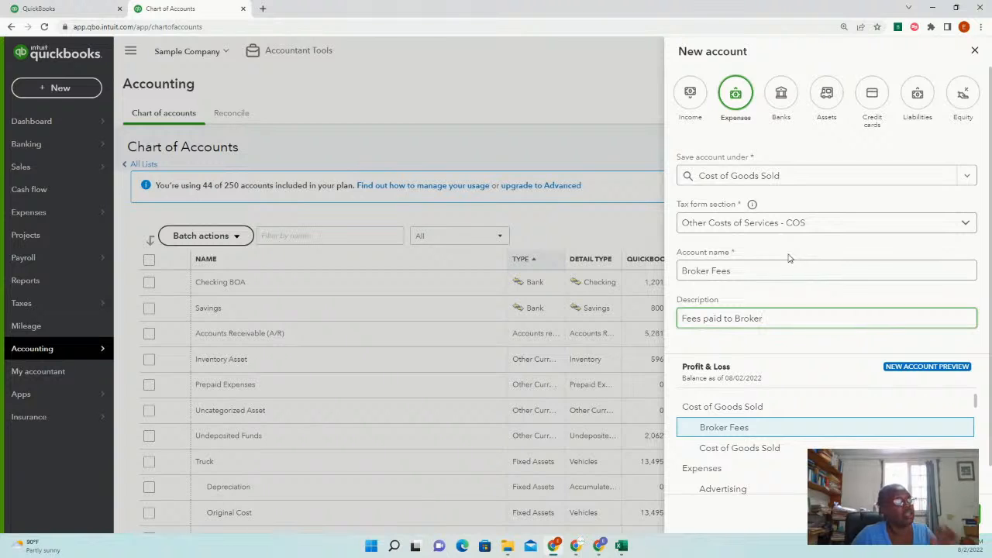
{"action": "left_click", "coordinate": [969, 181]}
Move Broker Fees under Expenses with tax section Office/General Administrative Expenses
{"action": "left_click", "coordinate": [771, 243]}
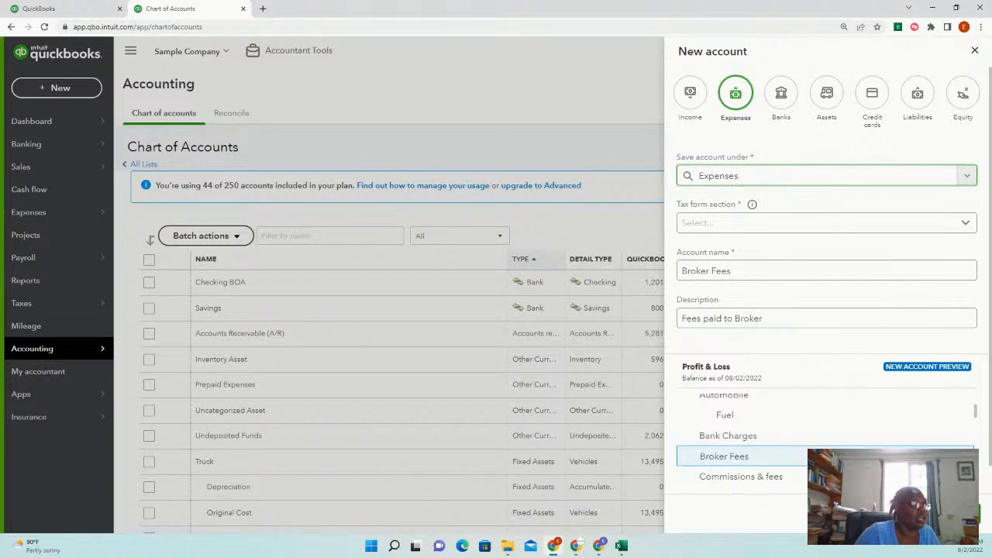
{"action": "left_click", "coordinate": [958, 515]}
{"action": "left_click", "coordinate": [787, 223]}
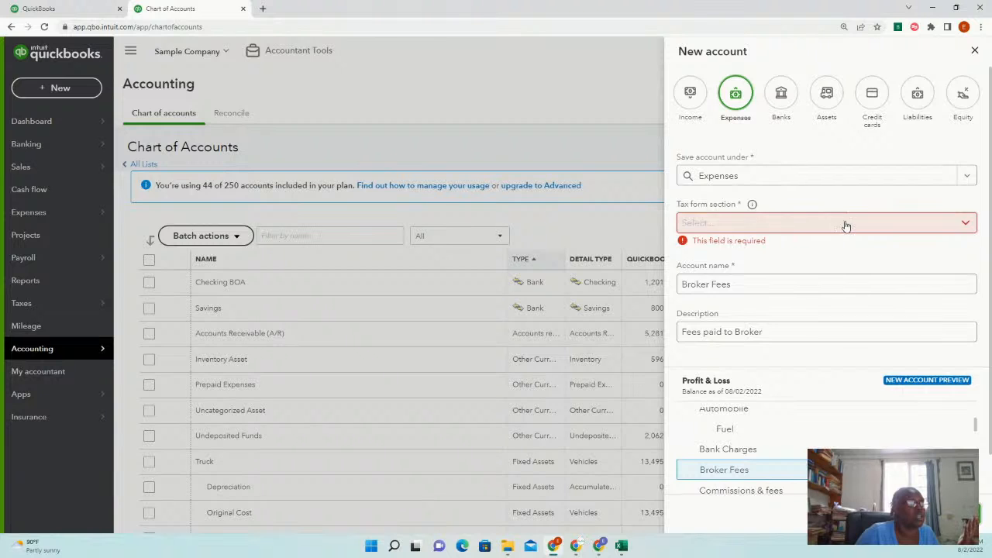
{"action": "scroll", "coordinate": [814, 333], "scroll_direction": "down", "scroll_amount": 1}
{"action": "scroll", "coordinate": [820, 380], "scroll_direction": "down", "scroll_amount": 2}
{"action": "scroll", "coordinate": [822, 380], "scroll_direction": "down", "scroll_amount": 3}
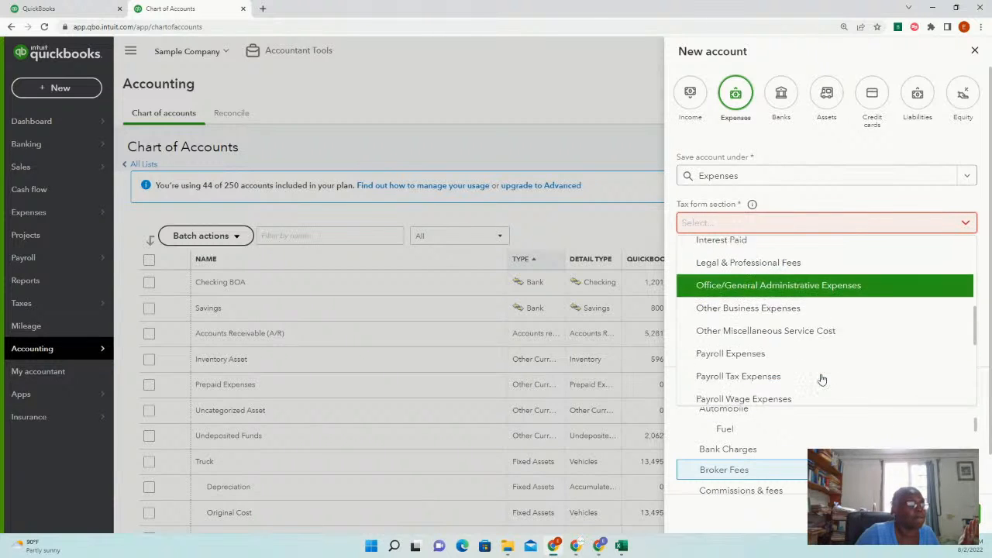
{"action": "scroll", "coordinate": [822, 380], "scroll_direction": "down", "scroll_amount": 2}
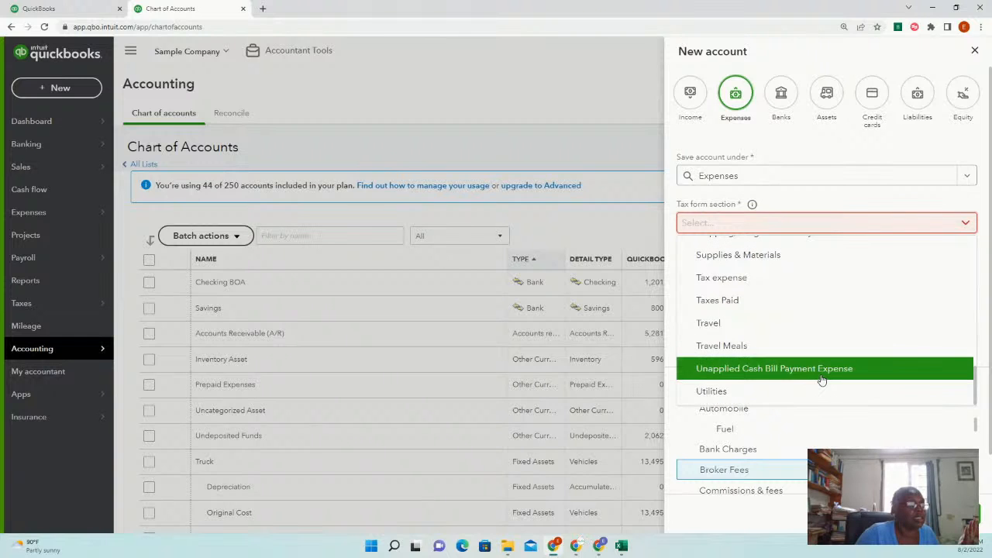
{"action": "scroll", "coordinate": [822, 380], "scroll_direction": "up", "scroll_amount": 4}
{"action": "scroll", "coordinate": [820, 381], "scroll_direction": "up", "scroll_amount": 2}
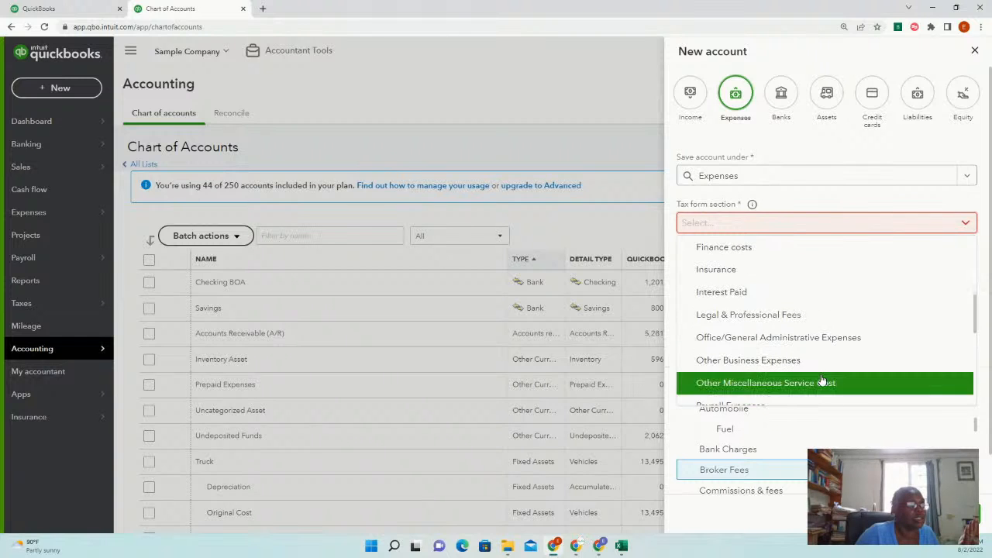
{"action": "scroll", "coordinate": [816, 386], "scroll_direction": "down", "scroll_amount": 2}
{"action": "left_click", "coordinate": [803, 287]}
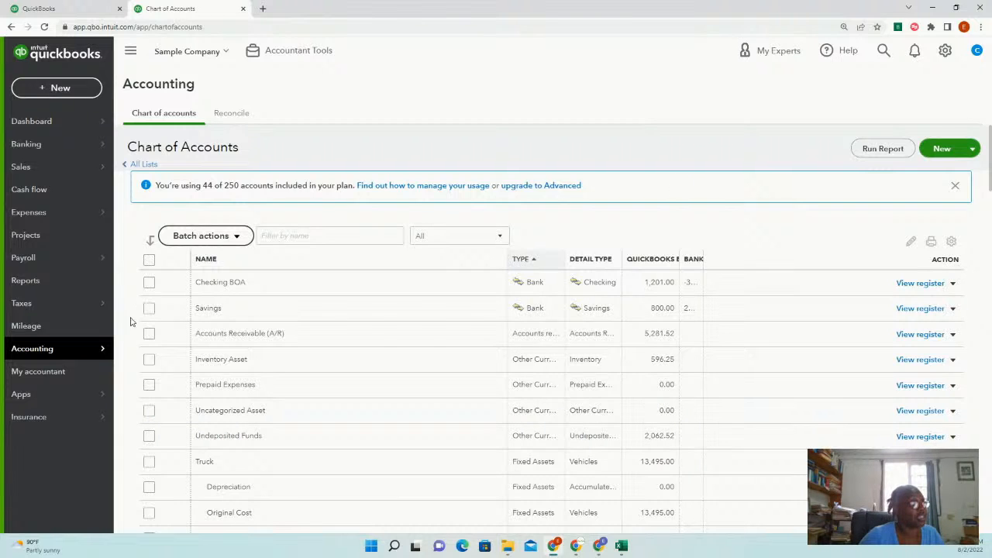
Start another new account as an Asset saved under Fixed Assets
{"action": "mouse_move", "coordinate": [58, 363]}
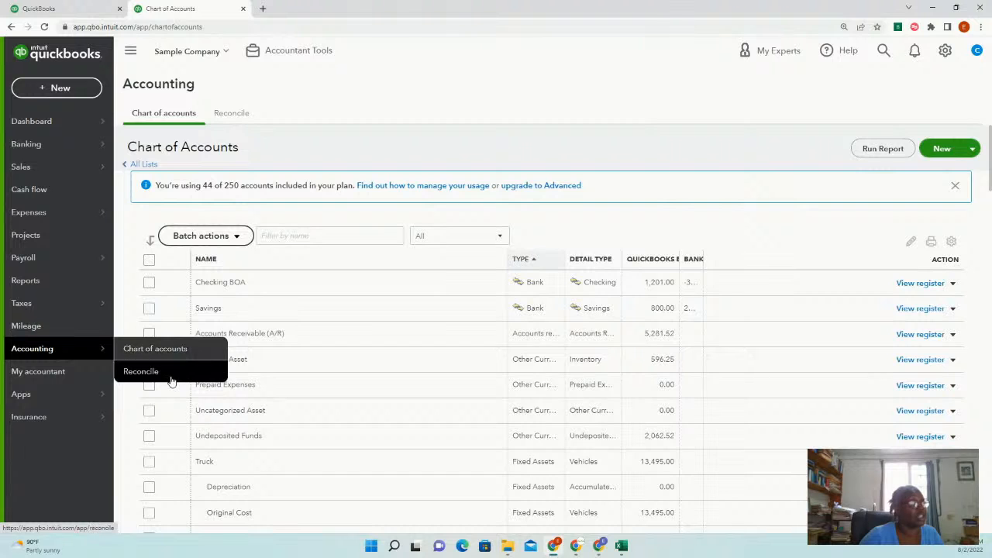
{"action": "left_click", "coordinate": [944, 149]}
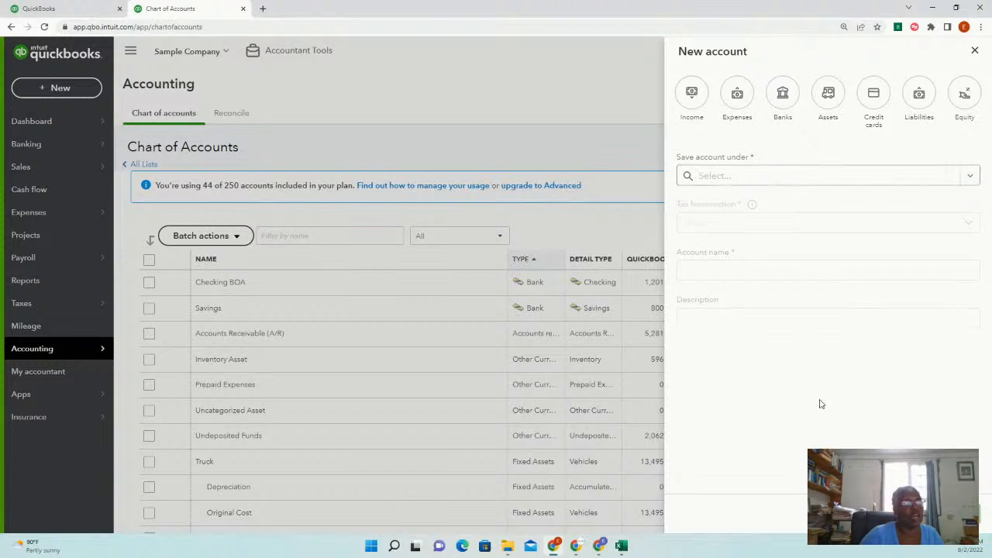
{"action": "left_click", "coordinate": [830, 94]}
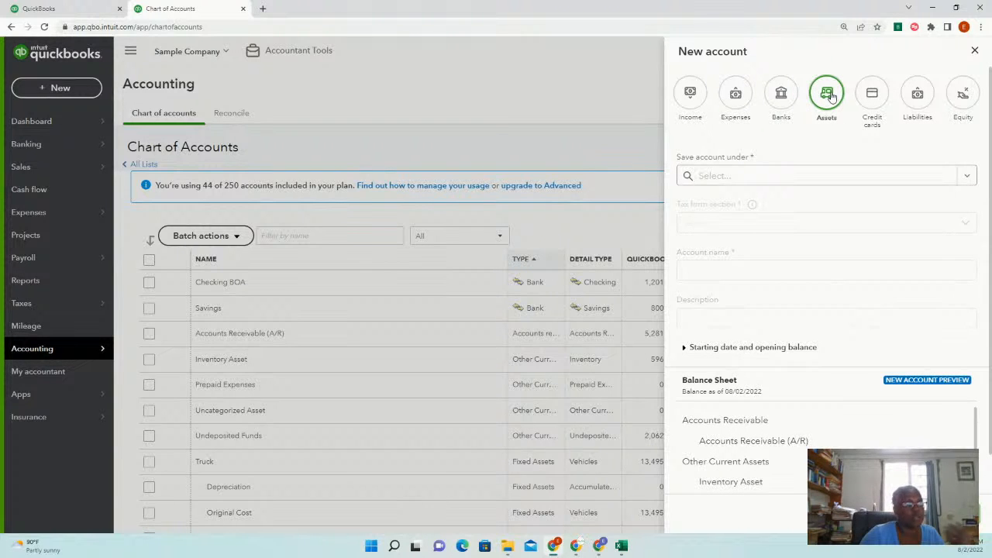
{"action": "left_click", "coordinate": [834, 171]}
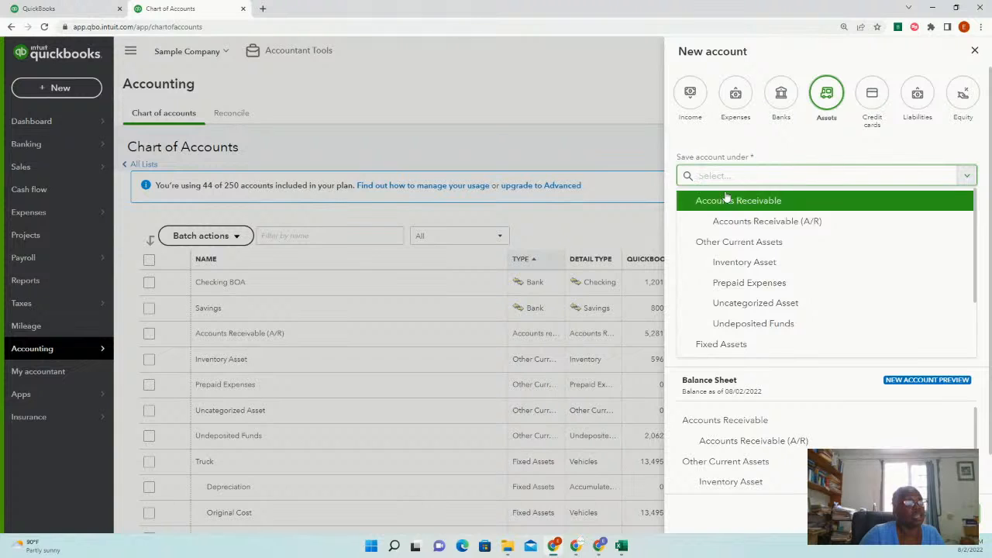
{"action": "left_click", "coordinate": [760, 346]}
Set the account's tax form section to Fixed Asset Computers
{"action": "left_click", "coordinate": [831, 224]}
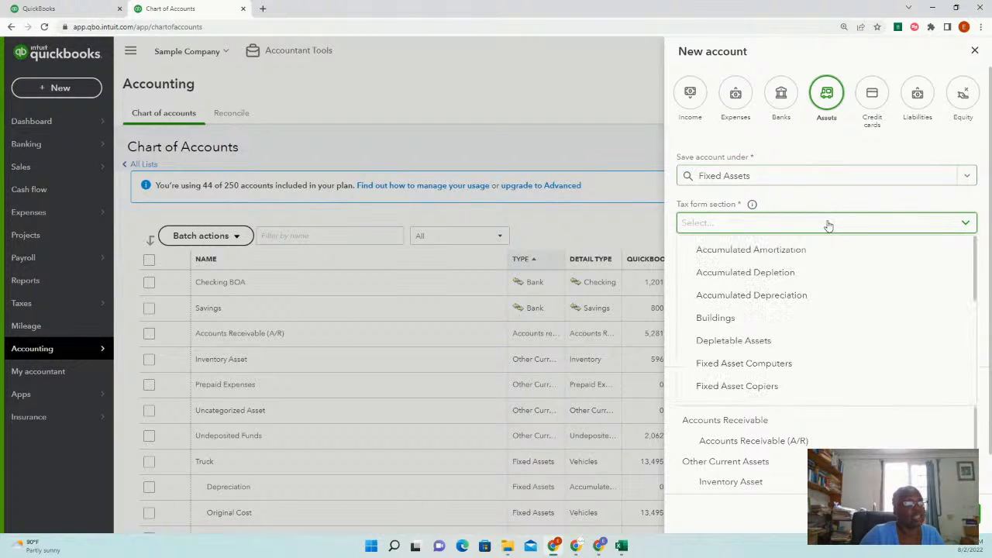
{"action": "scroll", "coordinate": [828, 366], "scroll_direction": "down", "scroll_amount": 1}
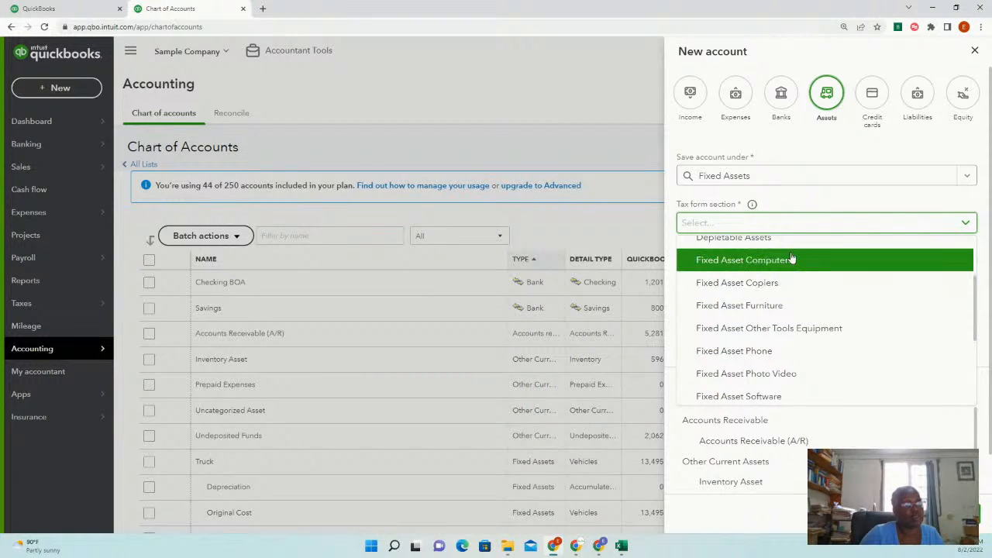
{"action": "scroll", "coordinate": [807, 372], "scroll_direction": "down", "scroll_amount": 1}
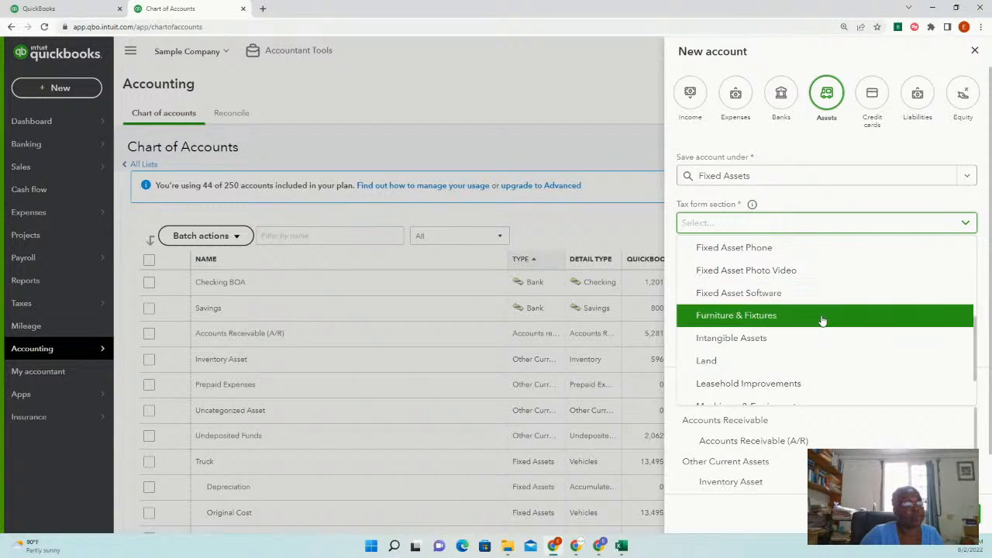
{"action": "scroll", "coordinate": [821, 319], "scroll_direction": "up", "scroll_amount": 1}
{"action": "scroll", "coordinate": [822, 321], "scroll_direction": "up", "scroll_amount": 1}
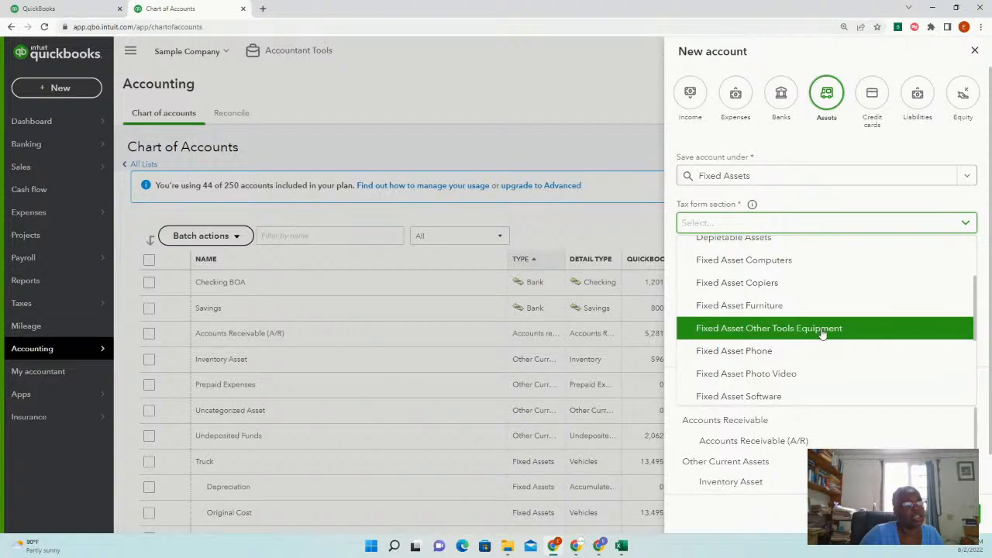
{"action": "left_click", "coordinate": [802, 262]}
{"action": "left_click", "coordinate": [787, 269]}
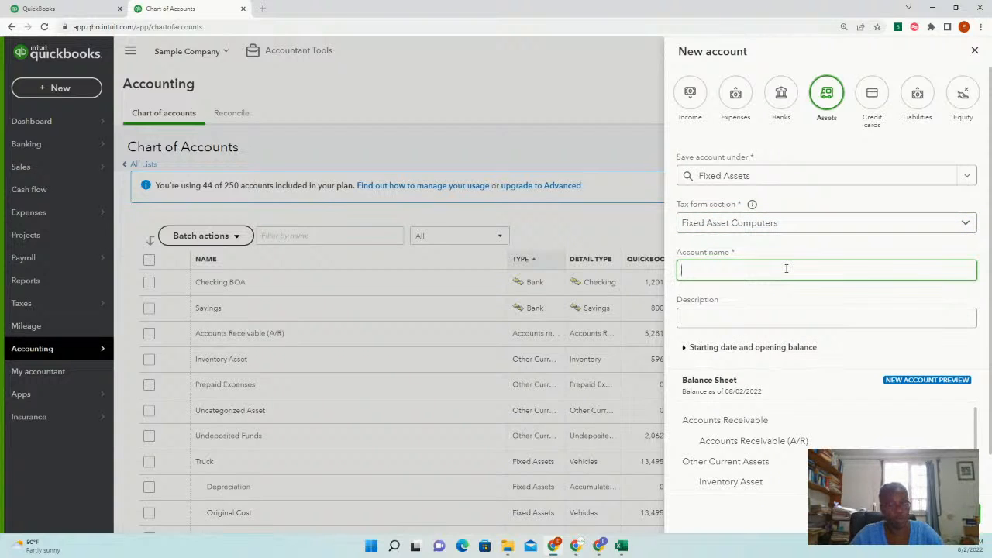
Name the account Computers, describe it as 'Dell Laptop Latitude 15', and save it
{"action": "type", "text": "Cino"}
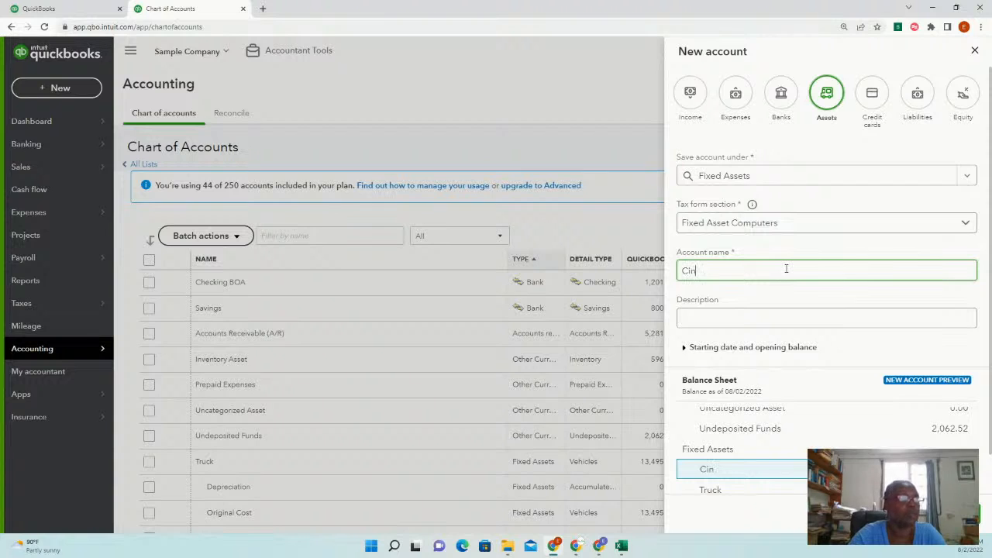
{"action": "key", "text": "BackSpace"}
{"action": "key", "text": "BackSpace"}
{"action": "key", "text": "BackSpace"}
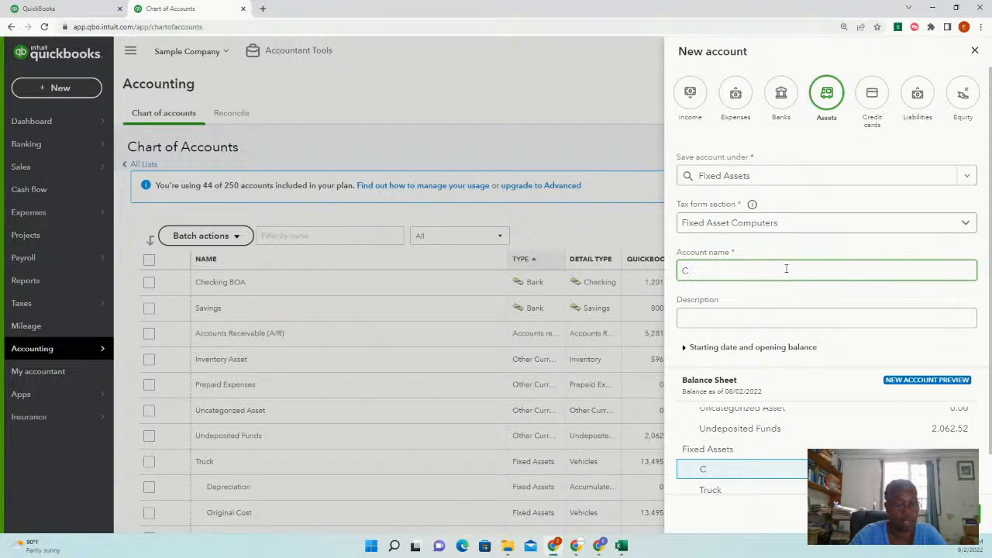
{"action": "type", "text": "ompu"}
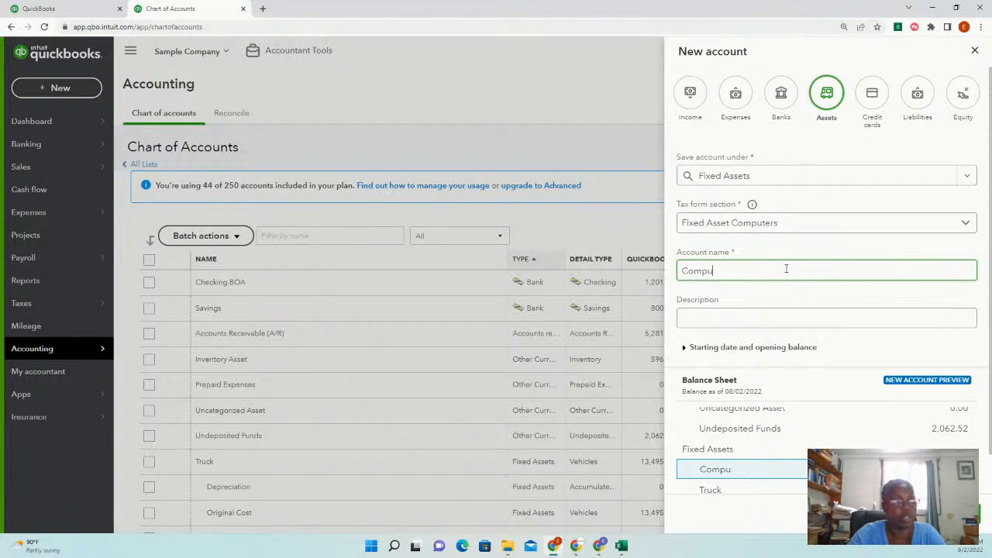
{"action": "type", "text": "ters"}
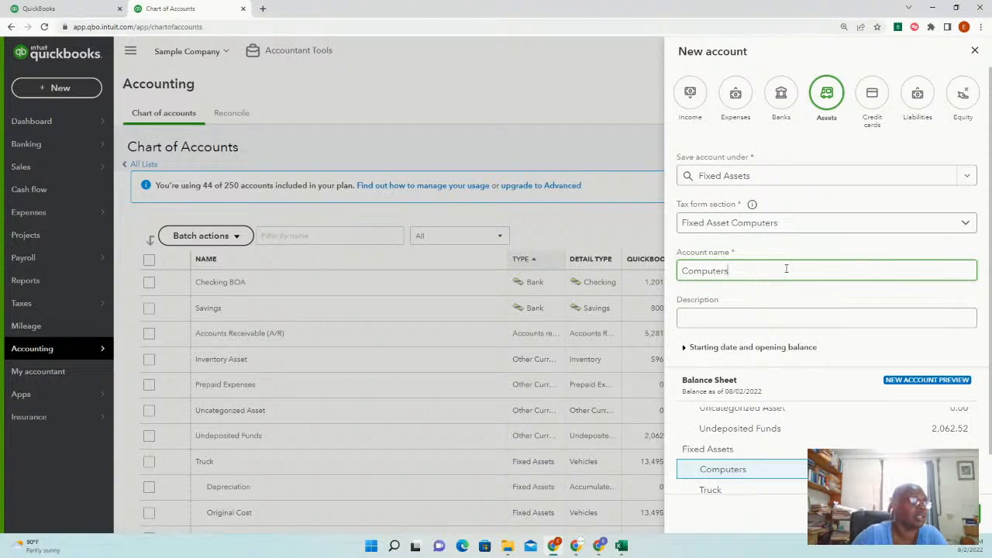
{"action": "left_click", "coordinate": [781, 316]}
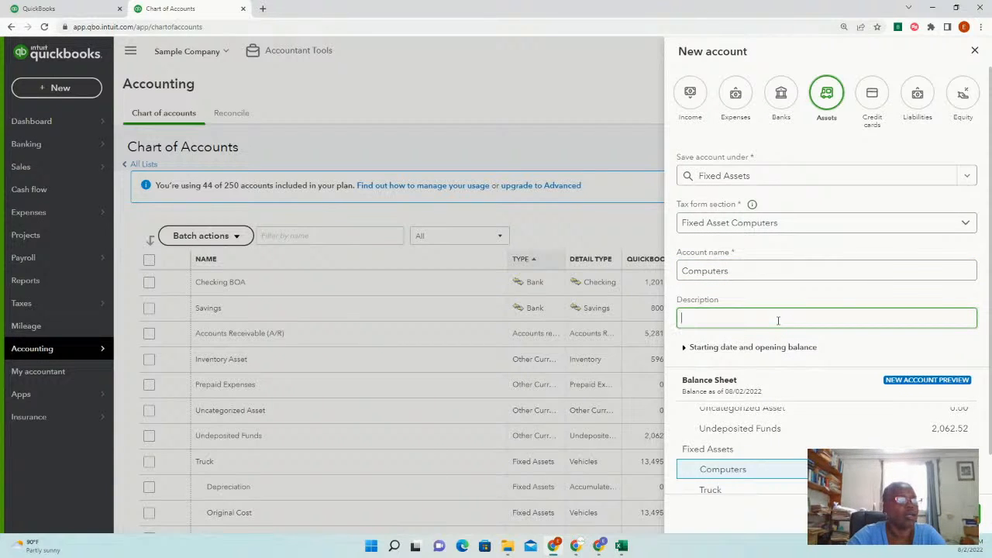
{"action": "type", "text": "Dell "}
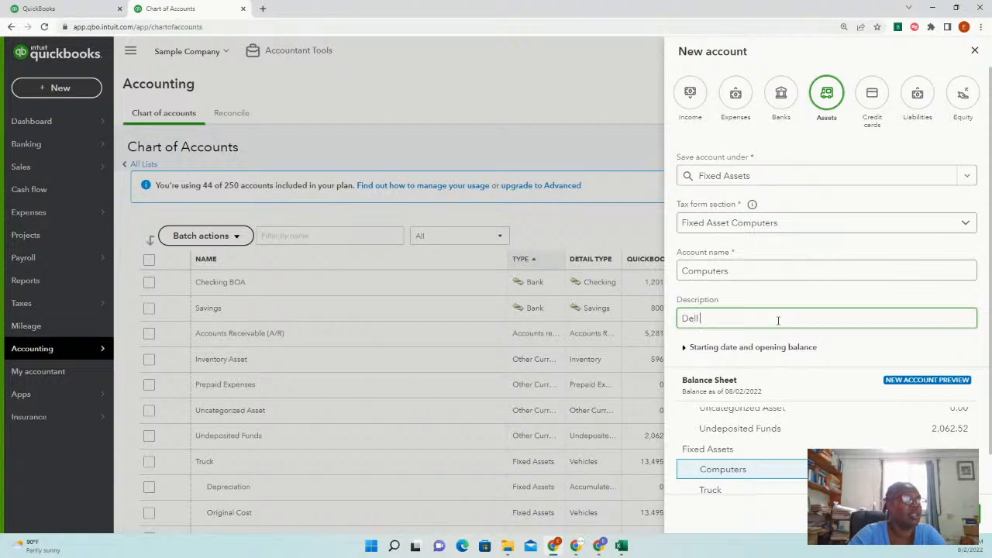
{"action": "type", "text": "Lapto"}
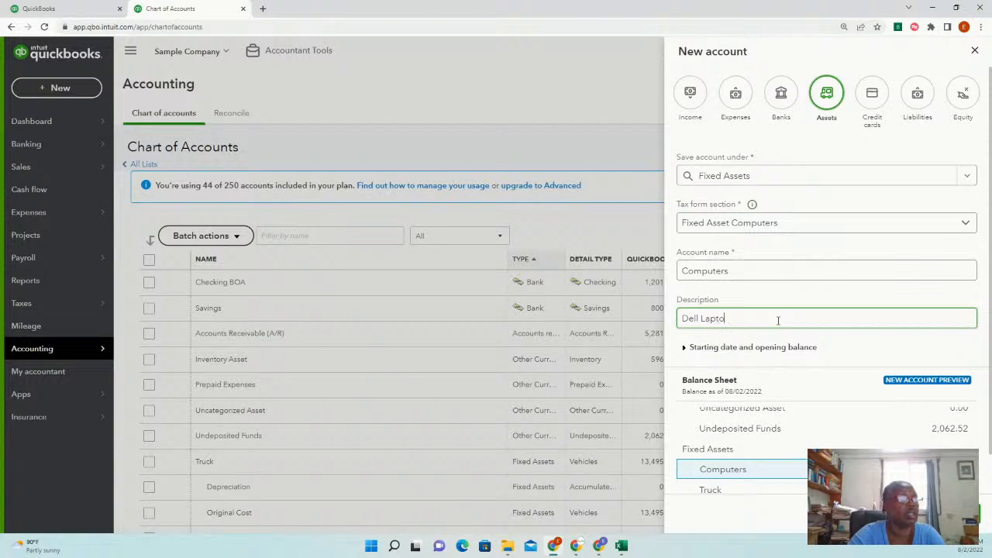
{"action": "type", "text": "p Latitu"}
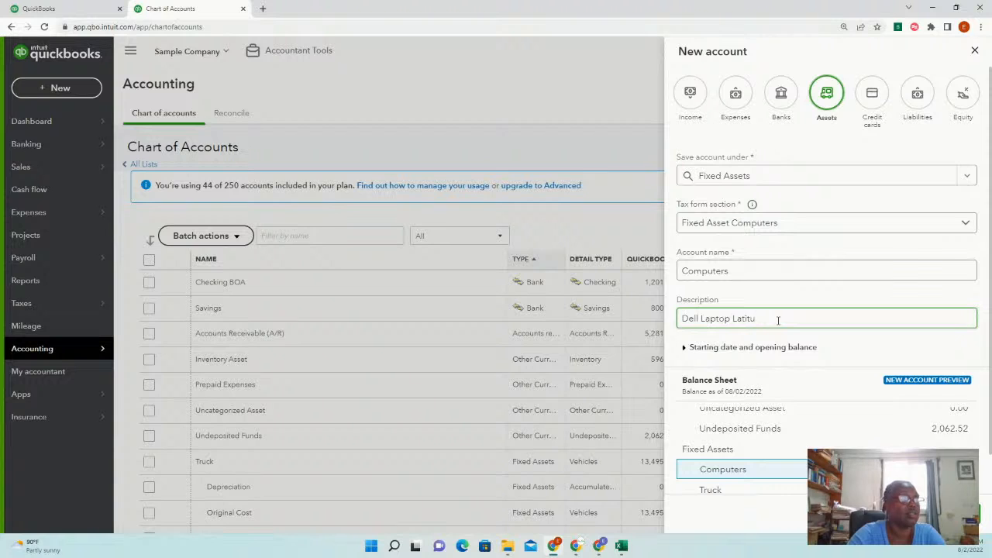
{"action": "type", "text": "de 15"}
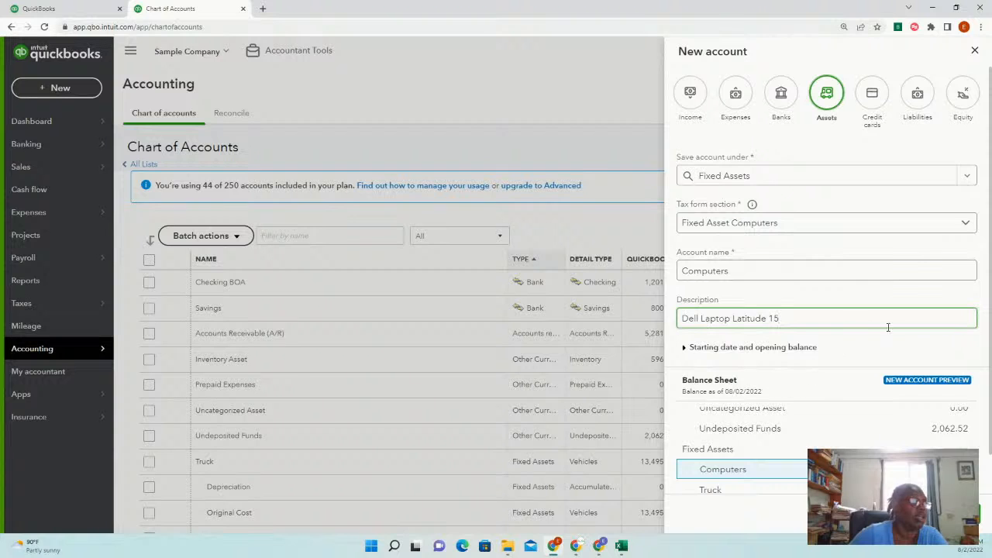
{"action": "left_click", "coordinate": [751, 273]}
{"action": "left_click", "coordinate": [960, 514]}
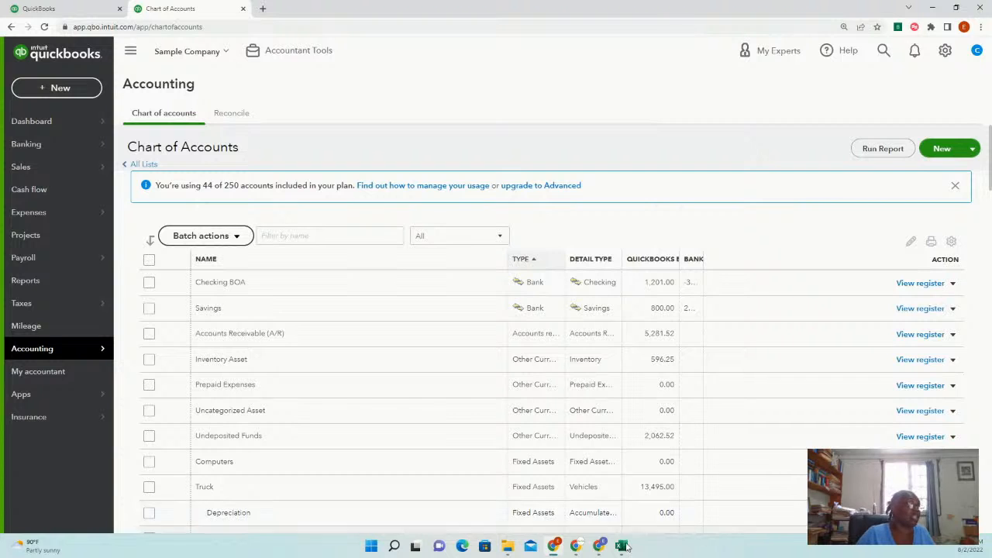
Open the Profit and Loss report from Reports
{"action": "scroll", "coordinate": [638, 500], "scroll_direction": "down", "scroll_amount": 2}
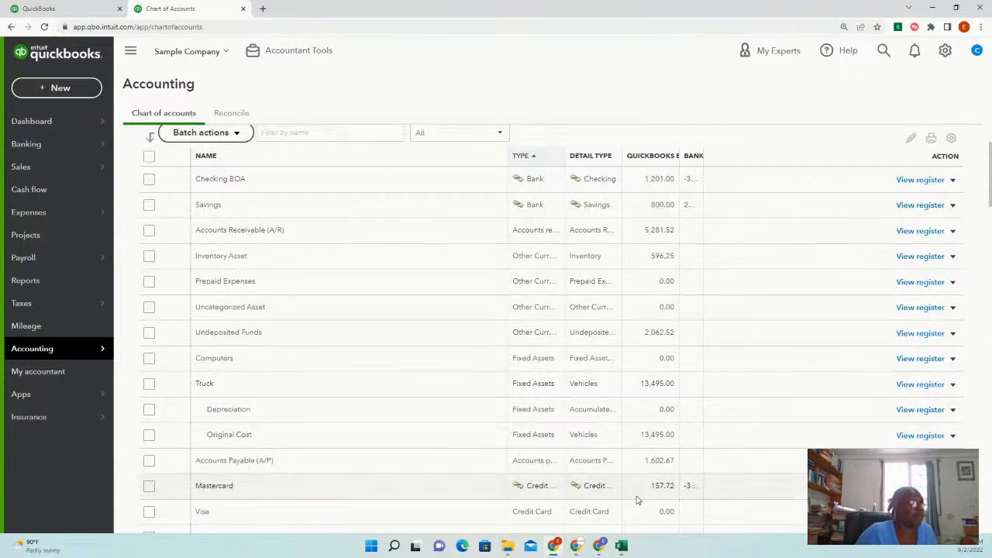
{"action": "scroll", "coordinate": [637, 500], "scroll_direction": "up", "scroll_amount": 3}
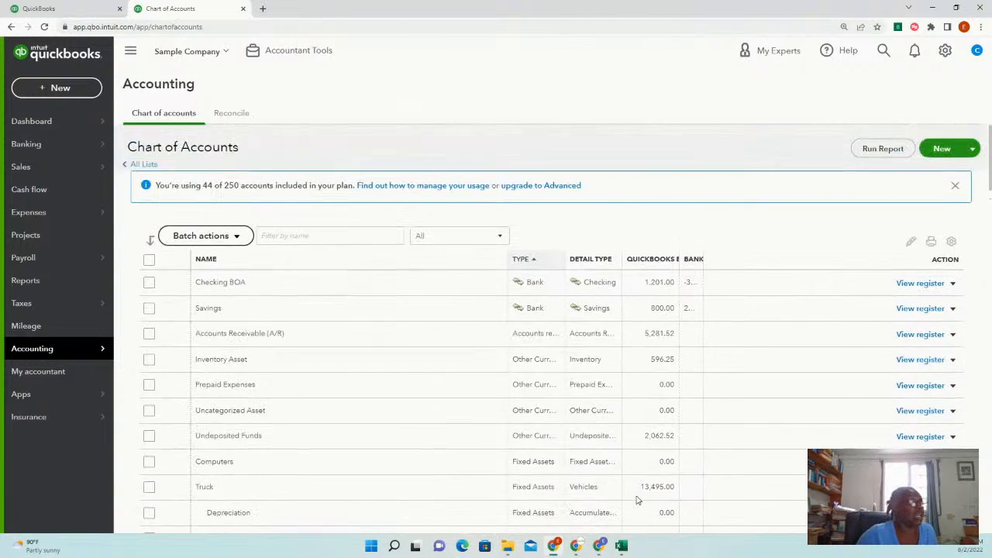
{"action": "left_click", "coordinate": [54, 287]}
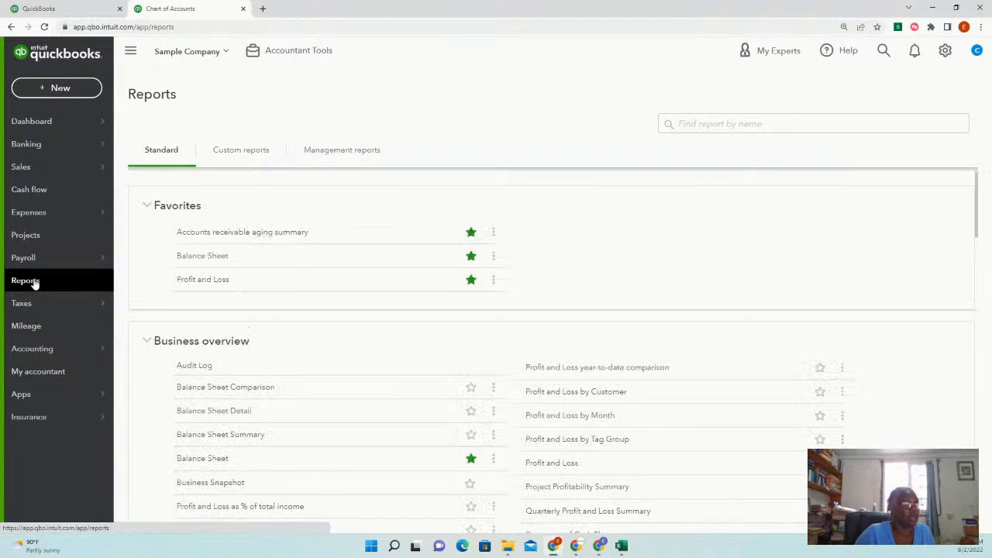
{"action": "left_click", "coordinate": [217, 282]}
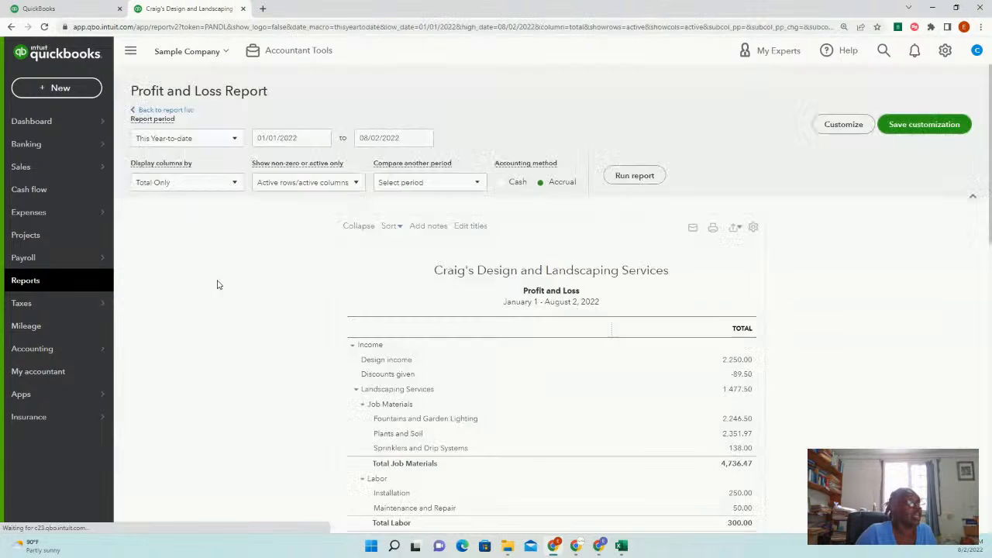
{"action": "scroll", "coordinate": [483, 400], "scroll_direction": "down", "scroll_amount": 4}
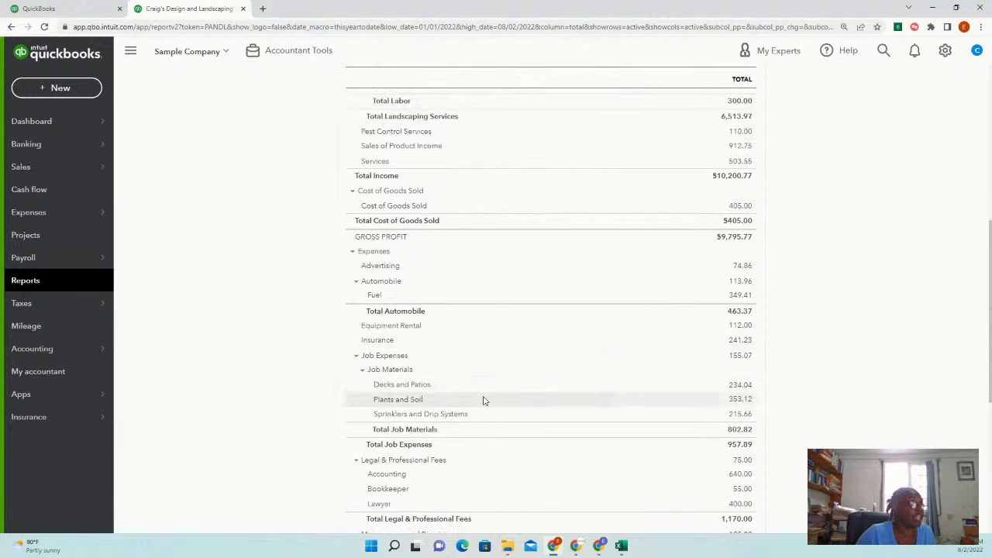
{"action": "scroll", "coordinate": [483, 400], "scroll_direction": "up", "scroll_amount": 6}
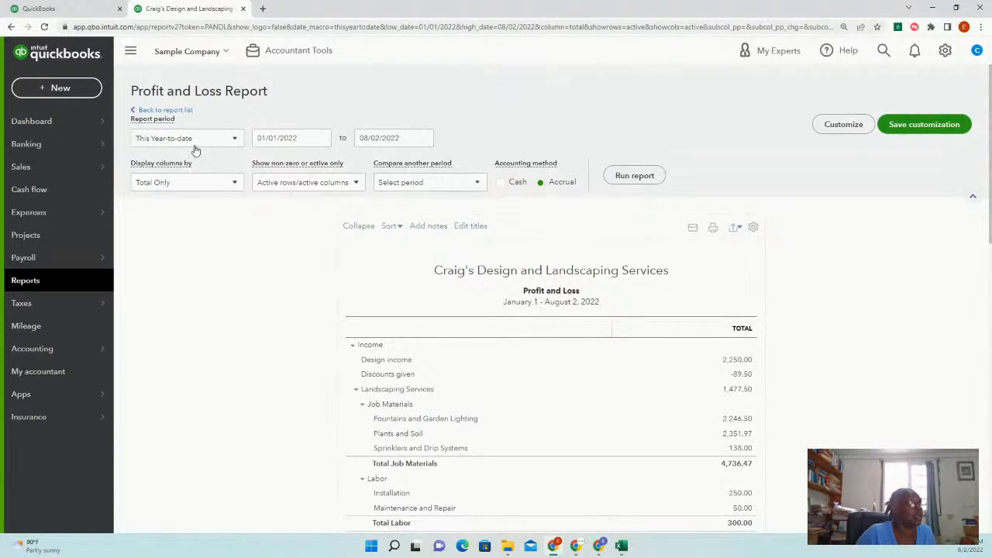
Rerun Profit and Loss for This Year (01/01/2022–12/31/2022) and review net income of $1,642.46
{"action": "left_click", "coordinate": [230, 139]}
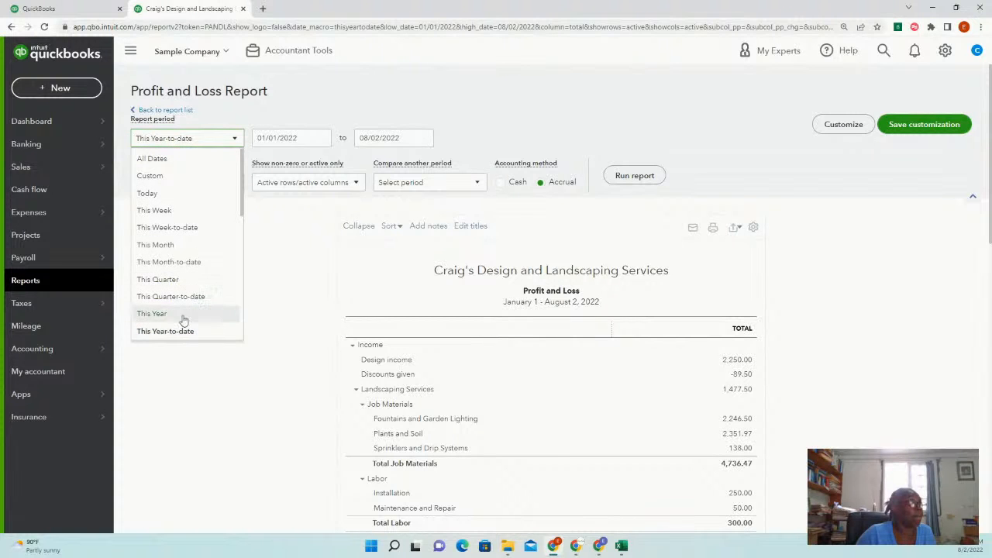
{"action": "left_click", "coordinate": [183, 317]}
{"action": "left_click", "coordinate": [635, 176]}
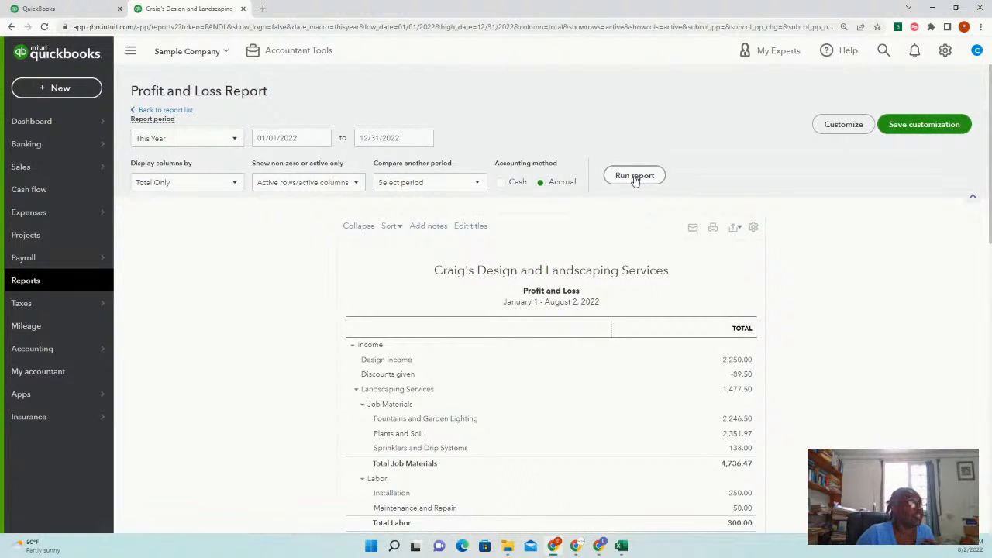
{"action": "scroll", "coordinate": [559, 370], "scroll_direction": "down", "scroll_amount": 7}
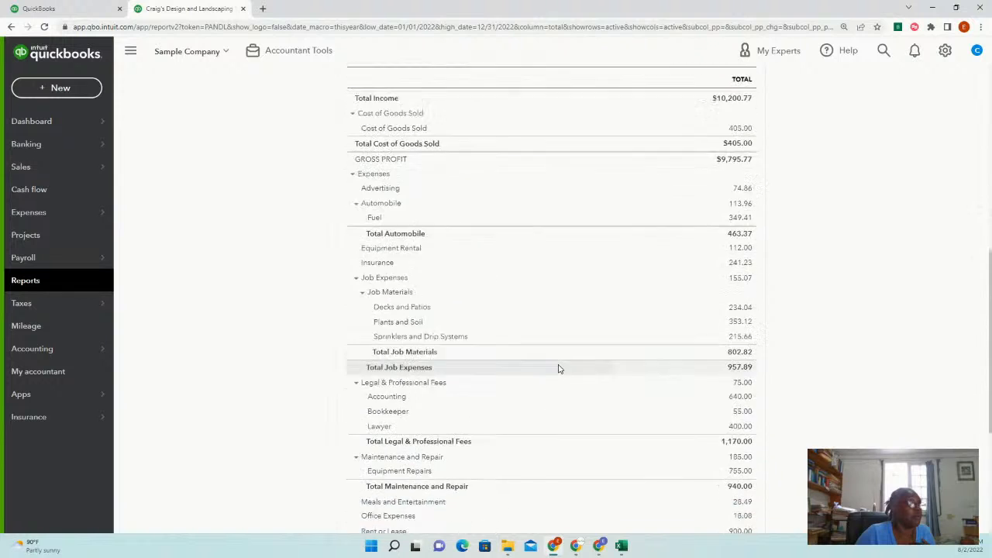
{"action": "scroll", "coordinate": [527, 369], "scroll_direction": "down", "scroll_amount": 2}
{"action": "scroll", "coordinate": [499, 371], "scroll_direction": "up", "scroll_amount": 3}
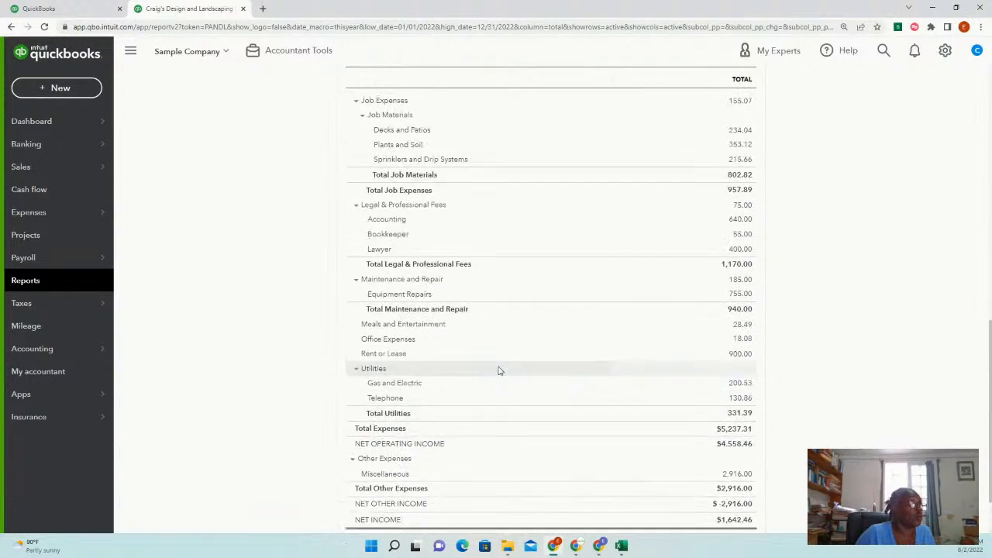
{"action": "scroll", "coordinate": [465, 194], "scroll_direction": "up", "scroll_amount": 2}
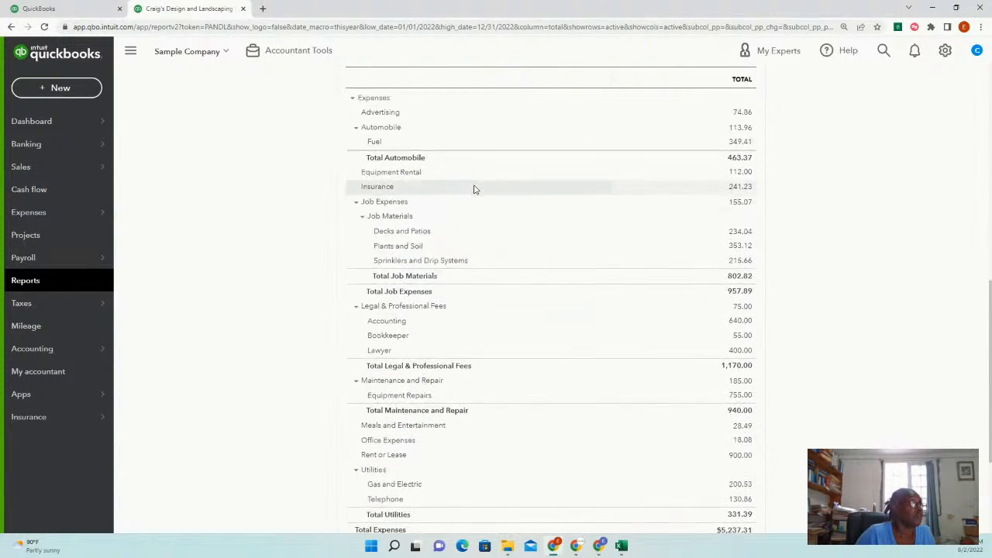
{"action": "scroll", "coordinate": [415, 326], "scroll_direction": "down", "scroll_amount": 1}
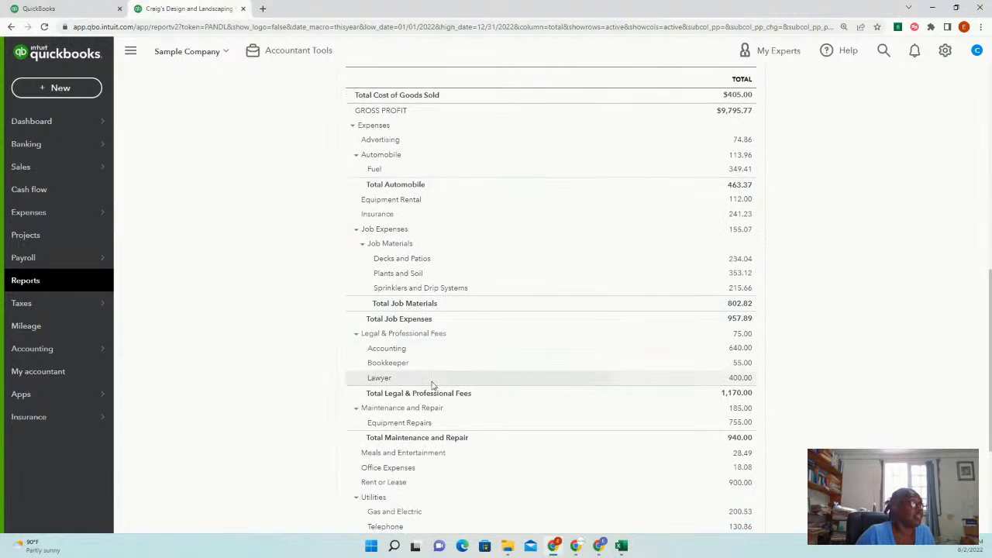
{"action": "scroll", "coordinate": [465, 453], "scroll_direction": "down", "scroll_amount": 2}
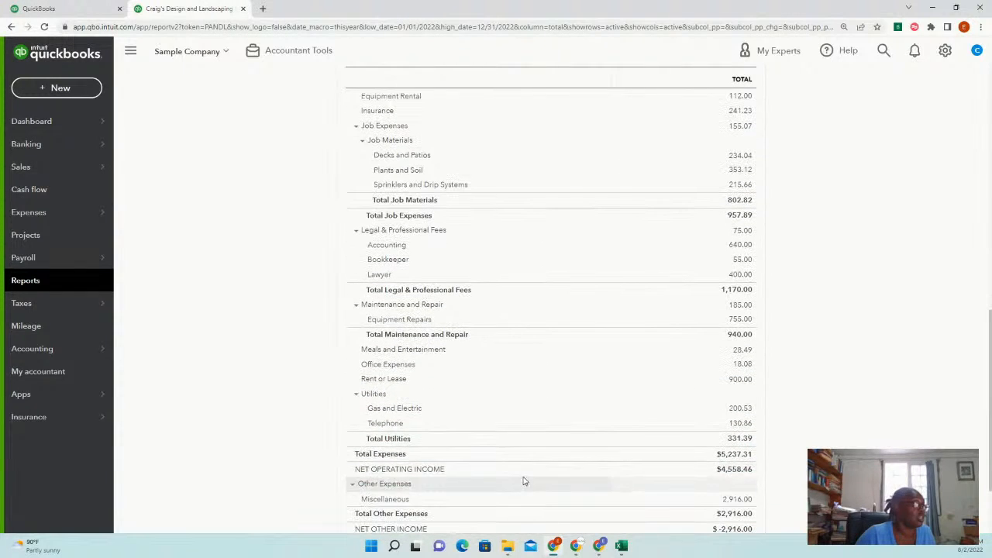